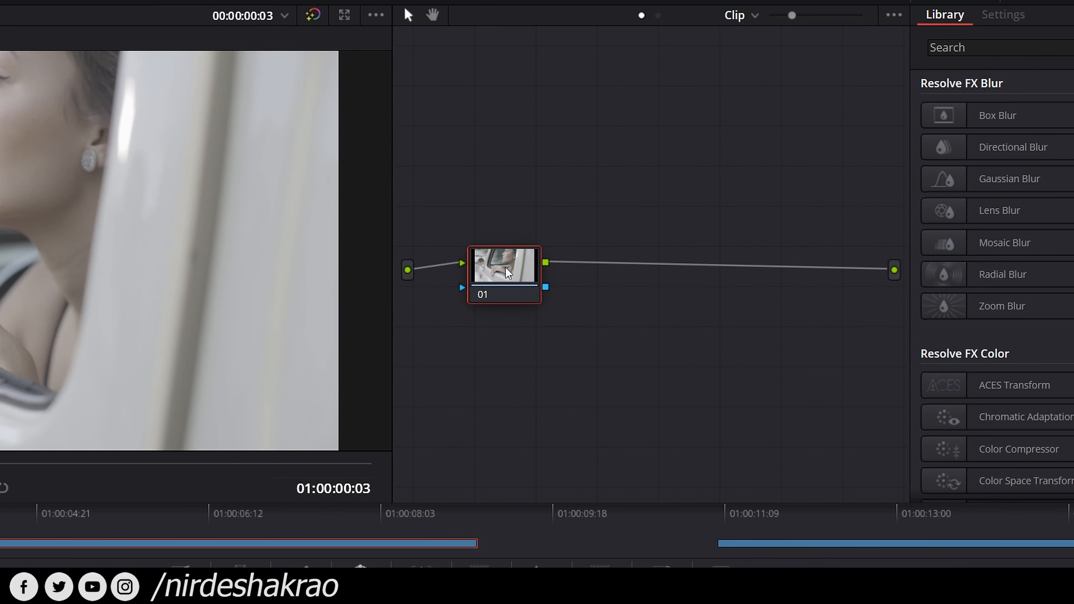
# - Add a serial node after node 01, insert another serial node before it, and place the inserted node between them
pyautogui.hotkey('alt', 's')
pyautogui.moveTo(607, 289); pyautogui.dragTo(750, 258)
pyautogui.hotkey('shift', 's')
pyautogui.moveTo(711, 335); pyautogui.dragTo(637, 288)
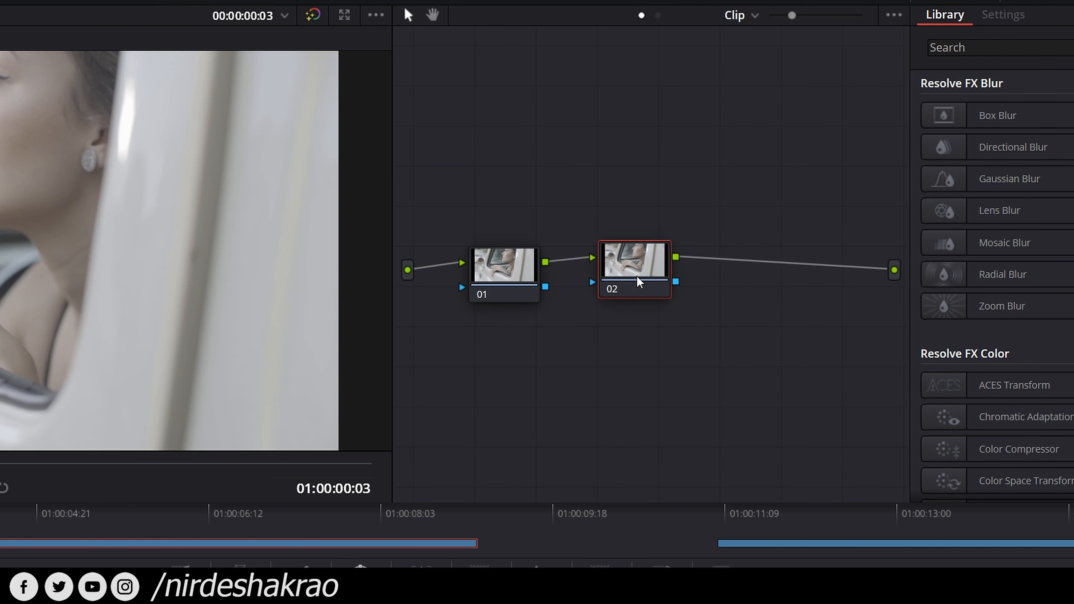
# - Add a serial node after node 02 and delete that new node
pyautogui.moveTo(640, 276); pyautogui.dragTo(636, 275)
pyautogui.hotkey('alt', 's')
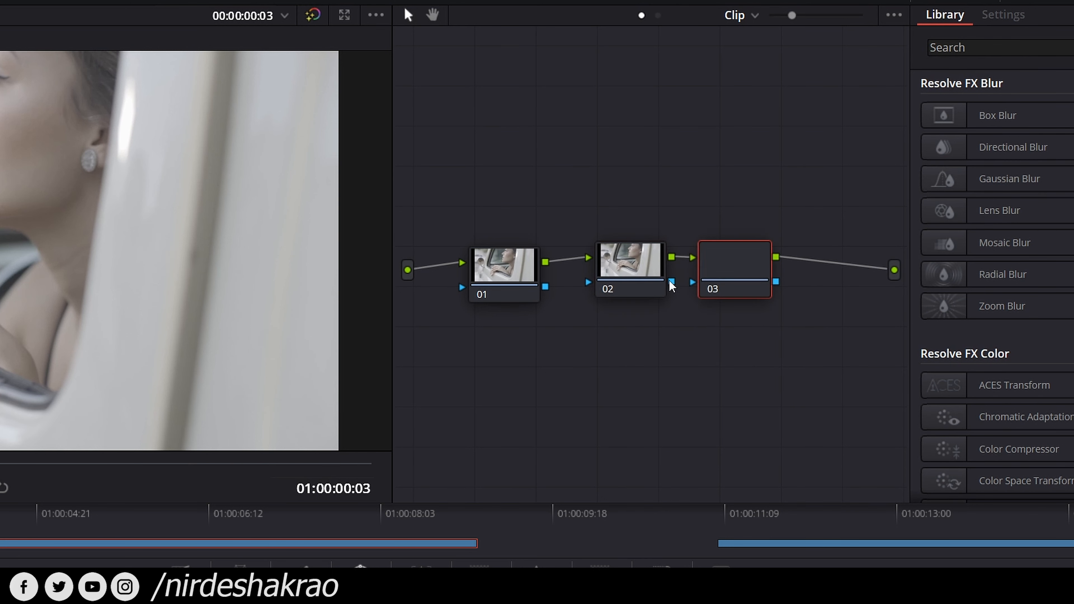
pyautogui.press('Delete')
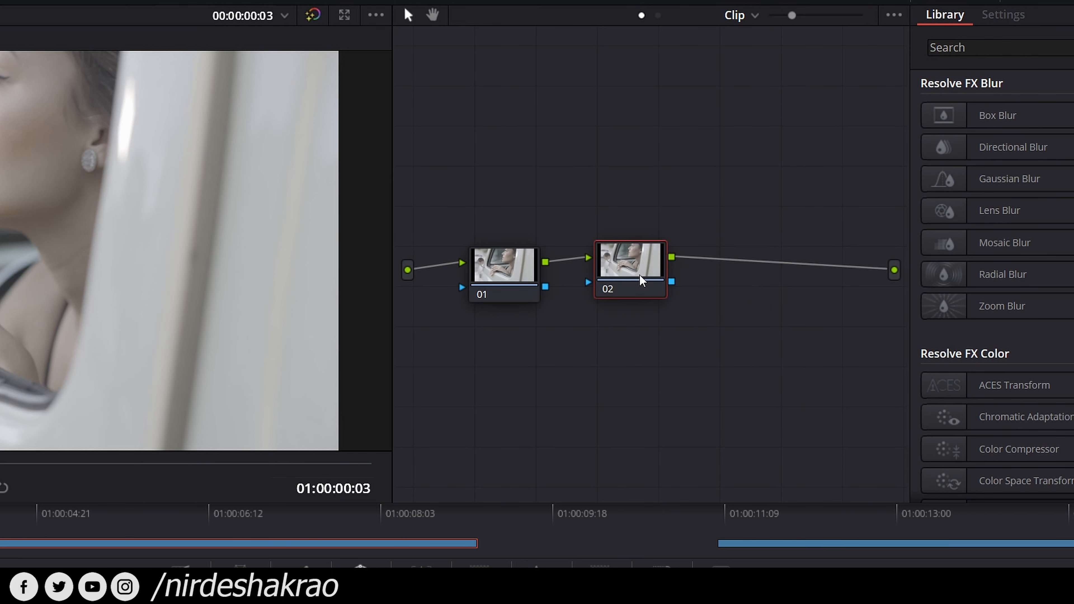
# - Insert a serial node before the last node, line it up after node 01, and delete both added nodes
pyautogui.moveTo(639, 274); pyautogui.dragTo(796, 276)
pyautogui.hotkey('shift', 's')
pyautogui.moveTo(787, 343); pyautogui.dragTo(624, 275)
pyautogui.press('Delete')
pyautogui.press('Delete')
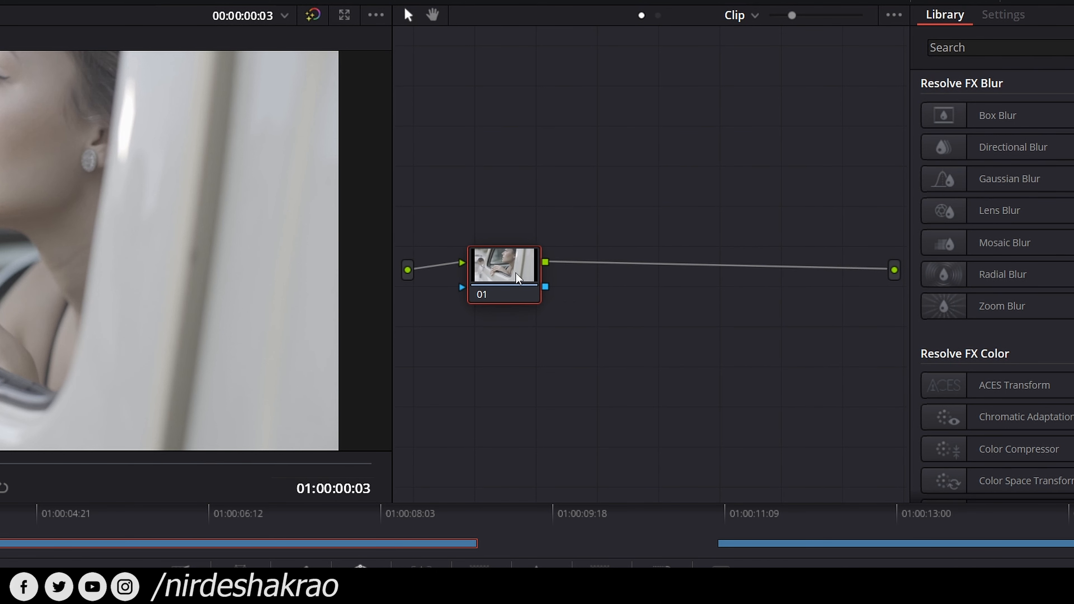
# - Add a serial node after node 01 and move it well apart, close to the graph's output
pyautogui.rightClick(507, 263)
pyautogui.moveTo(583, 355)
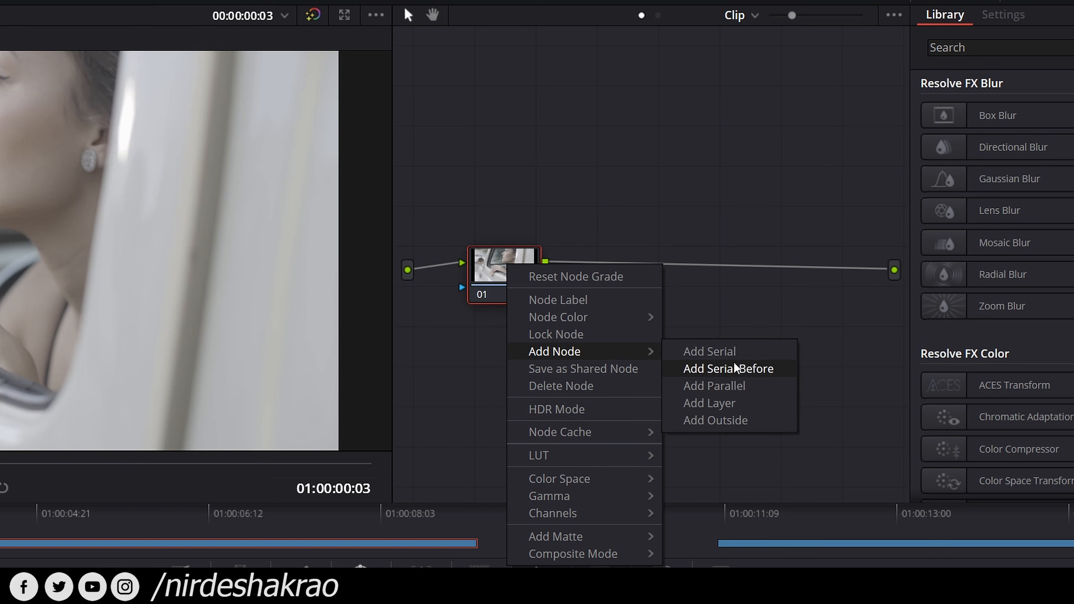
pyautogui.click(712, 352)
pyautogui.moveTo(630, 284); pyautogui.dragTo(782, 259)
# - Insert a serial node before the second node and place it in line between the two existing nodes
pyautogui.rightClick(782, 259)
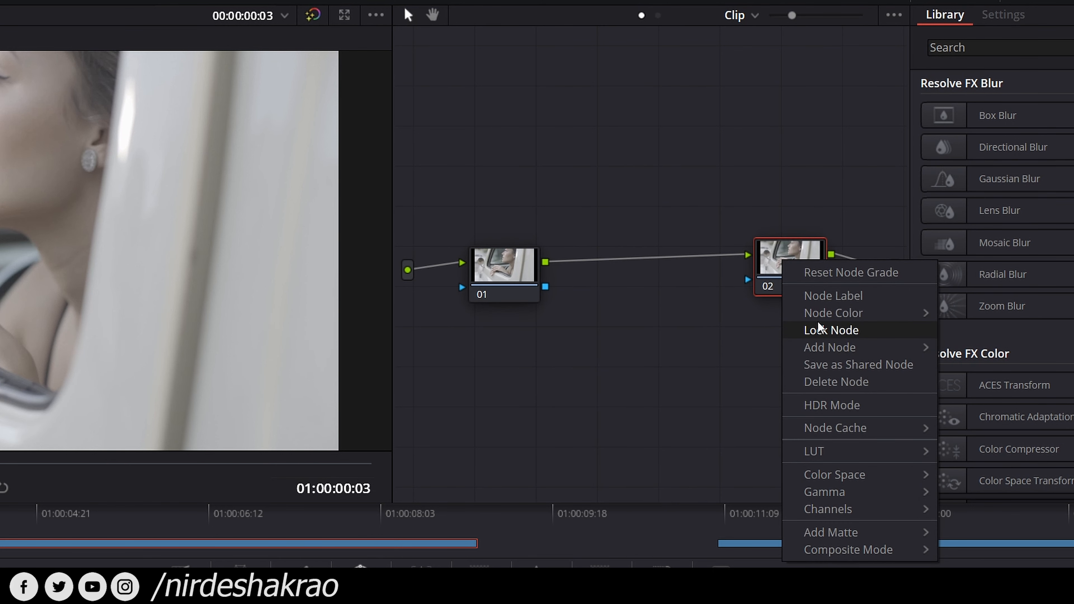
pyautogui.moveTo(824, 347)
pyautogui.click(964, 365)
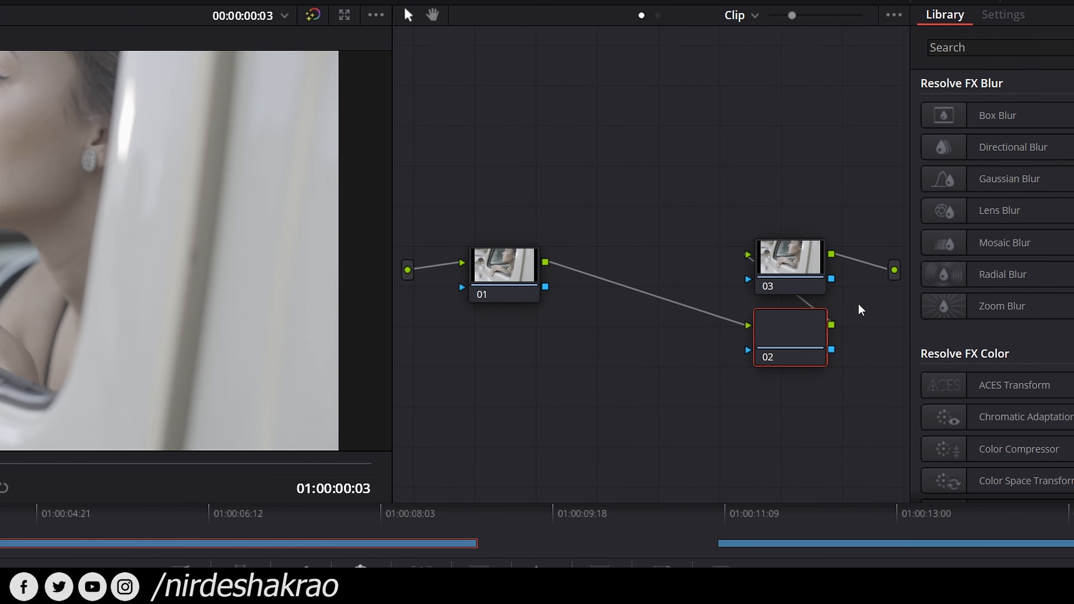
pyautogui.moveTo(789, 332); pyautogui.dragTo(626, 263)
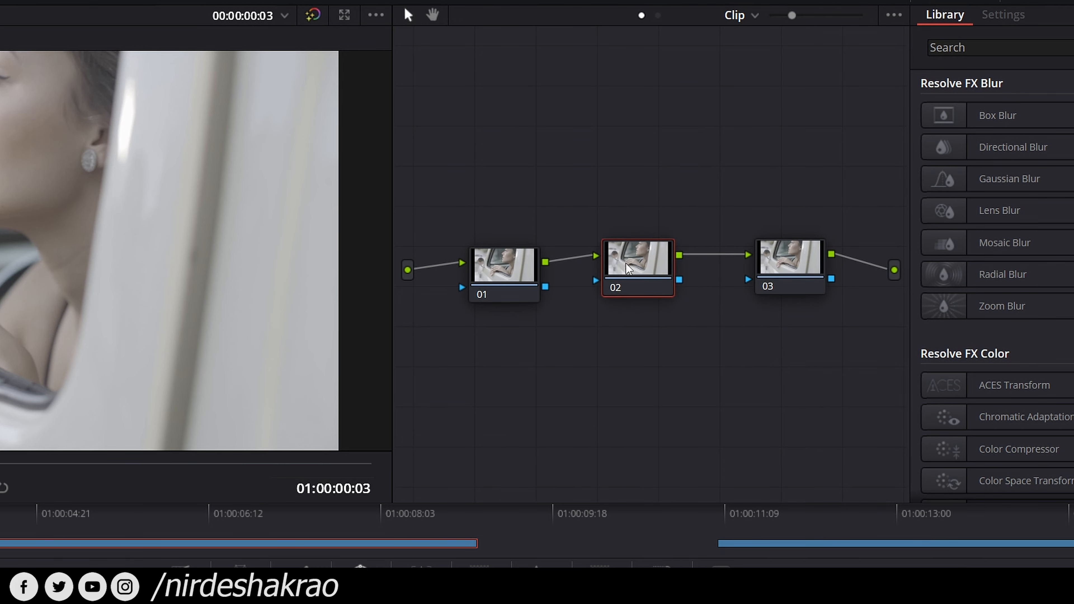
# - On the middle node 02, raise the Gain to 1.09 and lower the Lift
pyautogui.click(488, 265)
pyautogui.click(636, 254)
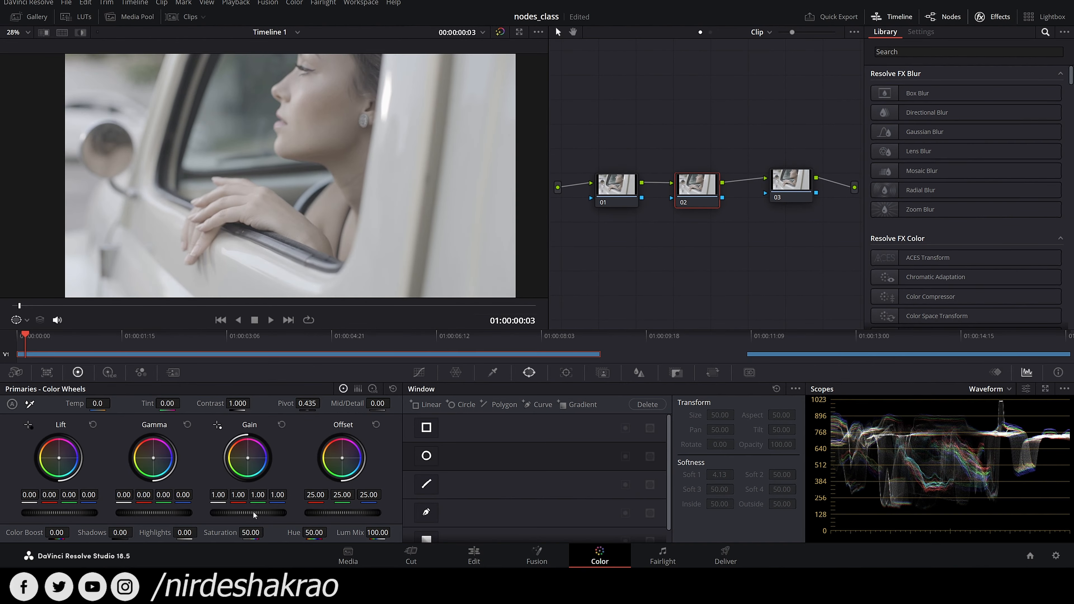
pyautogui.moveTo(254, 514); pyautogui.dragTo(271, 514)
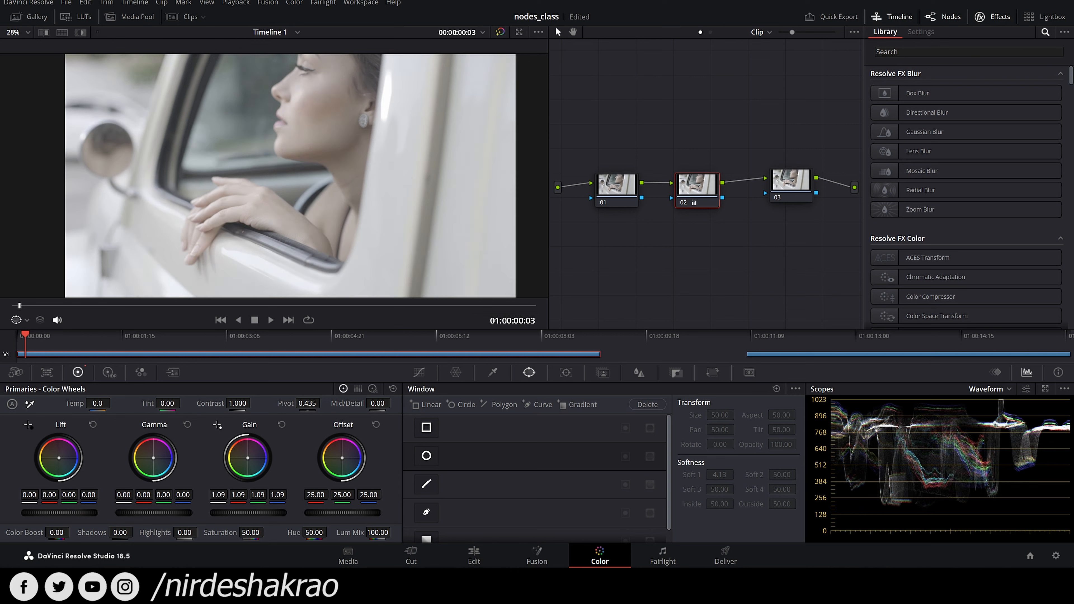
pyautogui.moveTo(56, 512); pyautogui.dragTo(41, 513)
# - Raise the saturation of node 03 to 84.20 and move the node closer to node 02
pyautogui.click(791, 182)
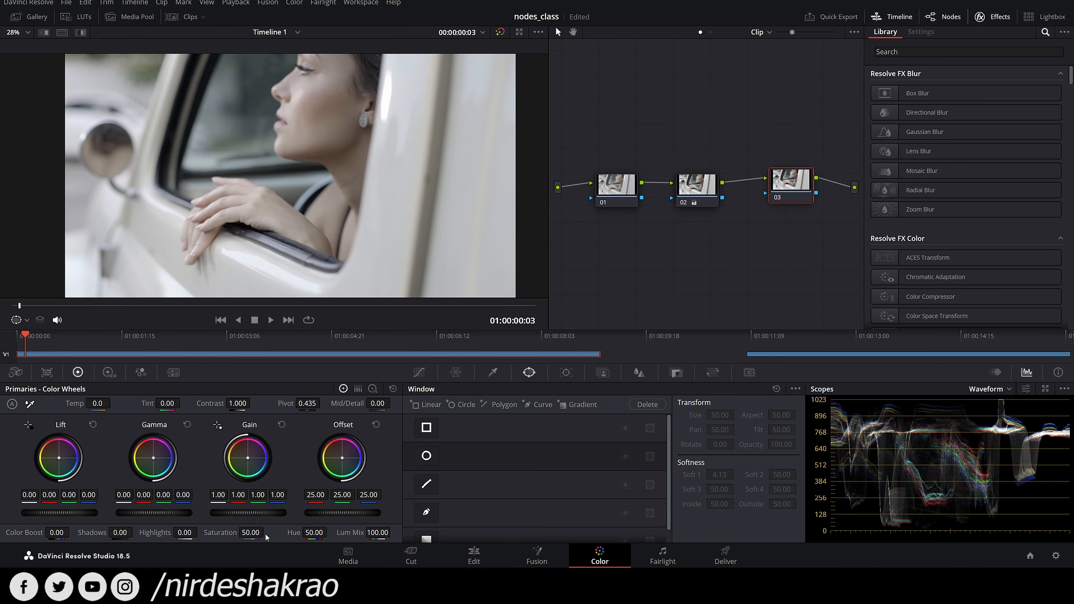
pyautogui.moveTo(267, 530); pyautogui.dragTo(252, 536)
pyautogui.moveTo(789, 185); pyautogui.dragTo(769, 189)
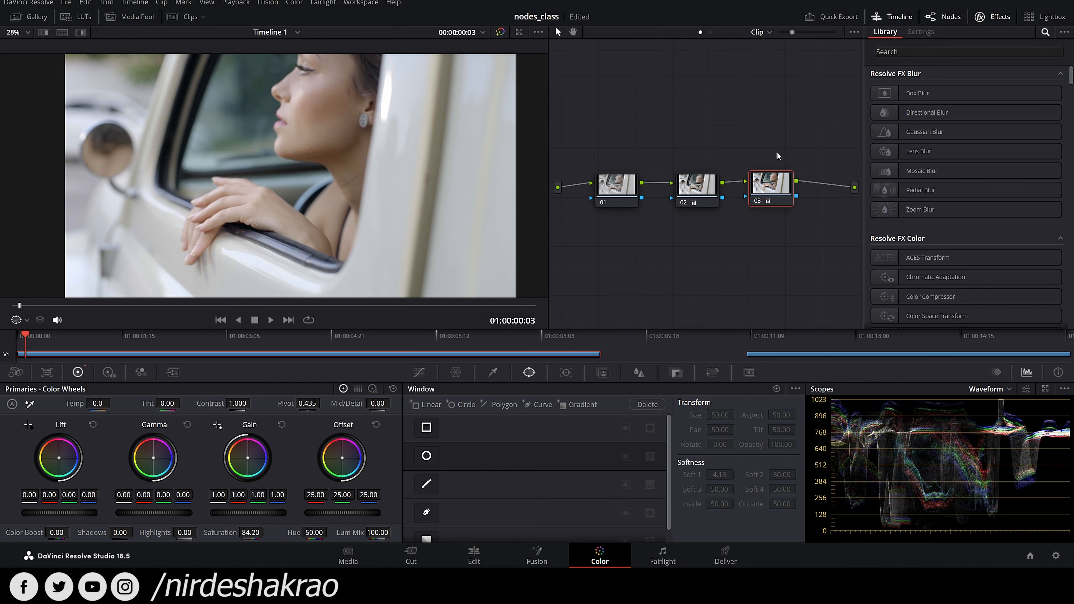
# - Delete nodes 02 and 03 together, keeping only node 01
pyautogui.moveTo(777, 153); pyautogui.dragTo(702, 247)
pyautogui.press('Delete')
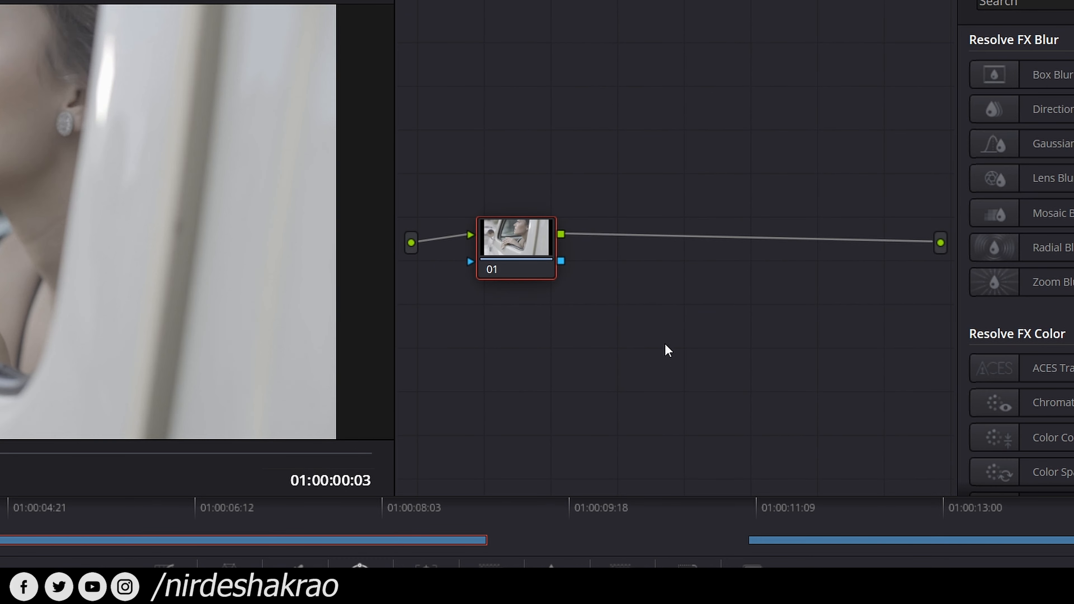
pyautogui.rightClick(524, 238)
pyautogui.moveTo(587, 334)
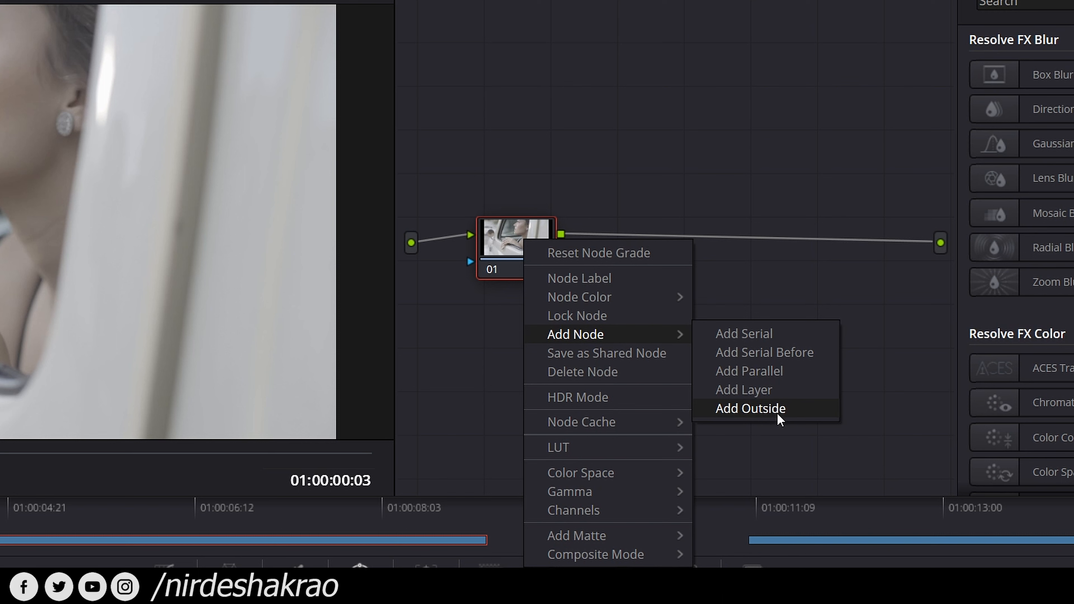
pyautogui.click(491, 237)
pyautogui.rightClick(509, 235)
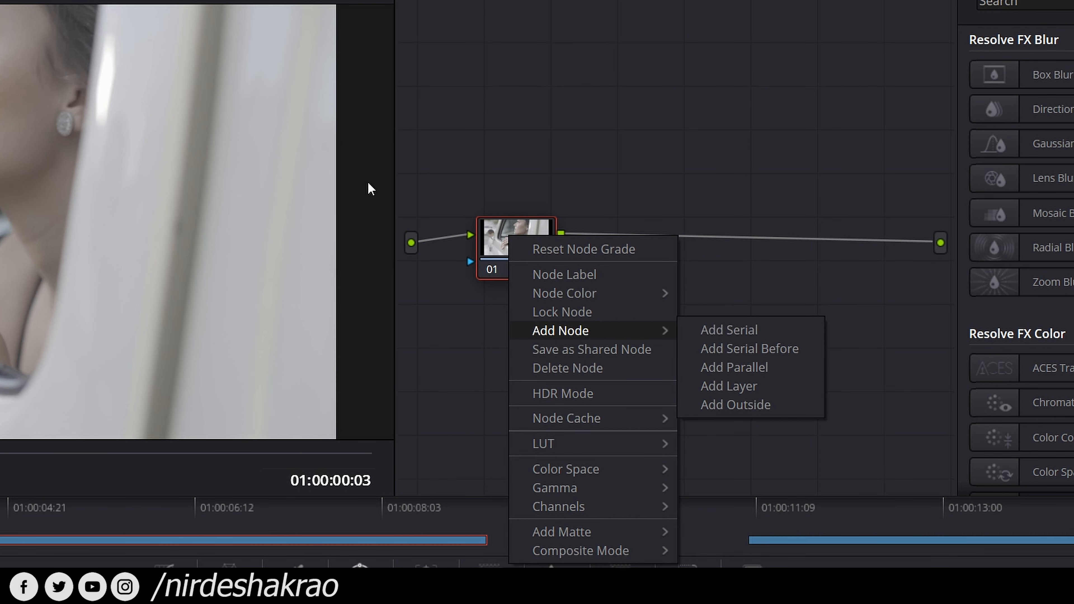
pyautogui.click(489, 80)
# - Add a Corrector node, insert it in the connection between node 01 and the output, and delete it
pyautogui.rightClick(466, 23)
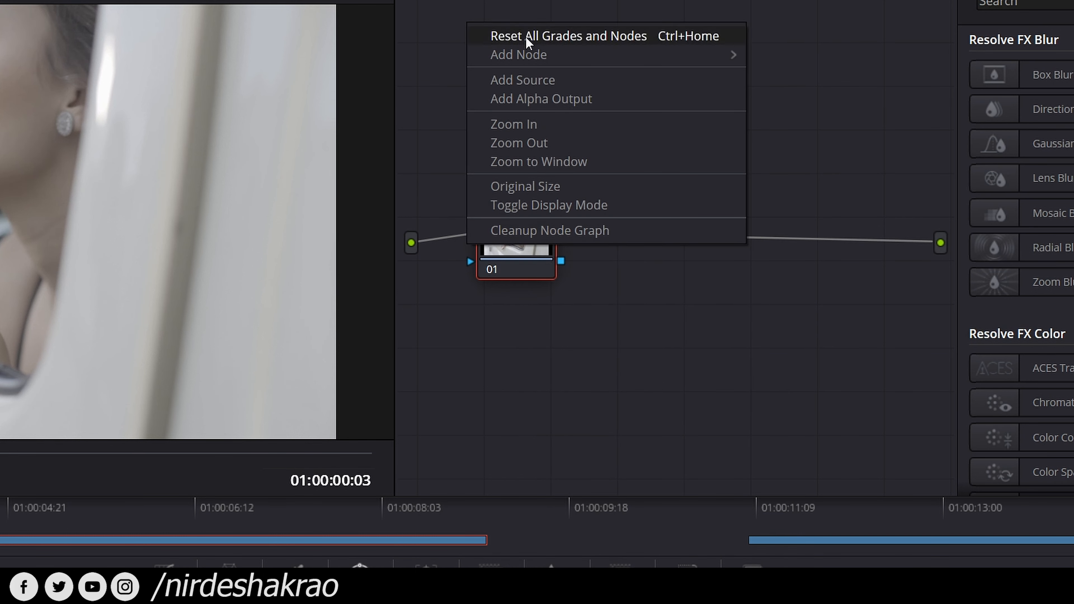
pyautogui.moveTo(506, 59)
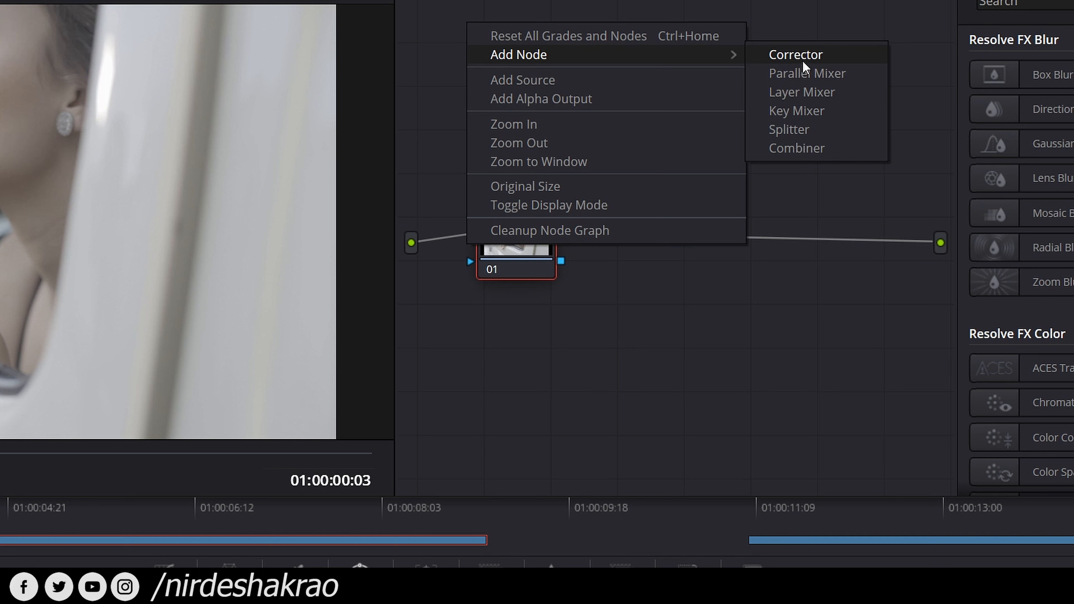
pyautogui.click(802, 68)
pyautogui.moveTo(460, 69); pyautogui.dragTo(668, 238)
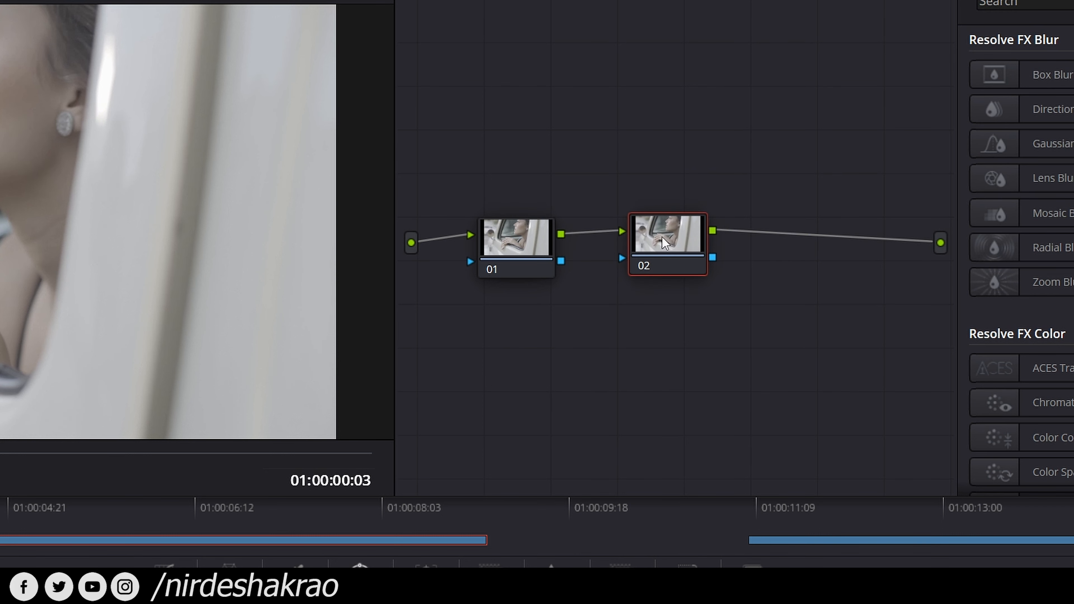
pyautogui.press('Delete')
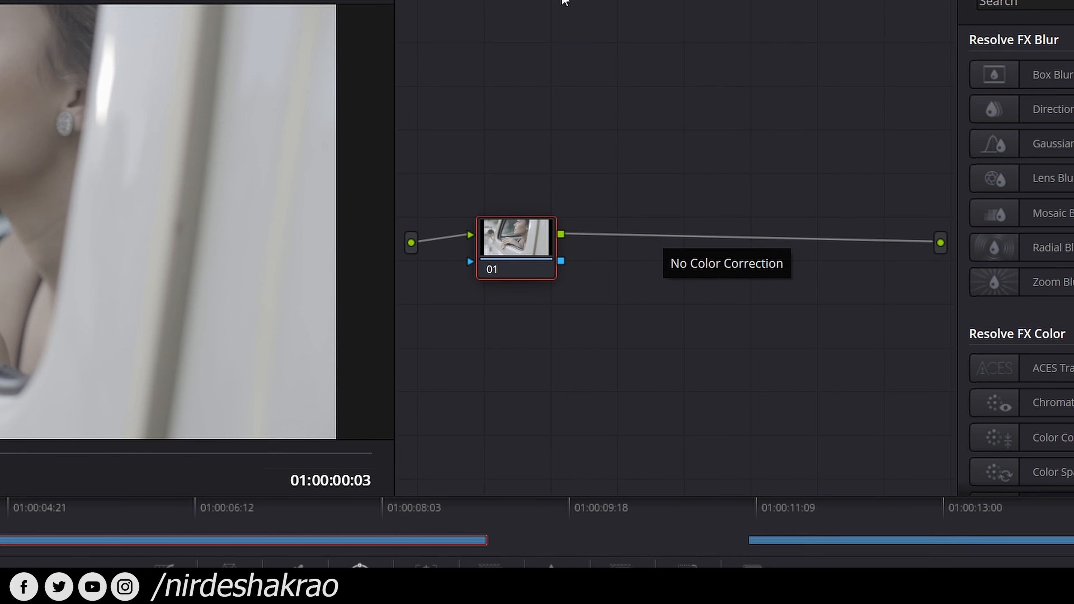
# - Compare the node types that can be added from node 01 with those that can be added on the empty node graph
pyautogui.rightClick(501, 16)
pyautogui.moveTo(558, 47)
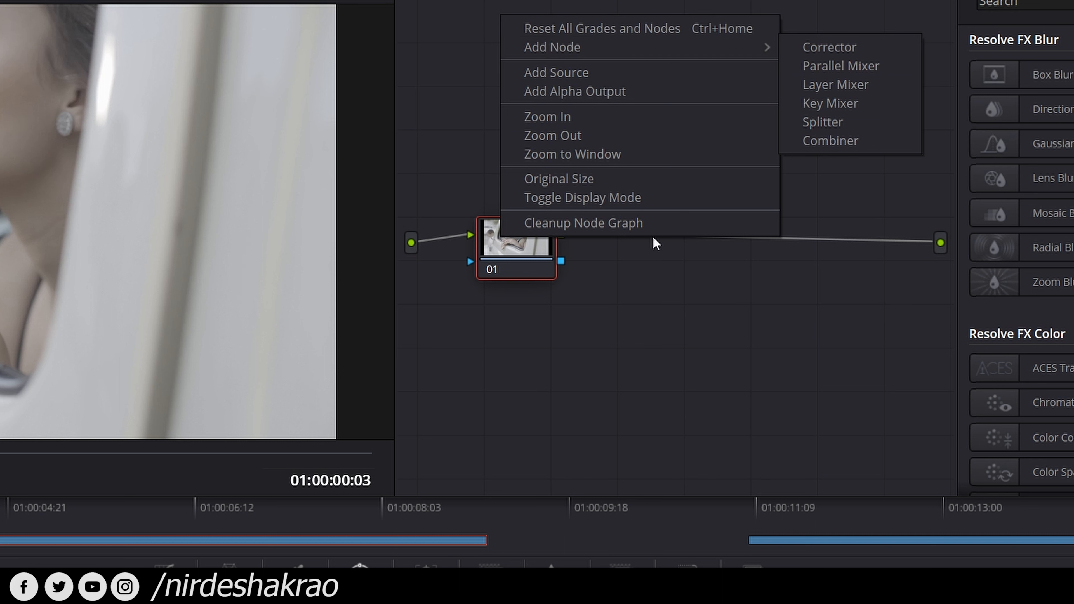
pyautogui.press('Escape')
pyautogui.rightClick(519, 244)
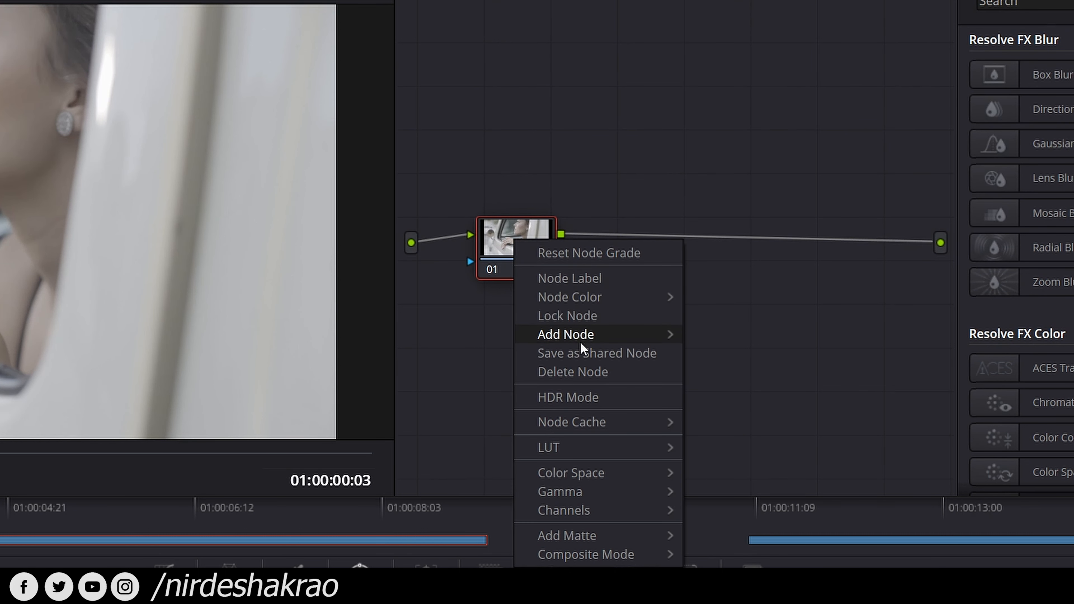
pyautogui.moveTo(580, 337)
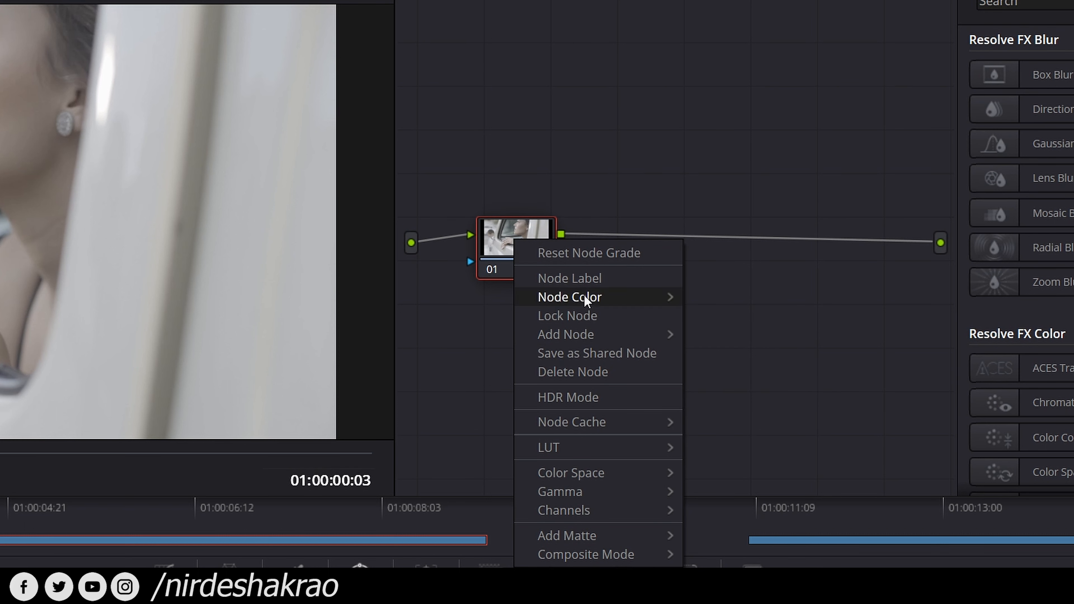
pyautogui.moveTo(628, 335)
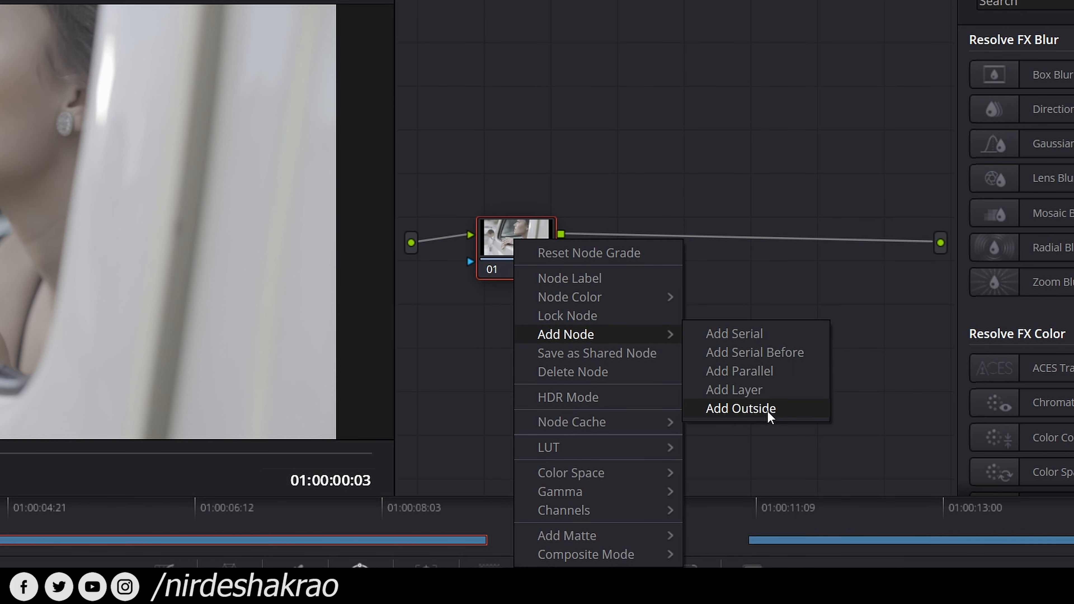
pyautogui.click(513, 24)
pyautogui.rightClick(514, 24)
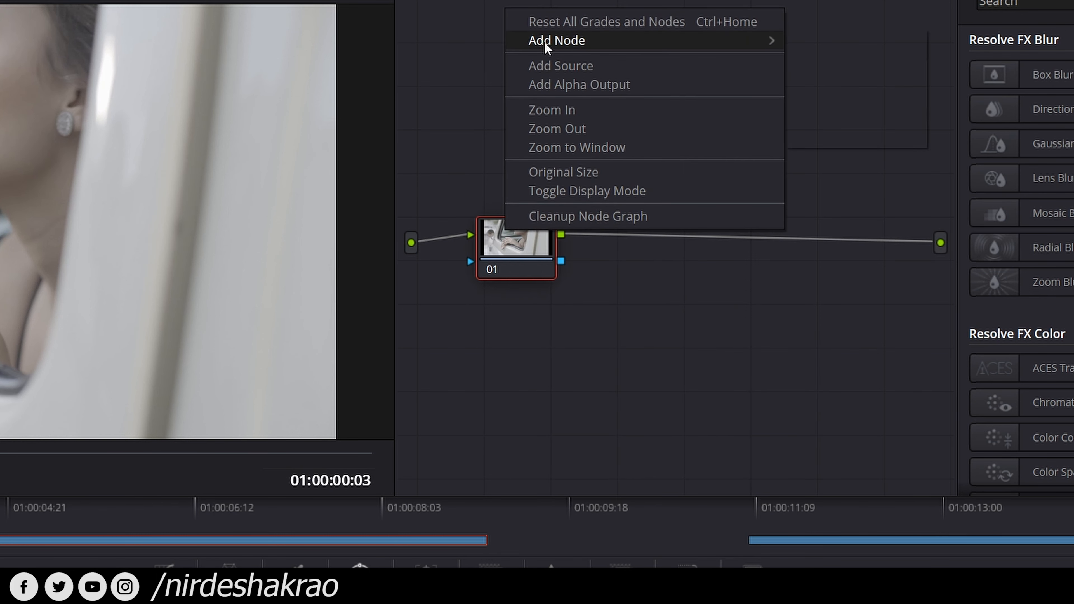
pyautogui.moveTo(543, 42)
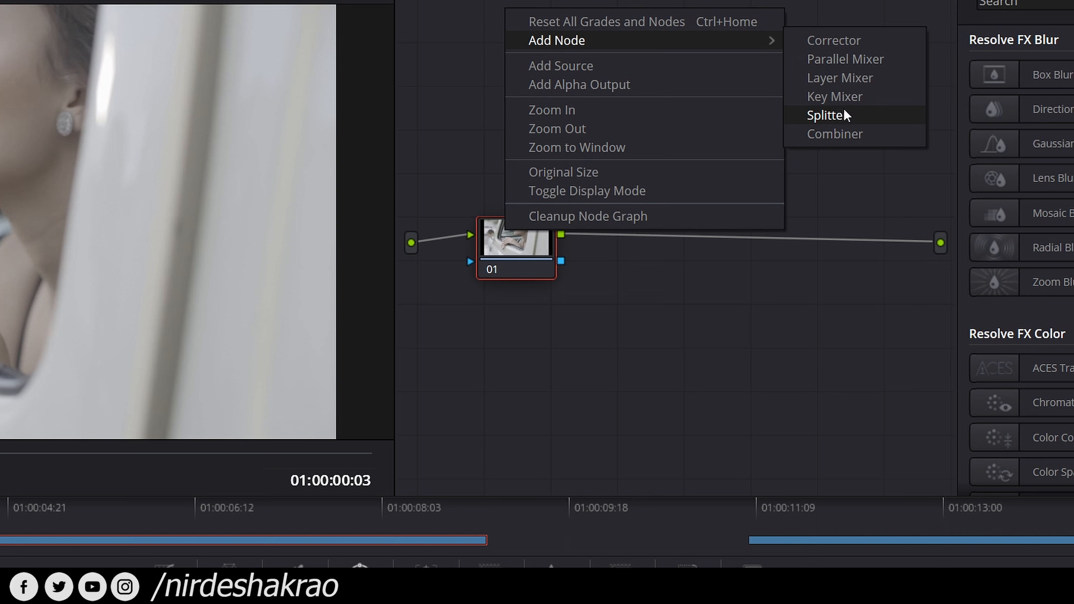
pyautogui.click(532, 266)
pyautogui.moveTo(529, 264); pyautogui.dragTo(516, 259)
pyautogui.rightClick(498, 247)
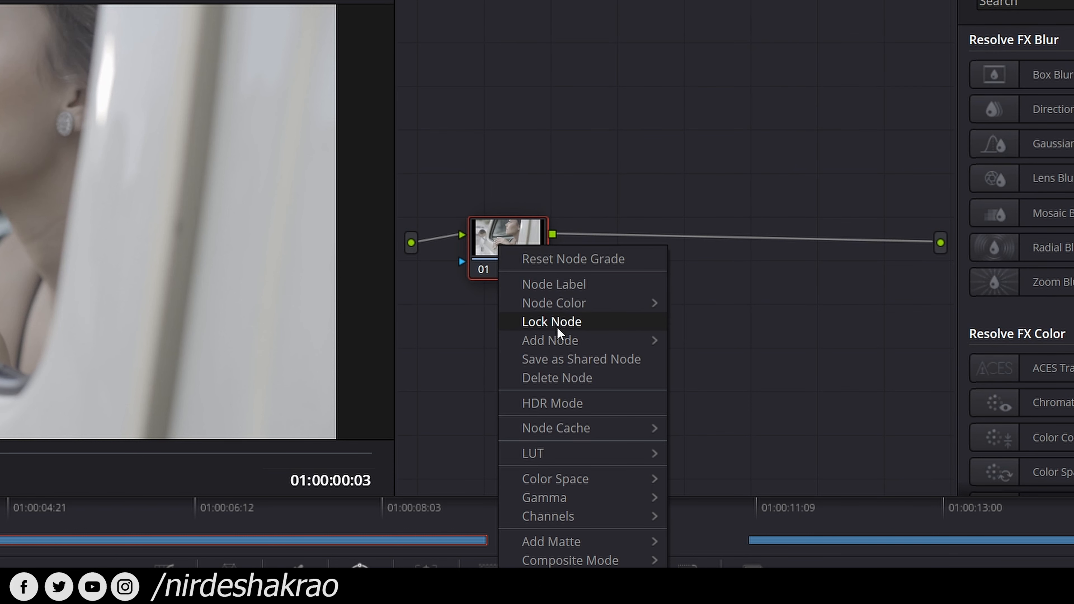
# - Darken node 01 by pulling the midtones of its custom curve down
pyautogui.click(499, 230)
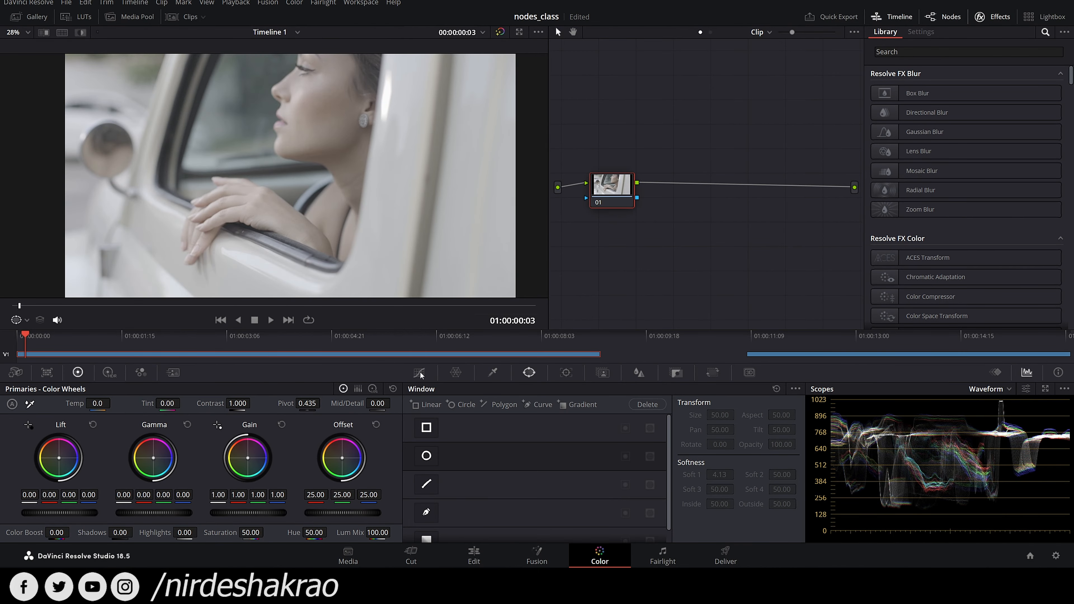
pyautogui.click(419, 373)
pyautogui.moveTo(535, 472); pyautogui.dragTo(564, 498)
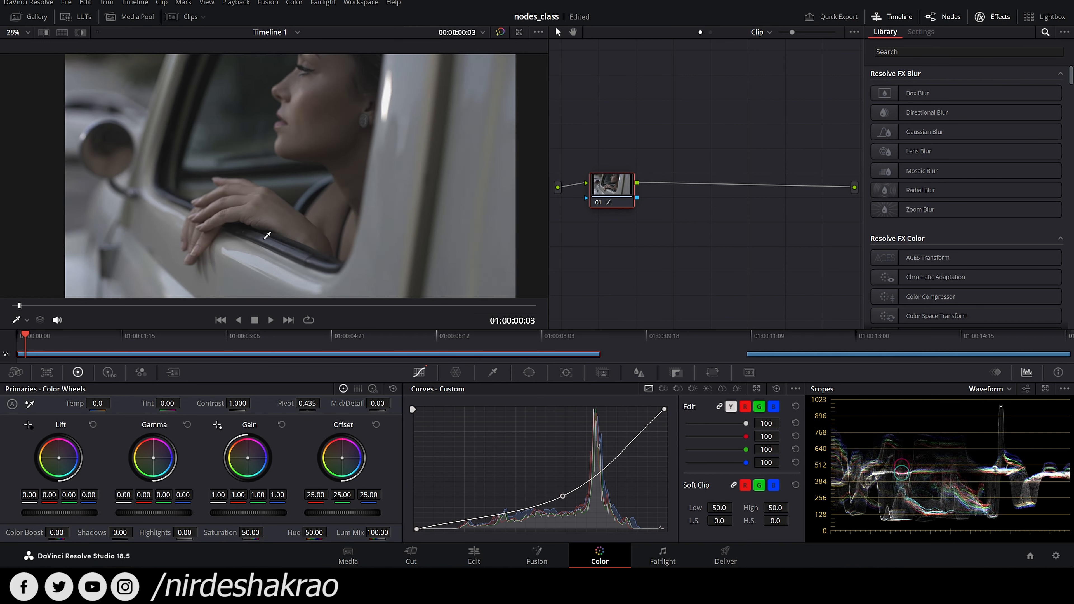
# - Add a circle window around the woman and enlarge it to about size 55.37 and aspect 47.64
pyautogui.click(528, 374)
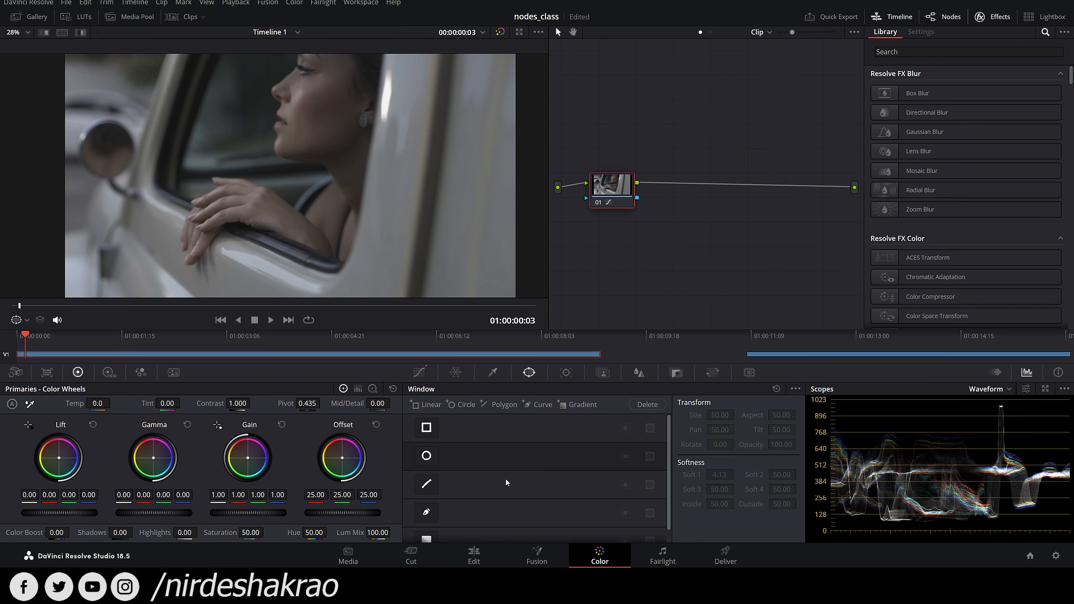
pyautogui.click(427, 455)
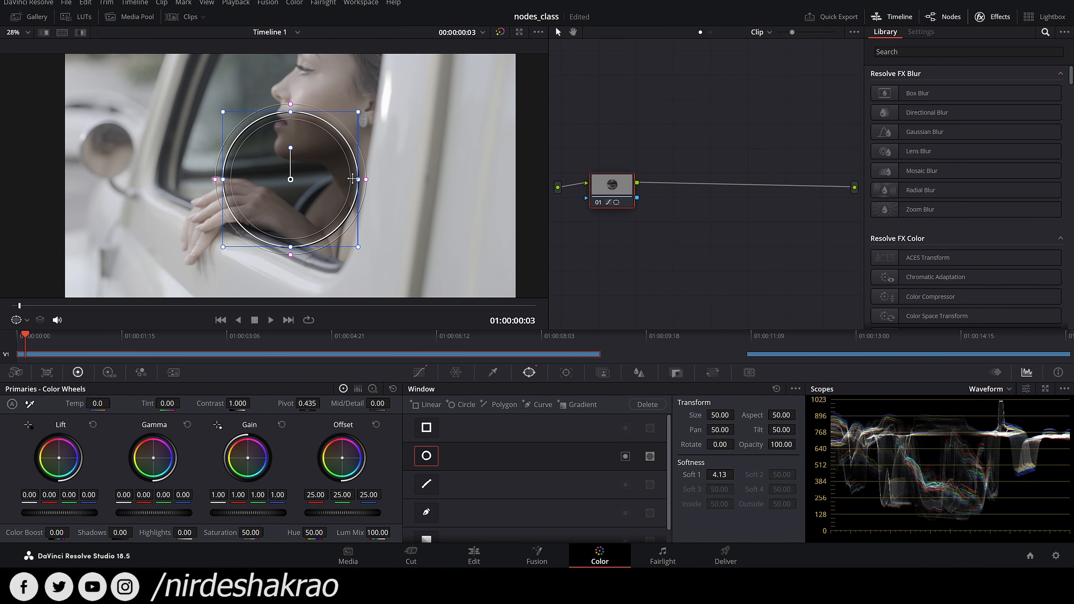
pyautogui.moveTo(360, 181); pyautogui.dragTo(380, 180)
pyautogui.moveTo(296, 113); pyautogui.dragTo(291, 61)
pyautogui.moveTo(379, 178); pyautogui.dragTo(383, 174)
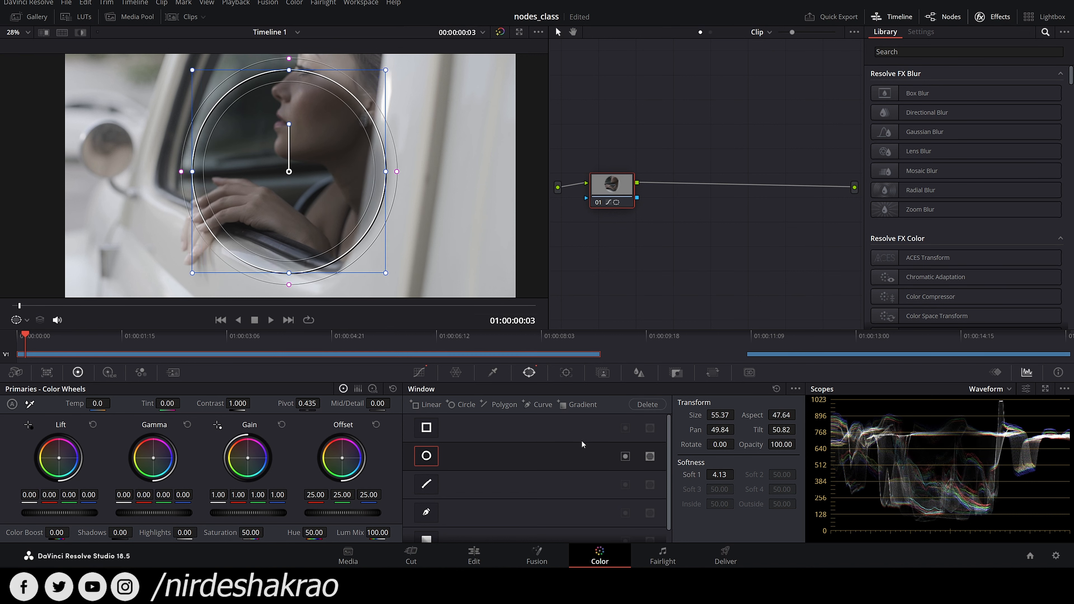
# - Invert the circle window and shift it slightly to pan 50.05 and tilt 50.71
pyautogui.click(624, 456)
pyautogui.moveTo(317, 188); pyautogui.dragTo(327, 188)
pyautogui.moveTo(300, 129); pyautogui.dragTo(294, 131)
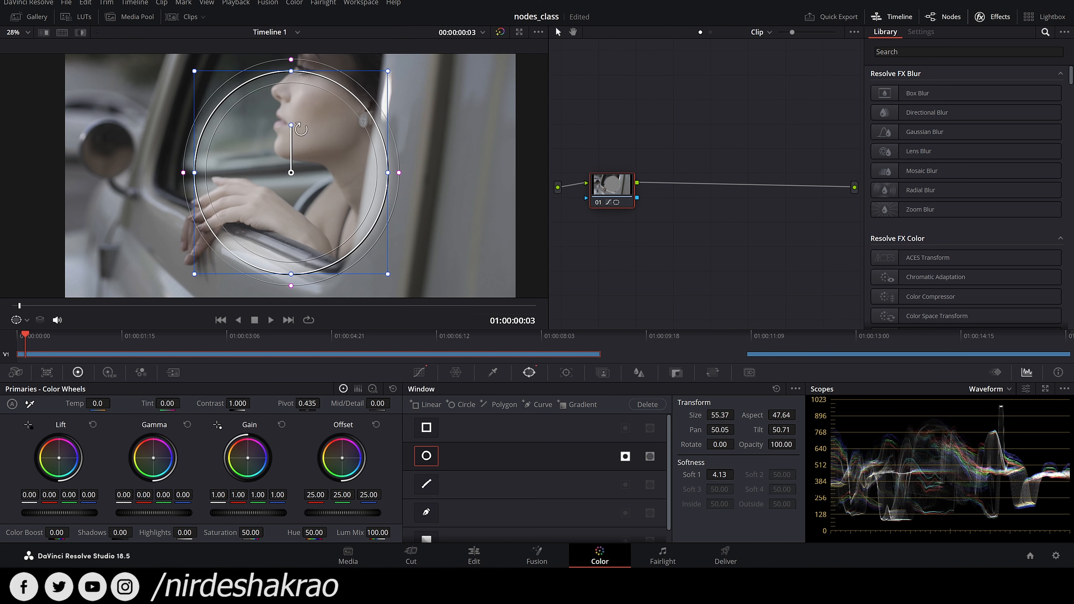
# - Turn the viewer highlight on and off to check which area node 01's window affects
pyautogui.moveTo(601, 181); pyautogui.dragTo(599, 182)
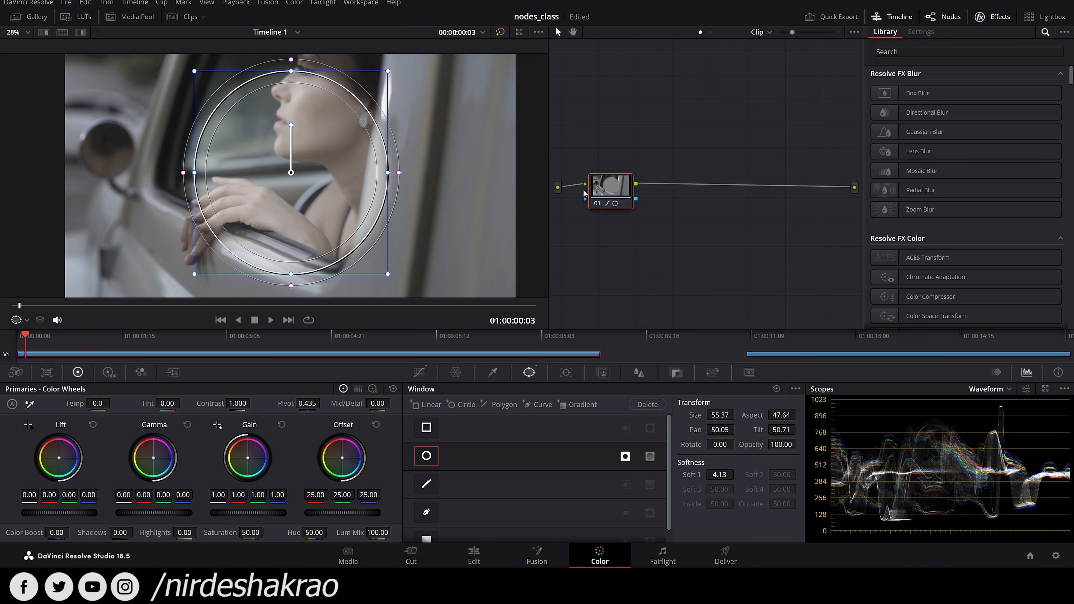
pyautogui.click(82, 34)
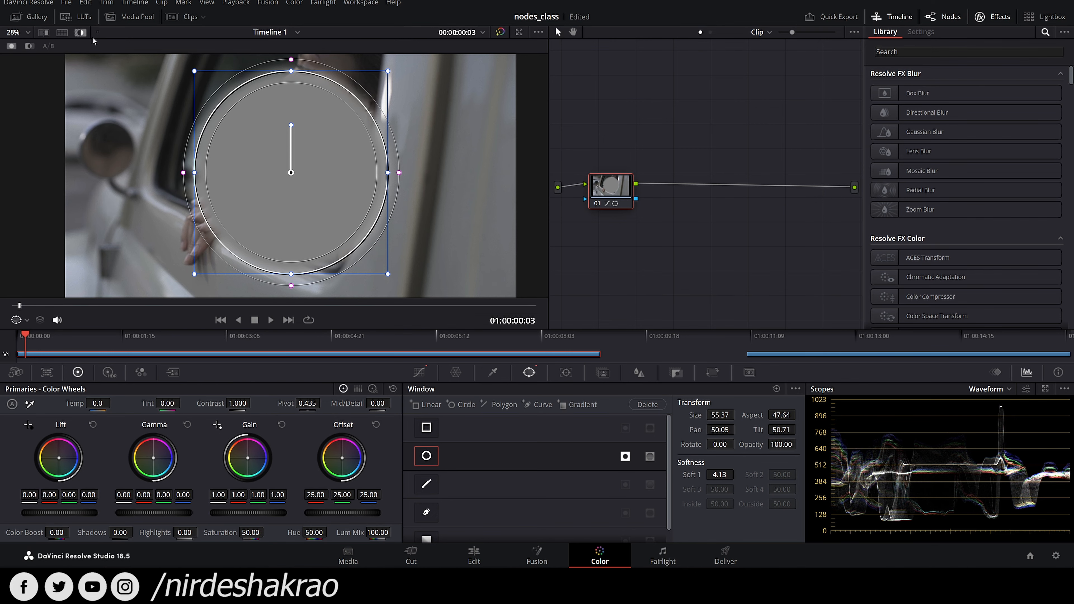
pyautogui.click(82, 34)
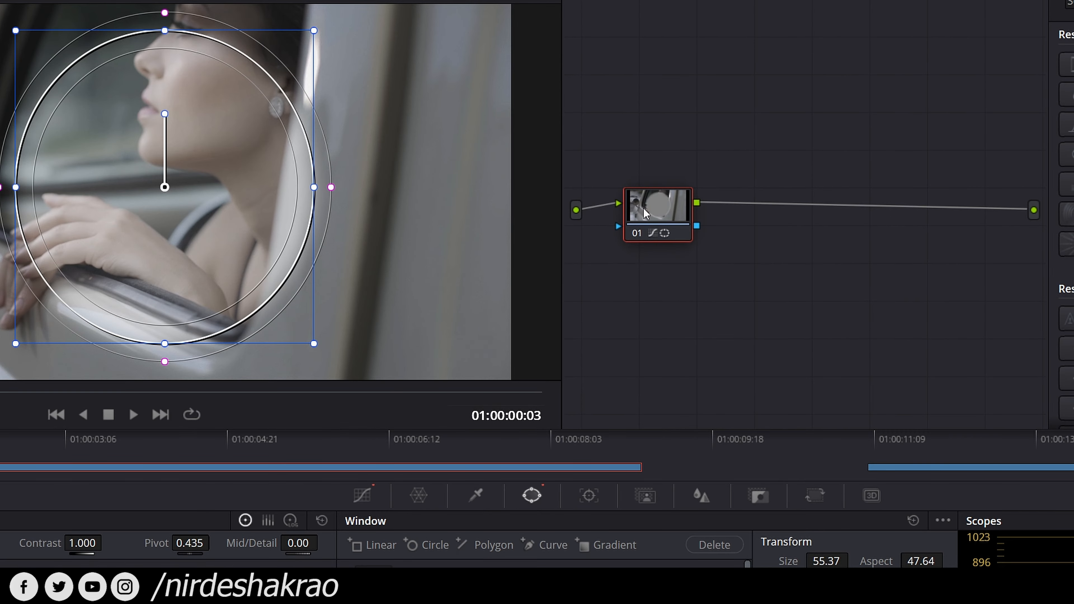
# - Add an outside node after node 01 and shift it slightly away from node 01
pyautogui.rightClick(656, 209)
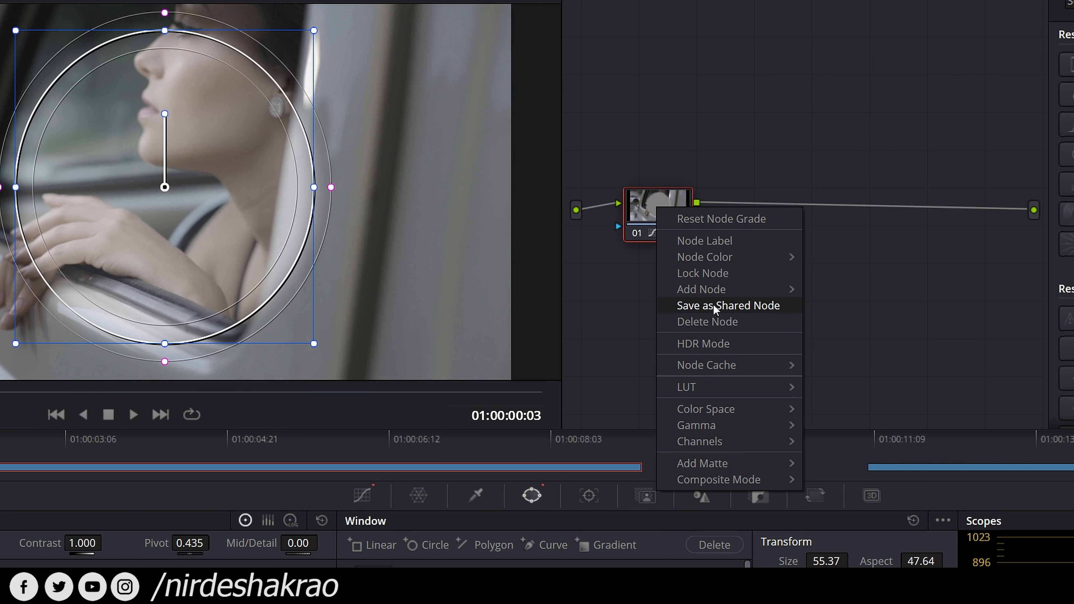
pyautogui.moveTo(711, 293)
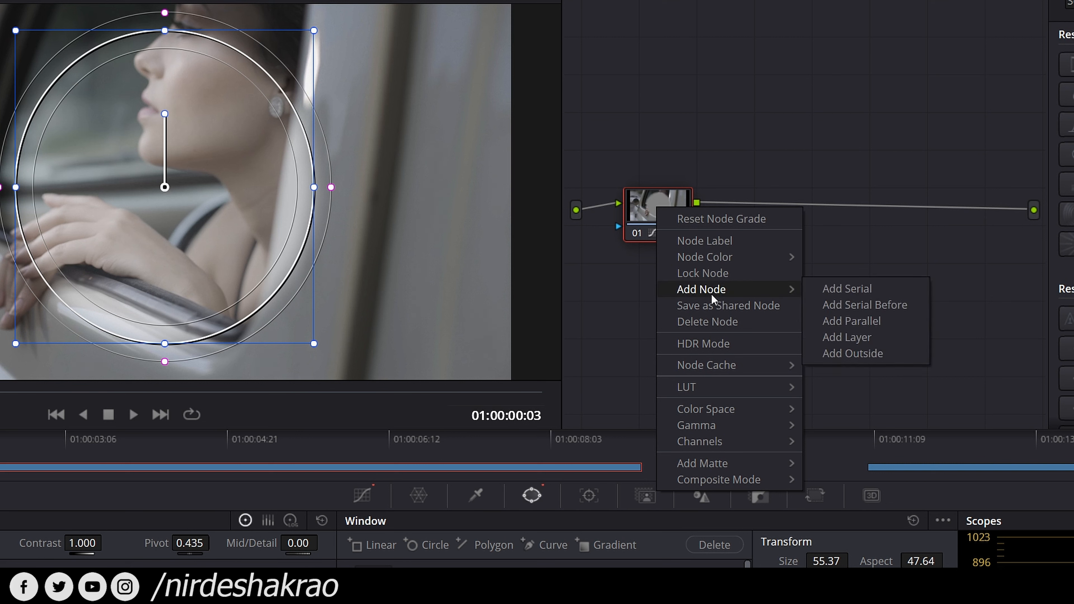
pyautogui.click(873, 355)
pyautogui.moveTo(751, 208); pyautogui.dragTo(774, 207)
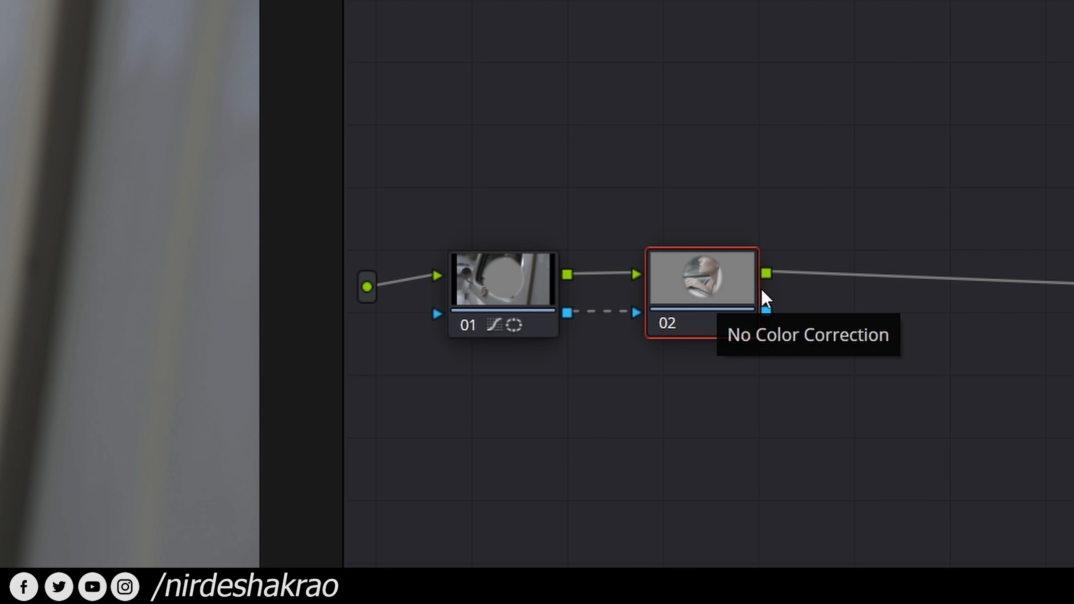
# - Turn on the viewer highlight and compare the areas covered by node 01 and outside node 02, ending with the highlight off
pyautogui.click(495, 294)
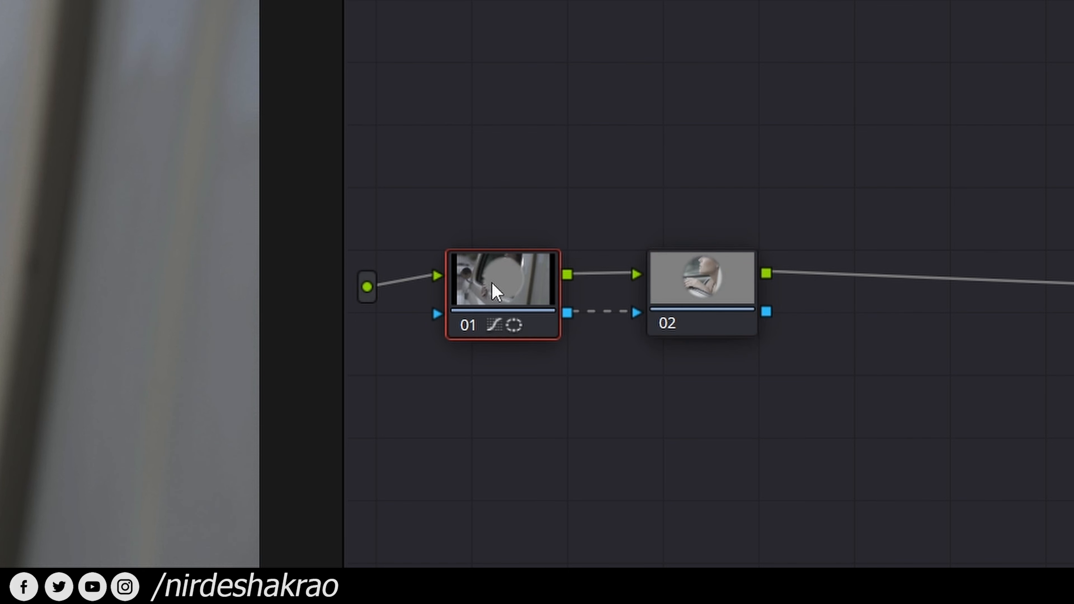
pyautogui.click(719, 300)
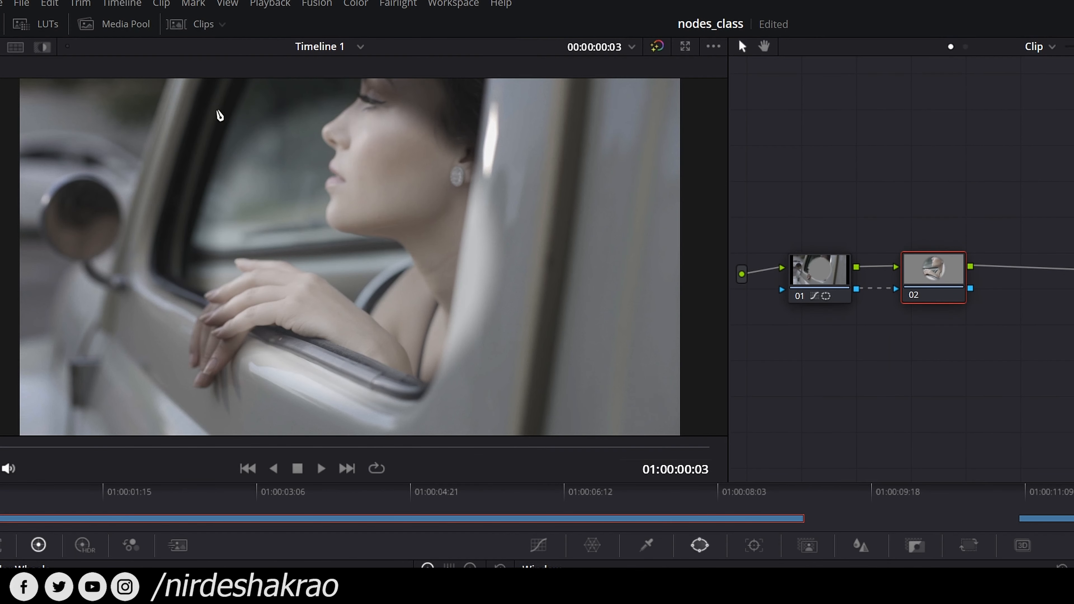
pyautogui.click(42, 46)
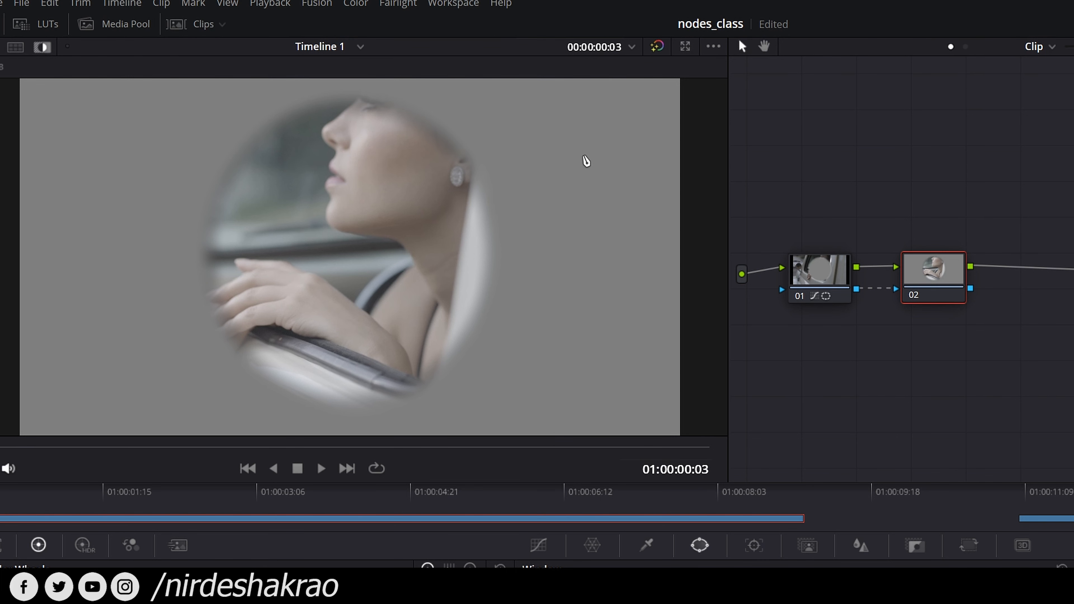
pyautogui.click(816, 279)
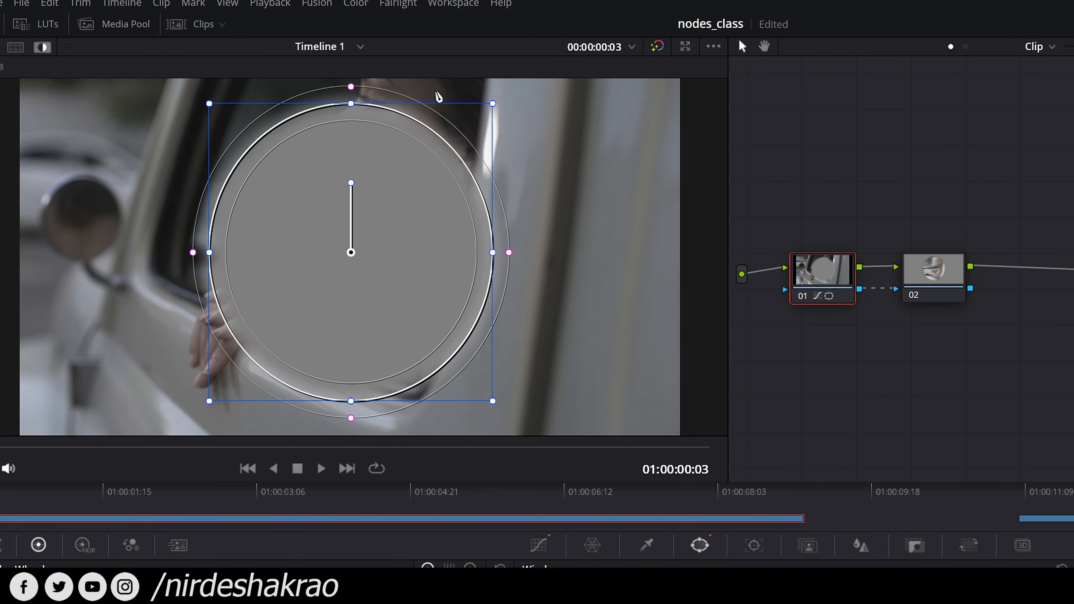
pyautogui.click(937, 279)
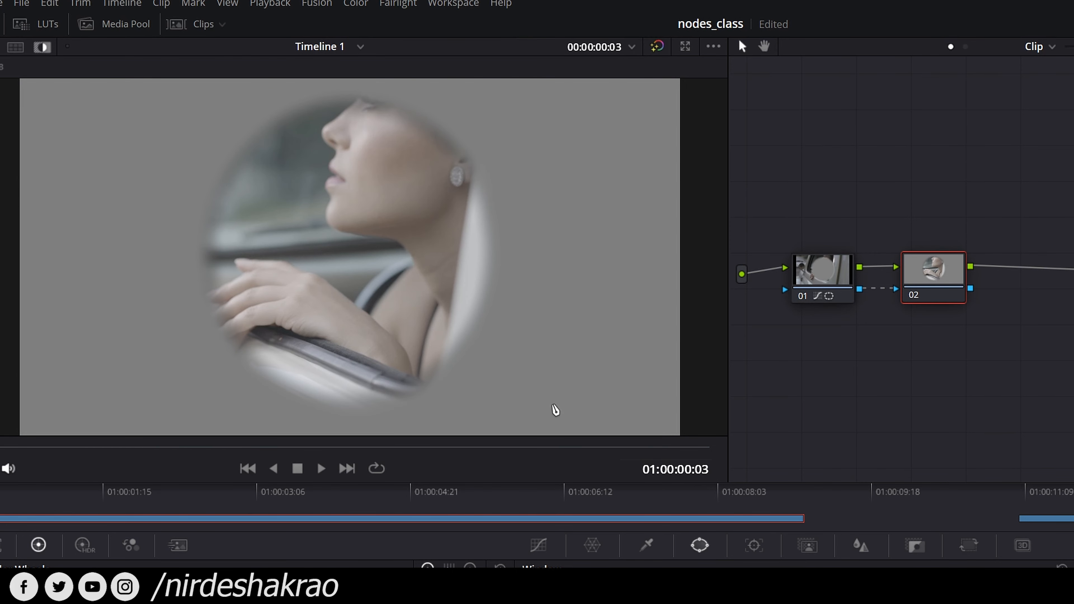
pyautogui.click(838, 282)
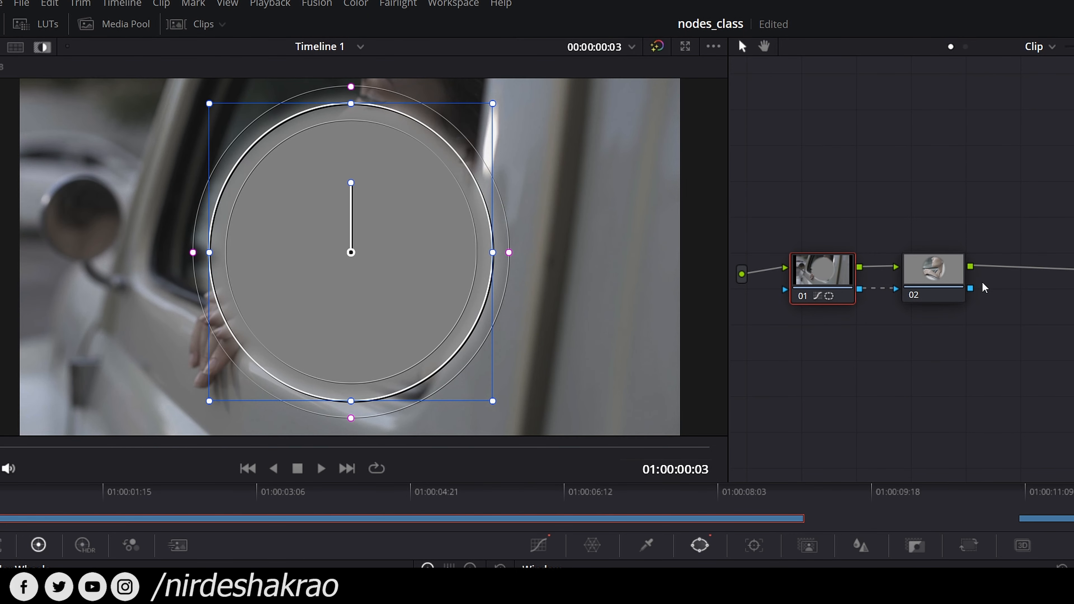
pyautogui.click(930, 280)
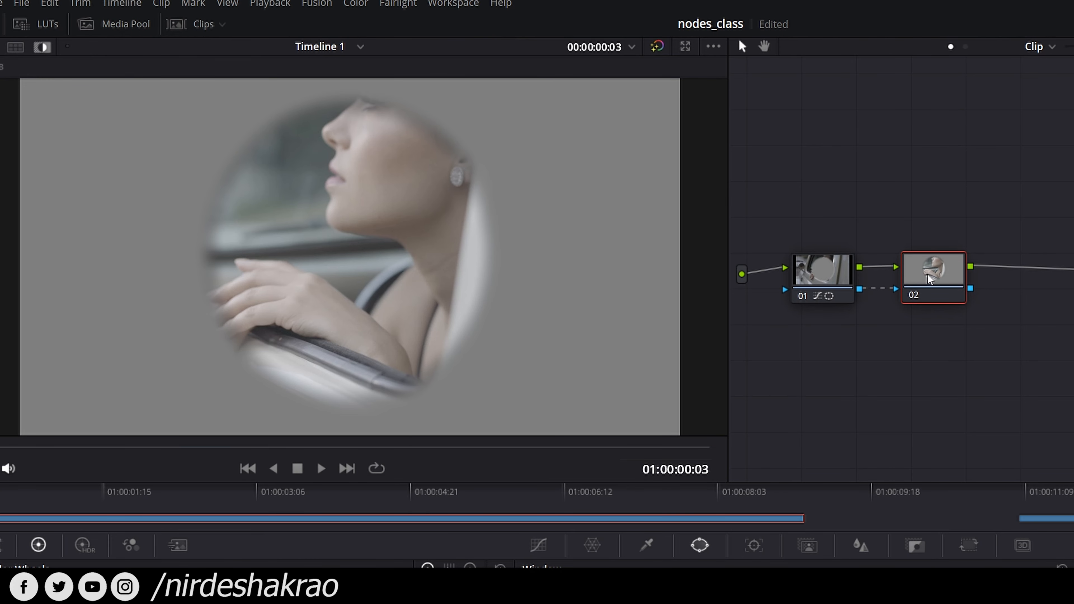
pyautogui.click(42, 47)
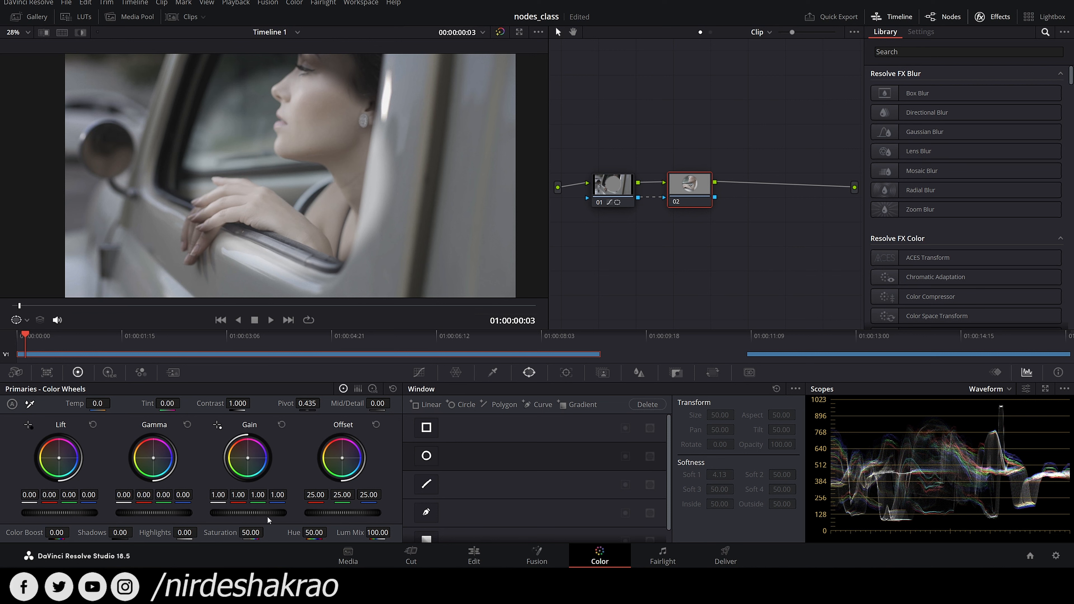
# - Brighten node 02 by pulling the midtones of its custom curve up
pyautogui.click(419, 372)
pyautogui.moveTo(514, 482); pyautogui.dragTo(515, 443)
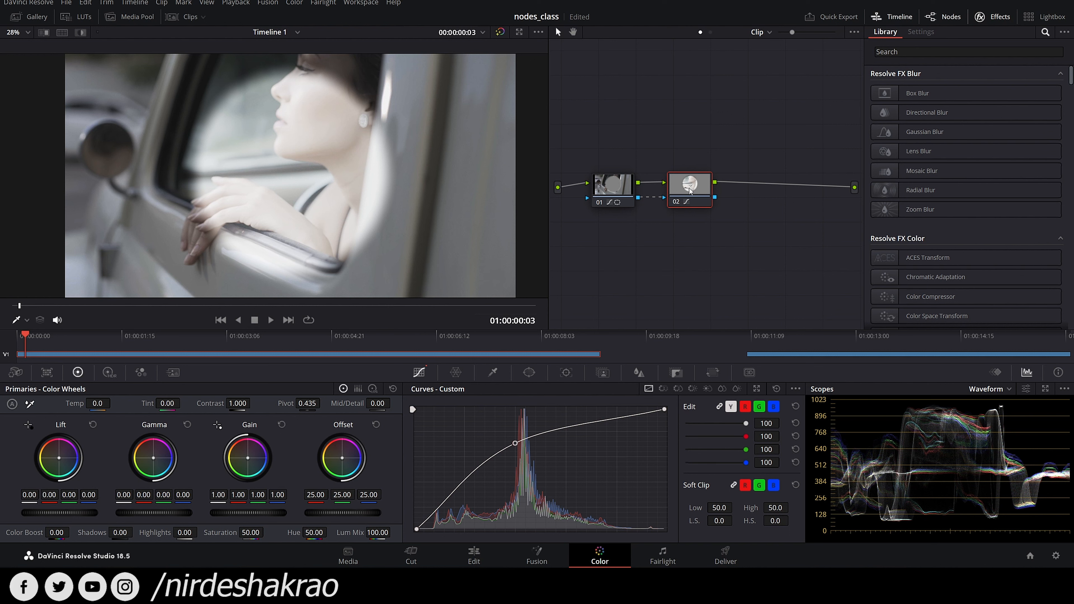
# - Soften the edge of node 01's circle window to a Soft 1 value of 29.15
pyautogui.click(610, 186)
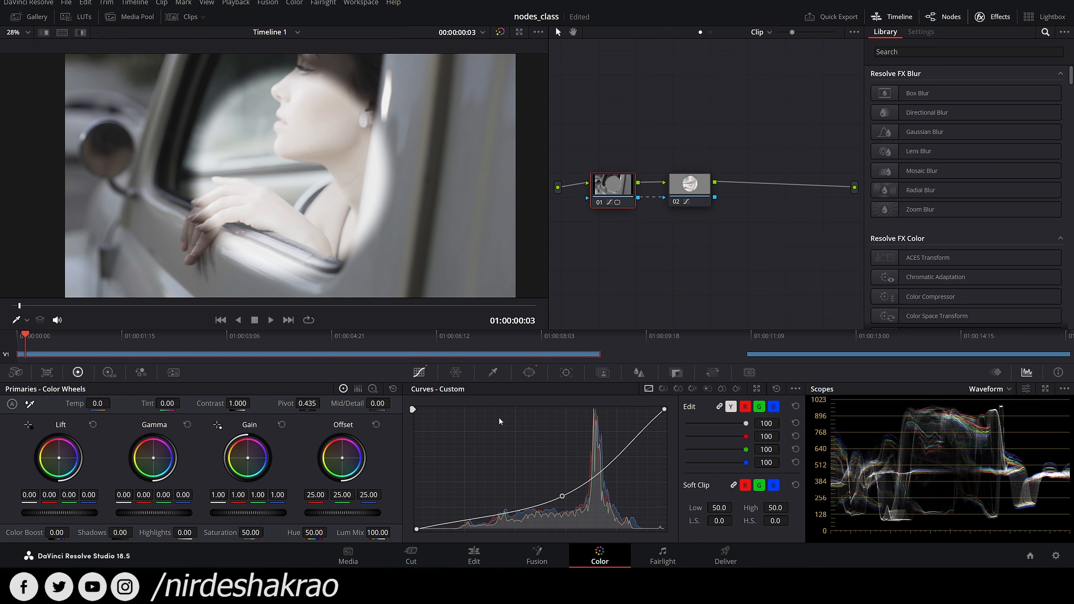
pyautogui.click(529, 372)
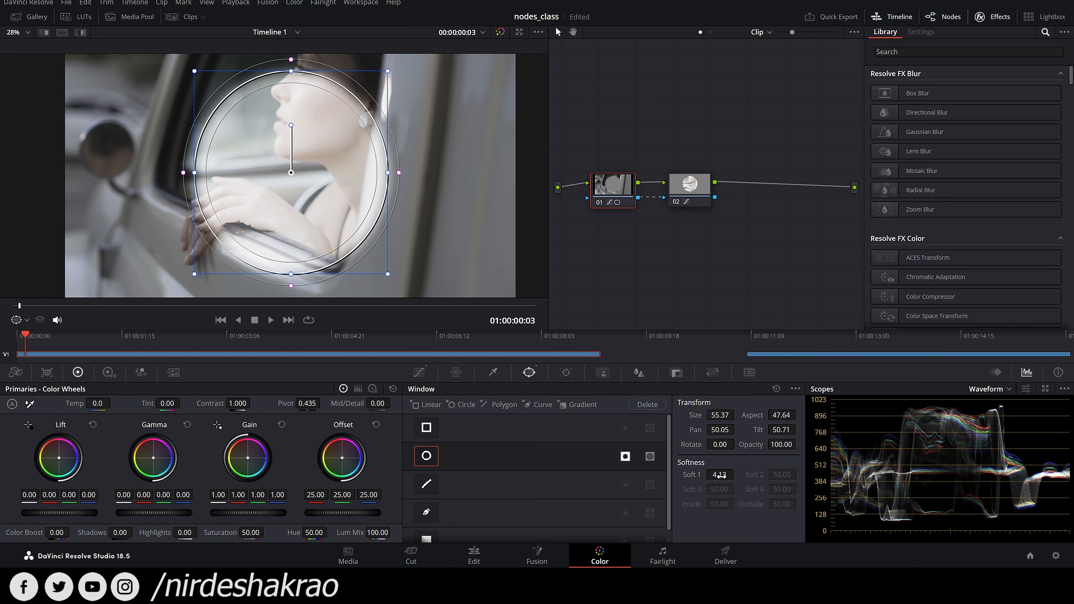
pyautogui.moveTo(720, 474); pyautogui.dragTo(757, 475)
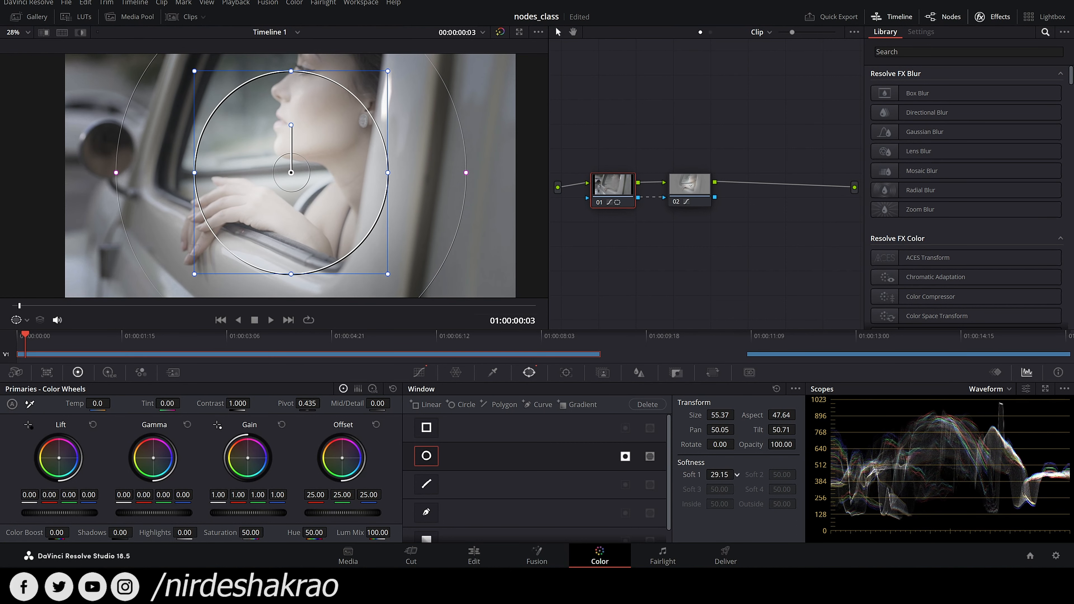
# - Delete node 02 and reset the grade of node 01
pyautogui.click(692, 190)
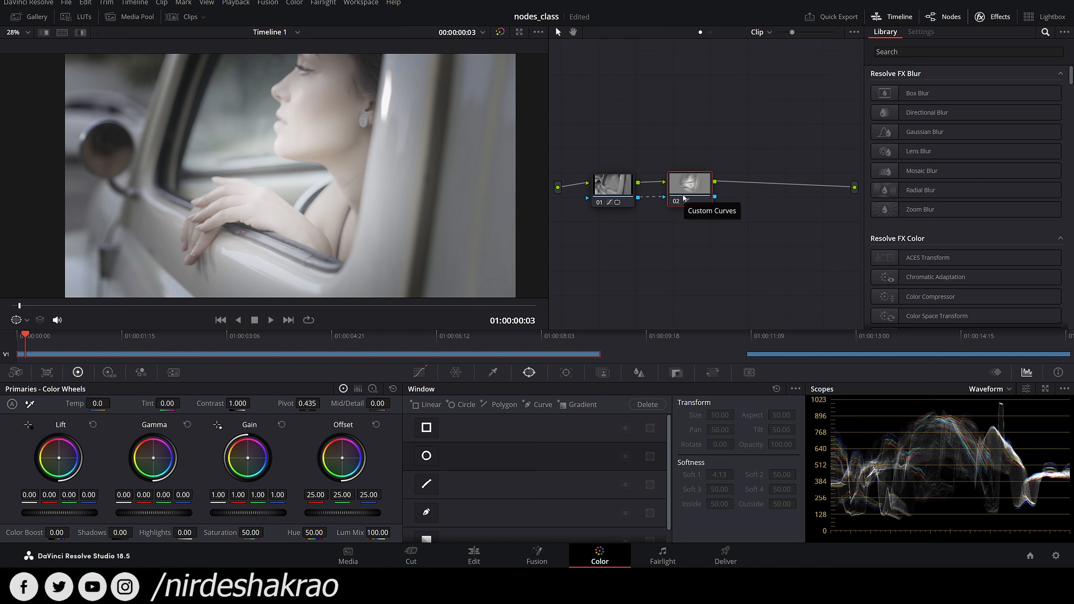
pyautogui.press('Delete')
pyautogui.rightClick(603, 191)
pyautogui.click(614, 194)
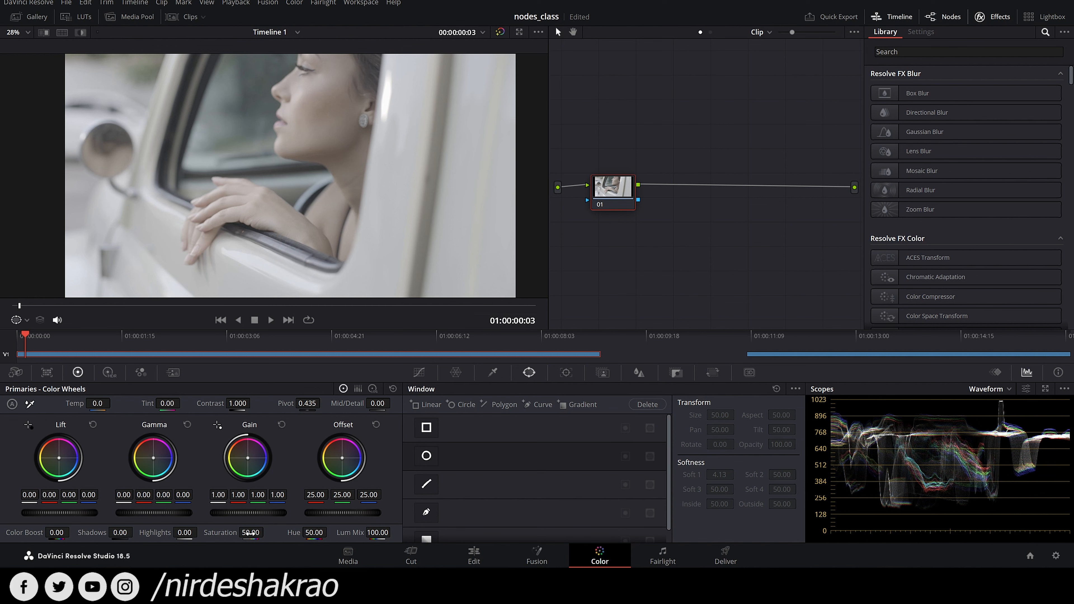
# - Set node 01's saturation to 100 and its color boost to 44, and save the project
pyautogui.moveTo(252, 532); pyautogui.dragTo(267, 529)
pyautogui.moveTo(52, 536); pyautogui.dragTo(68, 532)
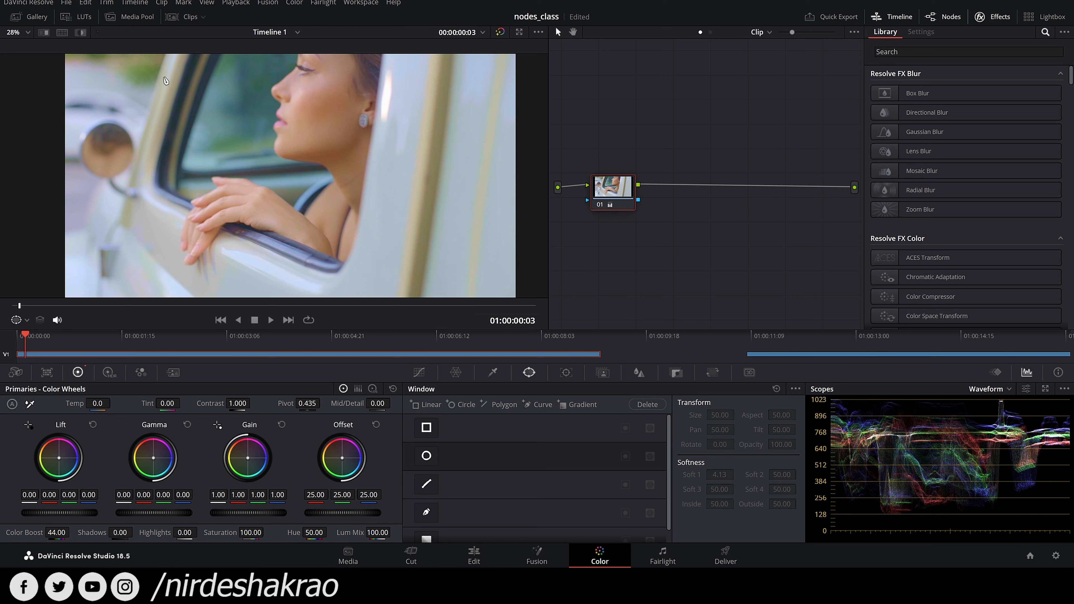
pyautogui.hotkey('ctrl', 's')
# - Disable and re-enable node 01 repeatedly to compare the image with and without its grade
pyautogui.moveTo(621, 182)
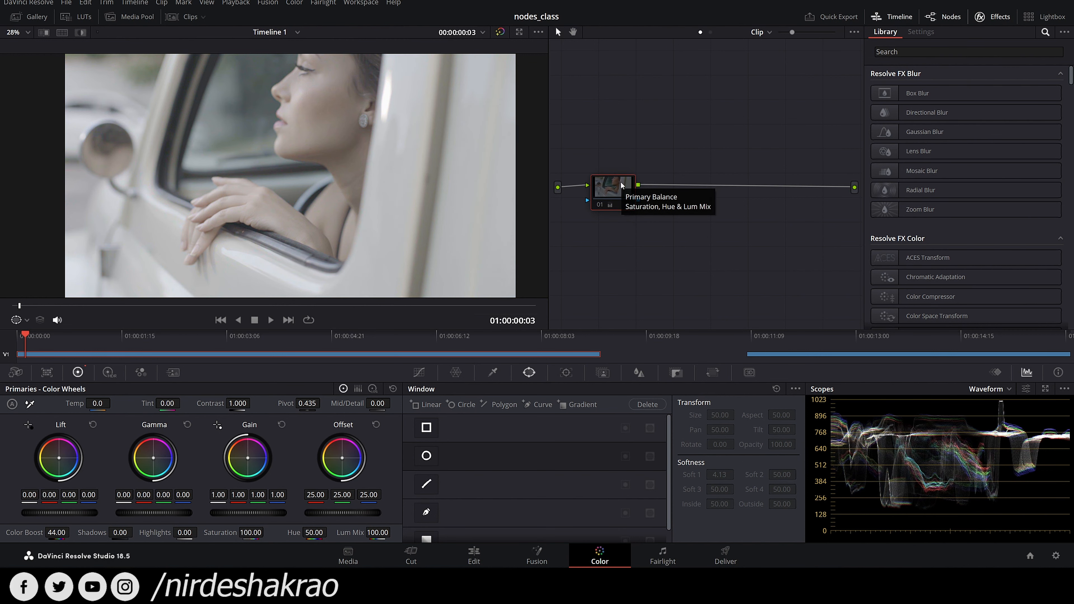
pyautogui.hotkey('ctrl', 'd')
pyautogui.hotkey('ctrl', 'd')
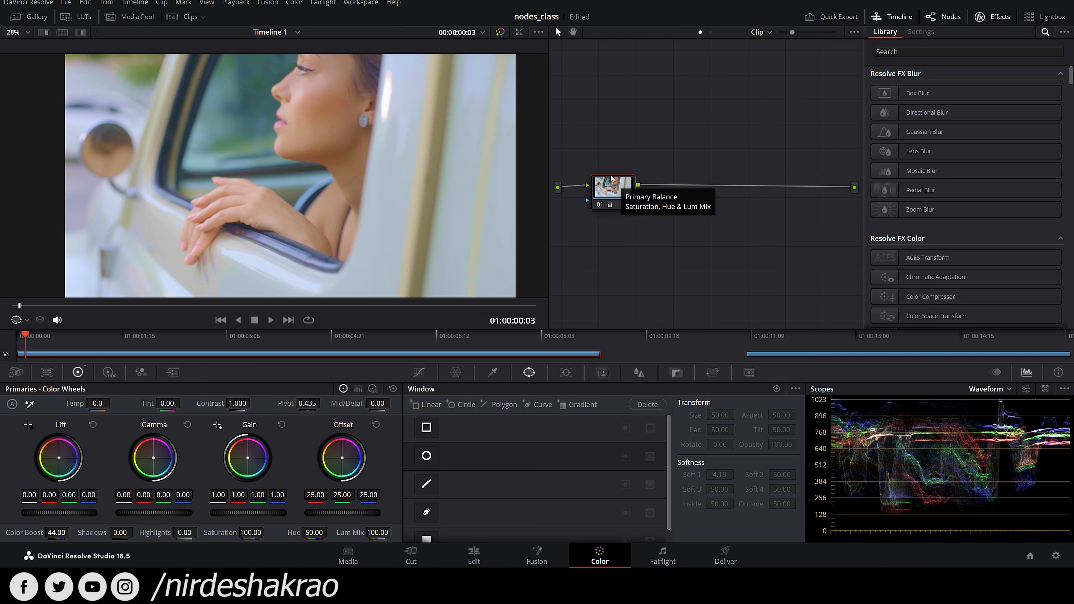
pyautogui.hotkey('ctrl', 'd')
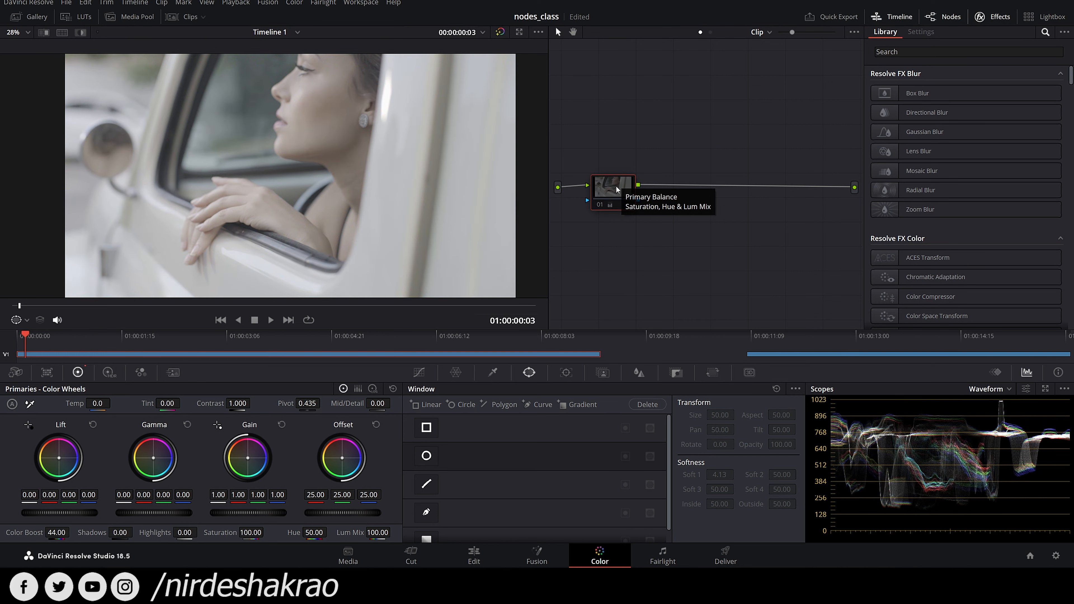
pyautogui.hotkey('ctrl', 'd')
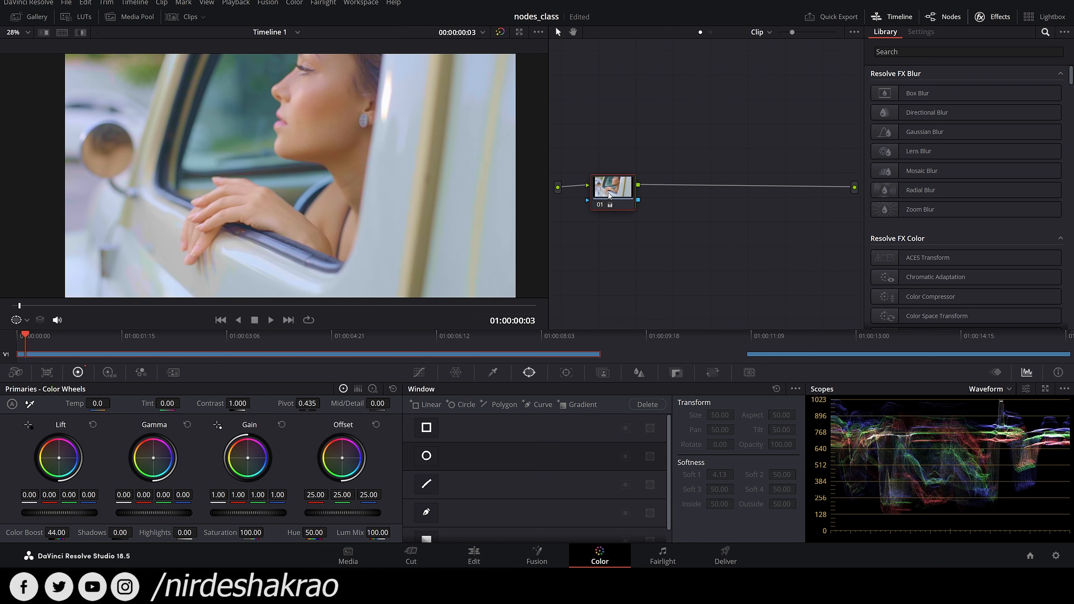
# - Add a parallel node to node 01 and arrange both nodes one above the other before the mixer
pyautogui.rightClick(614, 190)
pyautogui.moveTo(636, 239)
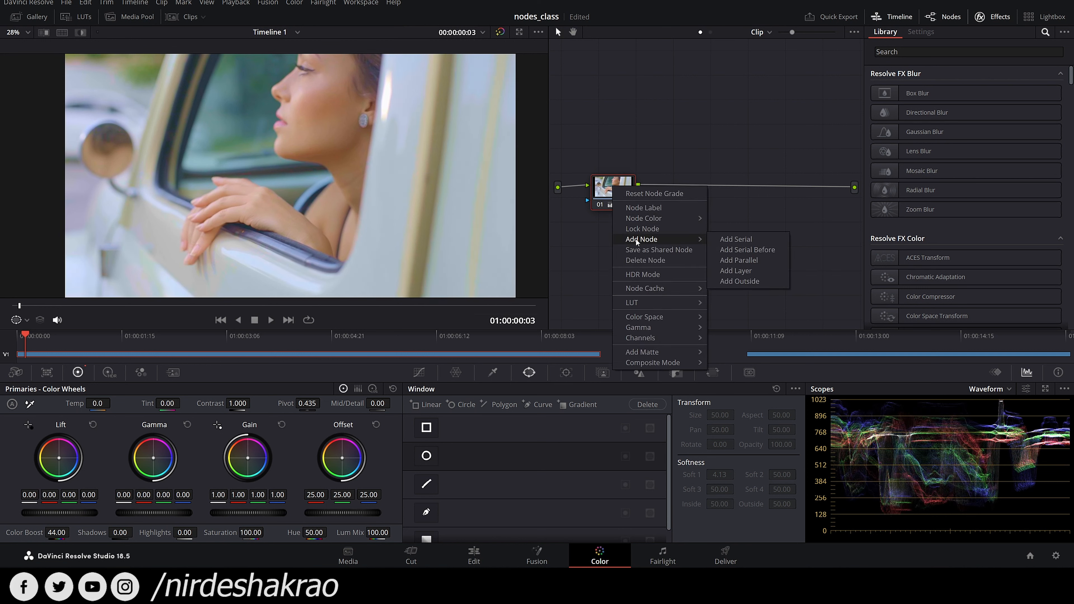
pyautogui.click(748, 261)
pyautogui.moveTo(621, 190); pyautogui.dragTo(617, 165)
pyautogui.moveTo(676, 187); pyautogui.dragTo(692, 192)
pyautogui.moveTo(609, 169); pyautogui.dragTo(616, 157)
pyautogui.moveTo(622, 237); pyautogui.dragTo(626, 244)
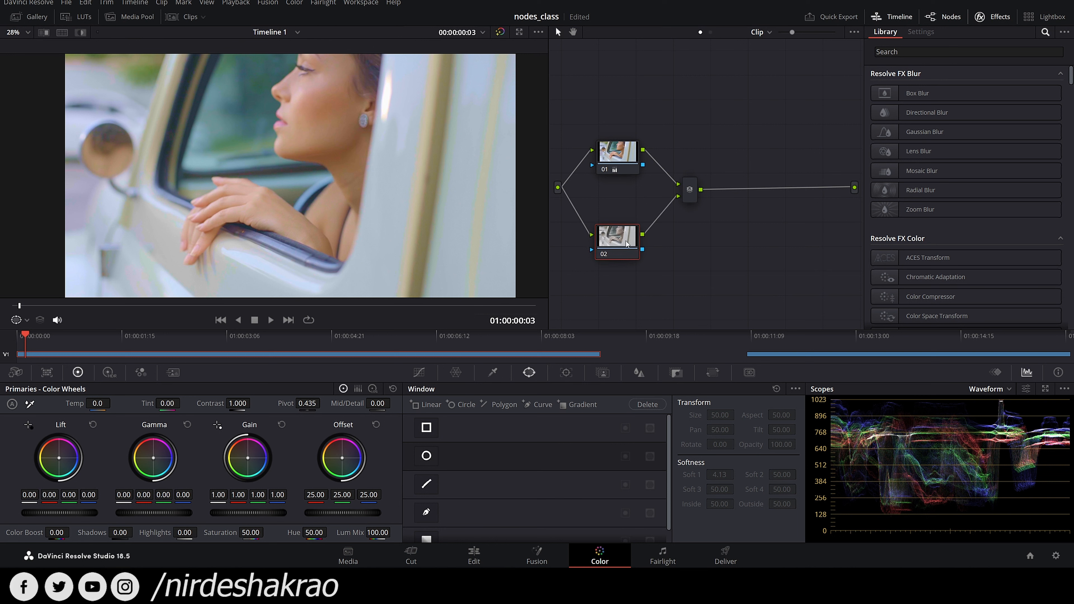
# - Select the mixer and both parallel nodes in turn, and move nodes 01 and 02 slightly farther apart
pyautogui.click(691, 183)
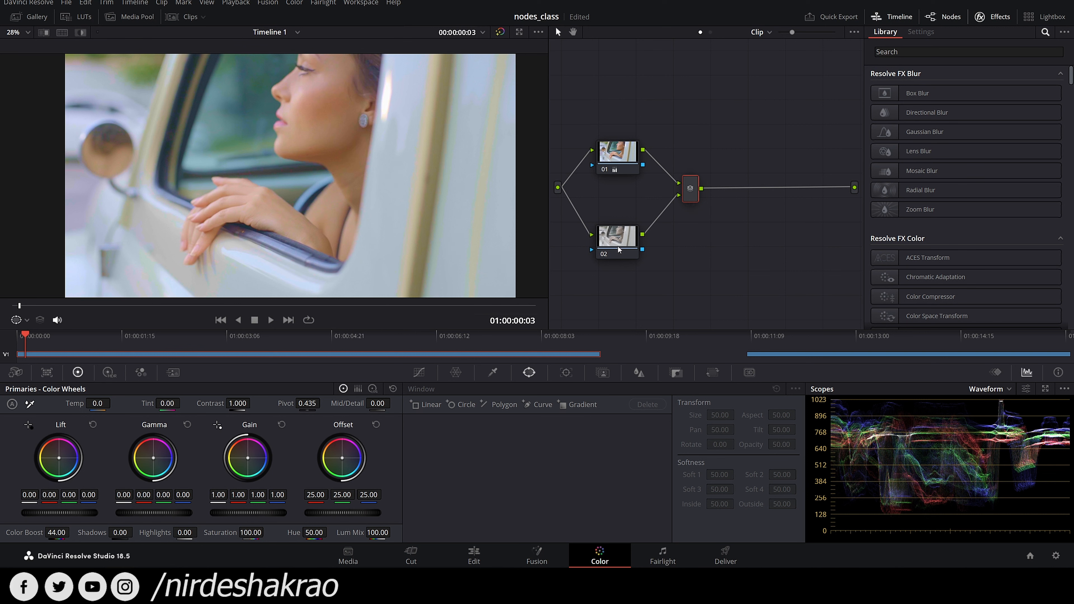
pyautogui.click(621, 156)
pyautogui.click(620, 242)
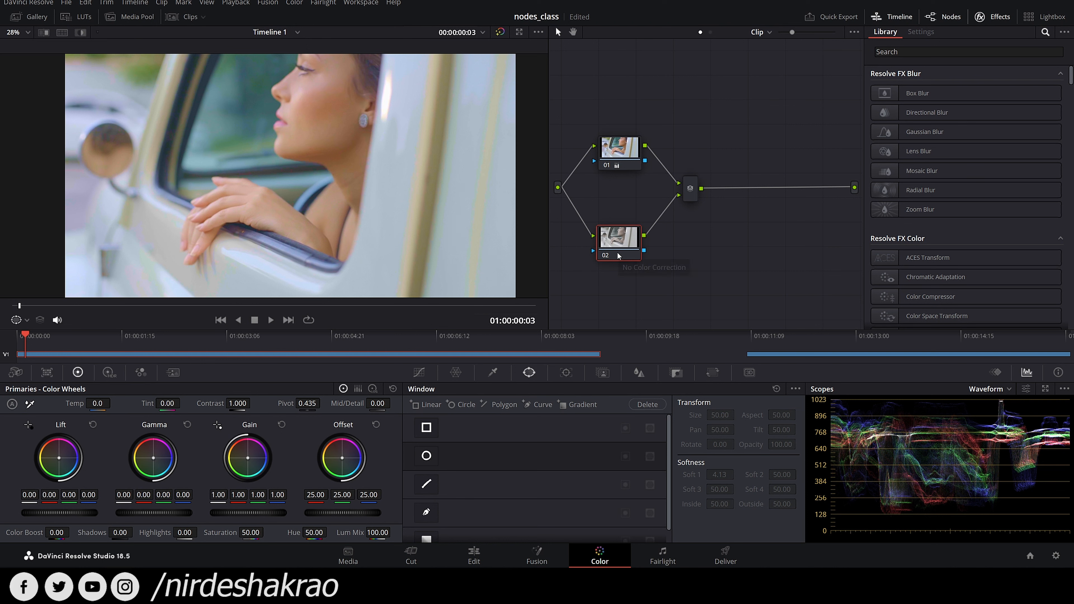
pyautogui.moveTo(618, 157); pyautogui.dragTo(618, 149)
pyautogui.moveTo(628, 242)
pyautogui.mouseDown()
pyautogui.moveTo(637, 242)
pyautogui.moveTo(623, 240)
pyautogui.mouseUp()
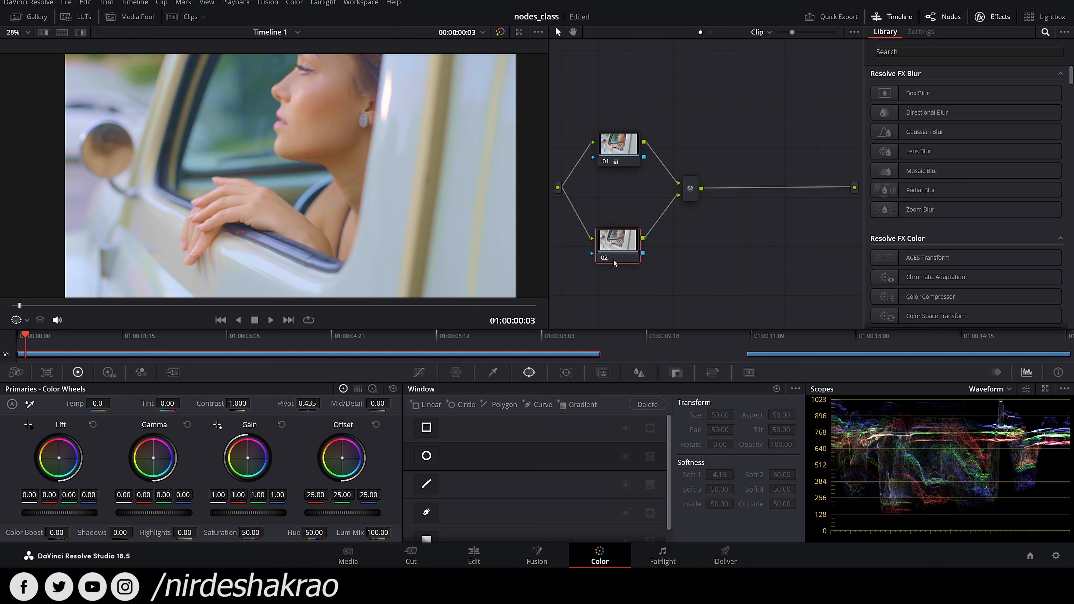
# - Use the viewer highlight to compare the separate outputs of parallel nodes 02 and 01
pyautogui.click(80, 32)
pyautogui.moveTo(618, 248); pyautogui.dragTo(617, 244)
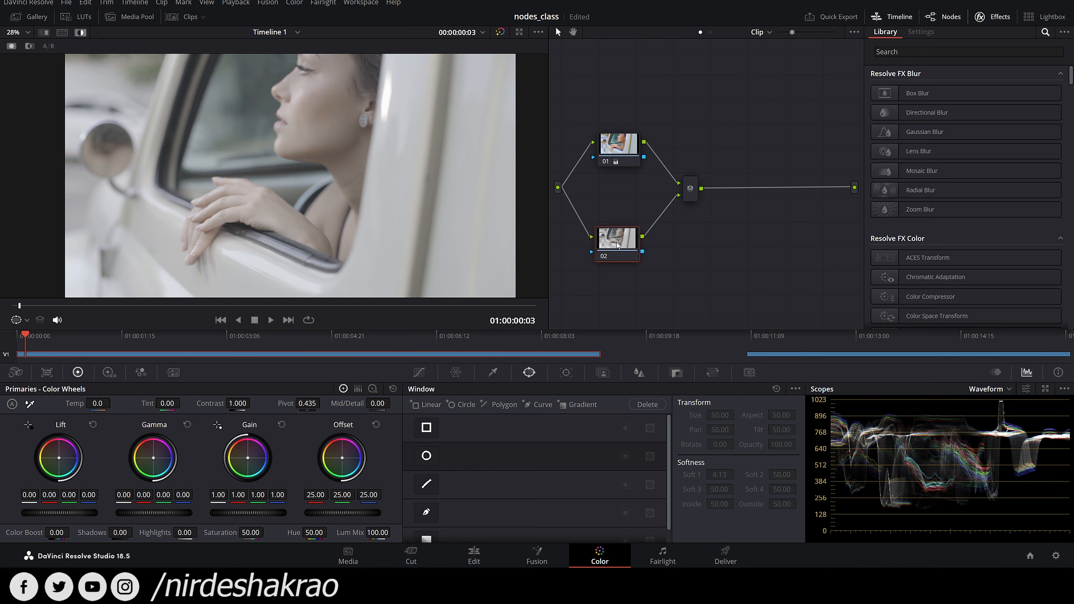
pyautogui.moveTo(617, 244); pyautogui.dragTo(614, 244)
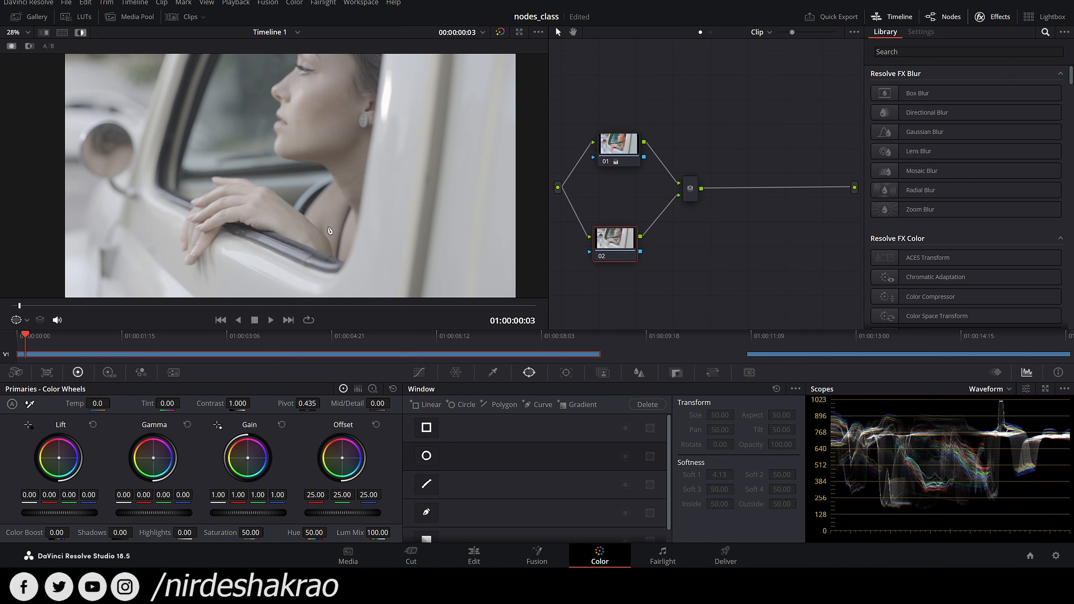
pyautogui.click(617, 147)
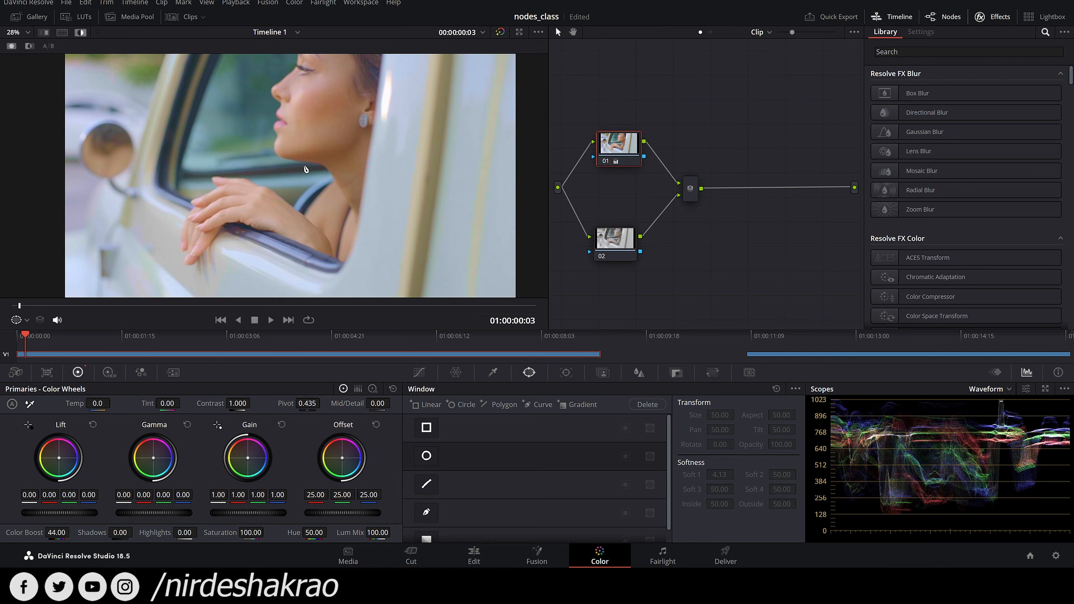
pyautogui.click(82, 35)
# - Push node 02's Gain color balance strongly toward orange, to red 2.00, green 0.83 and blue 0.01, viewing the node in highlight mode
pyautogui.click(622, 244)
pyautogui.click(82, 33)
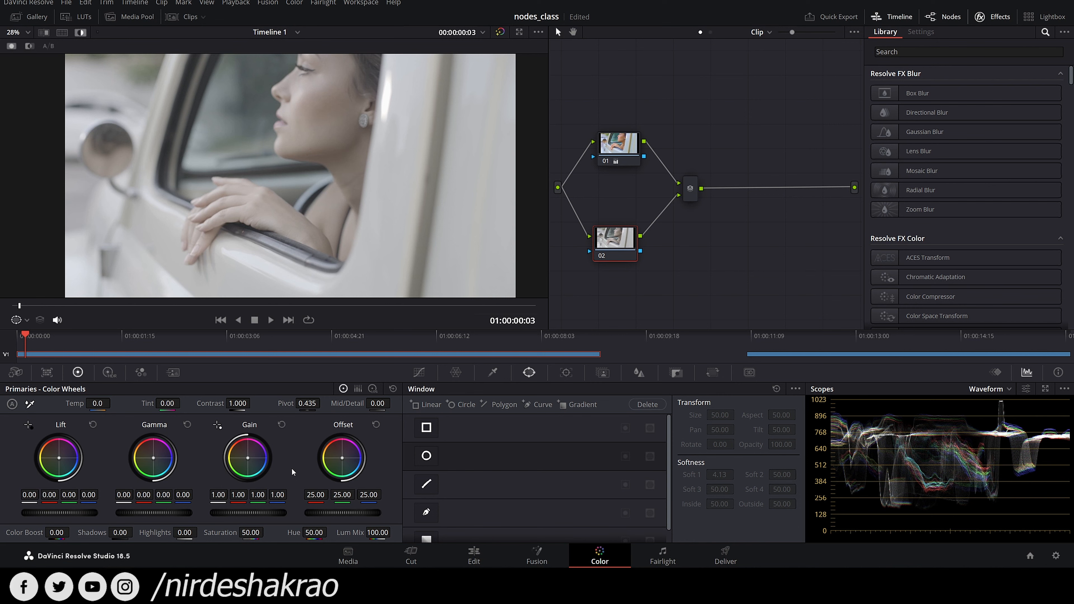
pyautogui.moveTo(246, 458); pyautogui.dragTo(237, 446)
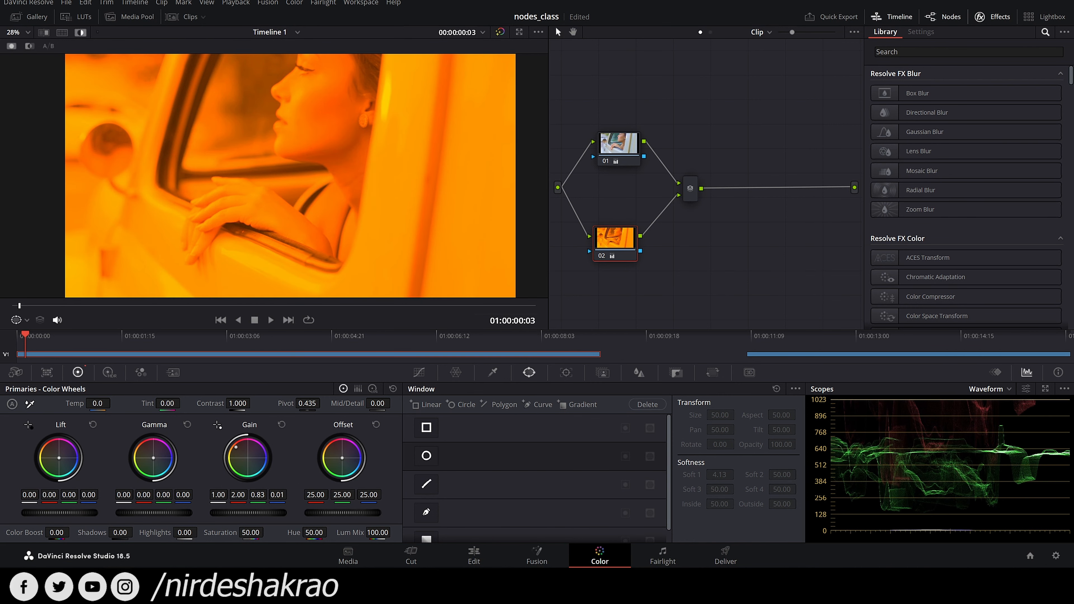
# - Compare the separate outputs of nodes 01 and 02 with the mixer's combined image with the highlight off, and save the project
pyautogui.click(613, 148)
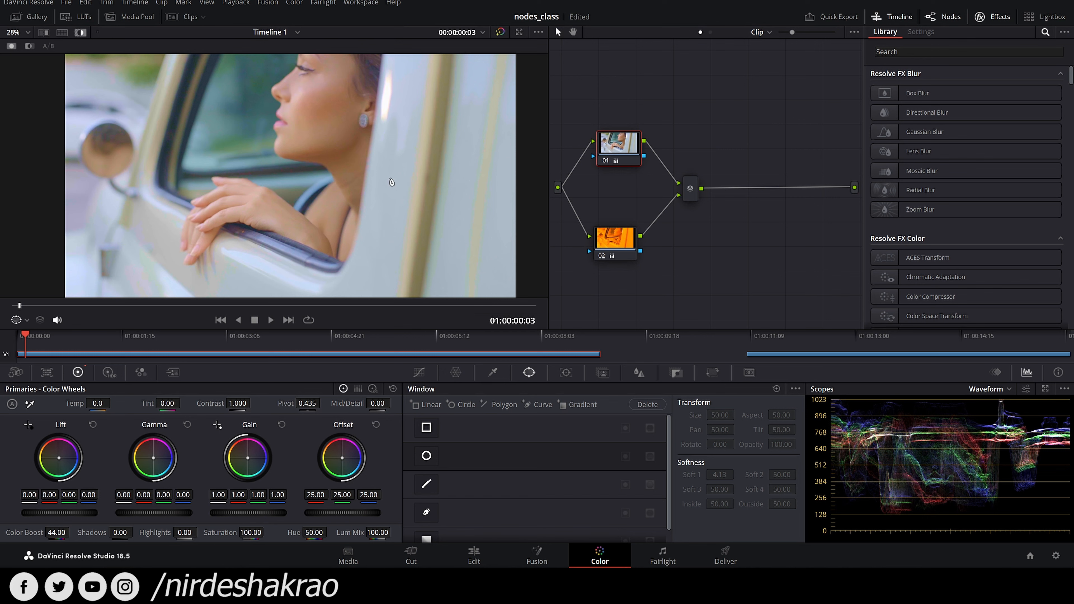
pyautogui.click(619, 239)
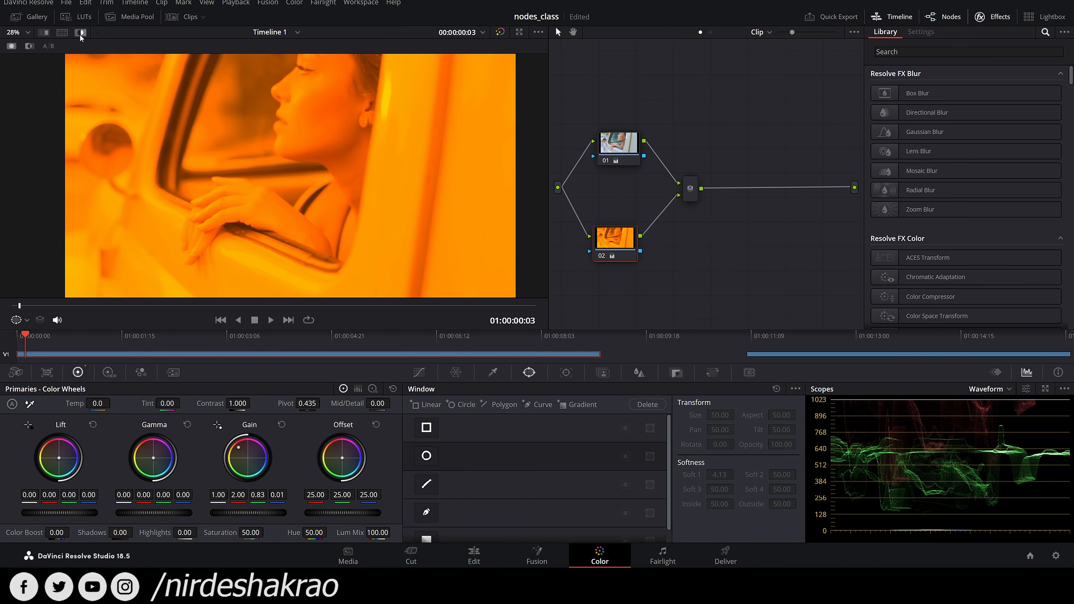
pyautogui.hotkey('ctrl', 's')
pyautogui.click(81, 33)
pyautogui.click(690, 196)
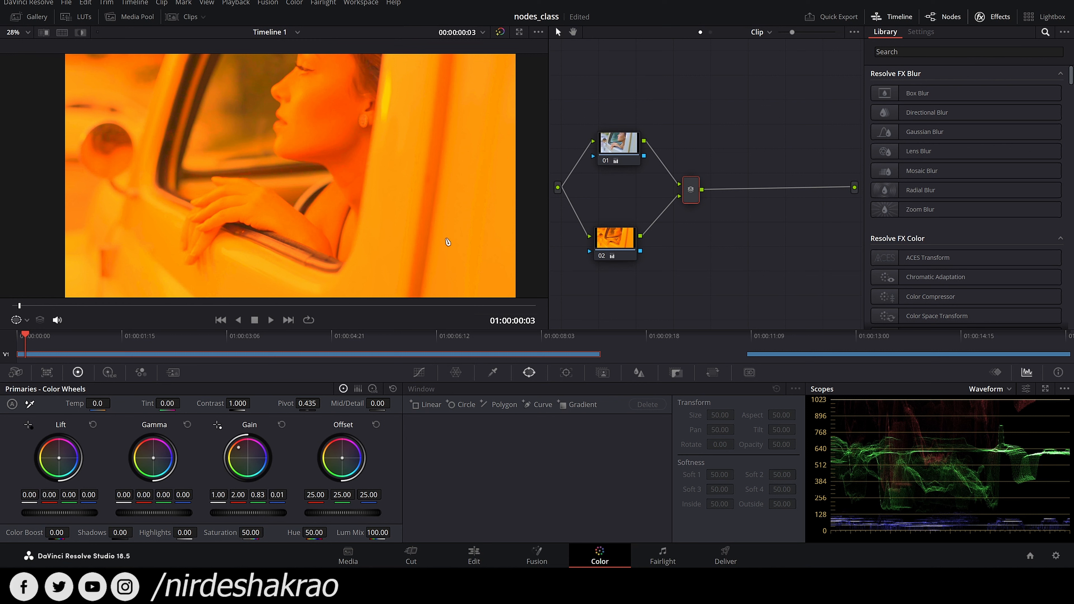
# - Tint node 02's Gain toward blue (red 0.36, green 1.15, blue 1.66) and node 01's toward orange (red 1.20, green 0.98, blue 0.55)
pyautogui.moveTo(630, 151); pyautogui.dragTo(626, 156)
pyautogui.click(689, 196)
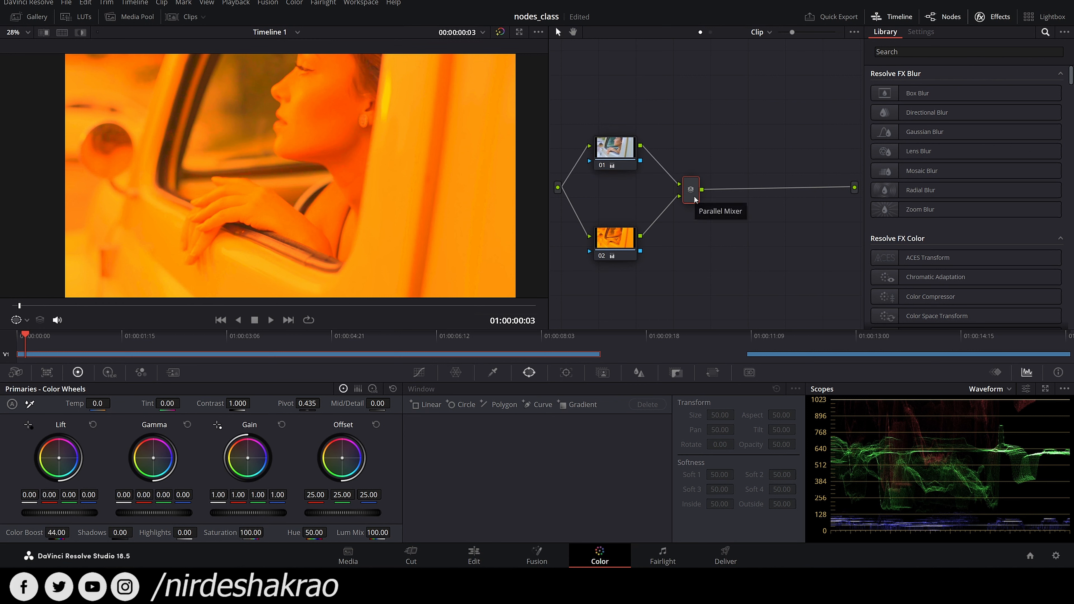
pyautogui.moveTo(621, 241); pyautogui.dragTo(621, 235)
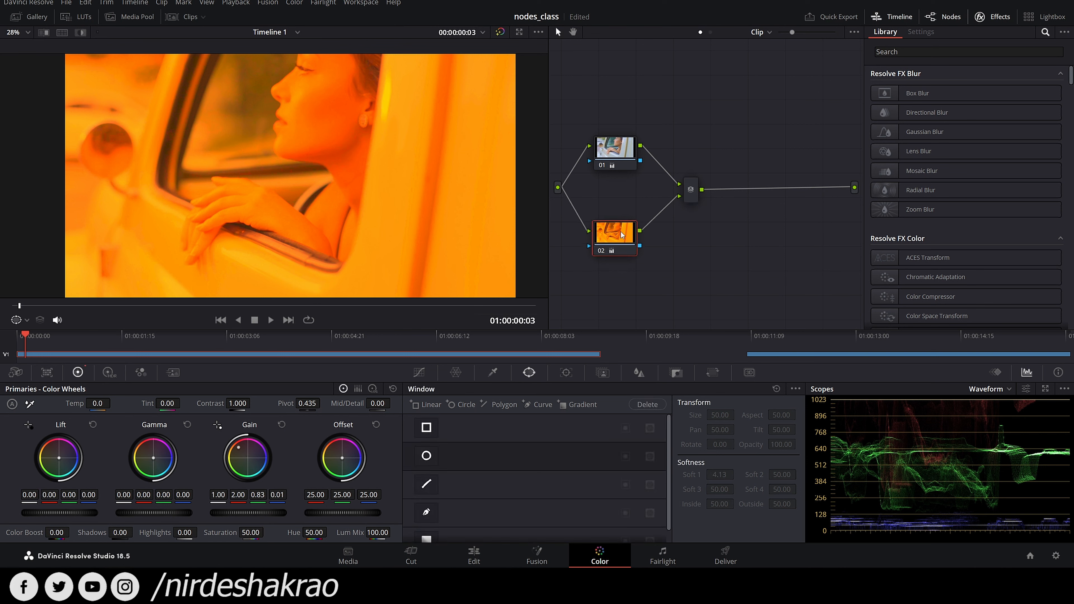
pyautogui.moveTo(237, 458); pyautogui.dragTo(254, 465)
pyautogui.click(609, 152)
pyautogui.moveTo(248, 460); pyautogui.dragTo(248, 453)
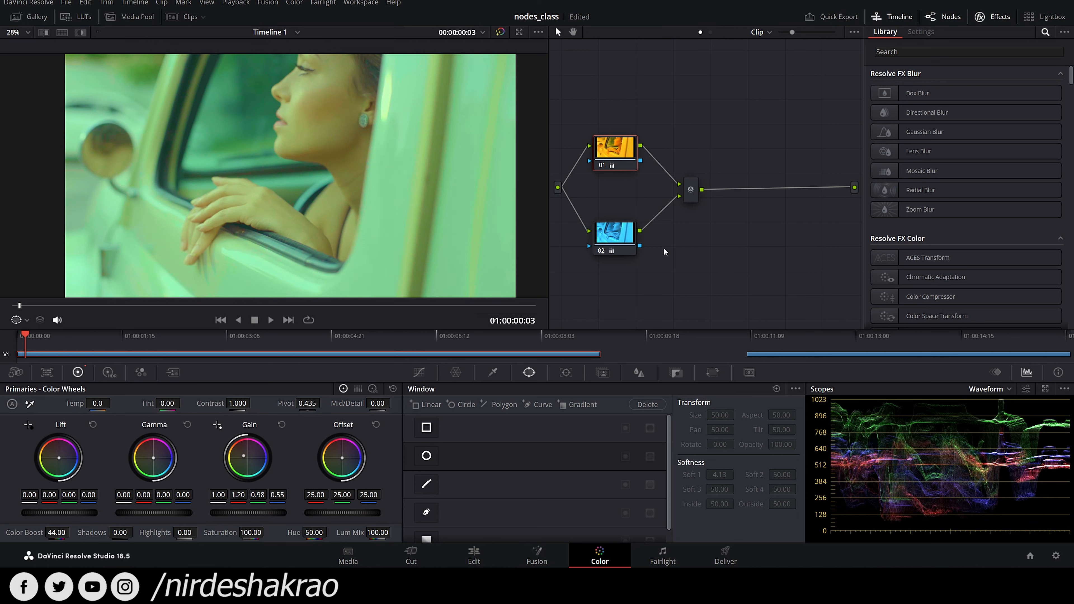
# - Morph the parallel mixer that combines nodes 01 and 02 into a layer mixer node
pyautogui.click(623, 231)
pyautogui.click(690, 190)
pyautogui.rightClick(692, 190)
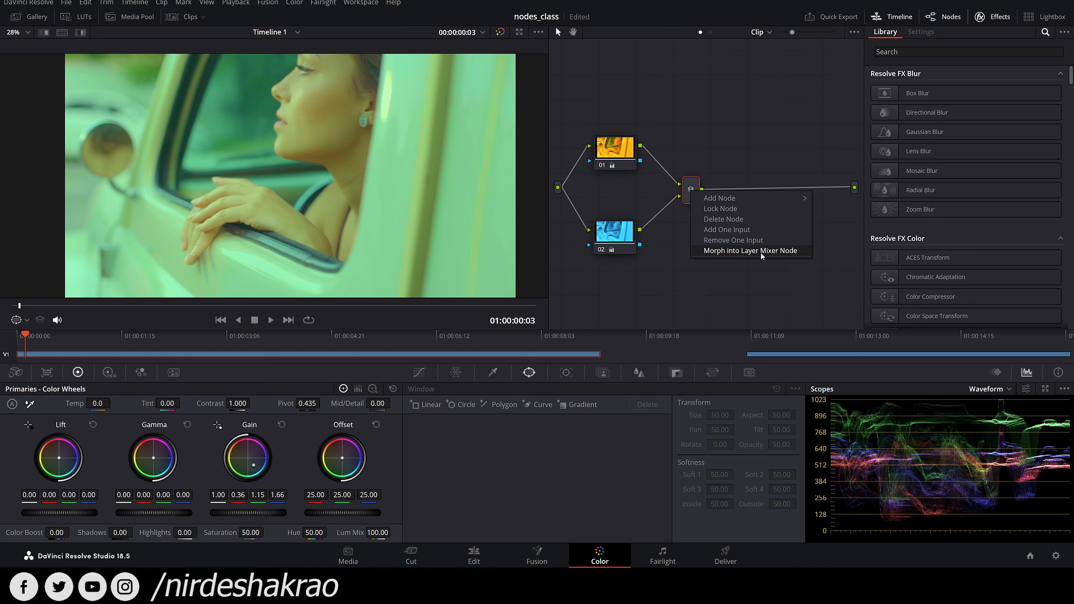
pyautogui.click(738, 253)
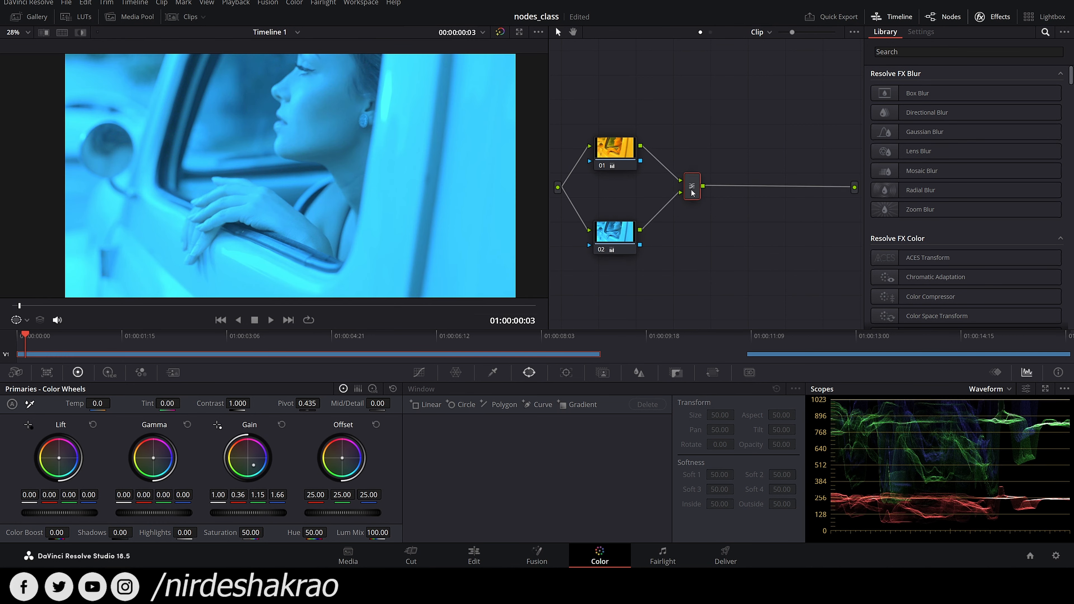
# - Adjust node 02's Gain color balance to a stronger blue, at red 0.33, green 1.13 and blue 1.96
pyautogui.click(609, 240)
pyautogui.moveTo(616, 158); pyautogui.dragTo(616, 155)
pyautogui.moveTo(630, 236); pyautogui.dragTo(625, 241)
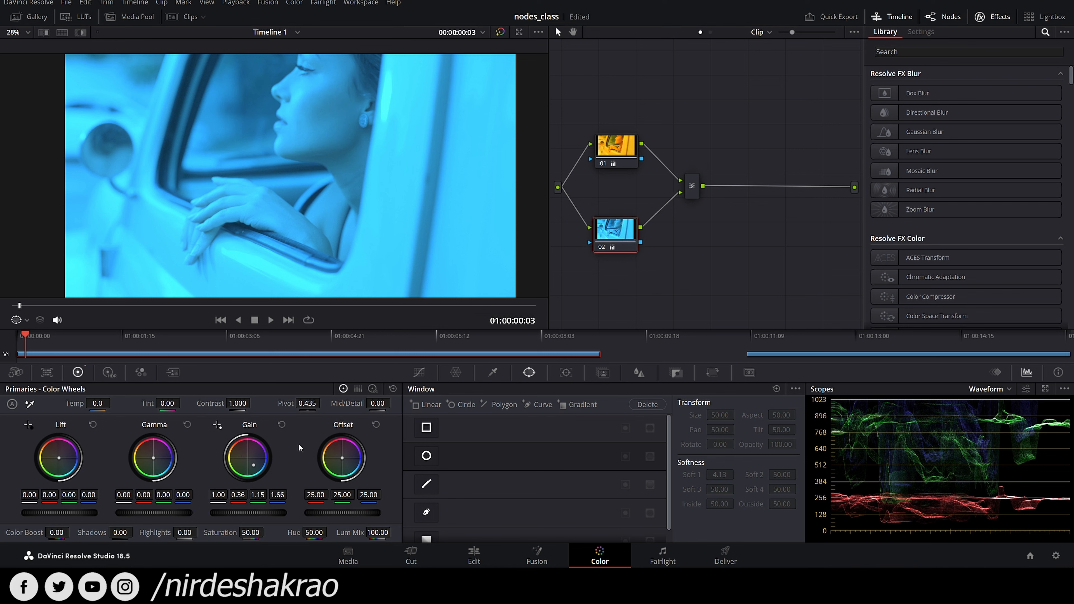
pyautogui.moveTo(254, 471); pyautogui.dragTo(252, 467)
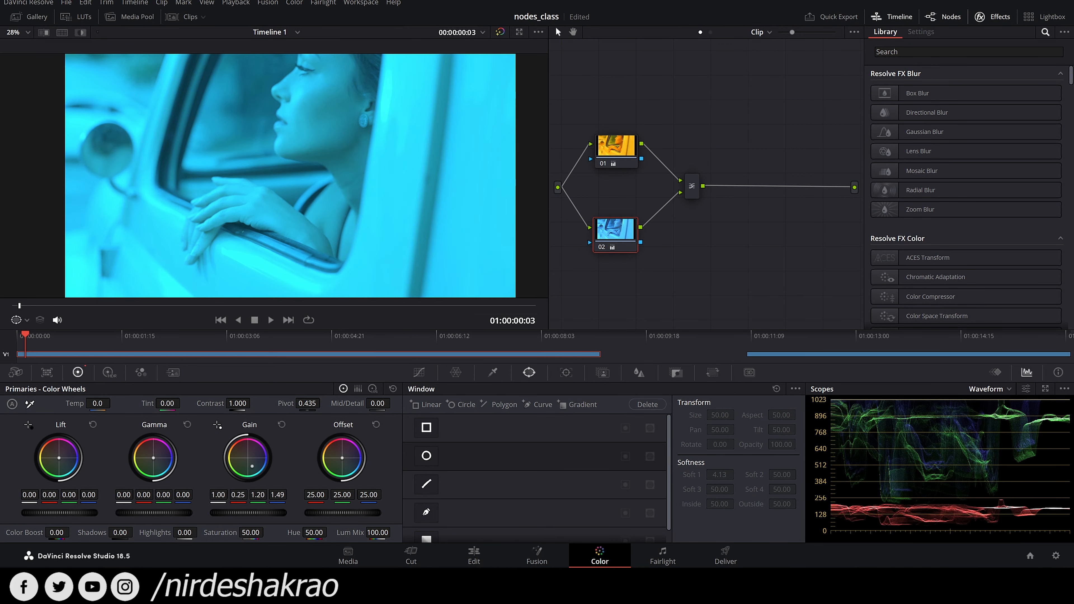
# - Push node 01's Gain color balance to a deeper orange, at red 1.68, green 0.87 and blue 0.24
pyautogui.click(616, 146)
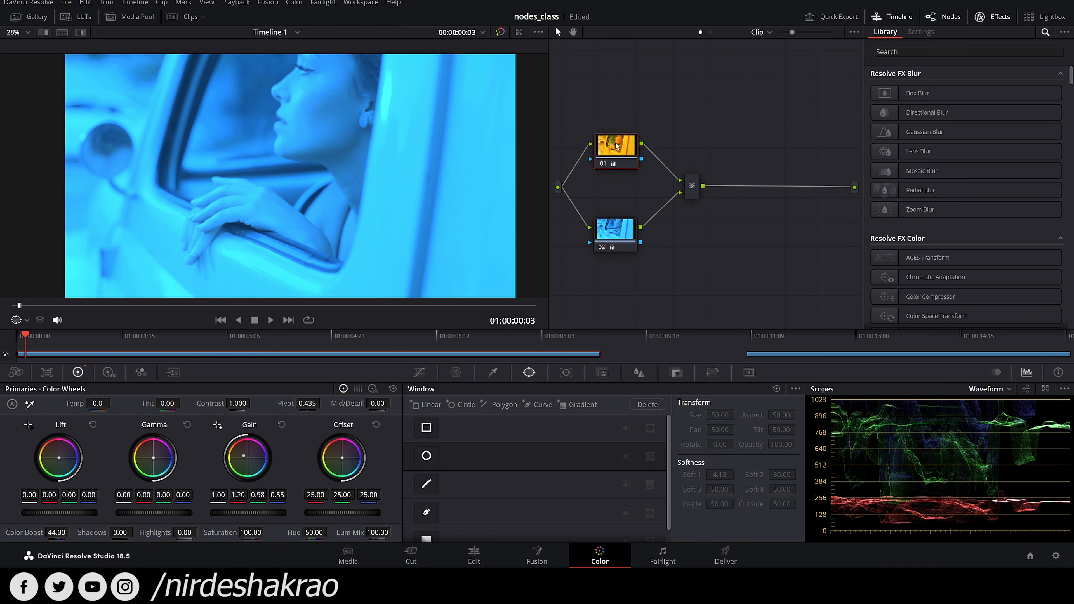
pyautogui.moveTo(243, 455)
pyautogui.mouseDown()
pyautogui.moveTo(229, 452)
pyautogui.moveTo(236, 442)
pyautogui.mouseUp()
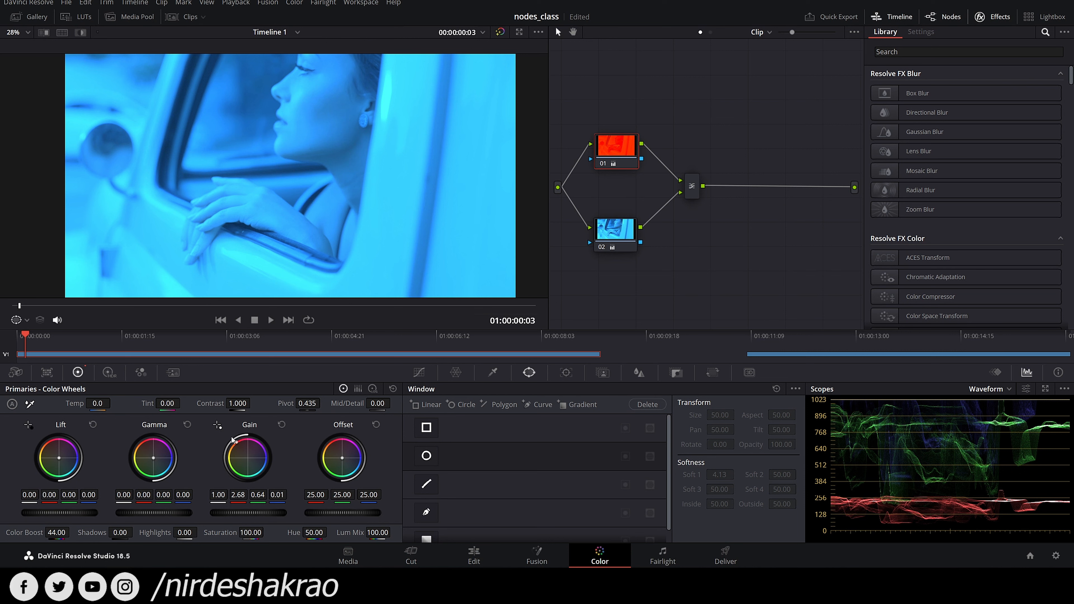
pyautogui.moveTo(237, 443); pyautogui.dragTo(241, 451)
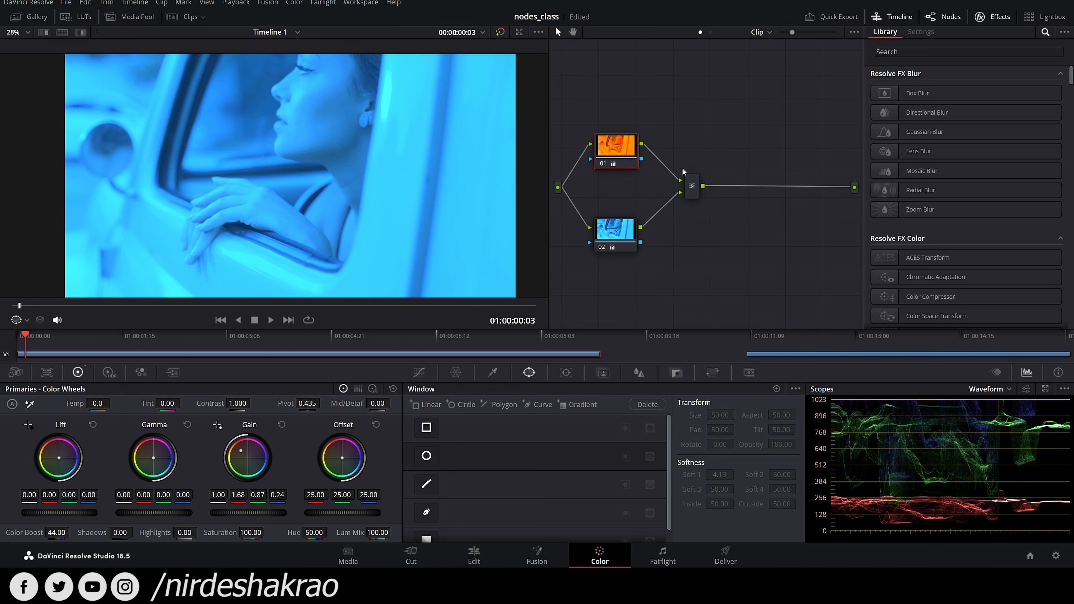
pyautogui.moveTo(621, 144); pyautogui.dragTo(616, 147)
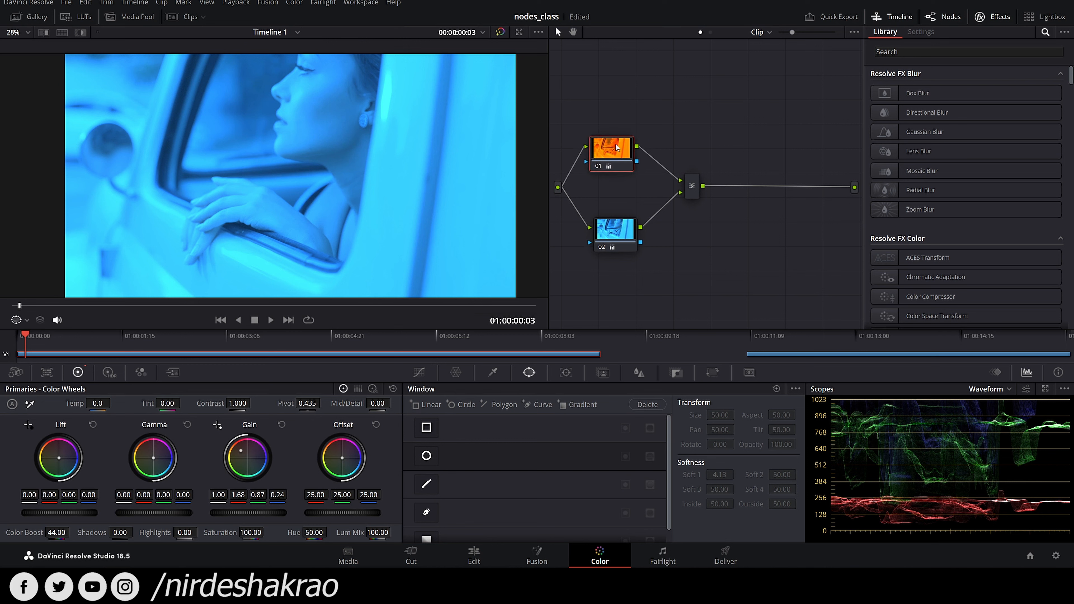
# - Add a circle window to node 02 and invert it so the blue tint applies outside the circle
pyautogui.moveTo(617, 233); pyautogui.dragTo(614, 226)
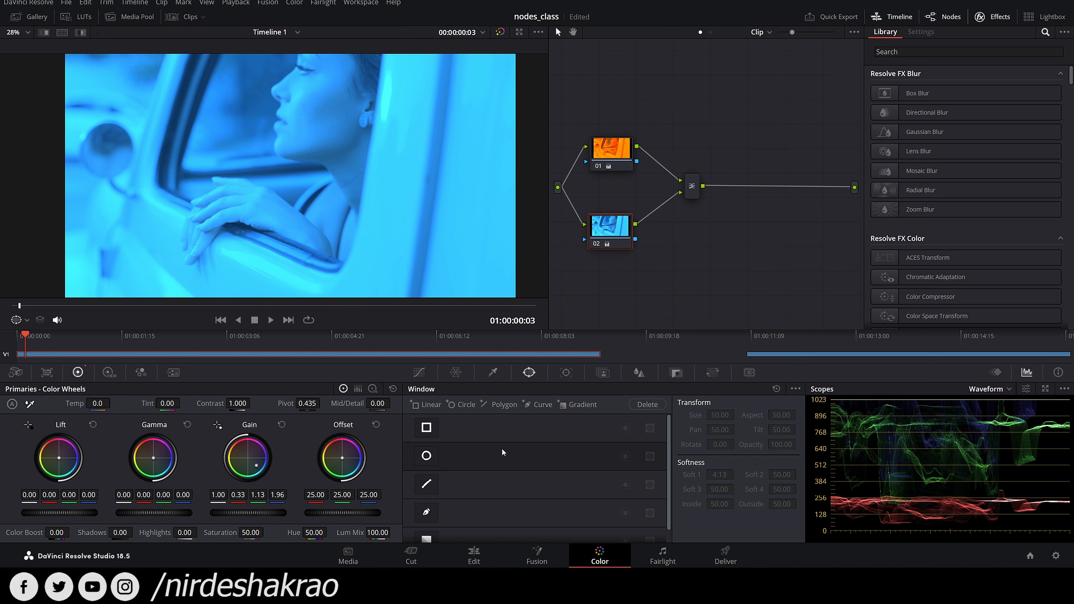
pyautogui.click(426, 457)
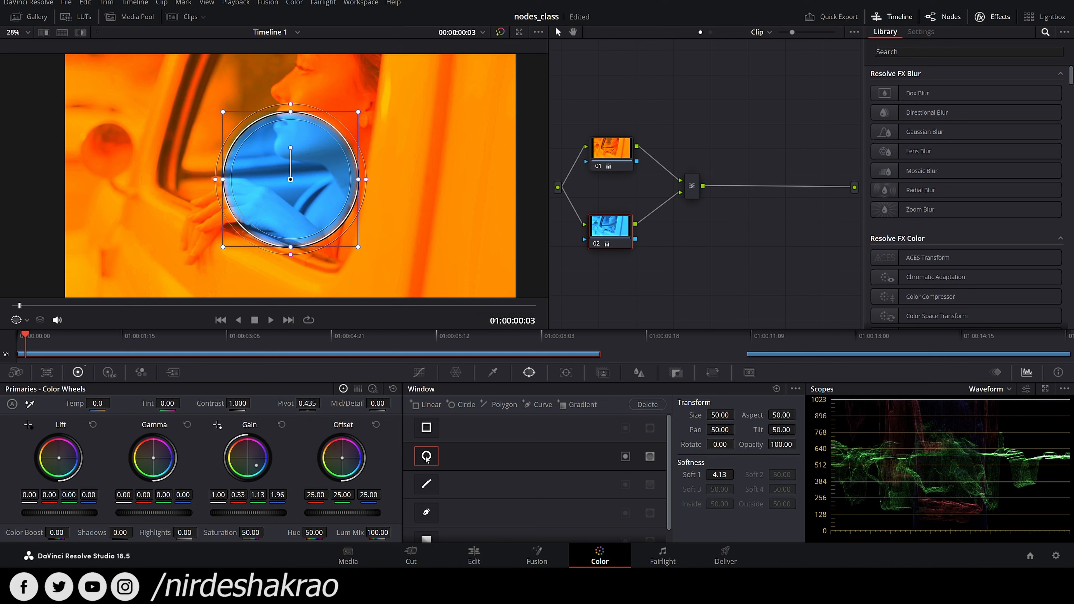
pyautogui.click(625, 456)
pyautogui.moveTo(617, 245)
pyautogui.mouseDown()
pyautogui.moveTo(634, 241)
pyautogui.moveTo(603, 237)
pyautogui.mouseUp()
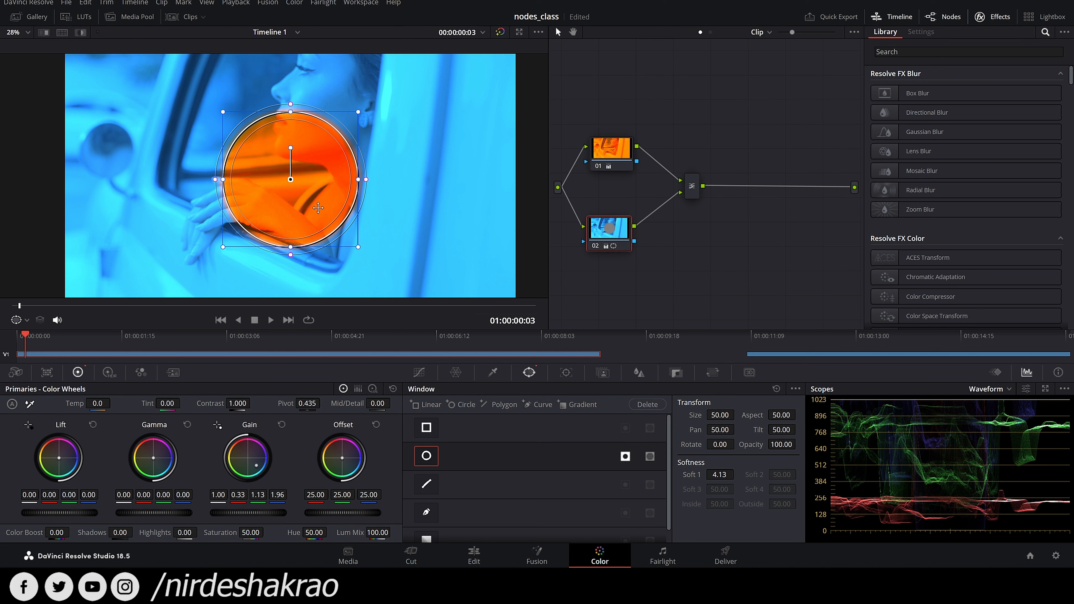
# - Shift node 01's Gain color balance to pinkish red, at red 1.59, green 0.84 and blue 0.88
pyautogui.moveTo(601, 159); pyautogui.dragTo(600, 156)
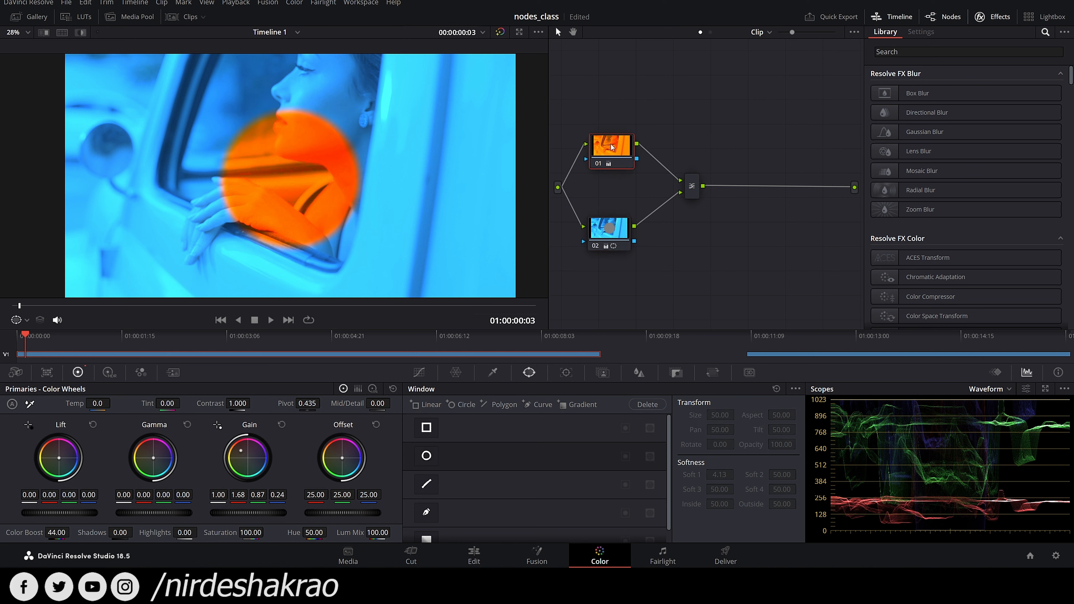
pyautogui.moveTo(237, 454); pyautogui.dragTo(246, 452)
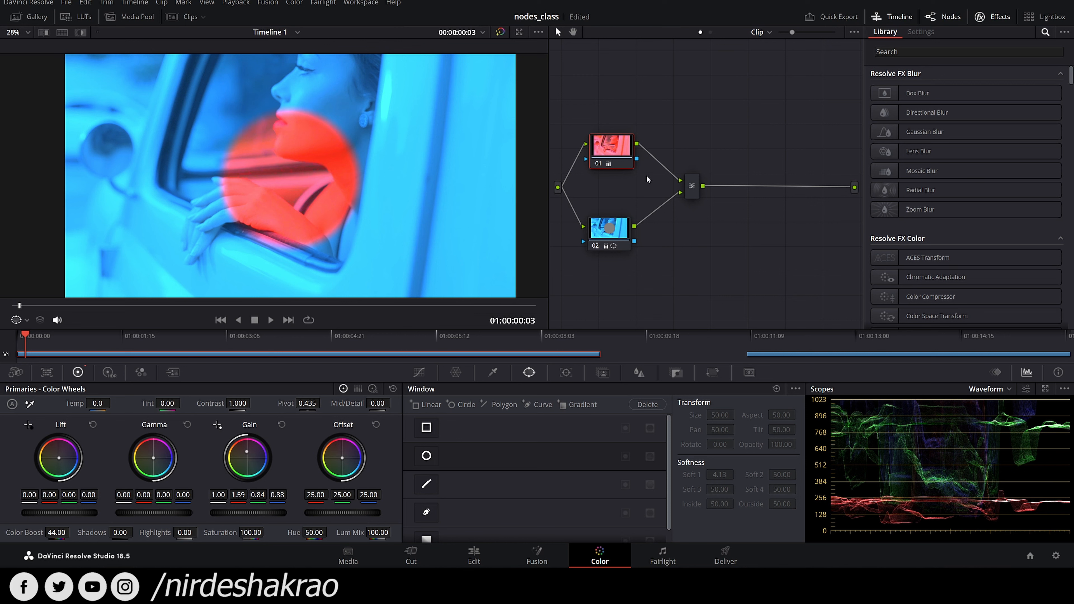
# - Rearrange the node graph by spacing nodes 01 and 02 apart and moving the layer mixer slightly up
pyautogui.moveTo(608, 140); pyautogui.dragTo(605, 126)
pyautogui.moveTo(610, 237); pyautogui.dragTo(610, 239)
pyautogui.moveTo(615, 132); pyautogui.dragTo(615, 139)
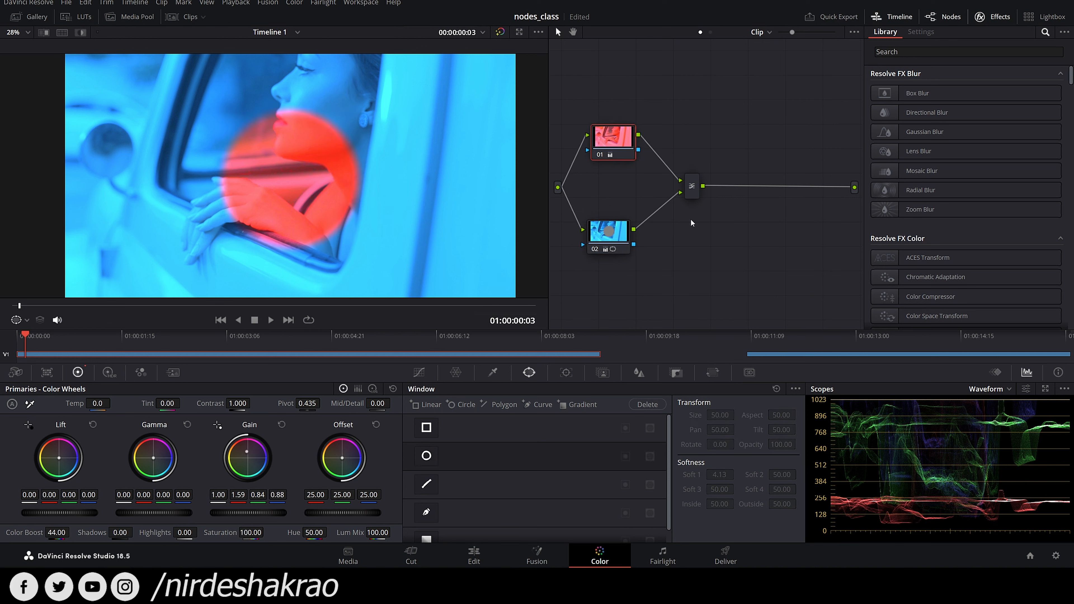
pyautogui.moveTo(609, 233); pyautogui.dragTo(607, 232)
pyautogui.moveTo(602, 137); pyautogui.dragTo(598, 135)
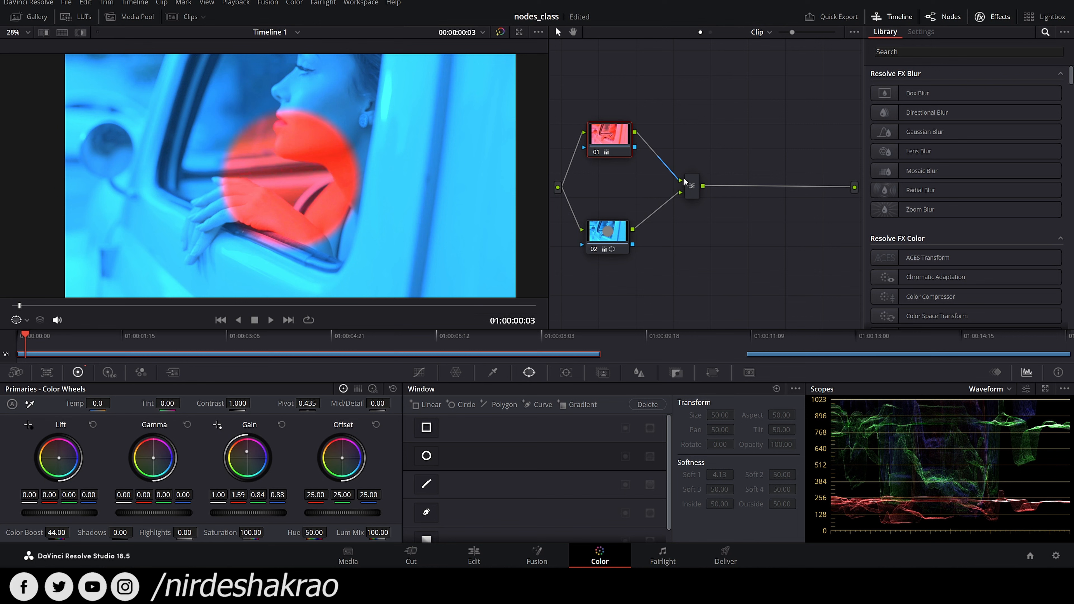
pyautogui.moveTo(630, 229)
pyautogui.mouseDown()
pyautogui.moveTo(630, 176)
pyautogui.moveTo(614, 140)
pyautogui.moveTo(629, 222)
pyautogui.moveTo(619, 228)
pyautogui.mouseUp()
pyautogui.moveTo(692, 194); pyautogui.dragTo(697, 188)
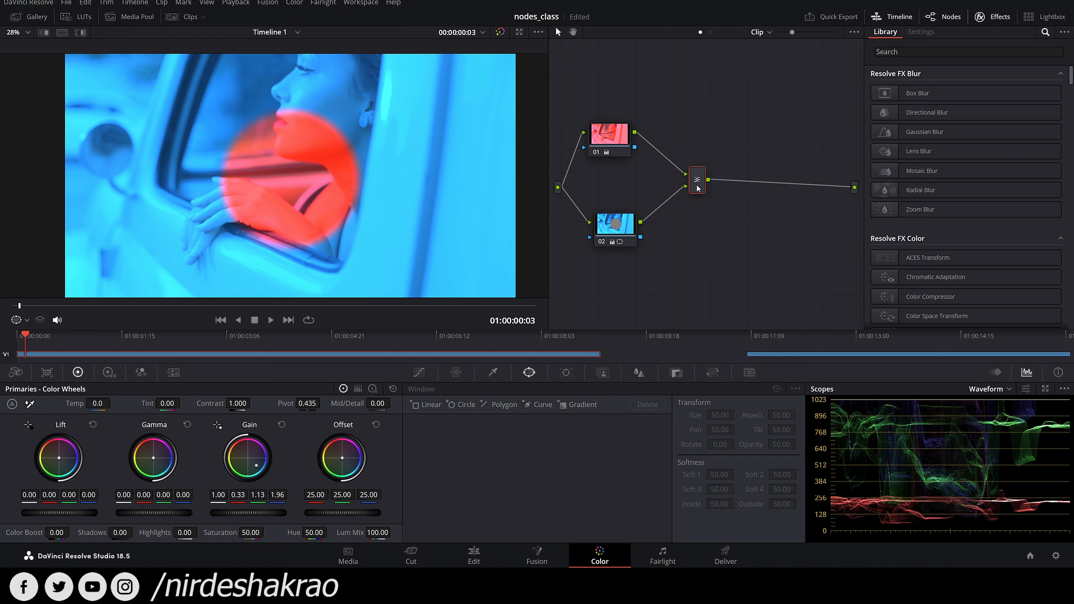
# - Try adding one input to the layer mixer and removing one input, and undo these changes
pyautogui.rightClick(701, 179)
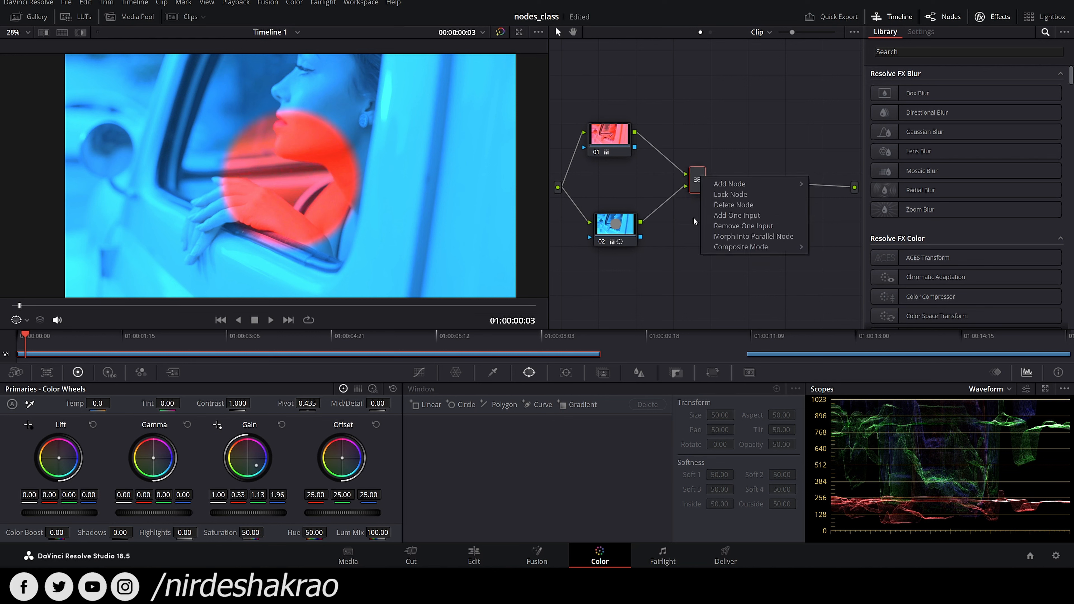
pyautogui.click(726, 216)
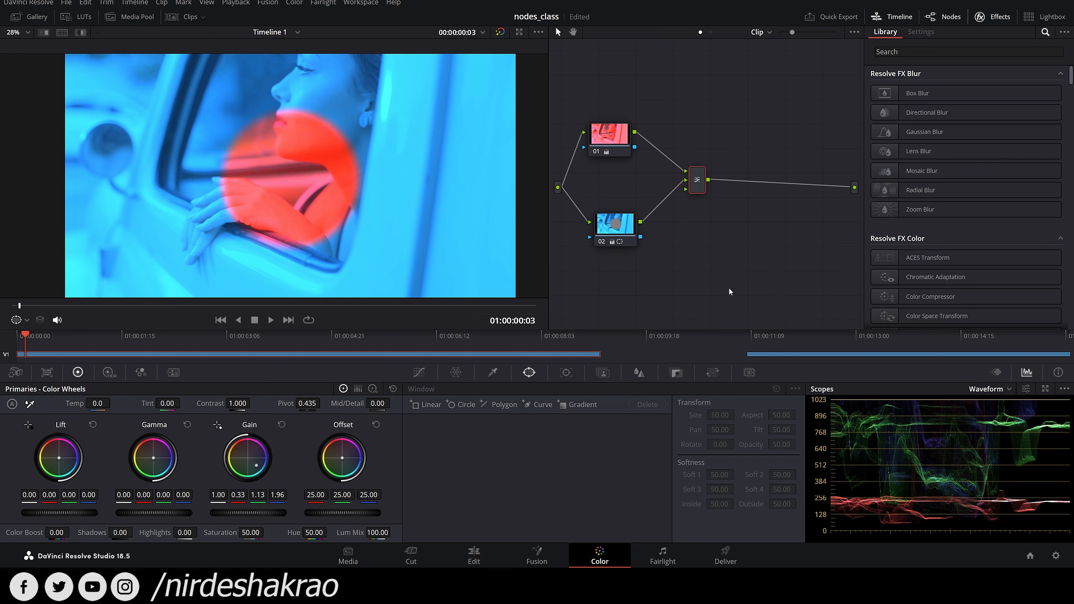
pyautogui.rightClick(692, 186)
pyautogui.click(717, 224)
pyautogui.hotkey('ctrl', 'z')
pyautogui.hotkey('ctrl', 'z')
# - Move node 02 up closer to node 01, and add two layer nodes, 03 and 04, below it
pyautogui.moveTo(620, 225); pyautogui.dragTo(614, 199)
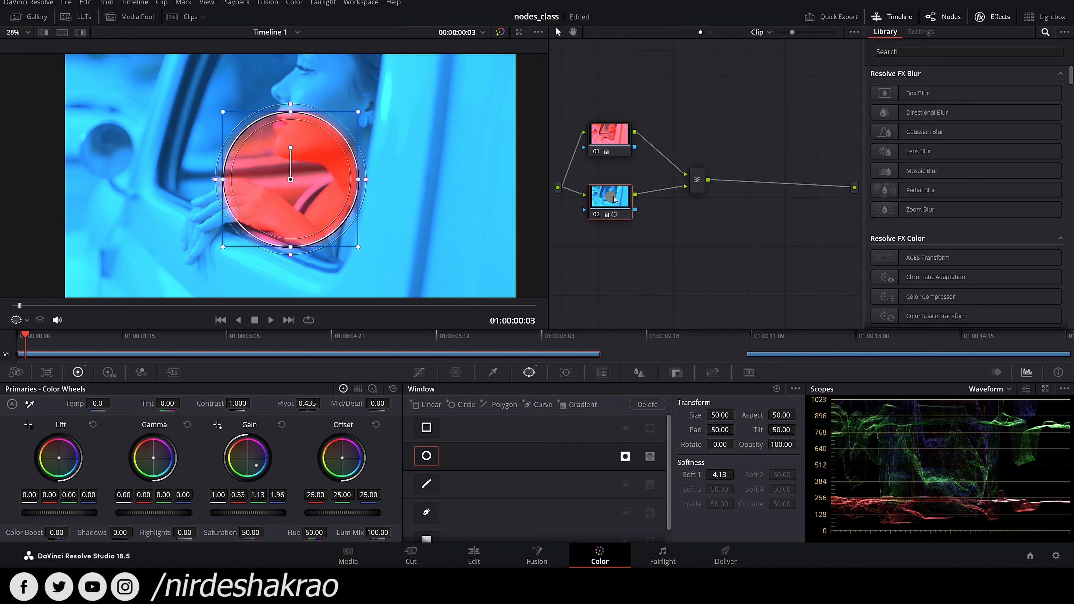
pyautogui.hotkey('alt', 'l')
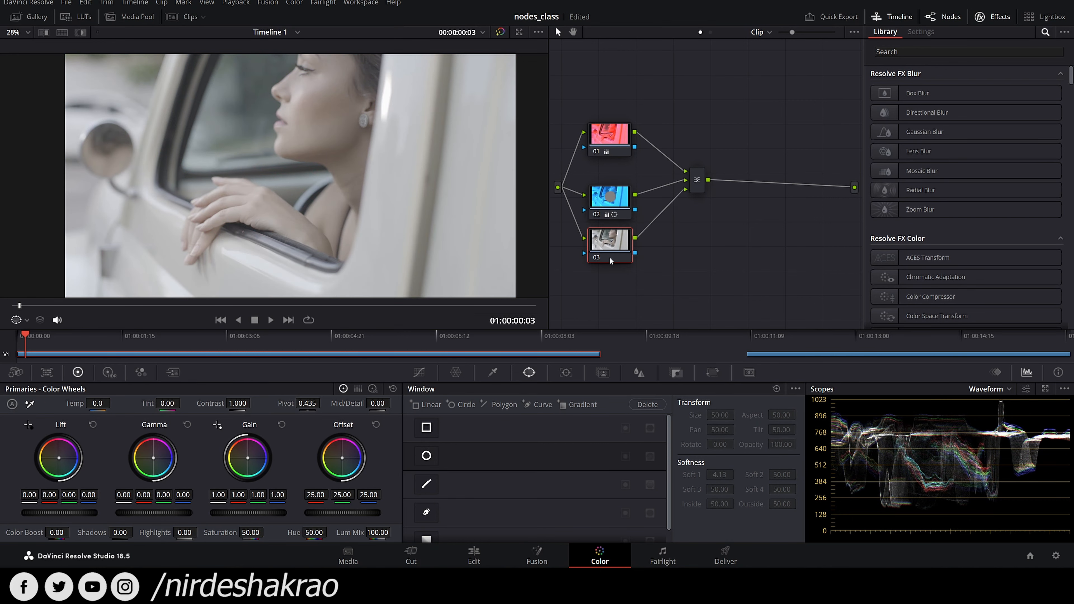
pyautogui.hotkey('alt', 'l')
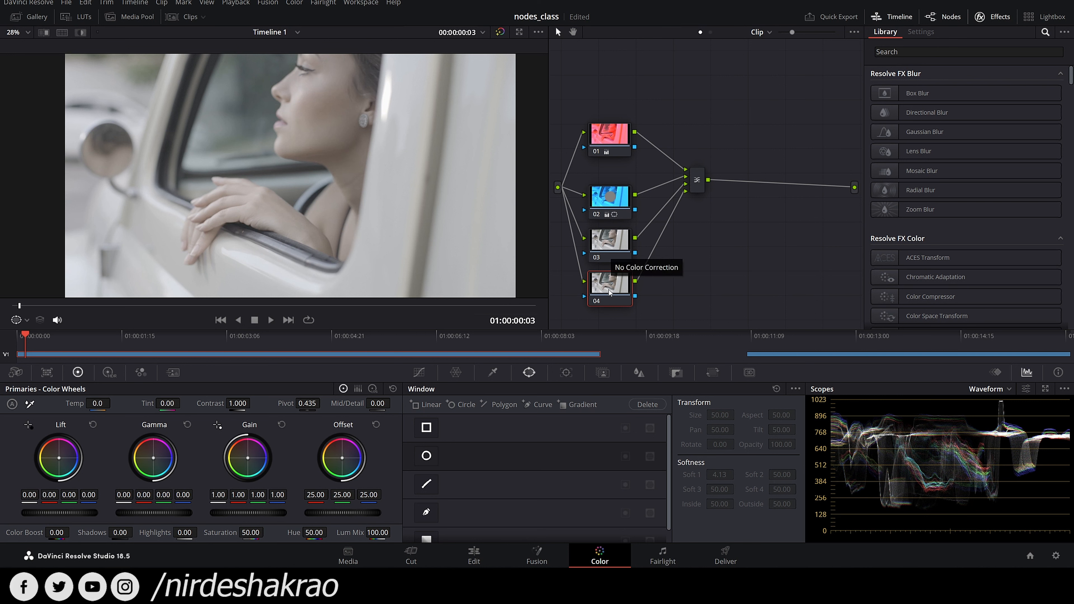
pyautogui.moveTo(696, 189); pyautogui.dragTo(698, 193)
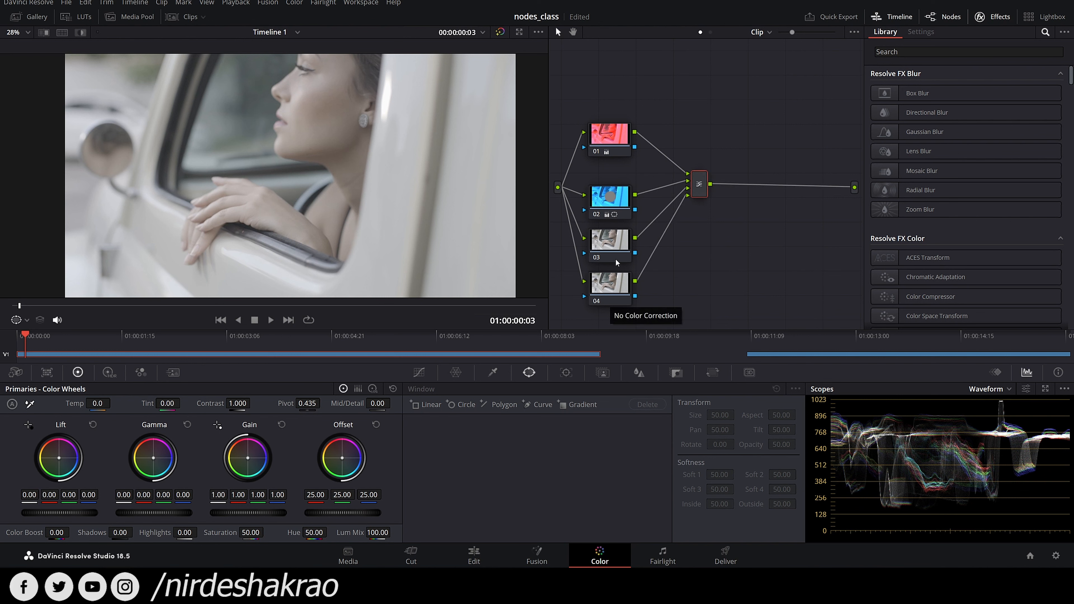
# - Push node 03's Offset color balance strongly toward green, to red -72.60, green 65.27 and blue -92.59
pyautogui.click(616, 287)
pyautogui.click(613, 246)
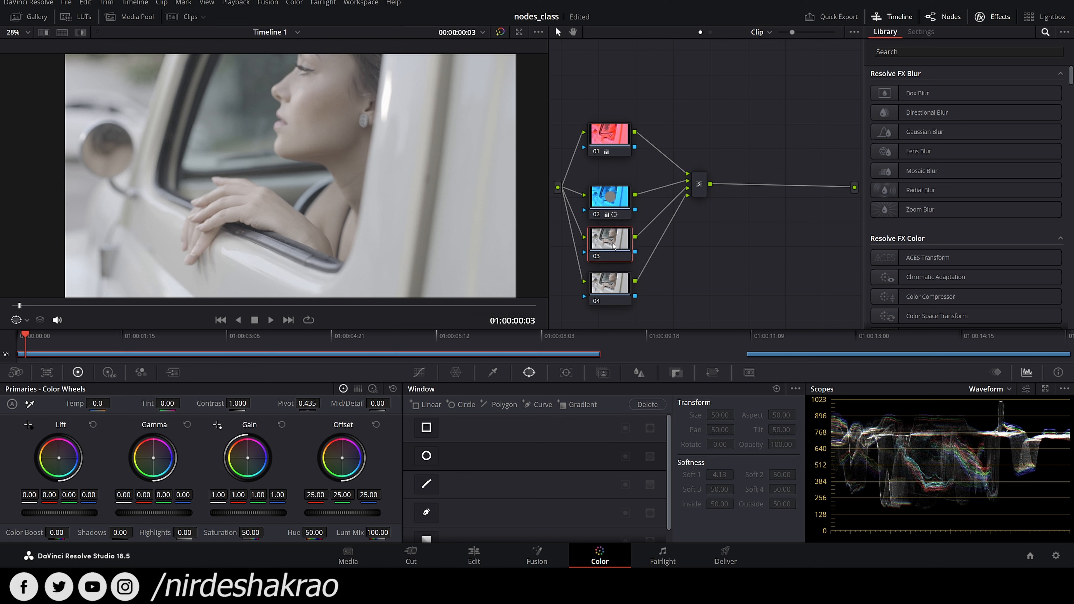
pyautogui.moveTo(342, 458); pyautogui.dragTo(328, 471)
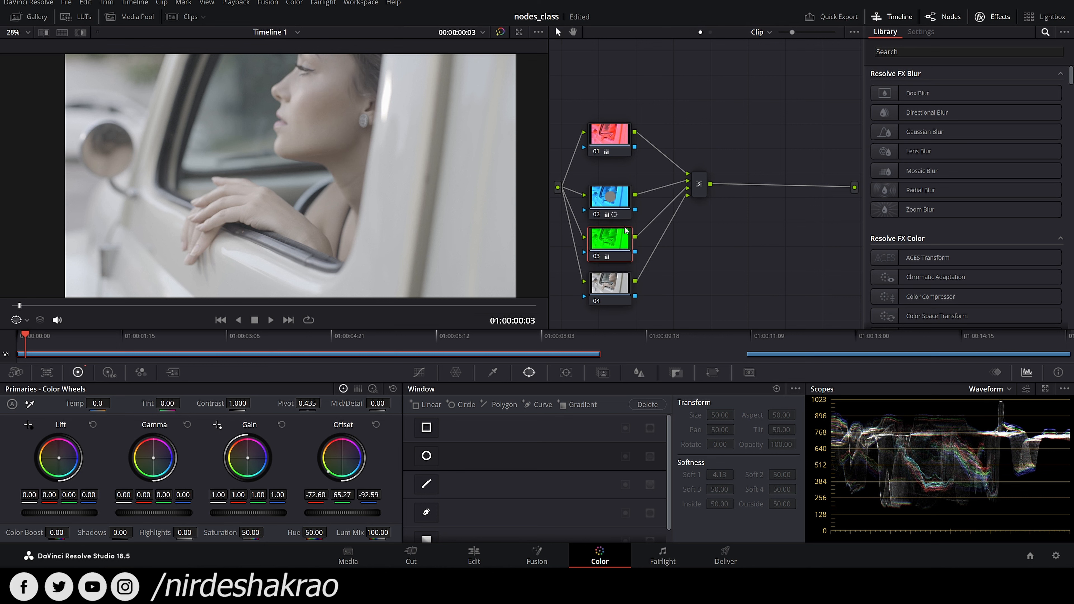
# - Push node 04's Offset color balance toward magenta, to red 95.96, green -4.12 and blue 104.69
pyautogui.click(614, 288)
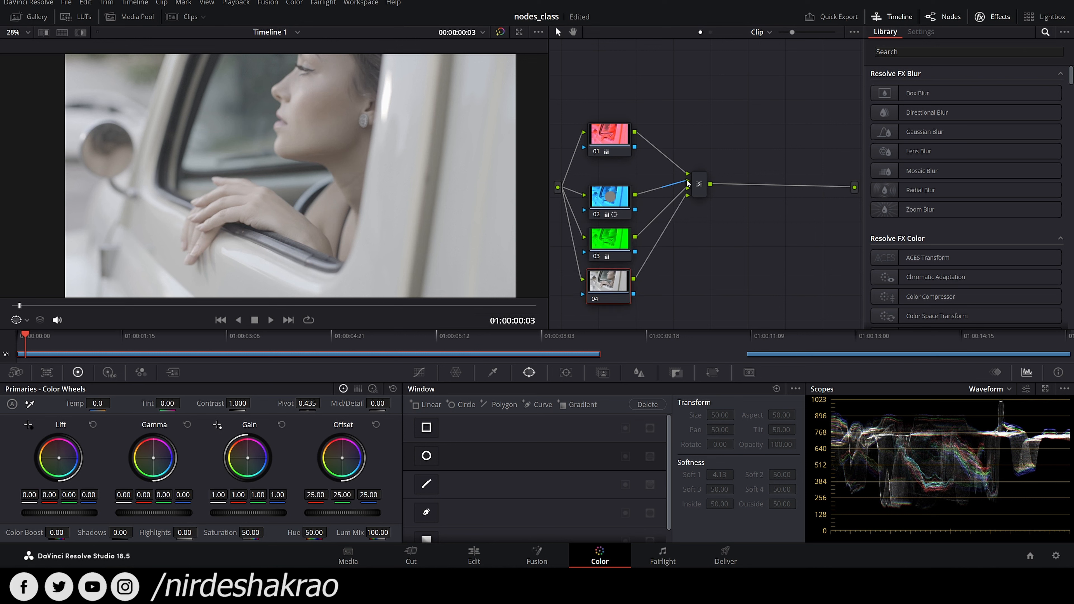
pyautogui.moveTo(618, 295); pyautogui.dragTo(619, 298)
pyautogui.moveTo(342, 458); pyautogui.dragTo(356, 444)
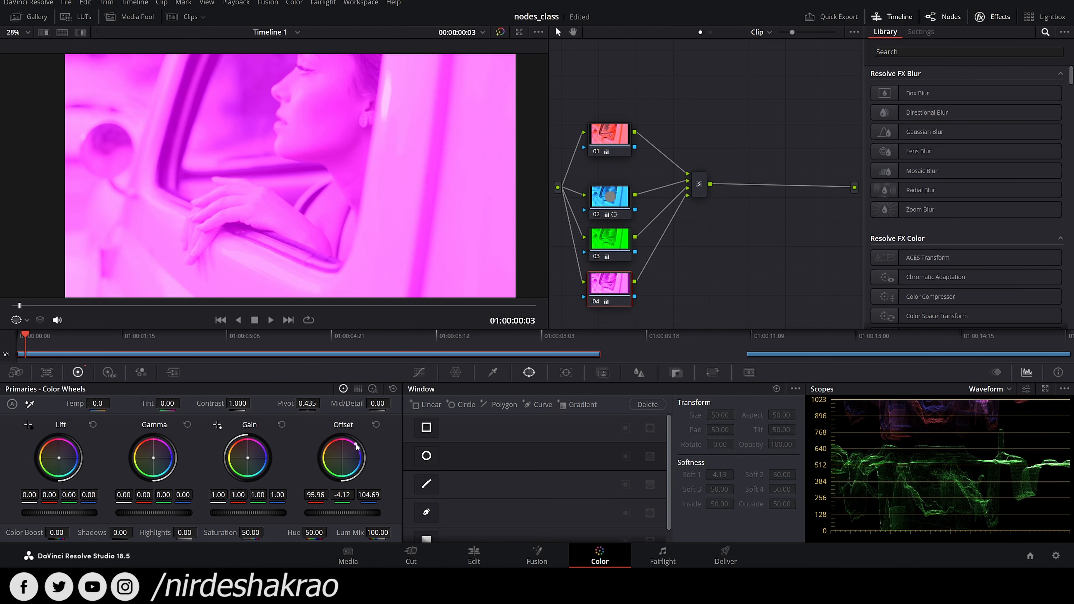
# - Disable nodes 04, 03 and 02 one after another to reveal the layer beneath each
pyautogui.moveTo(613, 276); pyautogui.dragTo(613, 289)
pyautogui.hotkey('ctrl', 'd')
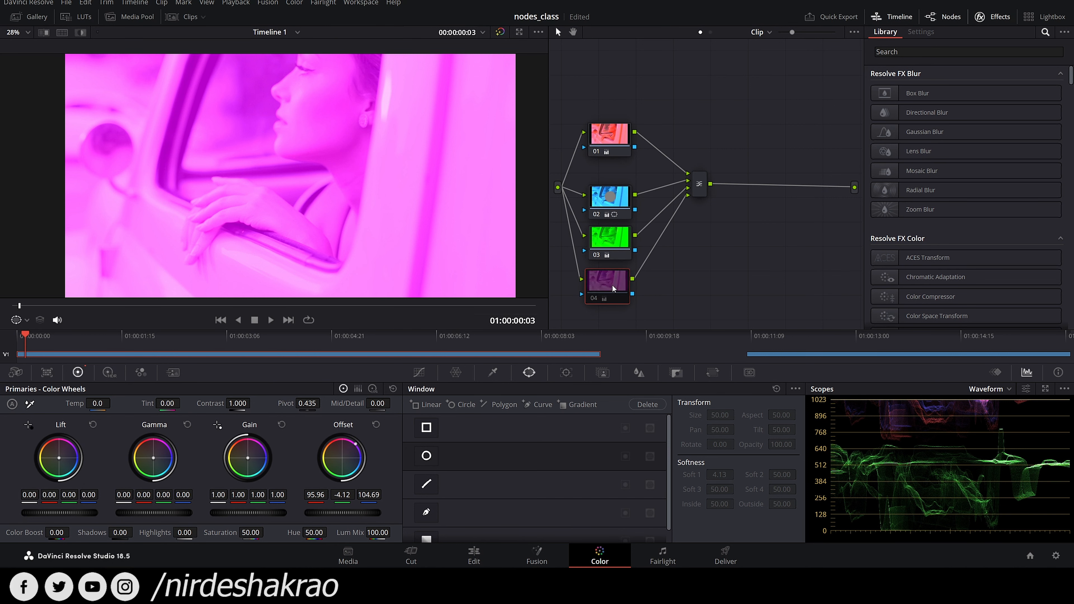
pyautogui.click(612, 239)
pyautogui.hotkey('ctrl', 'd')
pyautogui.click(607, 210)
pyautogui.hotkey('ctrl', 'd')
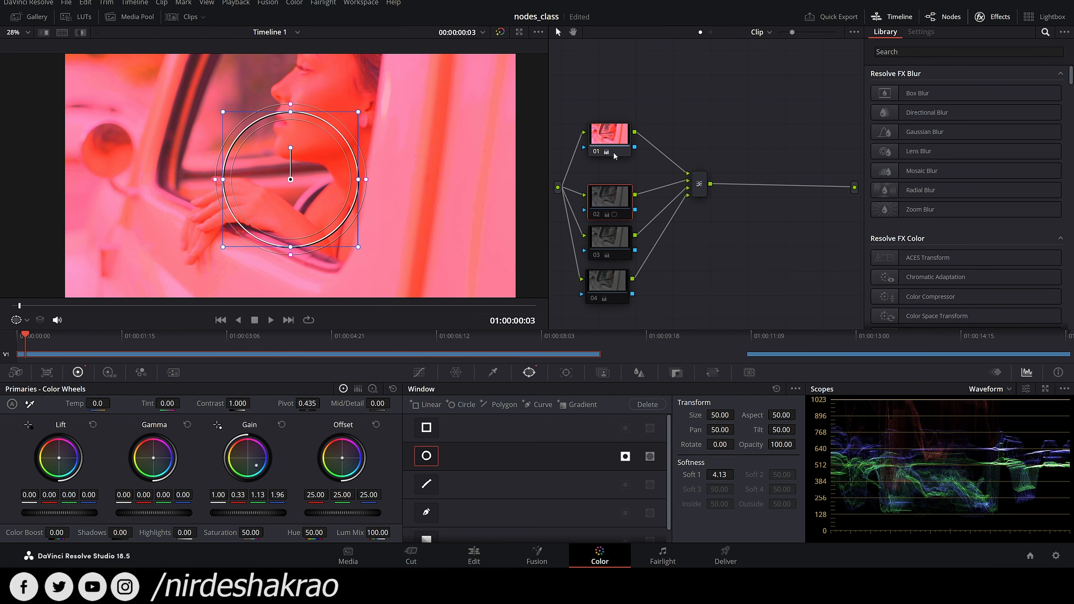
# - Toggle all nodes off and back on, and select node 04
pyautogui.hotkey('alt', 'd')
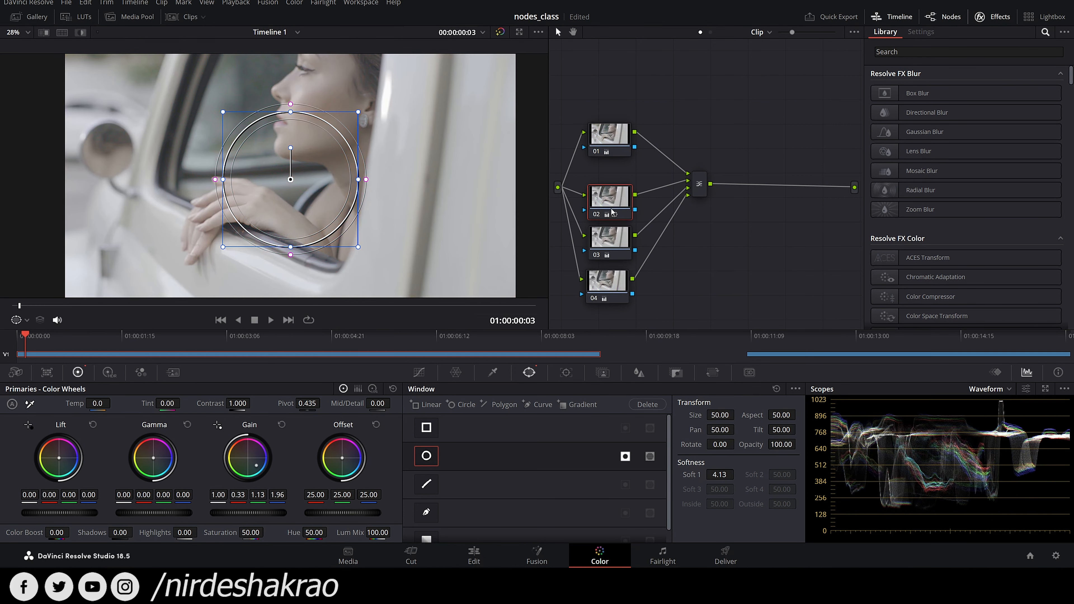
pyautogui.hotkey('alt', 'd')
pyautogui.click(609, 292)
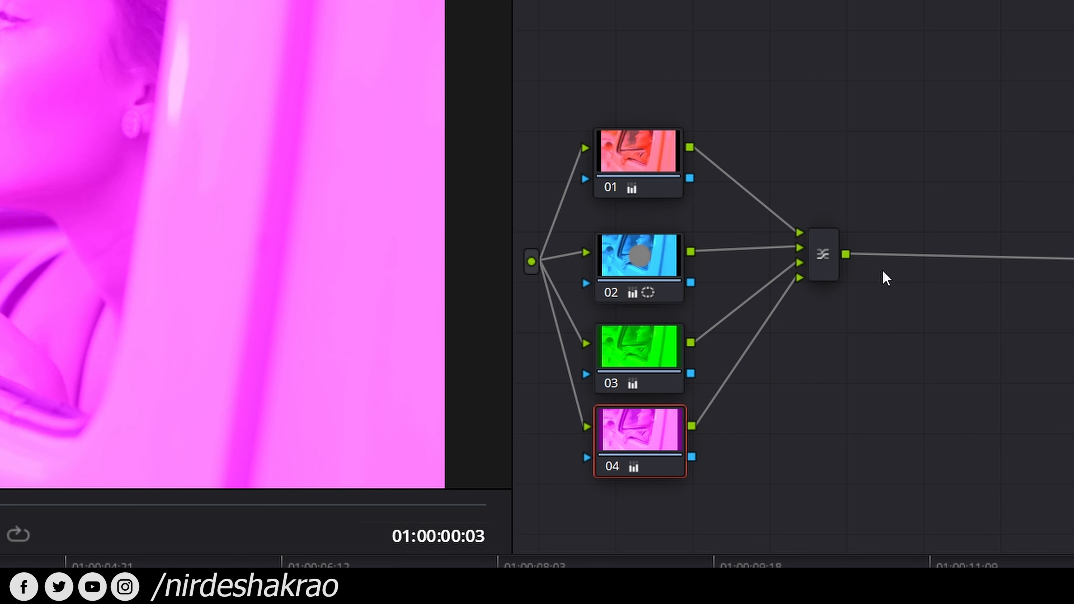
# - Morph the layer mixer joining nodes 01 to 04 into a parallel mixer
pyautogui.moveTo(832, 259); pyautogui.dragTo(842, 257)
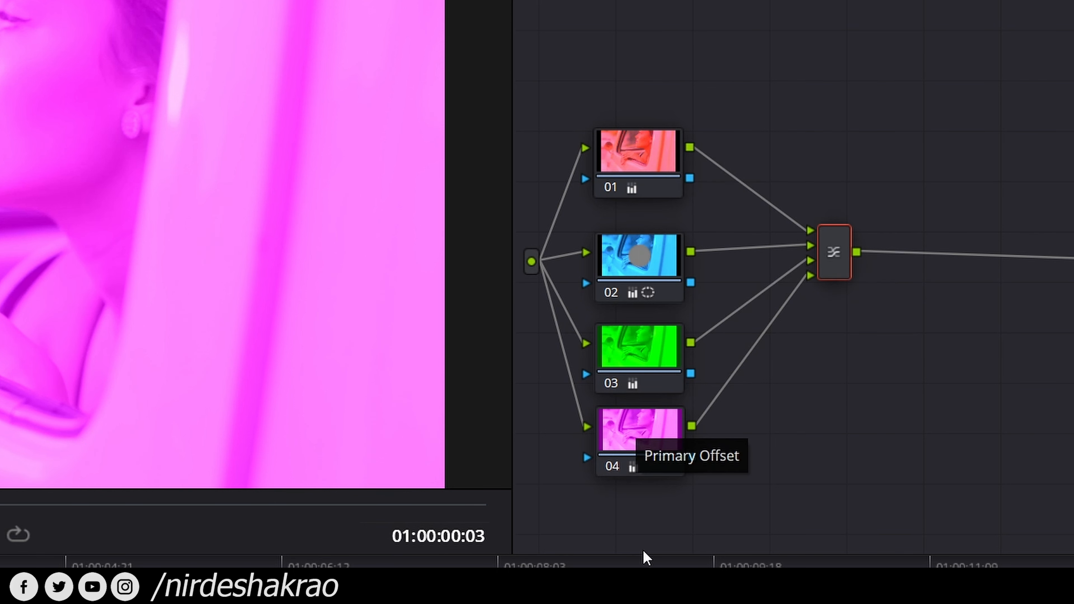
pyautogui.rightClick(831, 257)
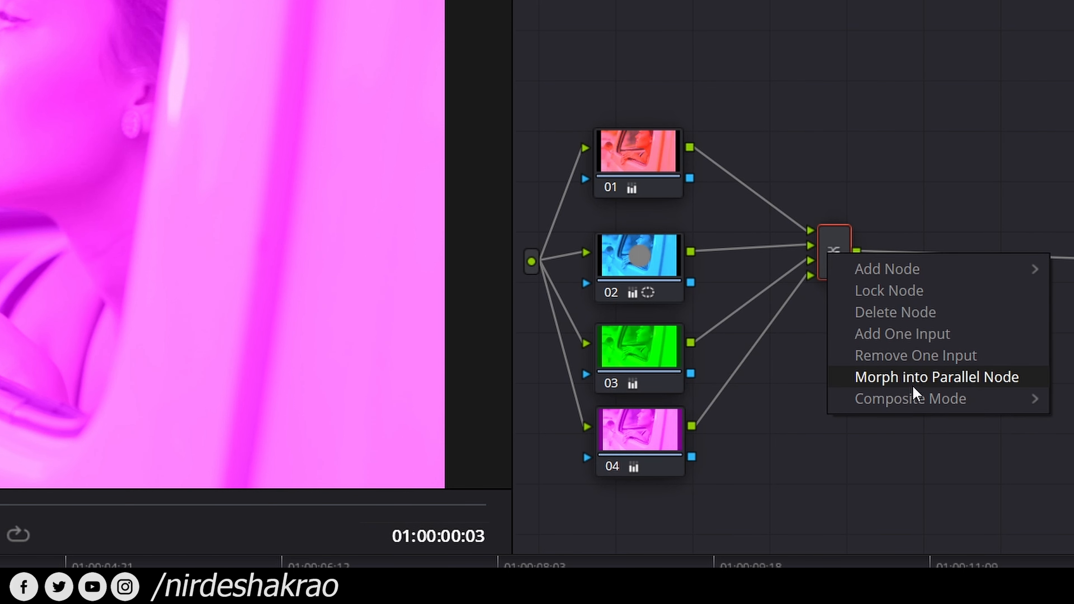
pyautogui.click(903, 383)
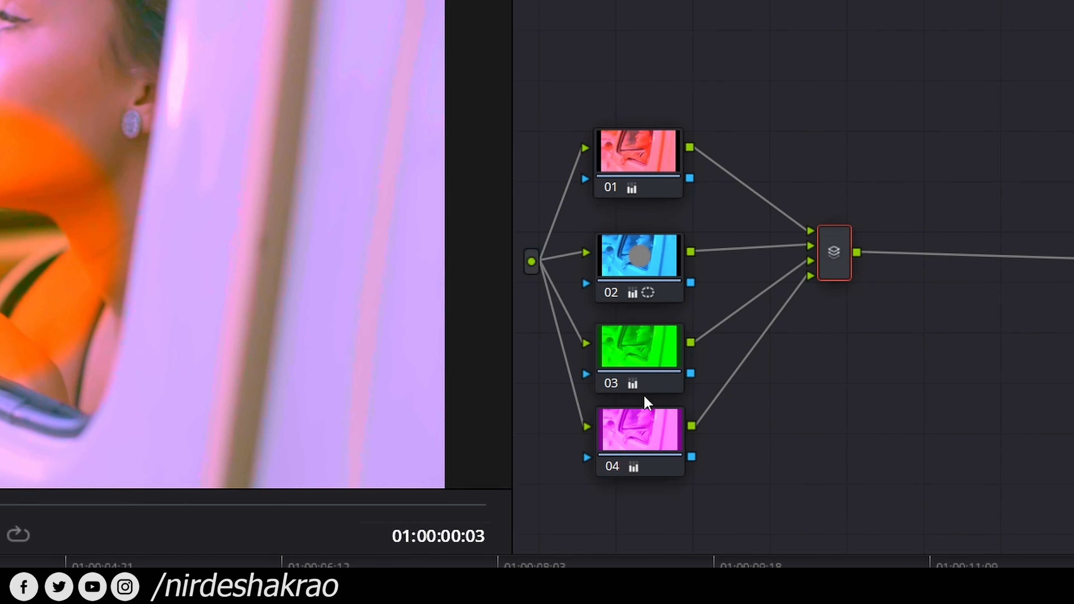
# - Shift node 03's Offset color balance slightly further toward green, and move nodes 03 and 02 up a little in the graph
pyautogui.click(655, 425)
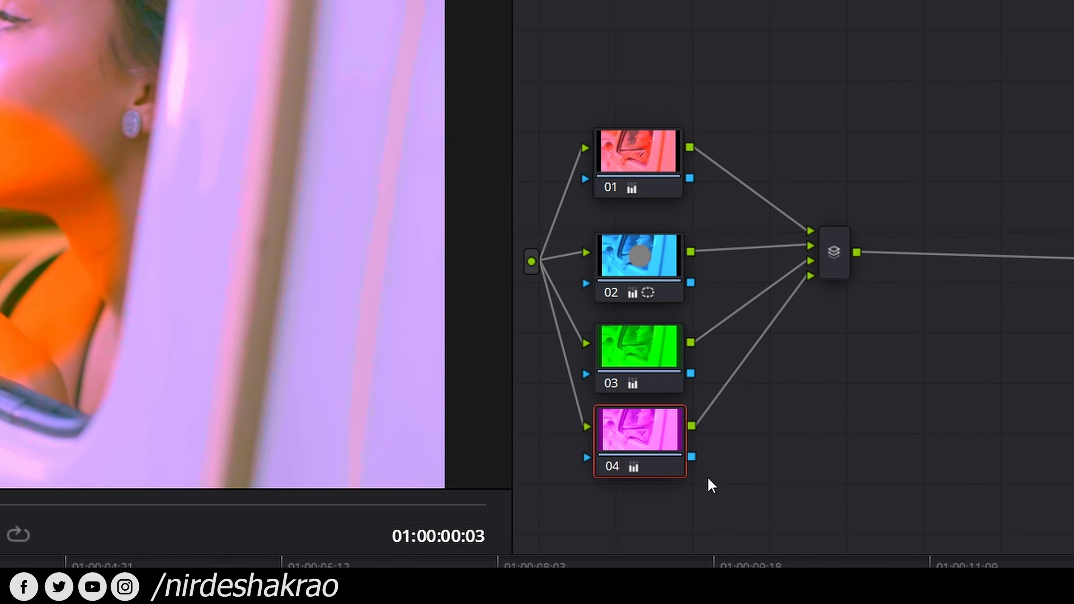
pyautogui.click(670, 364)
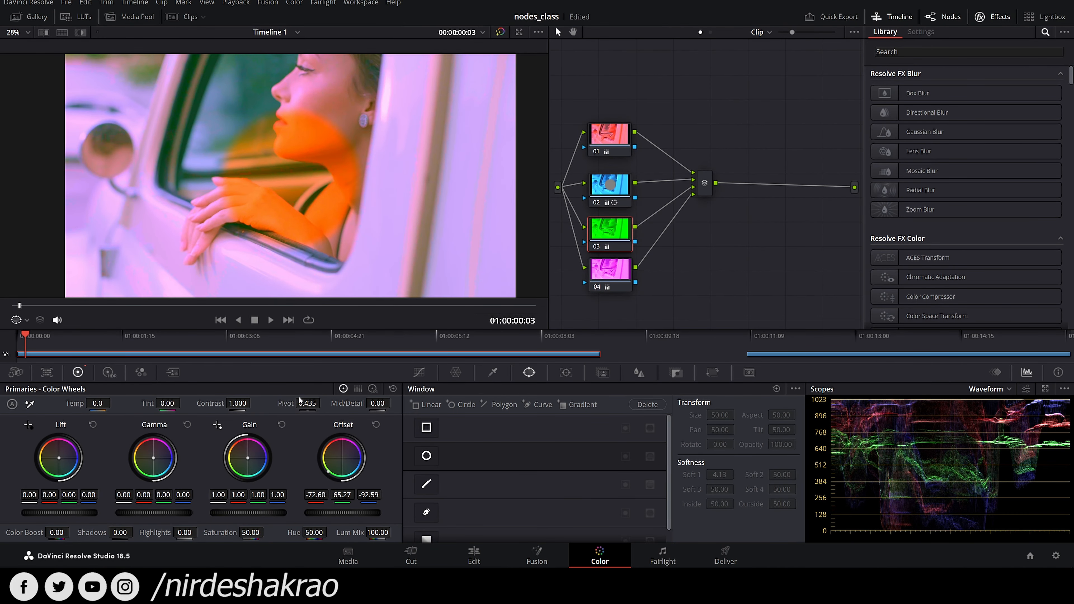
pyautogui.moveTo(323, 475); pyautogui.dragTo(324, 472)
pyautogui.moveTo(610, 236); pyautogui.dragTo(614, 189)
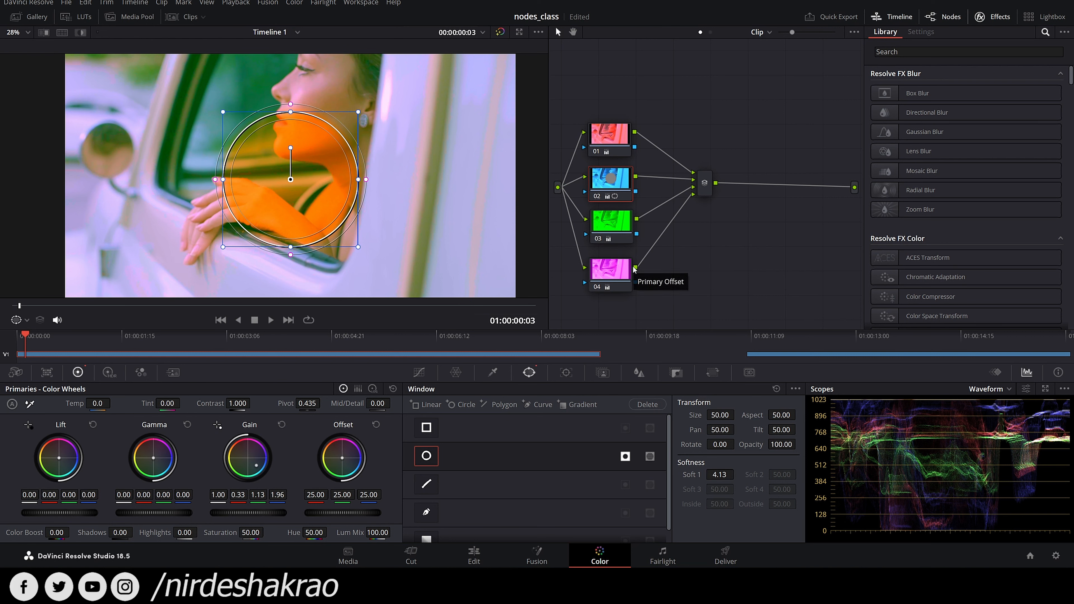
# - Morph the parallel mixer back into a layer mixer node
pyautogui.click(703, 186)
pyautogui.rightClick(702, 182)
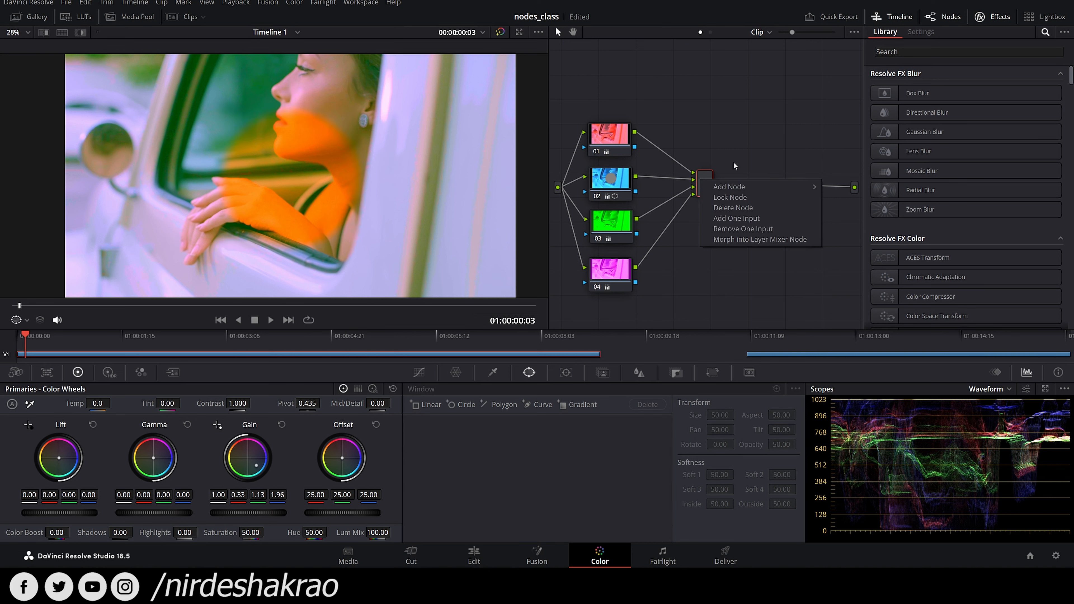
pyautogui.click(781, 243)
pyautogui.click(626, 286)
# - Try the Add composite mode on the layer mixer and undo it
pyautogui.rightClick(704, 191)
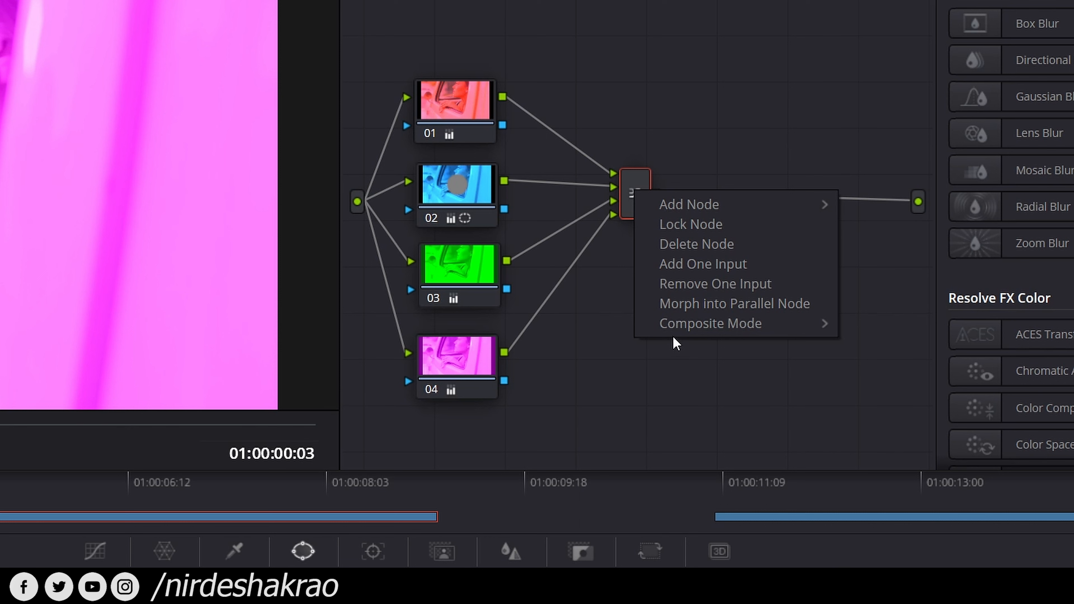
pyautogui.moveTo(748, 328)
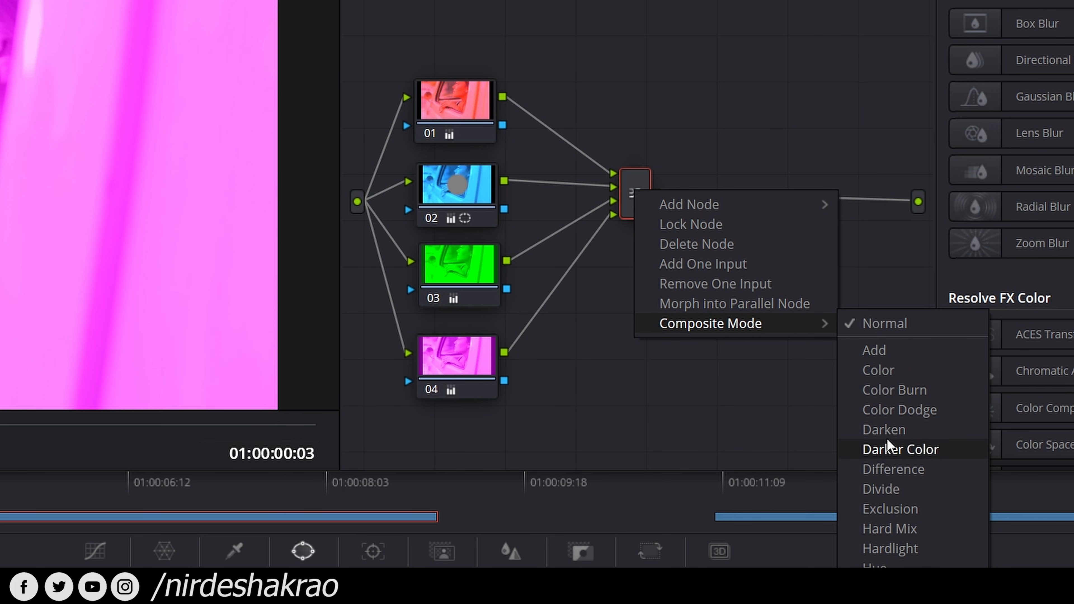
pyautogui.click(881, 352)
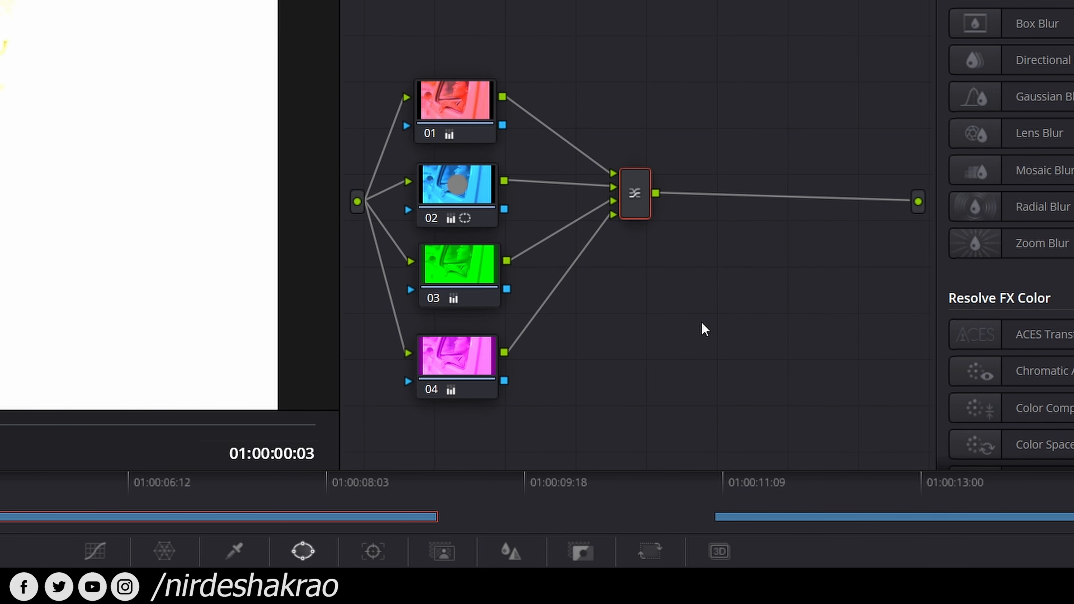
pyautogui.rightClick(629, 193)
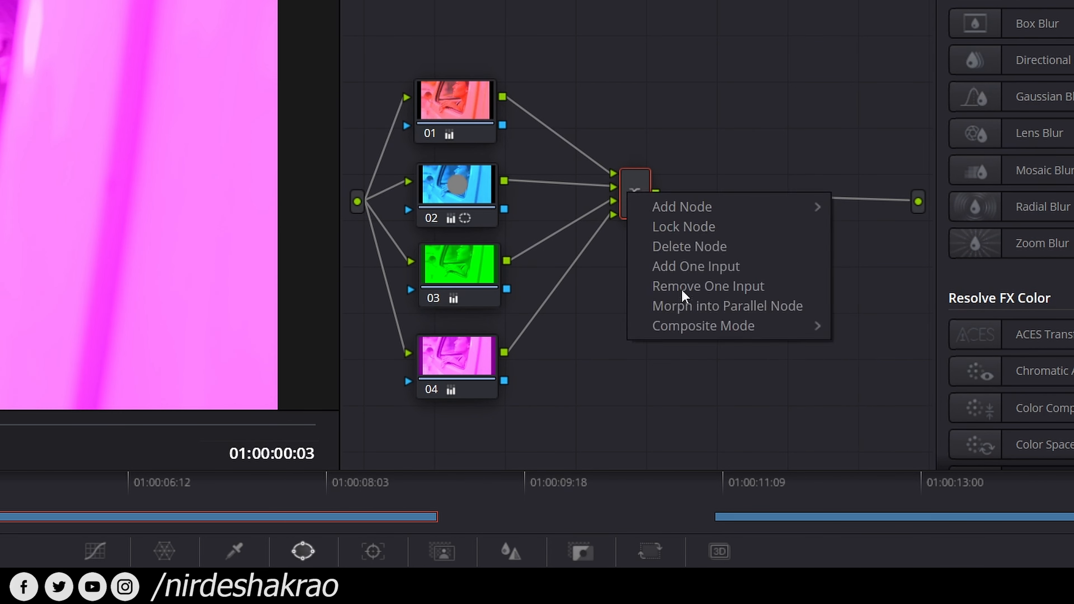
pyautogui.moveTo(631, 177); pyautogui.dragTo(636, 204)
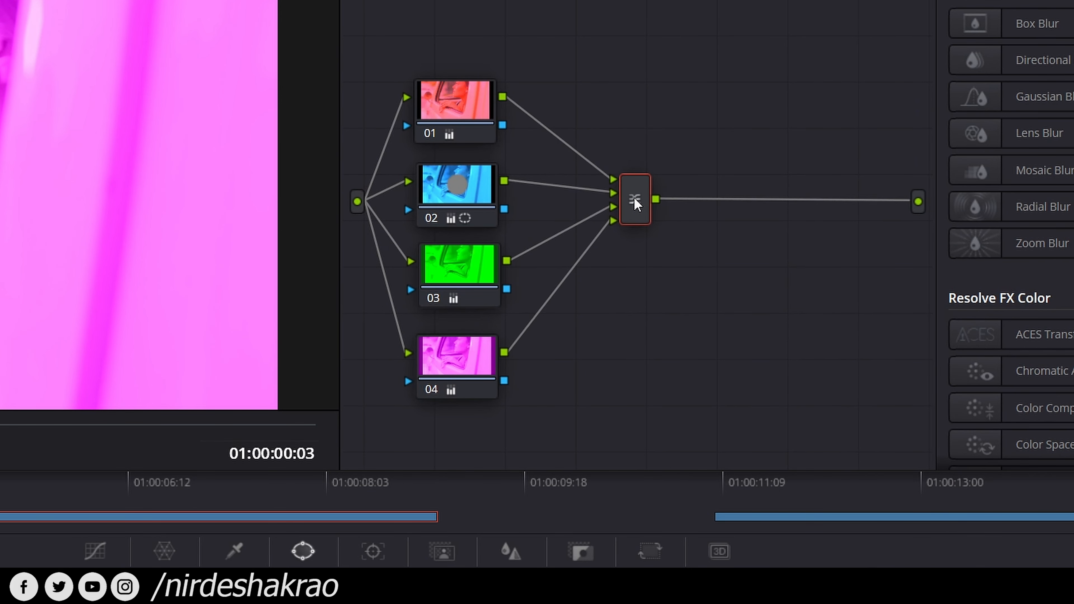
# - Convert the layer mixer into a parallel mixer again and check the options available on it
pyautogui.rightClick(636, 203)
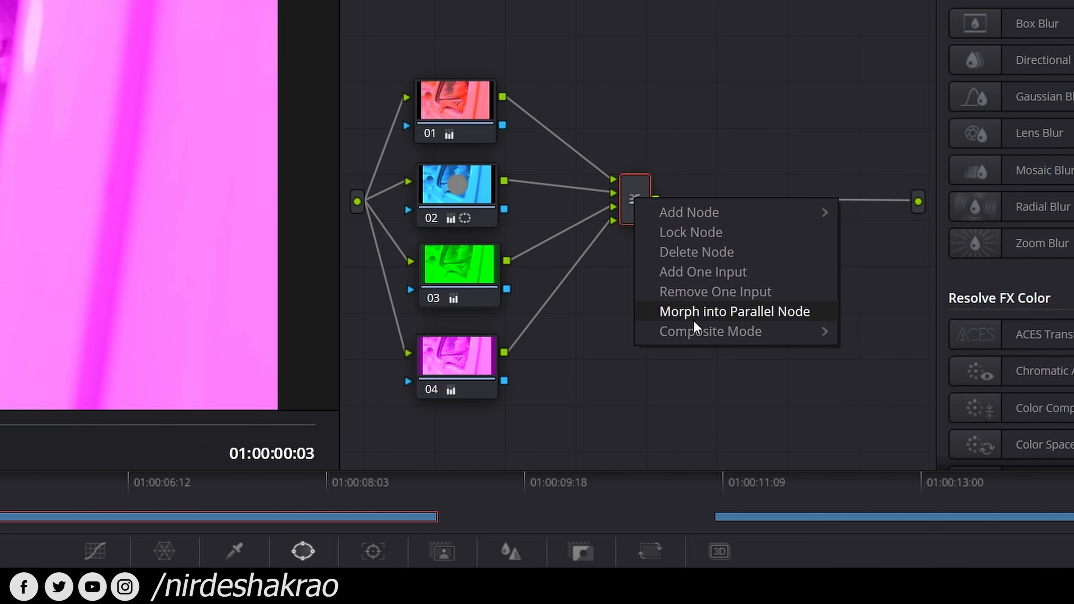
pyautogui.click(755, 320)
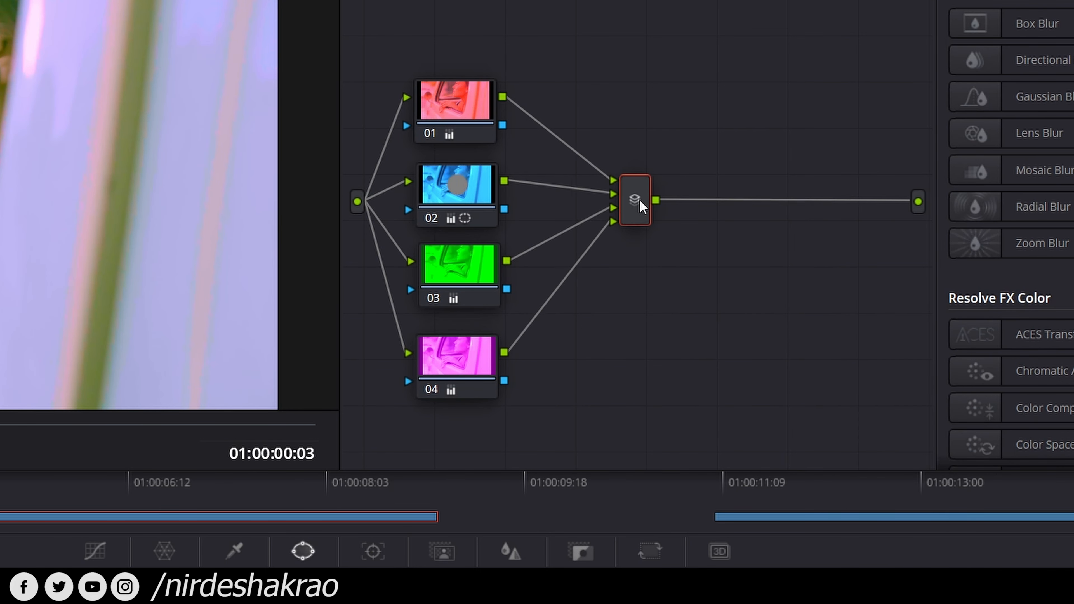
pyautogui.rightClick(636, 202)
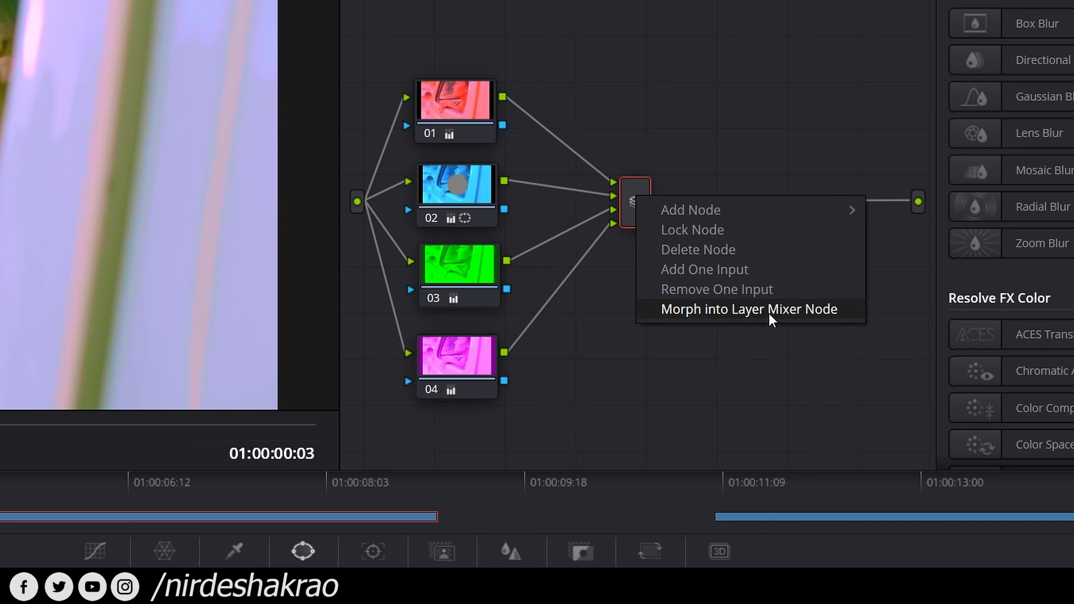
pyautogui.click(755, 324)
# - Shift all four nodes closer to the mixer and space nodes 02, 03 and 04 evenly beneath node 01
pyautogui.moveTo(444, 34); pyautogui.dragTo(489, 375)
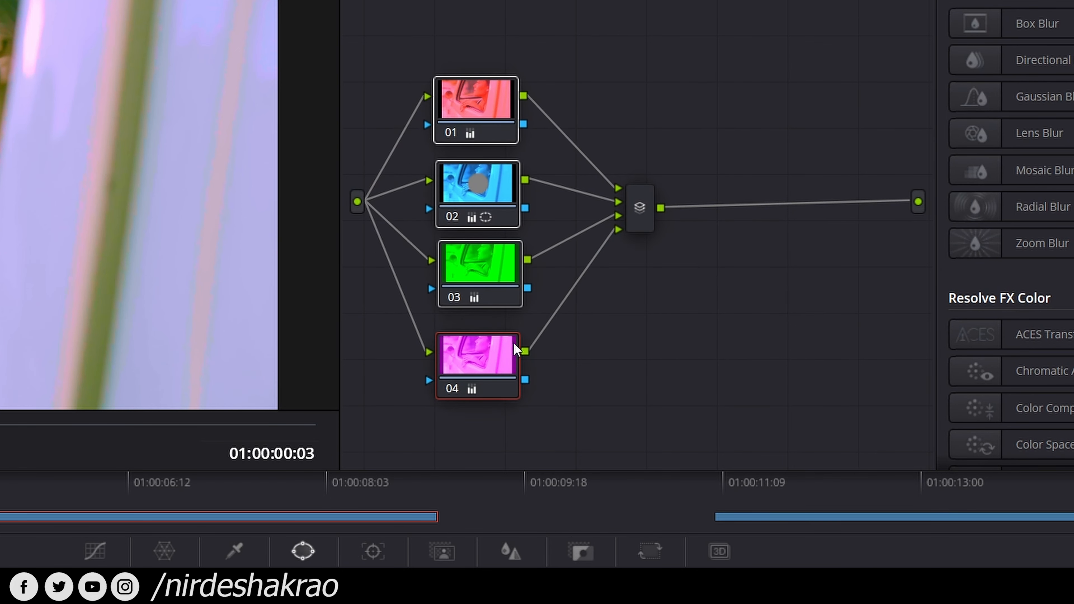
pyautogui.click(649, 227)
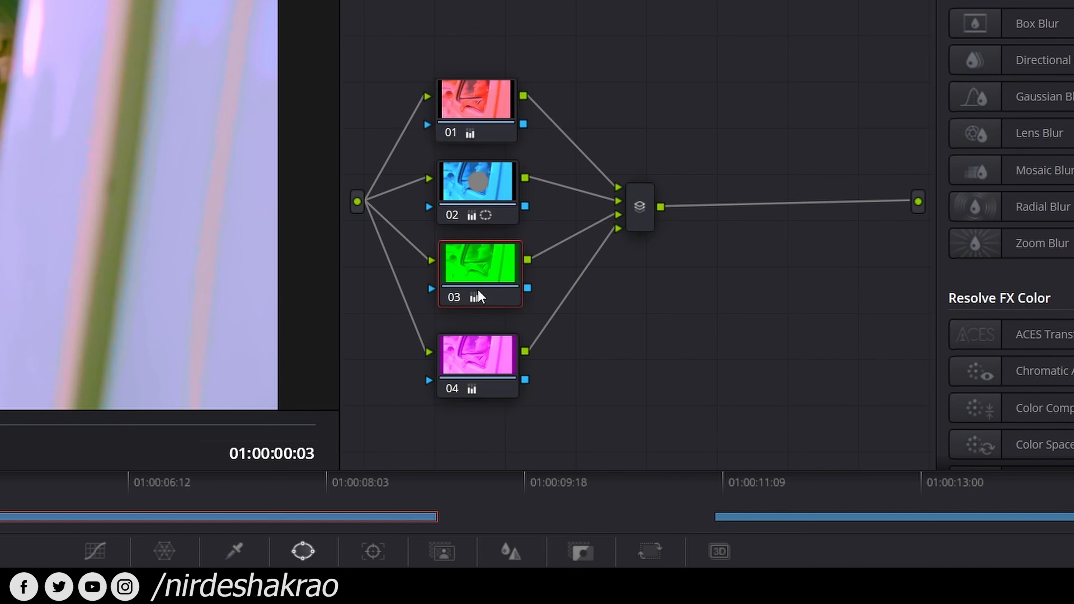
pyautogui.moveTo(491, 350); pyautogui.dragTo(494, 337)
pyautogui.moveTo(482, 264); pyautogui.dragTo(482, 260)
pyautogui.moveTo(483, 189); pyautogui.dragTo(483, 183)
pyautogui.click(491, 125)
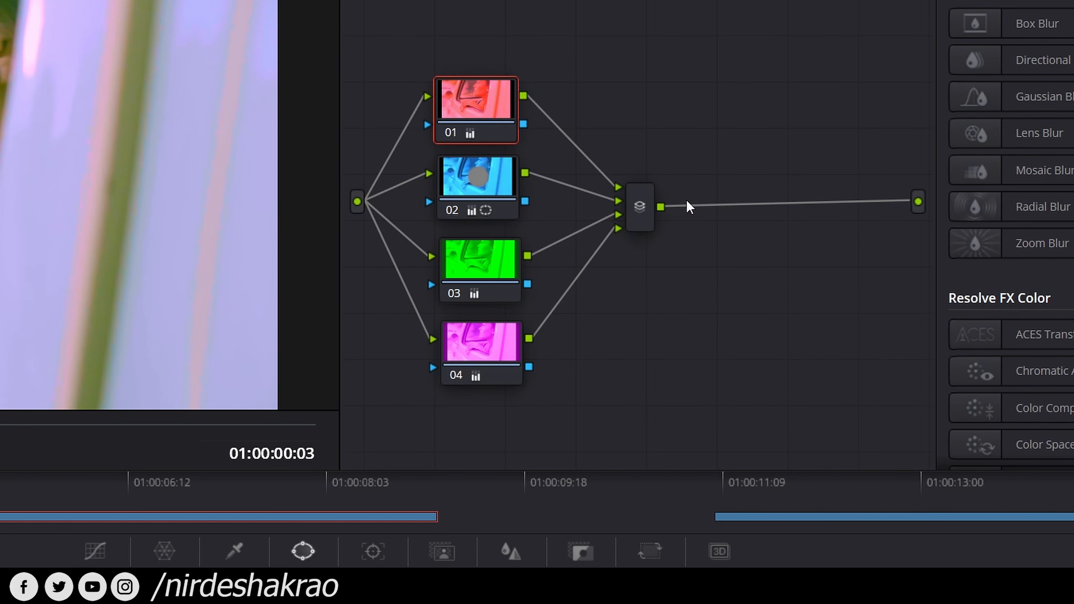
# - Turn the parallel mixer into a layer mixer once more
pyautogui.rightClick(640, 220)
pyautogui.click(639, 221)
pyautogui.rightClick(640, 220)
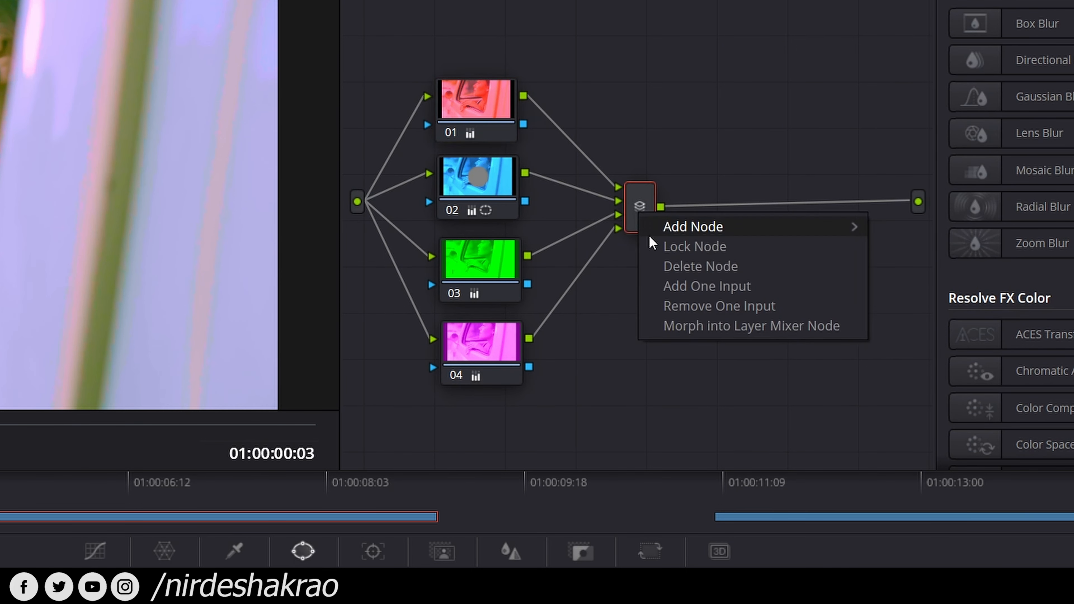
pyautogui.click(679, 328)
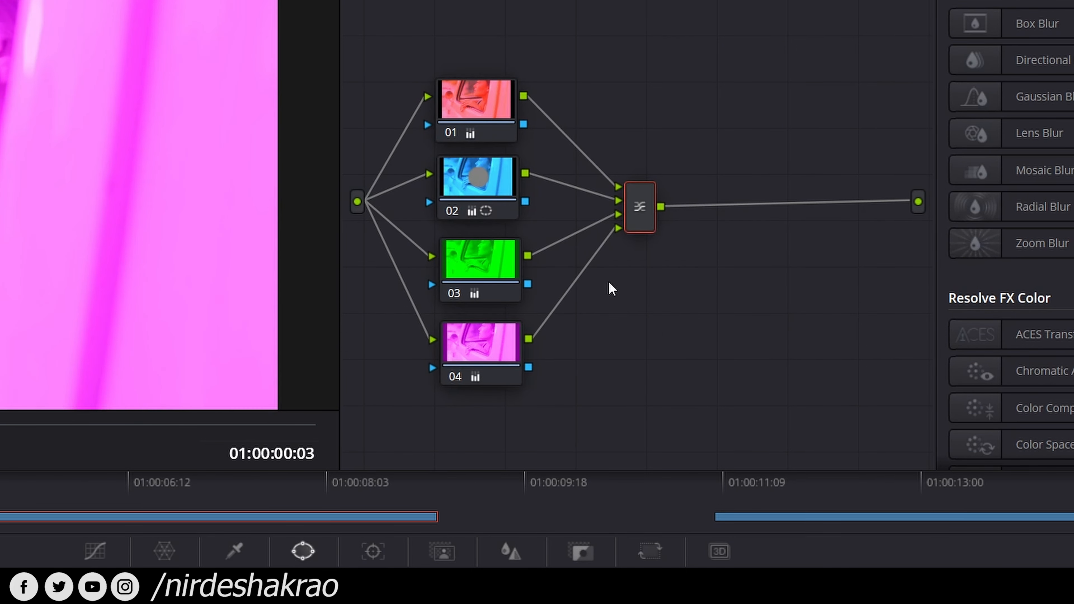
# - Go through nodes 01 to 04 in order and examine the layer mixer's composite modes
pyautogui.click(503, 133)
pyautogui.click(500, 186)
pyautogui.click(499, 276)
pyautogui.click(498, 366)
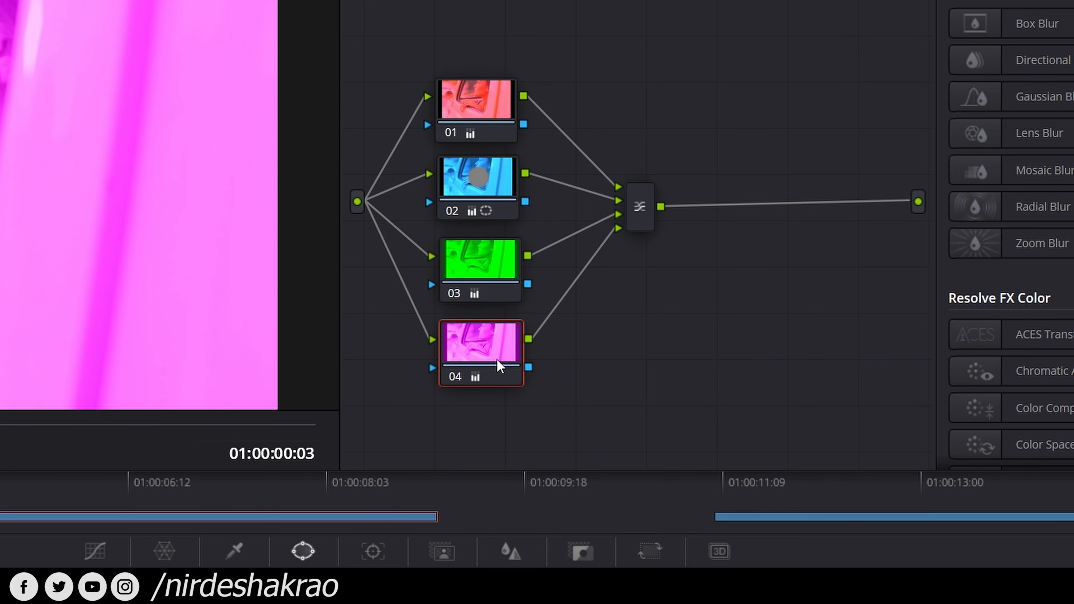
pyautogui.rightClick(638, 216)
pyautogui.moveTo(721, 351)
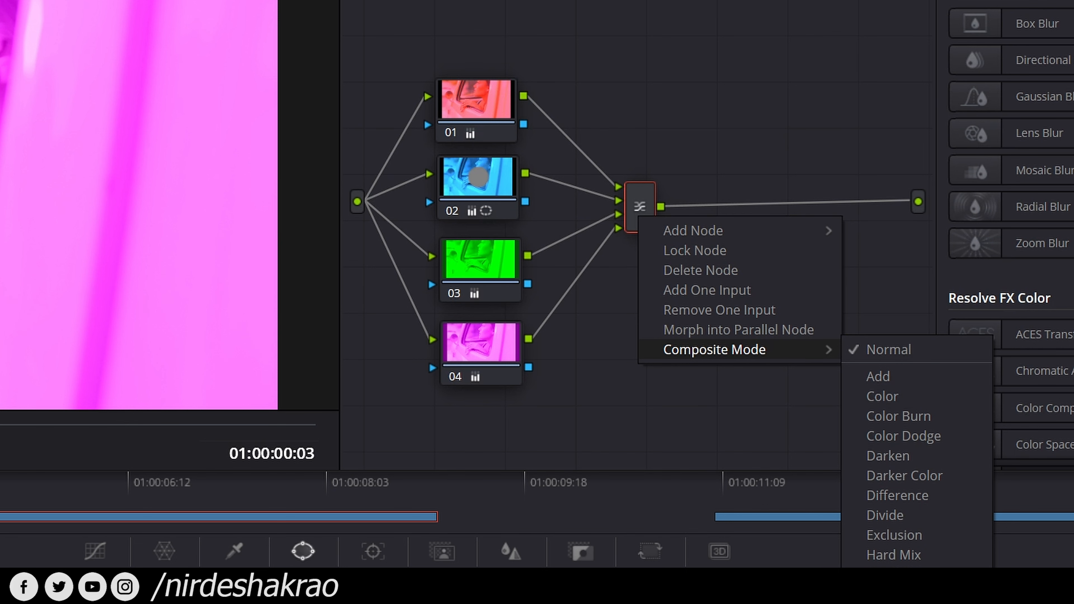
pyautogui.click(641, 214)
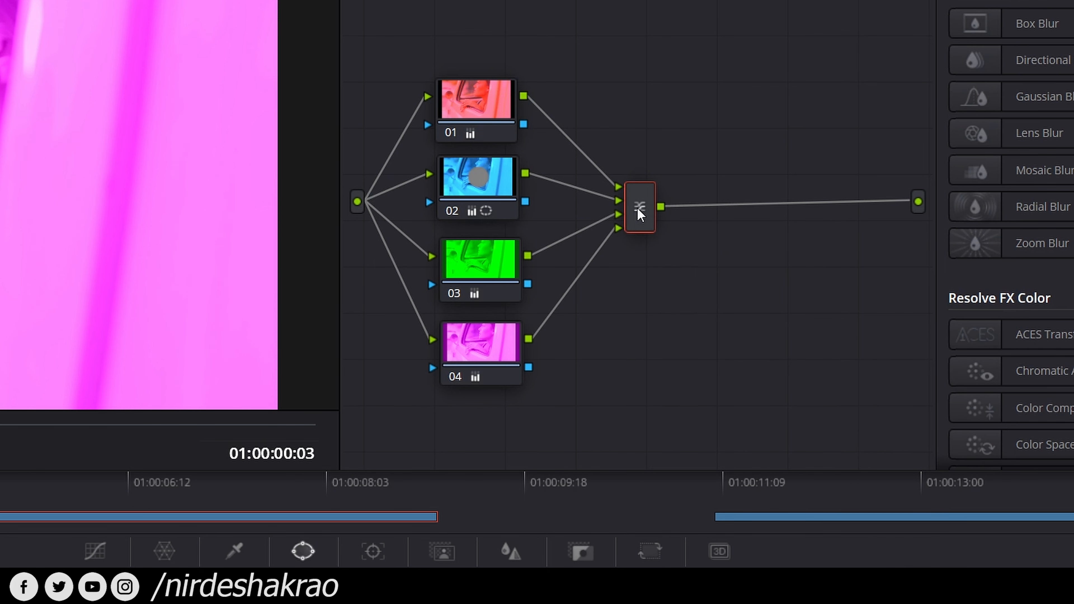
# - Delete nodes 02, 03 and 04, then reset the grade of node 01 and move it level with the source
pyautogui.moveTo(542, 418); pyautogui.dragTo(463, 174)
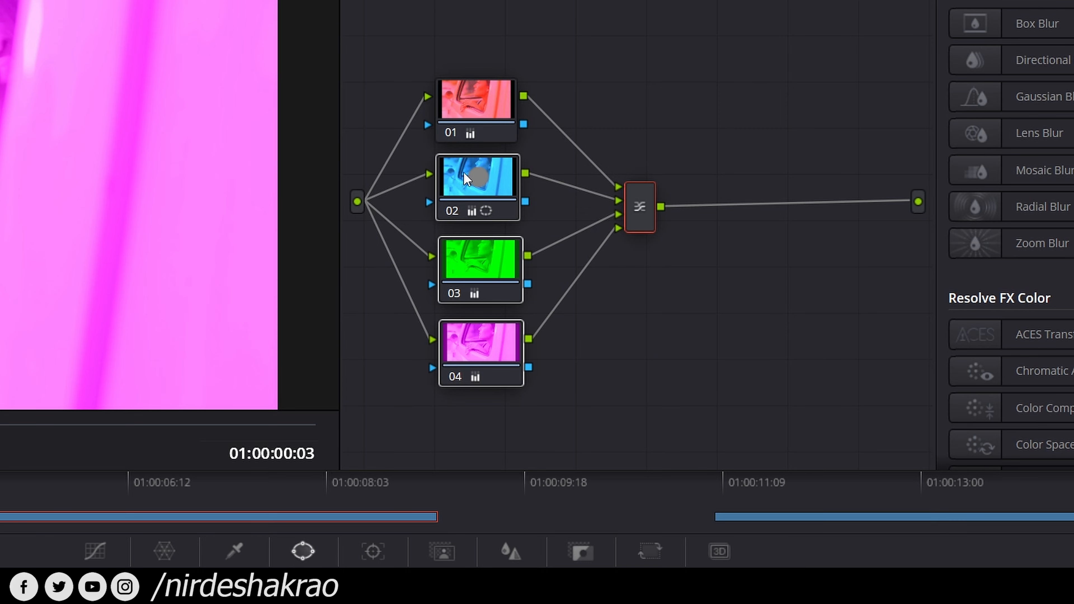
pyautogui.press('Delete')
pyautogui.rightClick(505, 96)
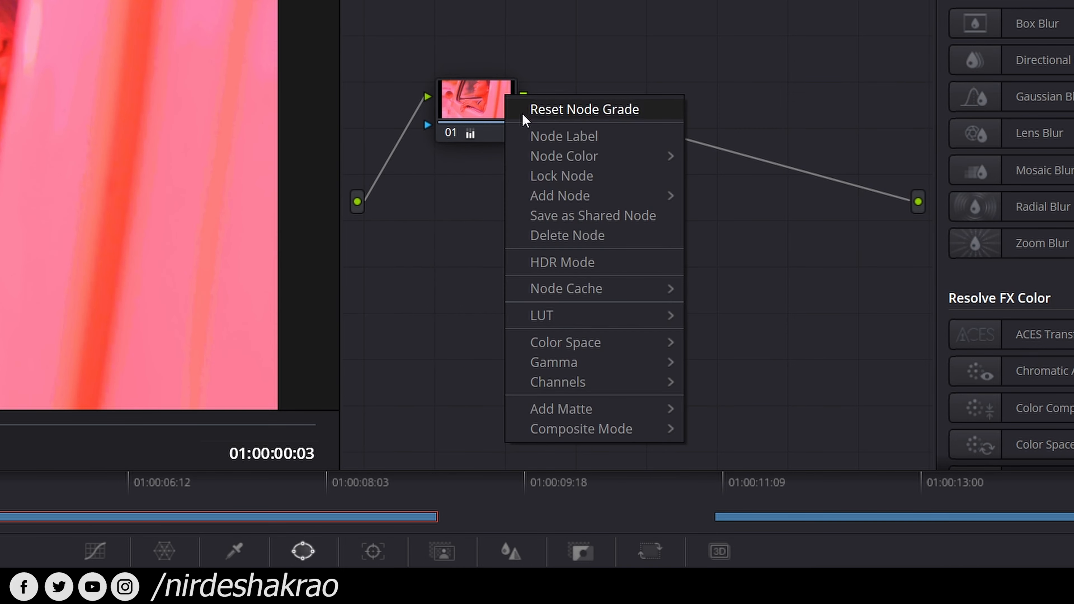
pyautogui.click(524, 114)
pyautogui.moveTo(511, 123); pyautogui.dragTo(480, 193)
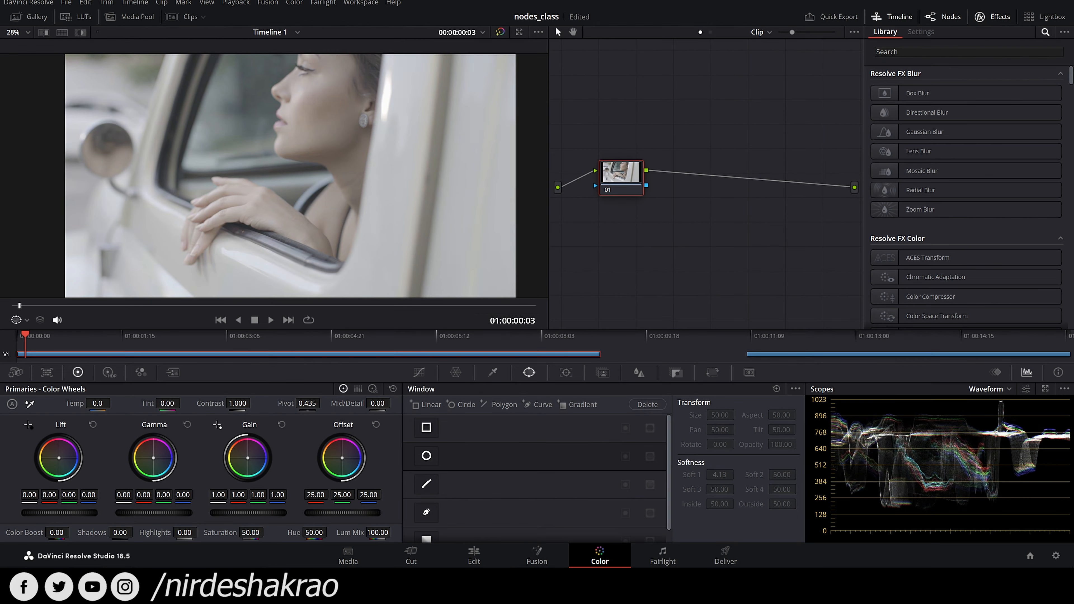
# - Raise node 01's Saturation to 98.60 and Color Boost to 65.50
pyautogui.moveTo(250, 532); pyautogui.dragTo(275, 533)
pyautogui.moveTo(55, 534); pyautogui.dragTo(86, 534)
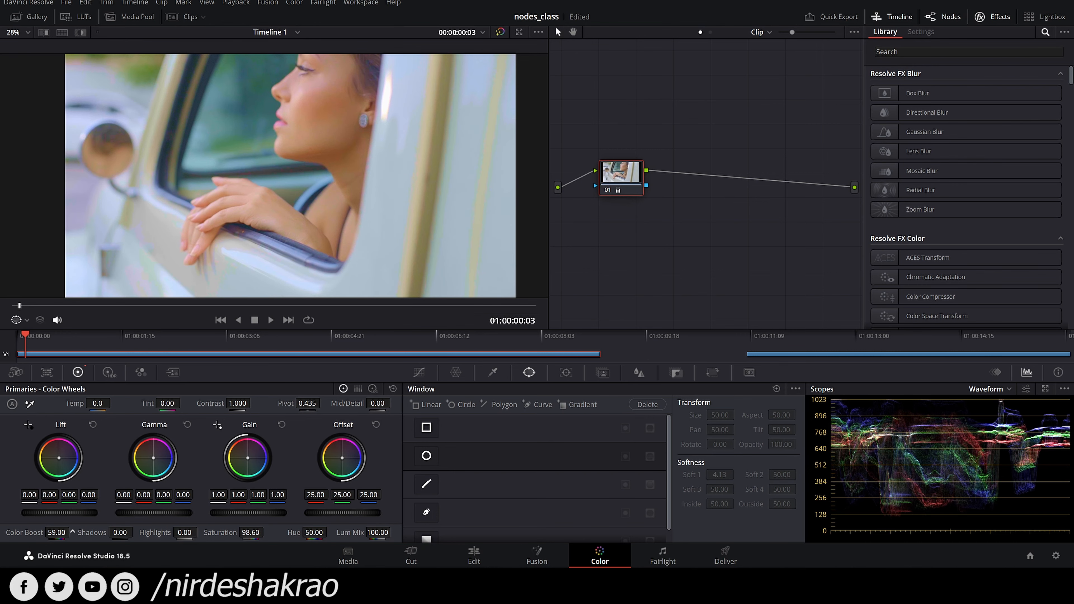
# - Review the node types that can be added from node 01
pyautogui.rightClick(613, 182)
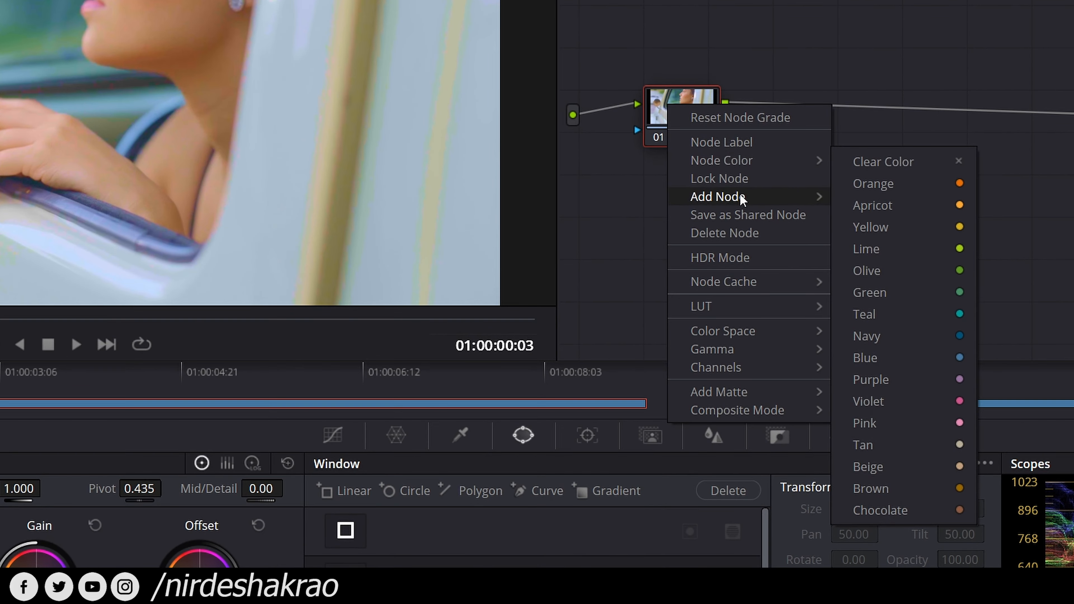
pyautogui.moveTo(672, 229)
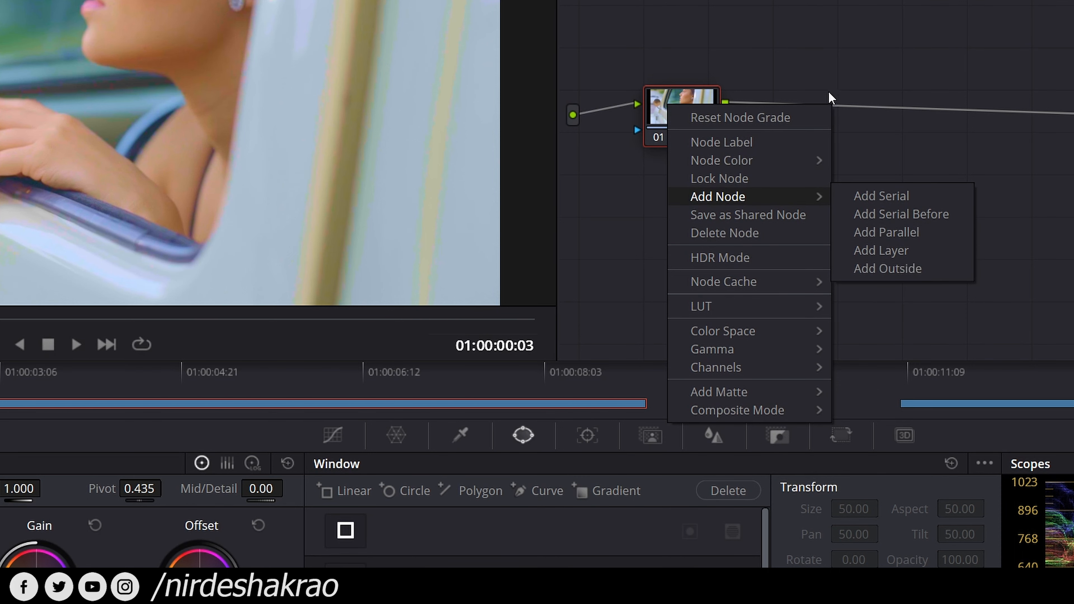
pyautogui.click(664, 97)
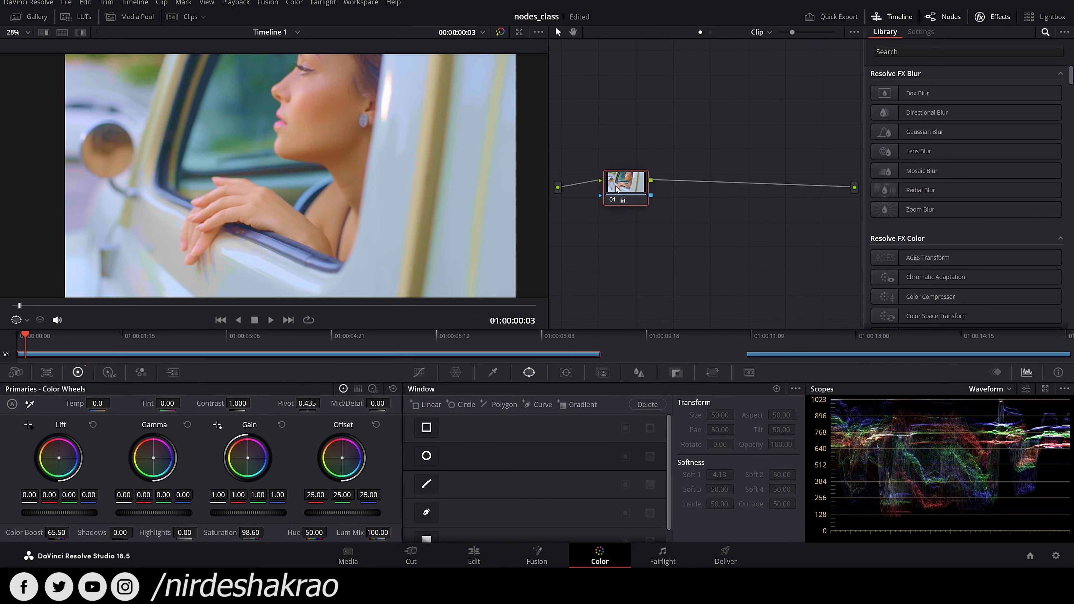
pyautogui.moveTo(616, 188); pyautogui.dragTo(615, 183)
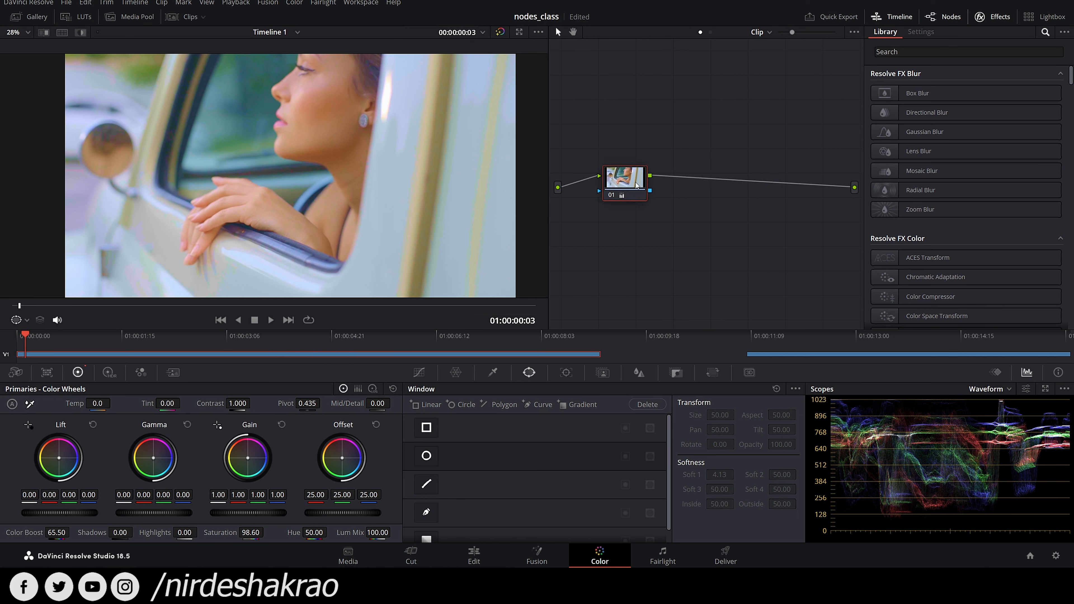
# - Add a serial node after node 01 and compare the two nodes
pyautogui.hotkey('alt', 's')
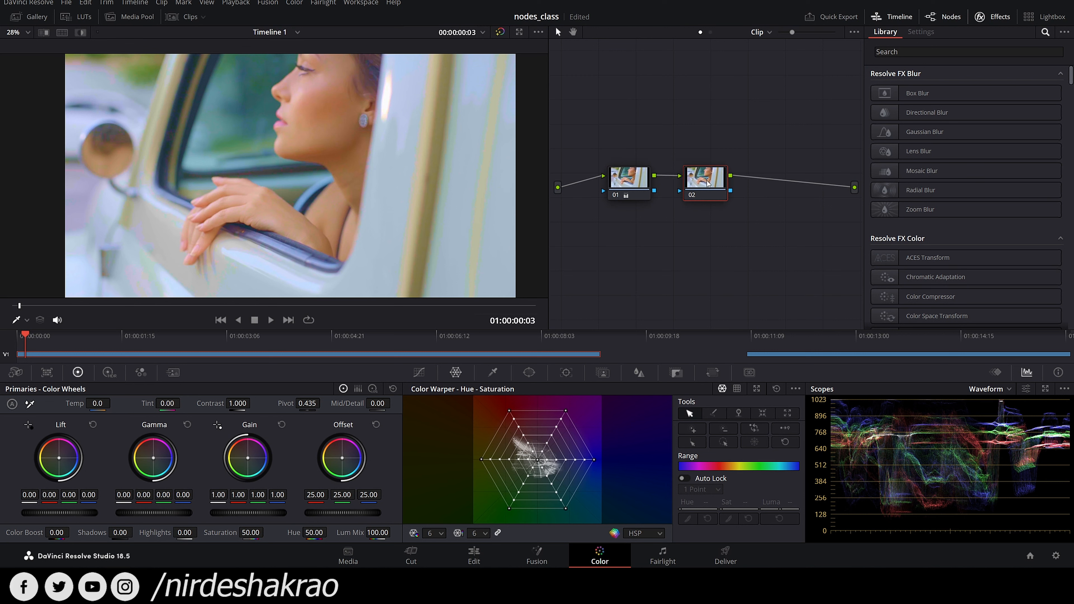
pyautogui.click(629, 180)
# - Use the HSL Qualifier on node 02 to sample the woman's skin tone
pyautogui.click(698, 178)
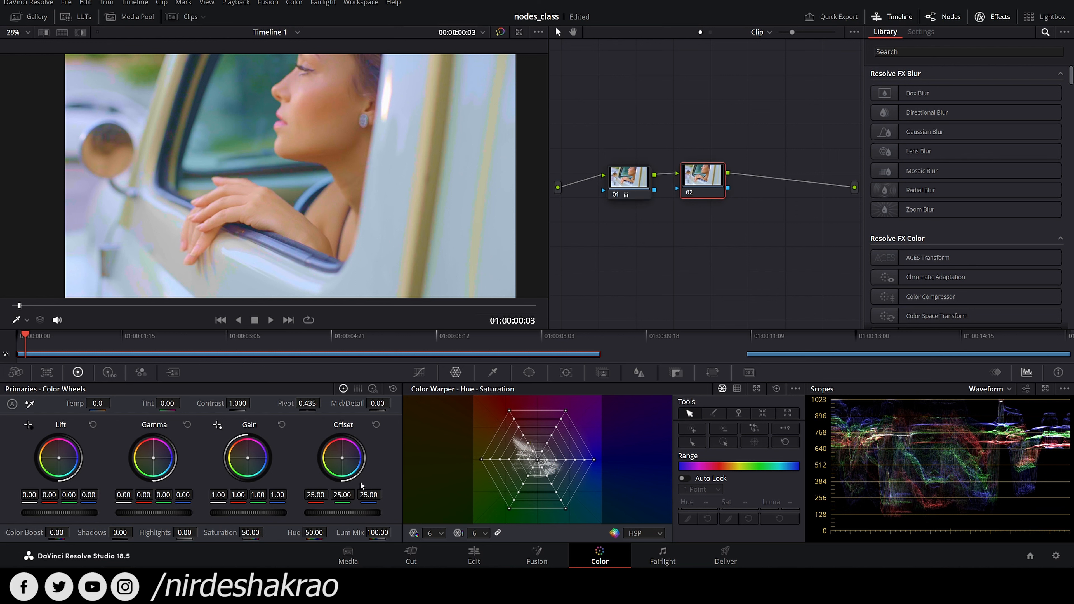
pyautogui.click(492, 372)
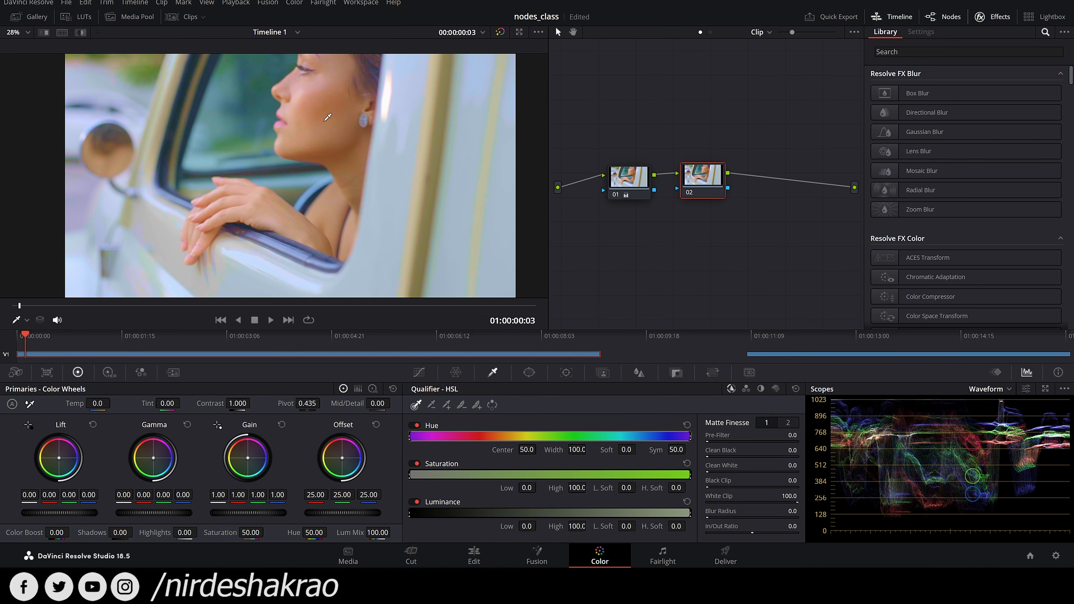
pyautogui.click(348, 150)
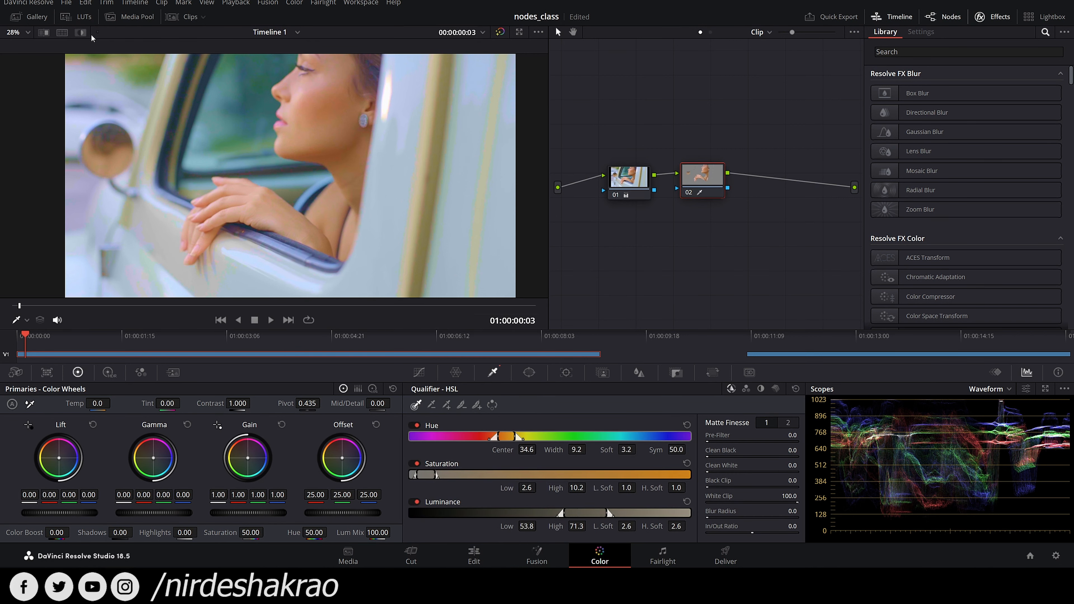
# - Resample the woman's skin tone on node 02 with highlight on, and add a serial node after it
pyautogui.click(80, 33)
pyautogui.moveTo(295, 199)
pyautogui.mouseDown()
pyautogui.moveTo(360, 174)
pyautogui.moveTo(353, 180)
pyautogui.mouseUp()
pyautogui.moveTo(703, 166); pyautogui.dragTo(702, 168)
pyautogui.hotkey('alt', 's')
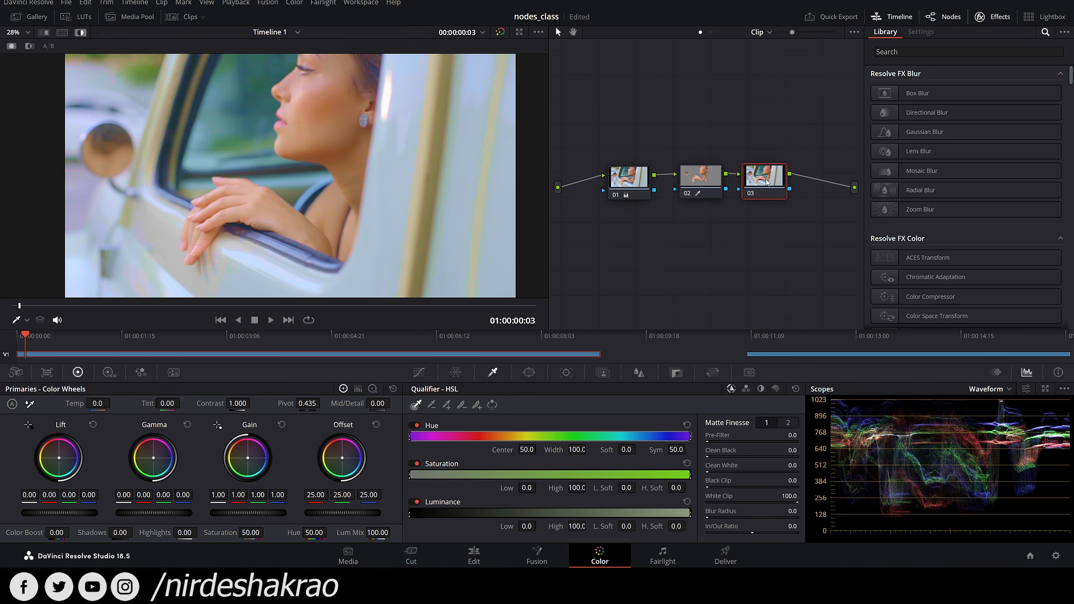
# - Shift node 02's Offset toward teal, to about -11.94, 32.58 and 49.71, with highlight off
pyautogui.click(700, 176)
pyautogui.hotkey('shift', 'h')
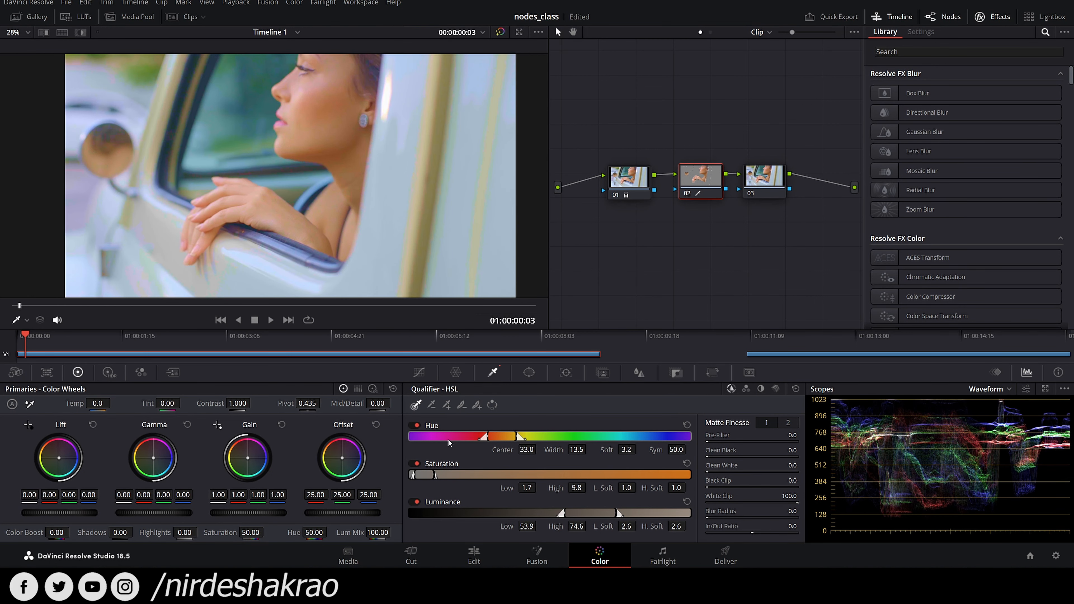
pyautogui.moveTo(341, 458); pyautogui.dragTo(350, 471)
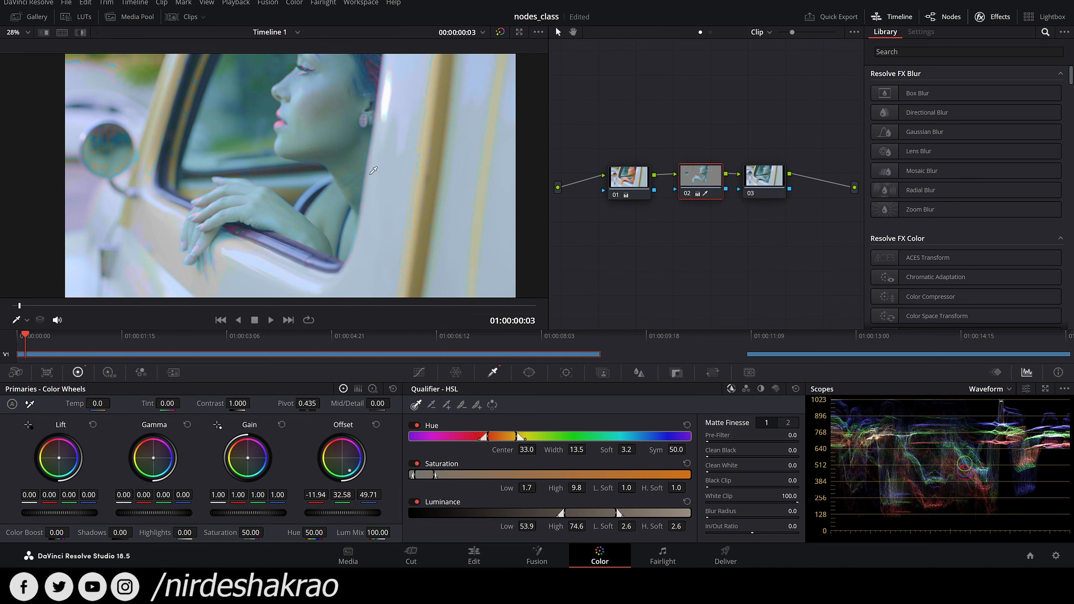
# - Try to isolate the teal-tinted skin on node 03 with the HSL Qualifier, checking the selection in highlight mode
pyautogui.click(773, 182)
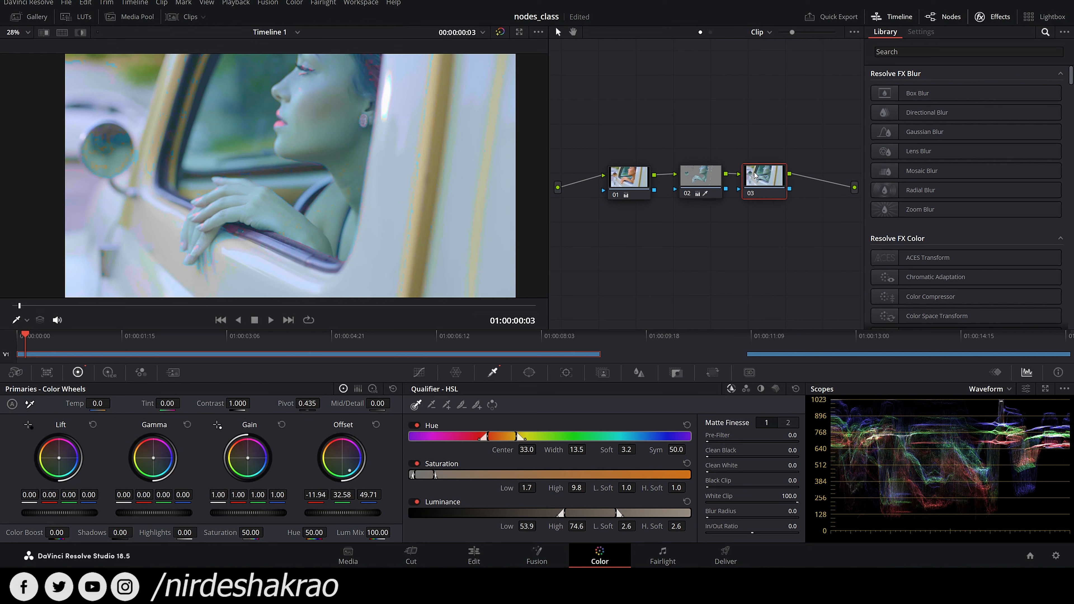
pyautogui.moveTo(774, 182); pyautogui.dragTo(767, 181)
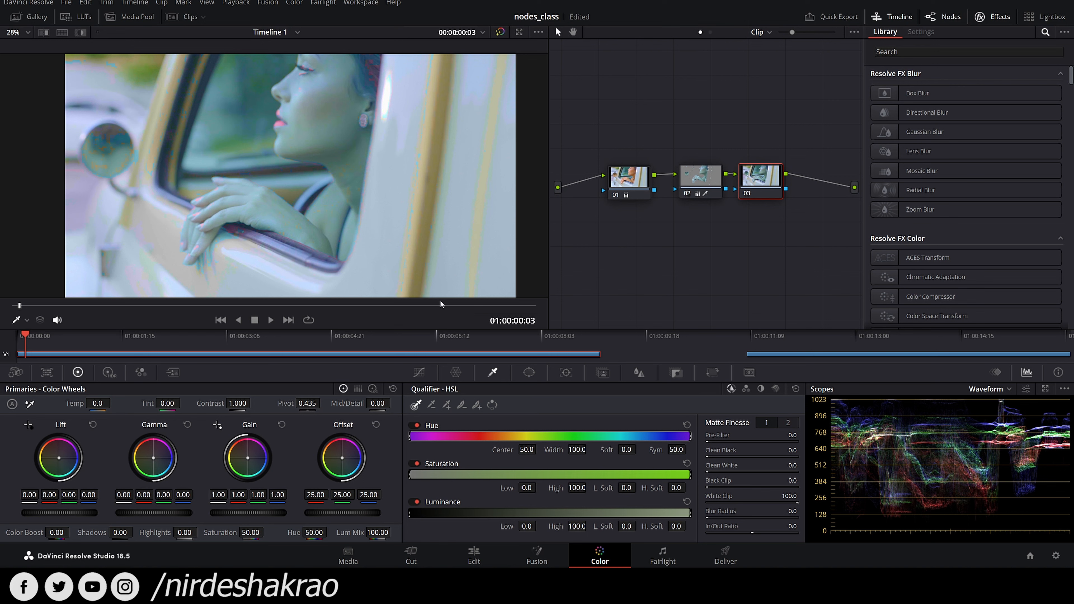
pyautogui.click(330, 89)
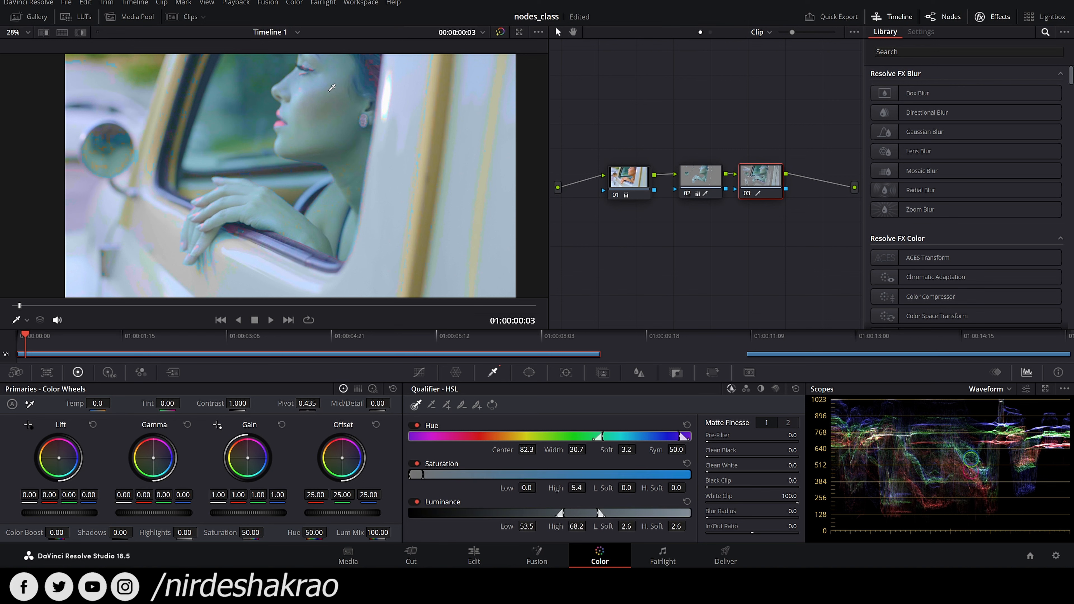
pyautogui.hotkey('shift', 'h')
pyautogui.click(332, 126)
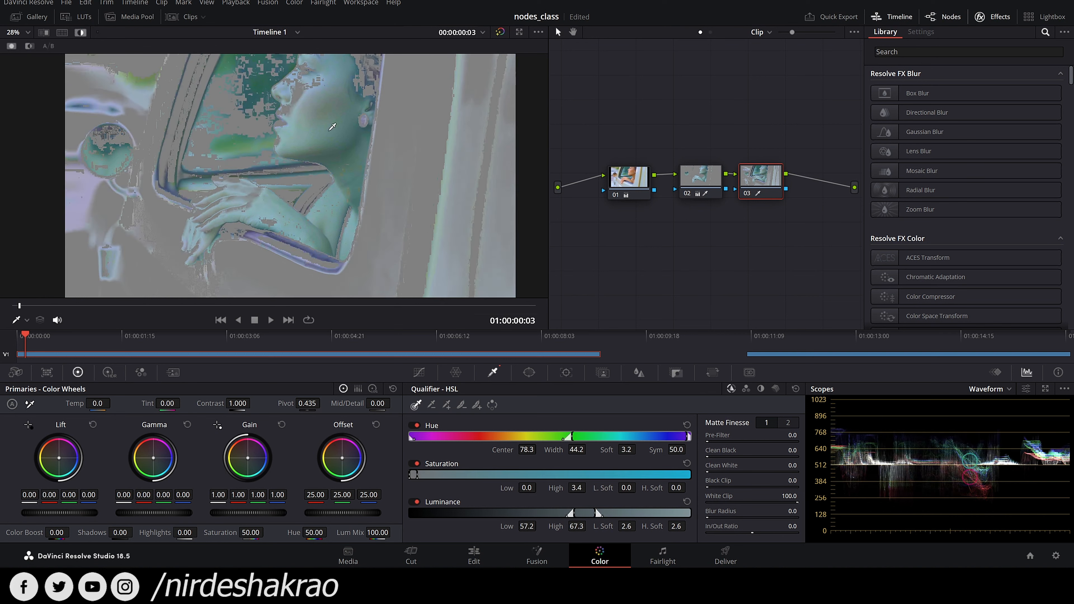
pyautogui.click(246, 76)
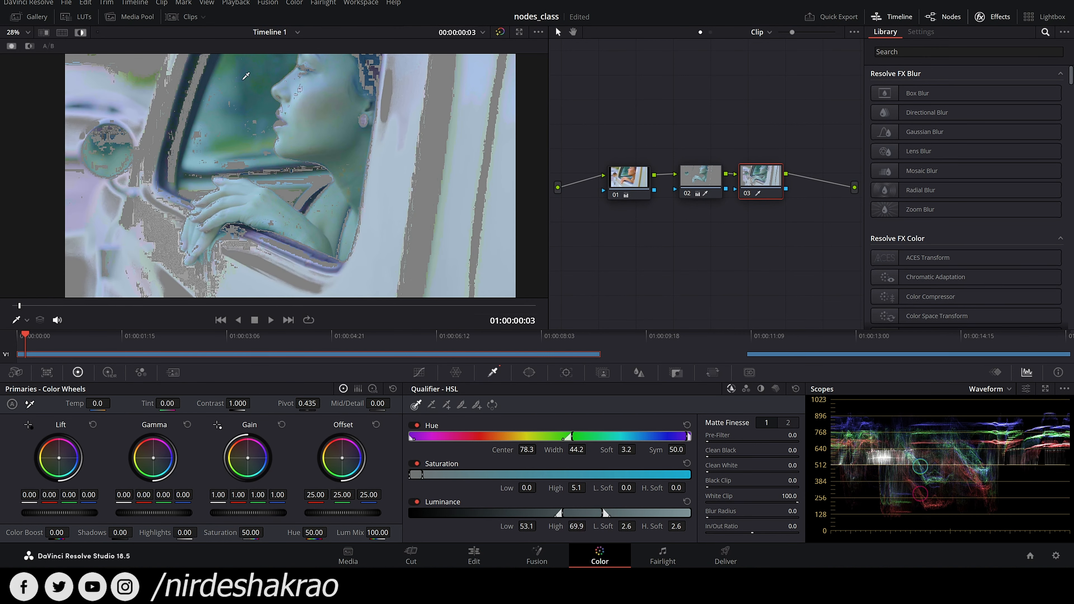
# - Compare node 03's highlighted selection with the full image and resample the teal skin on the face
pyautogui.click(719, 182)
pyautogui.moveTo(751, 182); pyautogui.dragTo(761, 179)
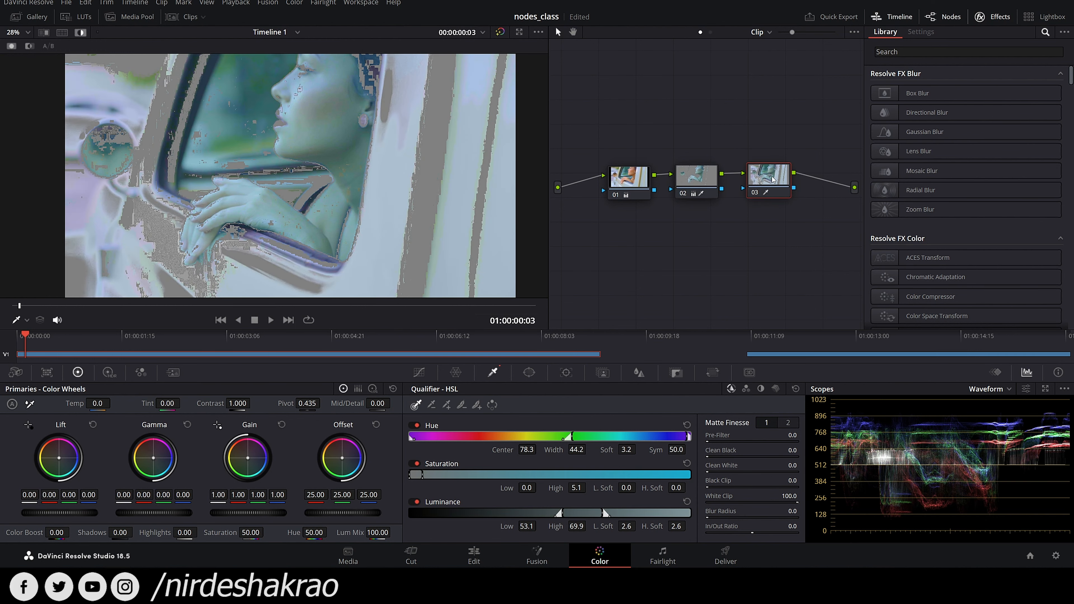
pyautogui.hotkey('shift', 'h')
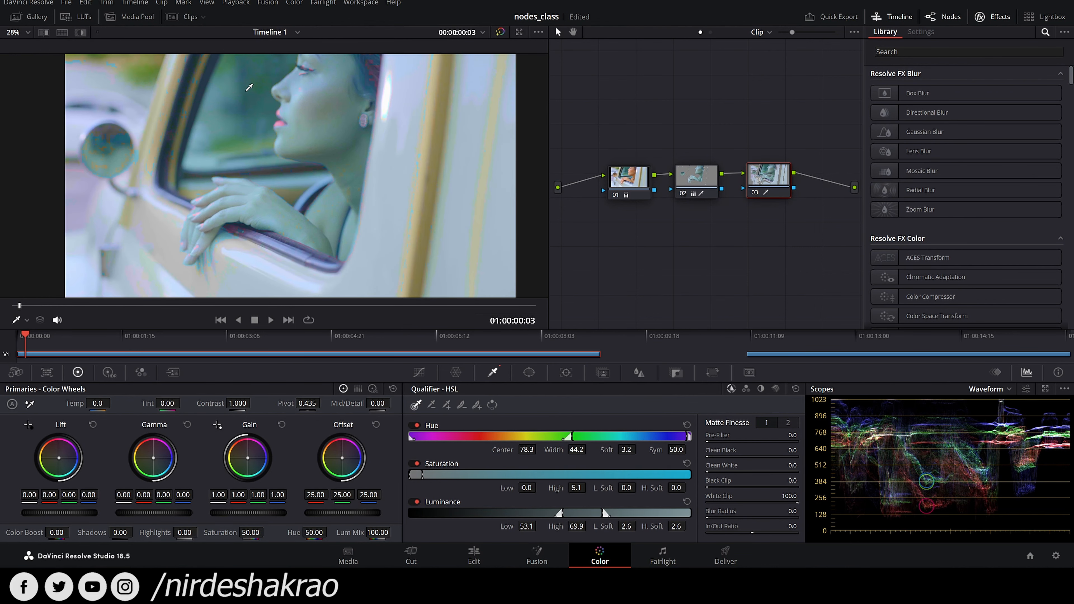
pyautogui.click(80, 32)
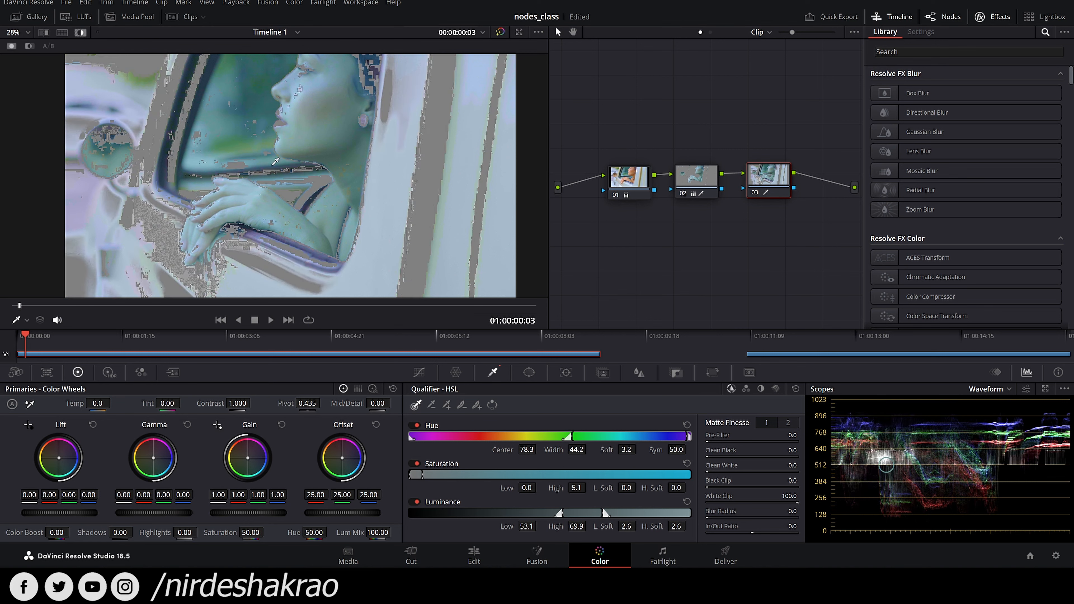
pyautogui.moveTo(329, 89)
pyautogui.mouseDown()
pyautogui.moveTo(341, 149)
pyautogui.moveTo(321, 98)
pyautogui.mouseUp()
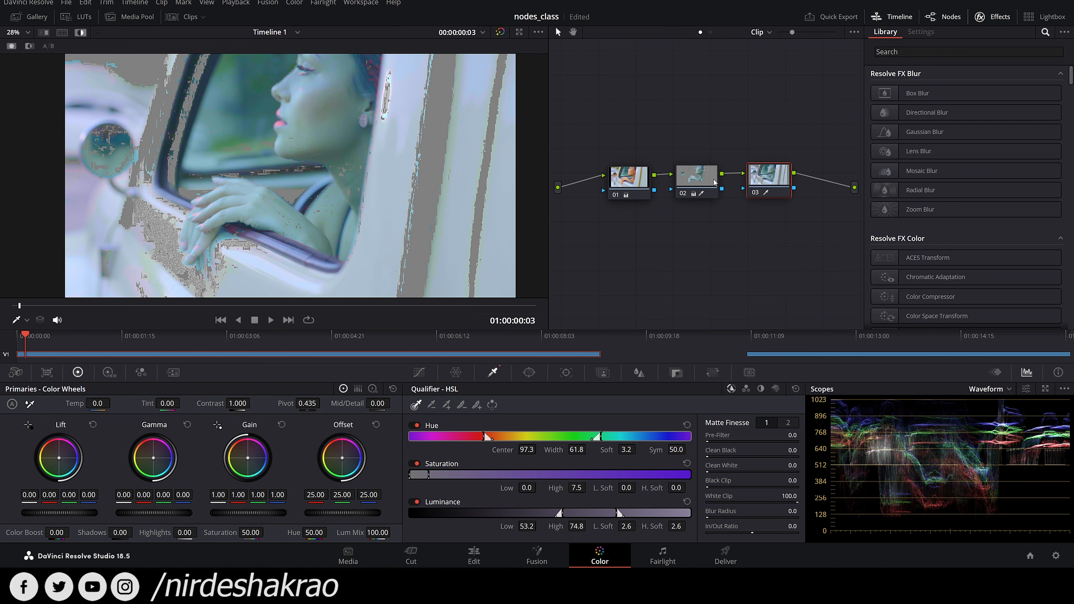
# - Add a parallel node alongside node 02 with highlight off, and spread out the nodes around the mixer
pyautogui.click(80, 32)
pyautogui.moveTo(692, 171); pyautogui.dragTo(689, 165)
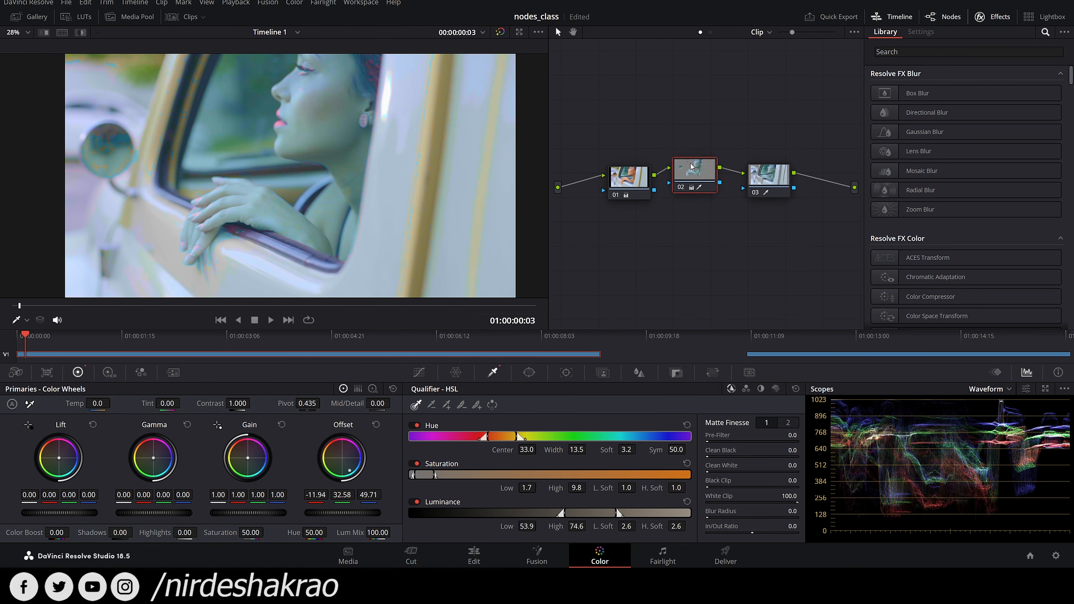
pyautogui.hotkey('alt', 'p')
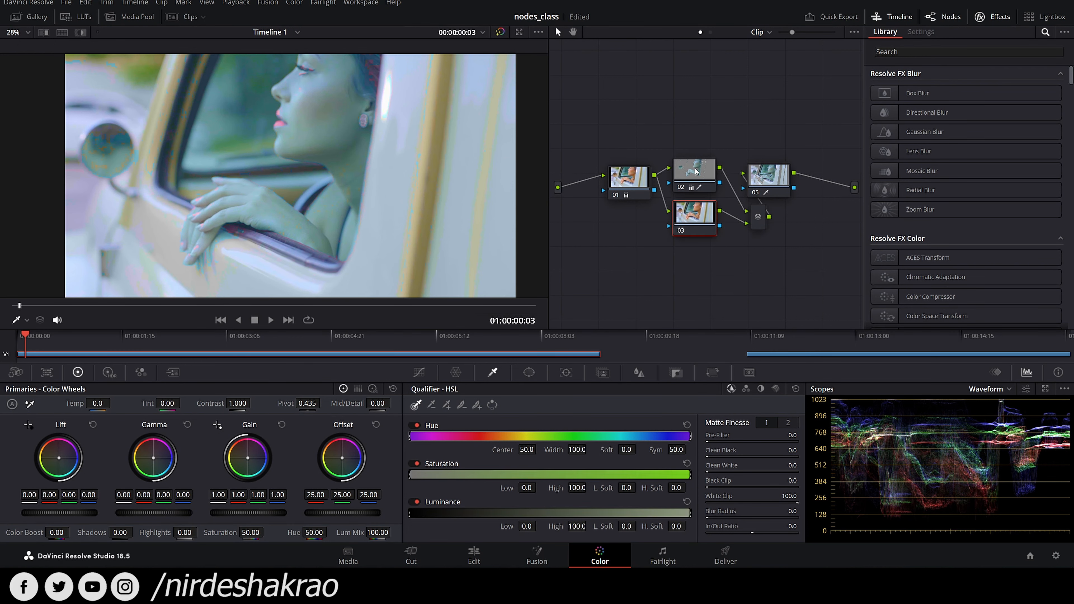
pyautogui.moveTo(714, 228); pyautogui.dragTo(722, 265)
pyautogui.moveTo(769, 178); pyautogui.dragTo(751, 209)
pyautogui.moveTo(694, 169); pyautogui.dragTo(692, 161)
pyautogui.moveTo(751, 210); pyautogui.dragTo(748, 199)
# - Reset the grade of node 05 after the mixer and tidy the position of node 03
pyautogui.click(810, 193)
pyautogui.rightClick(791, 190)
pyautogui.click(816, 263)
pyautogui.click(748, 197)
pyautogui.moveTo(715, 254); pyautogui.dragTo(688, 249)
# - Compare nodes 02 and 03 in highlight mode, and sample the woman's original skin tone on node 03 with the HSL Qualifier
pyautogui.click(81, 32)
pyautogui.moveTo(697, 174); pyautogui.dragTo(696, 152)
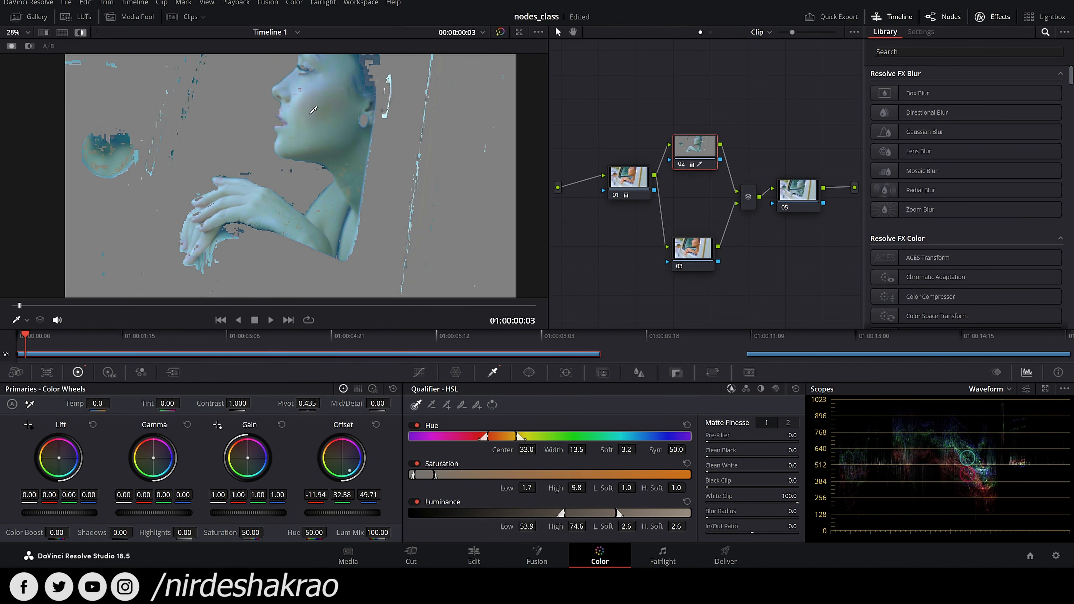
pyautogui.click(692, 247)
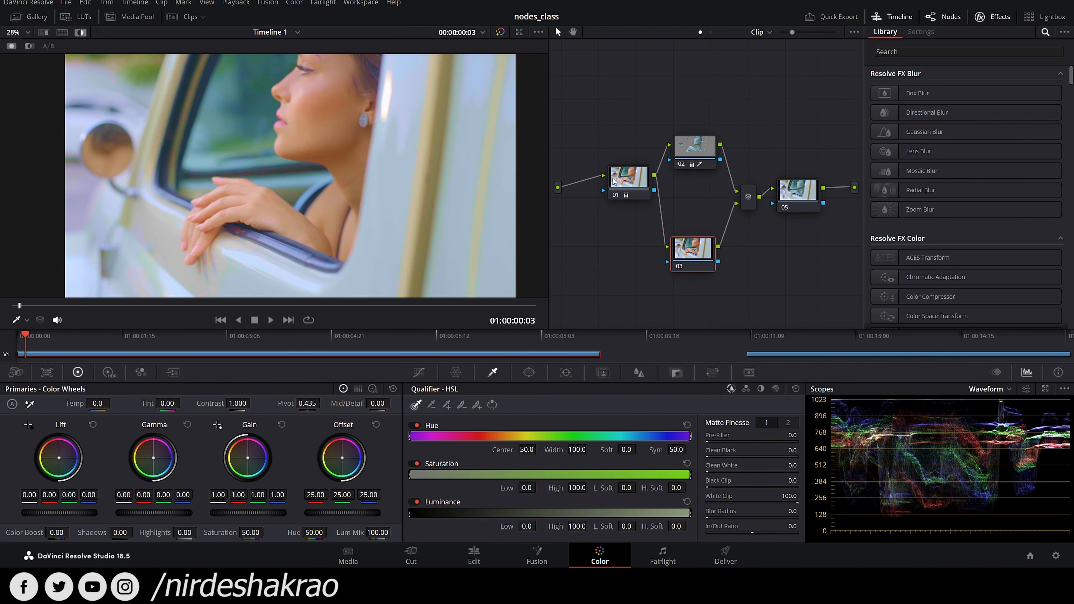
pyautogui.moveTo(614, 181); pyautogui.dragTo(609, 179)
pyautogui.moveTo(694, 256); pyautogui.dragTo(696, 253)
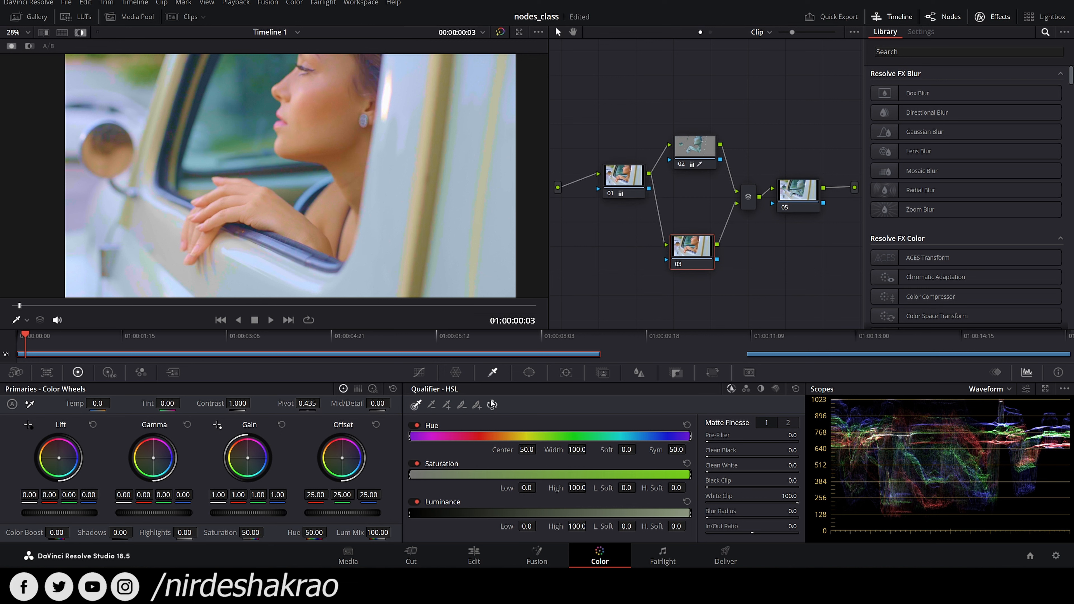
pyautogui.click(330, 127)
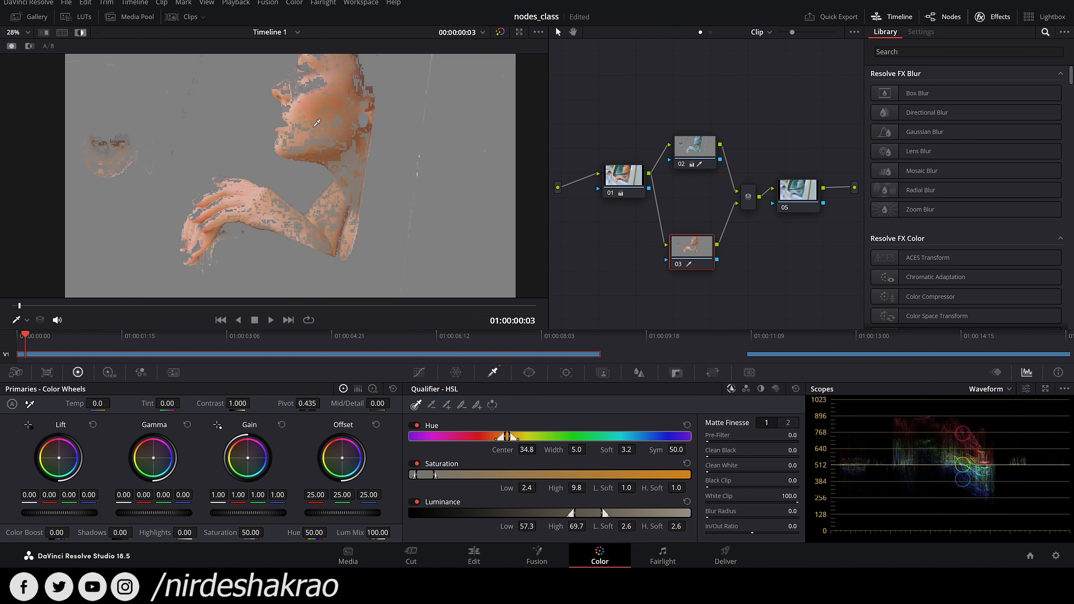
pyautogui.moveTo(330, 127)
pyautogui.mouseDown()
pyautogui.moveTo(311, 87)
pyautogui.moveTo(303, 93)
pyautogui.moveTo(352, 154)
pyautogui.mouseUp()
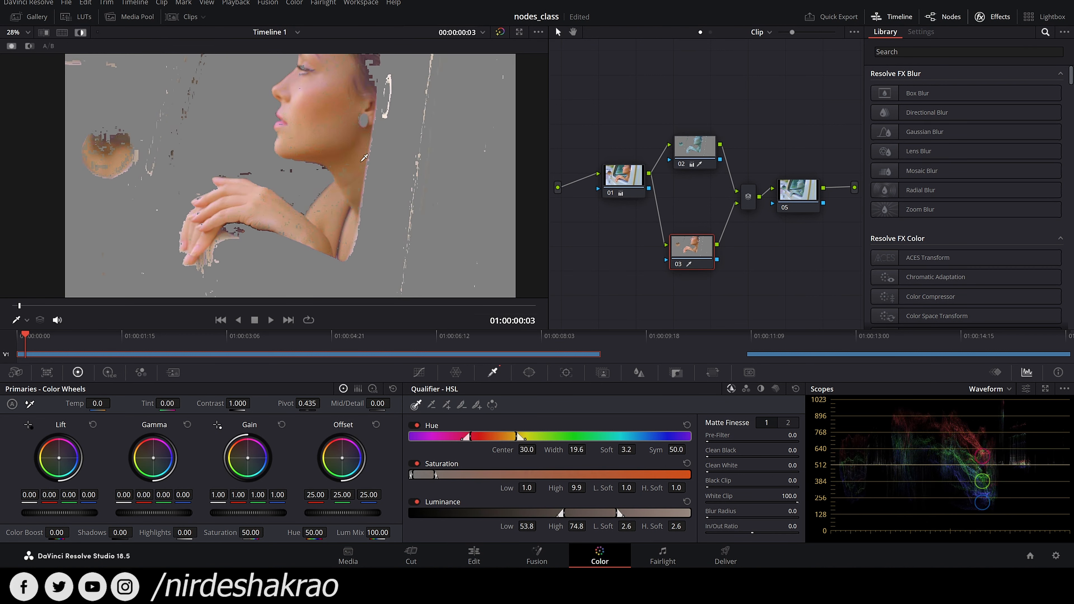
# - Convert the parallel mixer joining nodes 02 and 03 into a layer mixer
pyautogui.click(795, 193)
pyautogui.moveTo(795, 192); pyautogui.dragTo(748, 198)
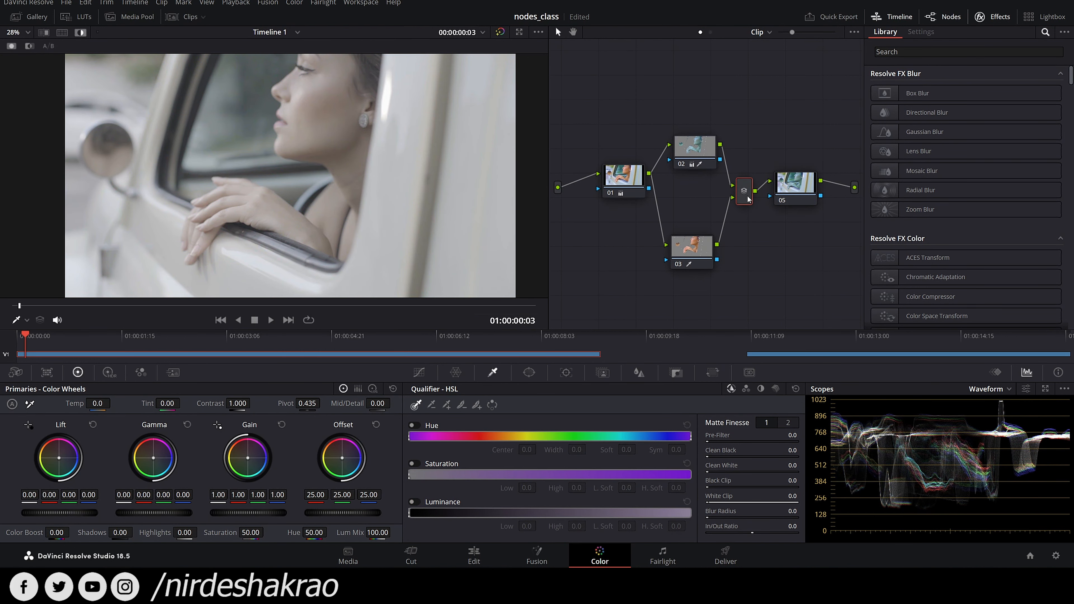
pyautogui.click(777, 251)
pyautogui.moveTo(744, 198); pyautogui.dragTo(746, 200)
pyautogui.rightClick(746, 200)
pyautogui.click(803, 181)
# - Compare the output of node 05 with the highlighted selection of node 02
pyautogui.click(801, 191)
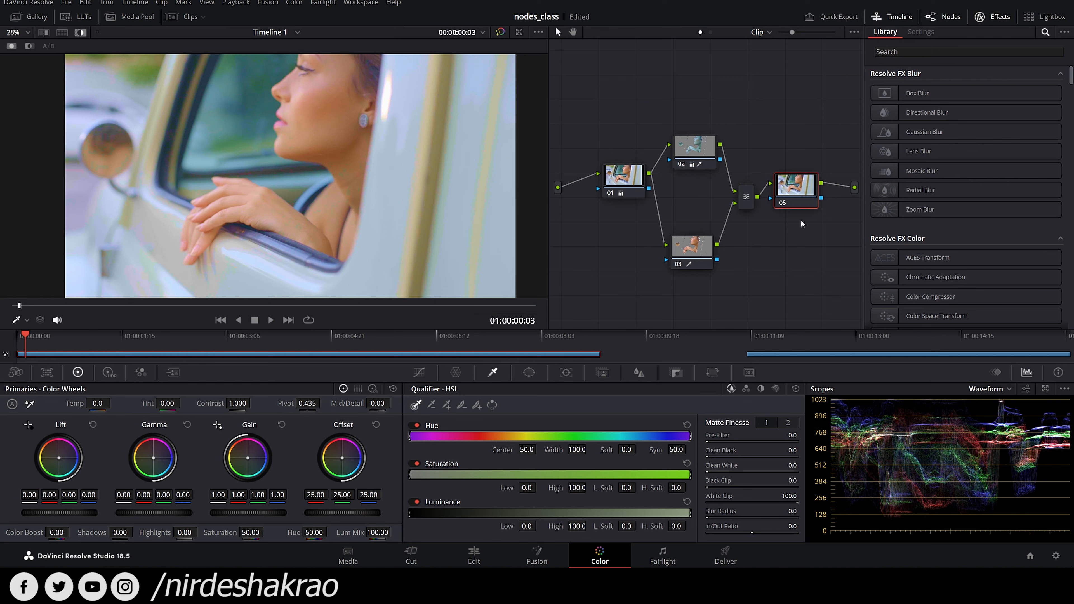
pyautogui.click(697, 148)
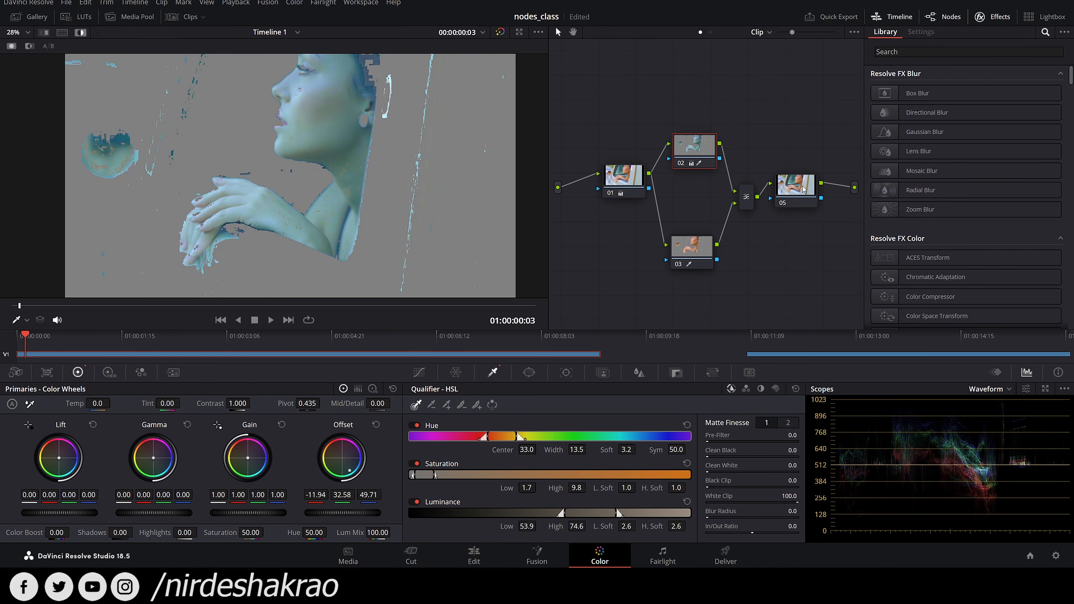
pyautogui.click(808, 191)
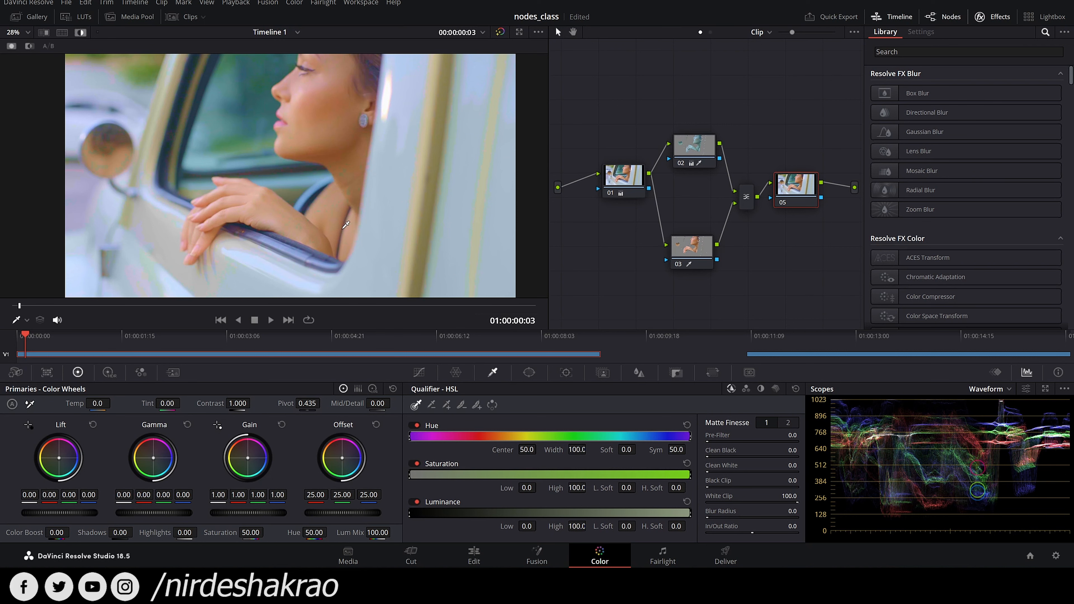
# - Reset node 02's grade, shift its Offset toward blue (-14.32, 32.64, 62.49), and check the combined image on node 05
pyautogui.click(705, 146)
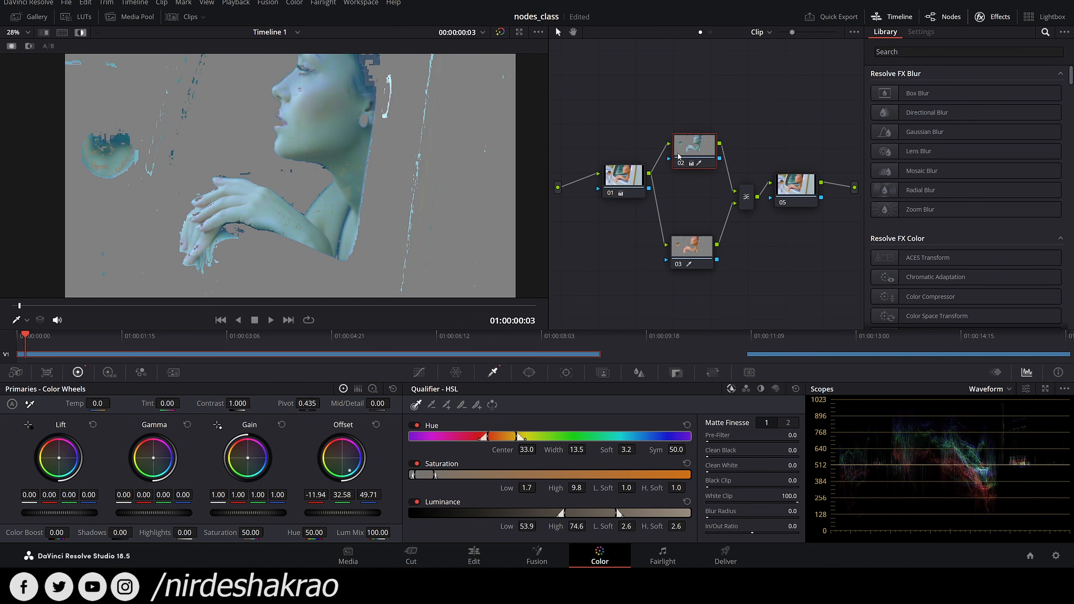
pyautogui.rightClick(693, 151)
pyautogui.click(734, 156)
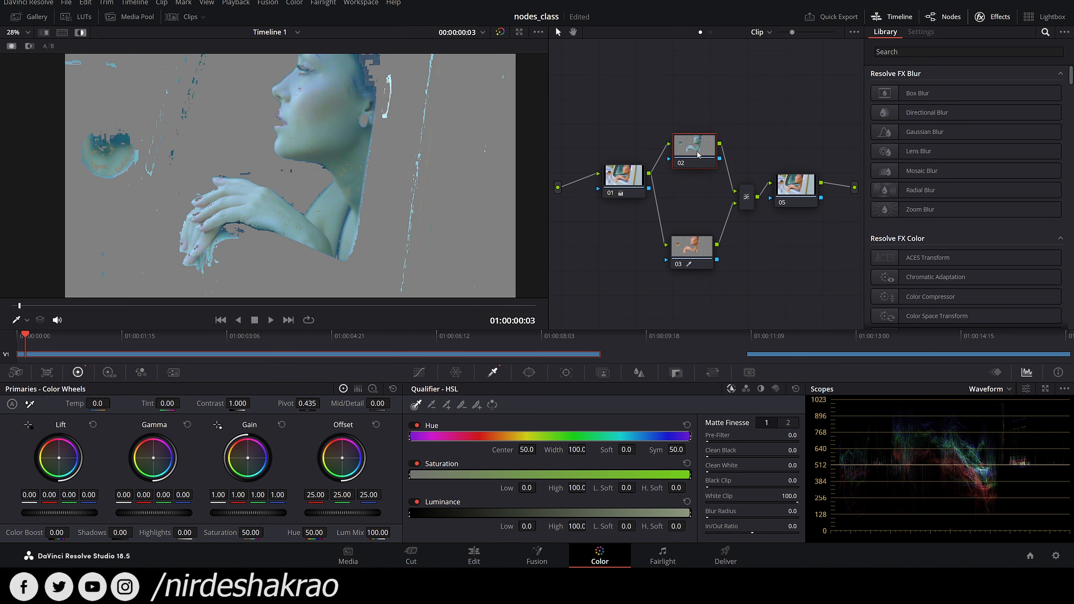
pyautogui.moveTo(344, 460); pyautogui.dragTo(353, 472)
pyautogui.moveTo(700, 144)
pyautogui.mouseDown()
pyautogui.moveTo(687, 135)
pyautogui.moveTo(713, 151)
pyautogui.mouseUp()
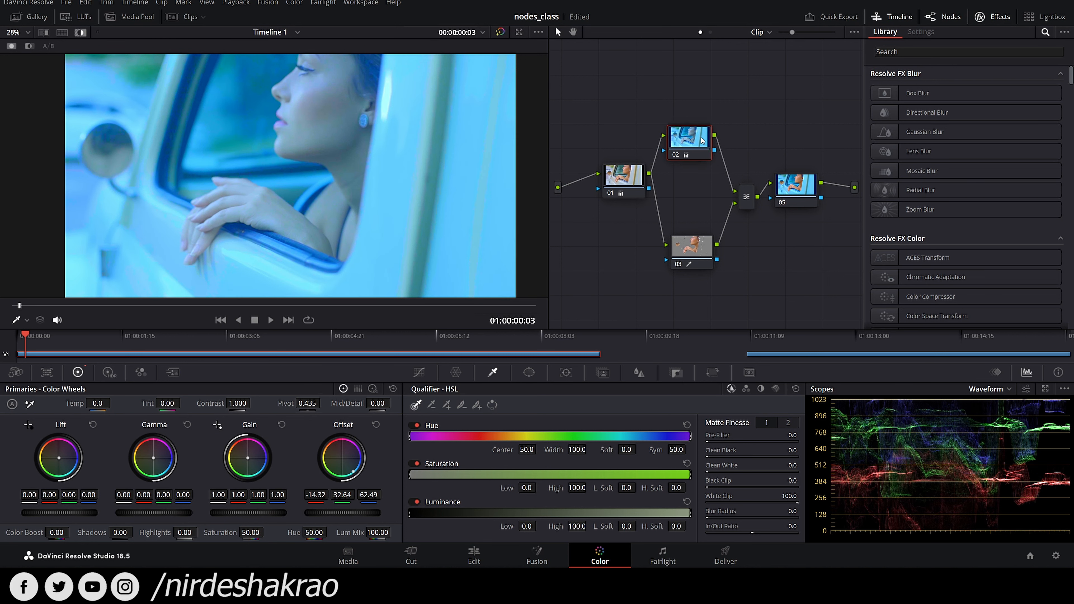
pyautogui.click(795, 191)
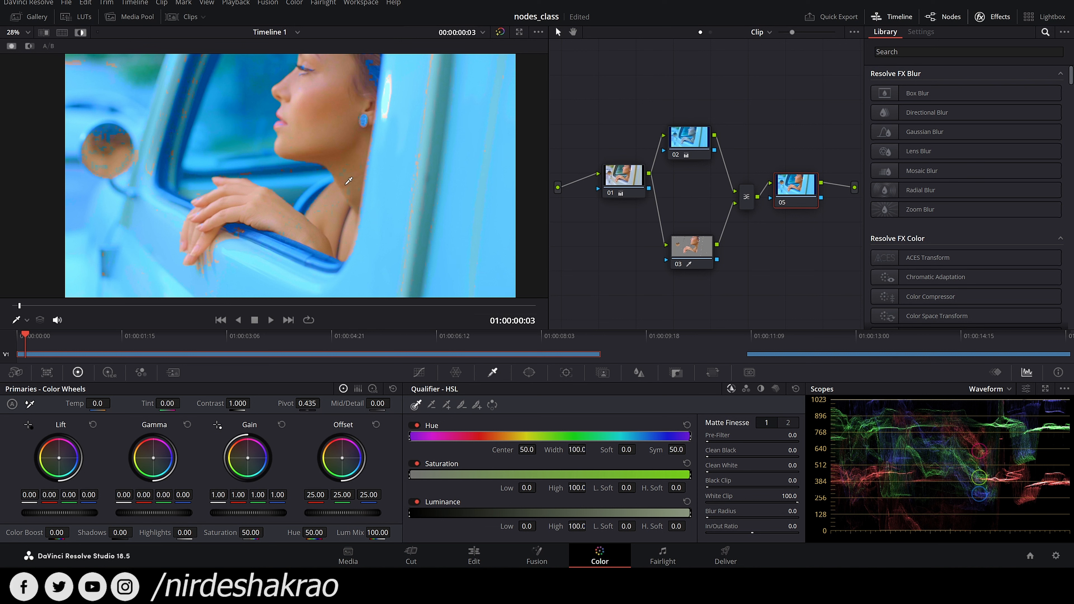
pyautogui.moveTo(799, 192)
pyautogui.mouseDown()
pyautogui.moveTo(804, 200)
pyautogui.moveTo(801, 192)
pyautogui.mouseUp()
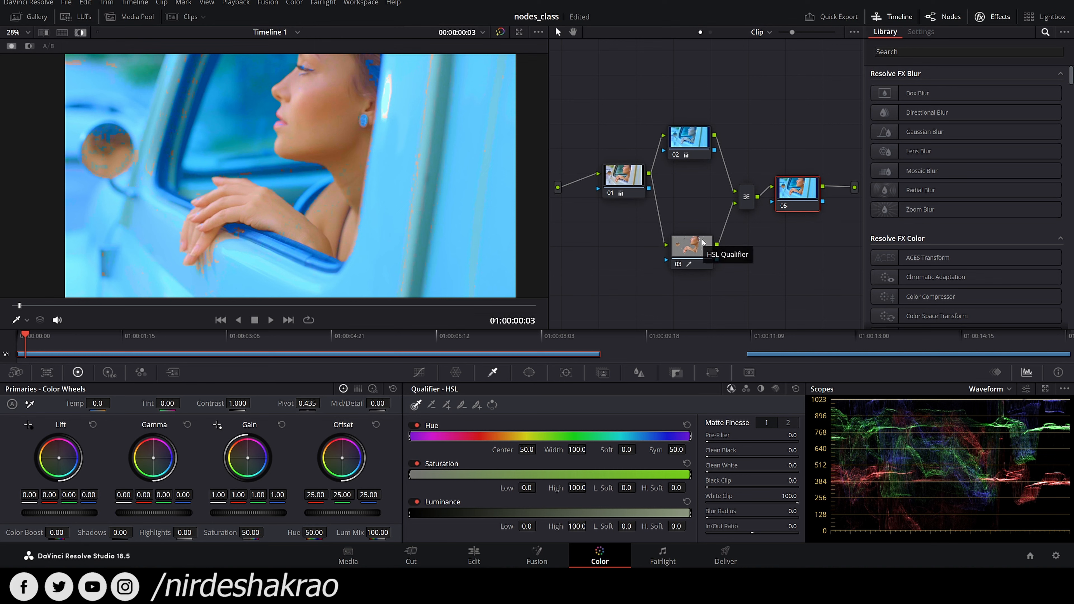
# - Try to sample the skin tone on the last node after deleting node 03 and lining up the remaining nodes in series
pyautogui.click(699, 248)
pyautogui.press('Delete')
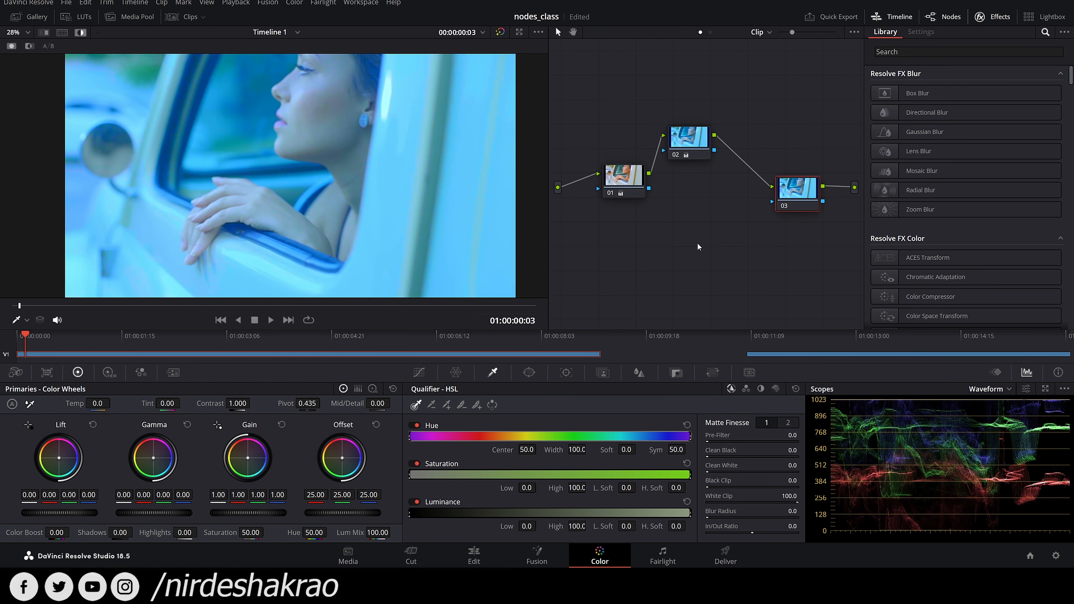
pyautogui.moveTo(698, 142); pyautogui.dragTo(702, 181)
pyautogui.moveTo(789, 209); pyautogui.dragTo(770, 196)
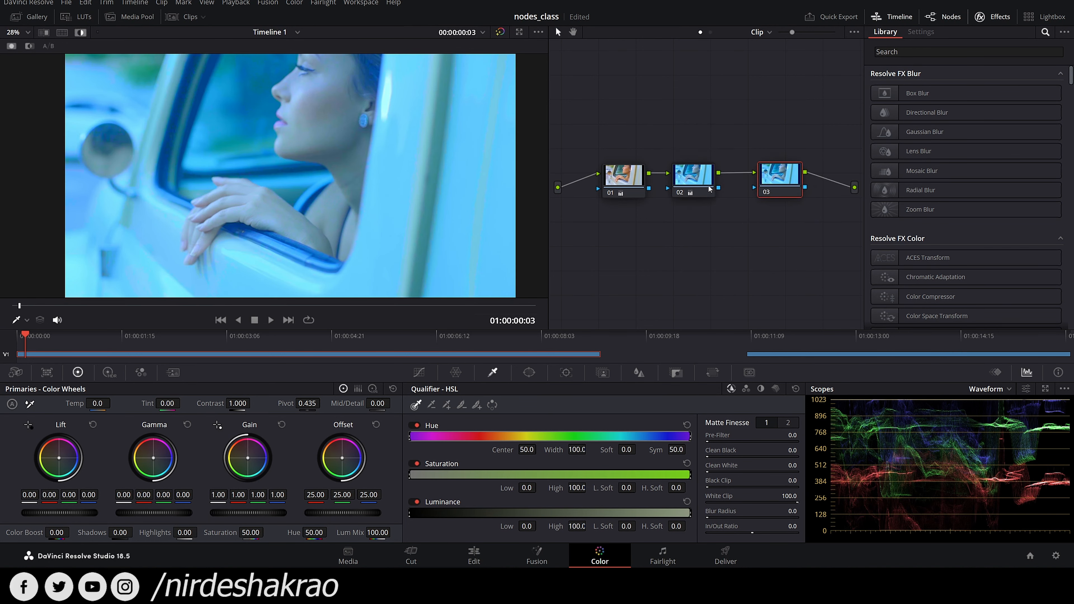
pyautogui.click(327, 136)
pyautogui.moveTo(339, 143); pyautogui.dragTo(208, 111)
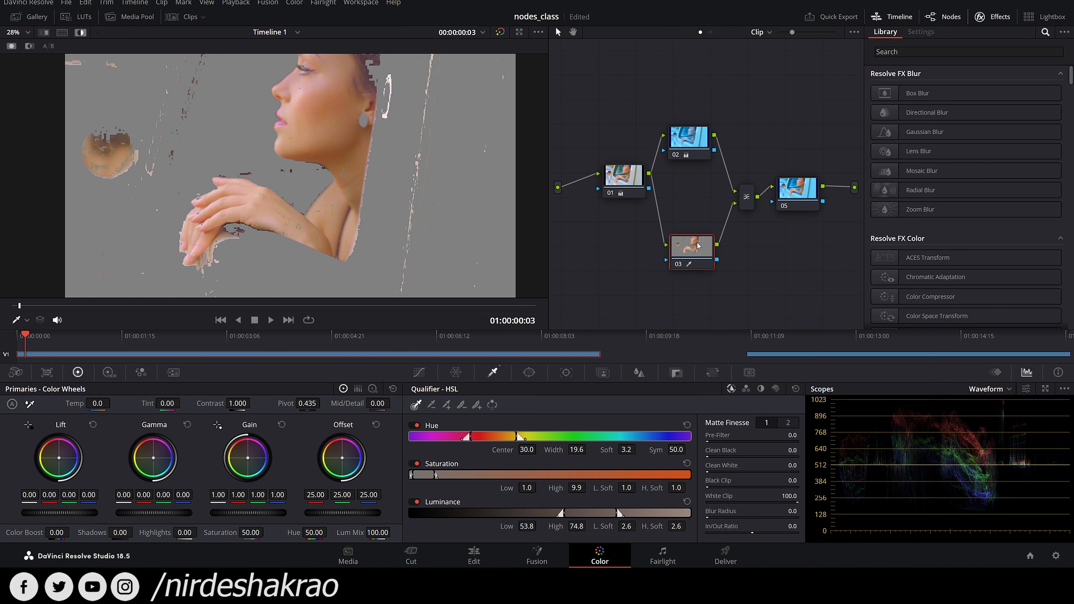
# - Move node 01 farther from the two branches it feeds, and select nodes 02 and 03 together
pyautogui.moveTo(706, 240); pyautogui.dragTo(704, 238)
pyautogui.click(682, 261)
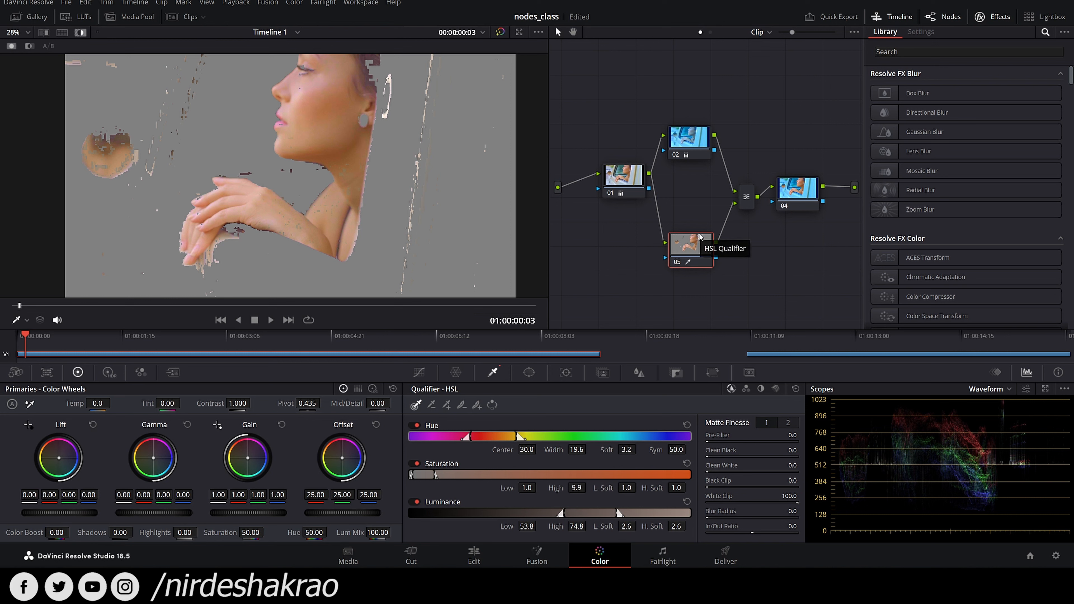
pyautogui.moveTo(633, 179); pyautogui.dragTo(617, 182)
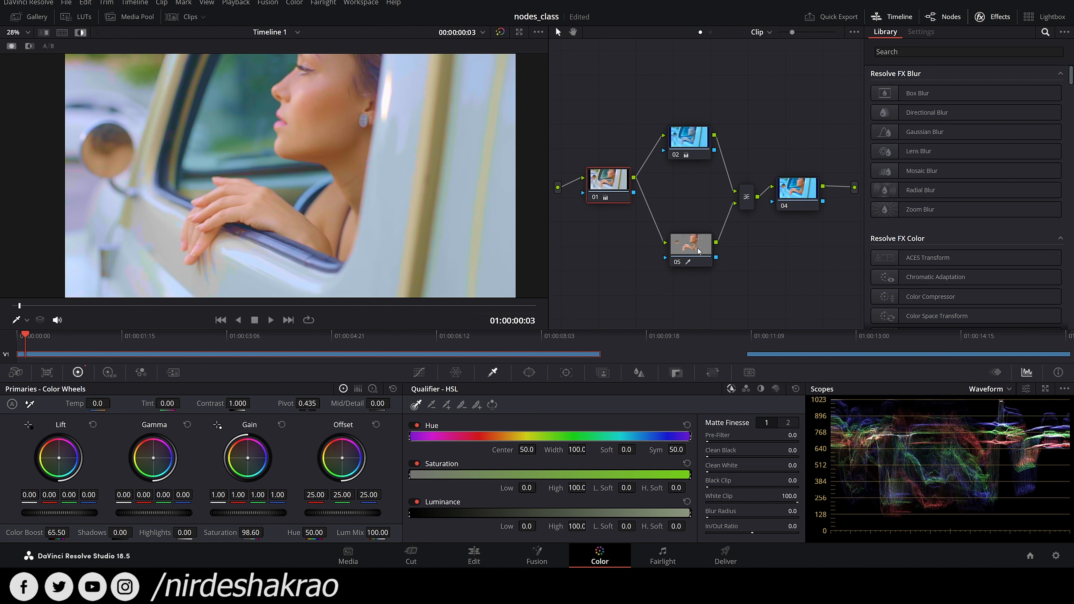
pyautogui.moveTo(582, 185); pyautogui.dragTo(601, 188)
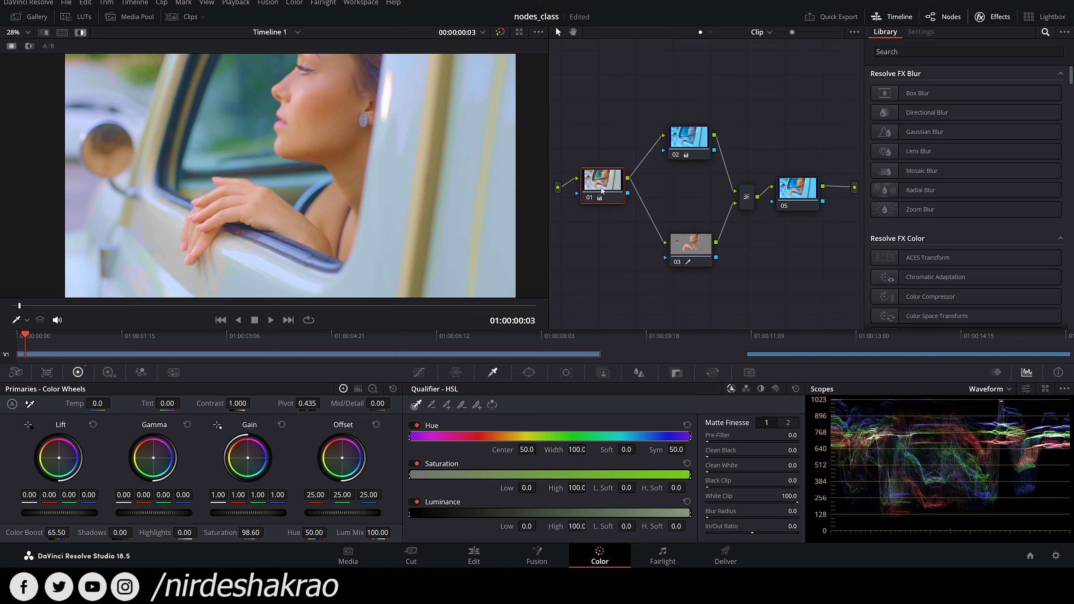
pyautogui.moveTo(730, 153); pyautogui.dragTo(715, 244)
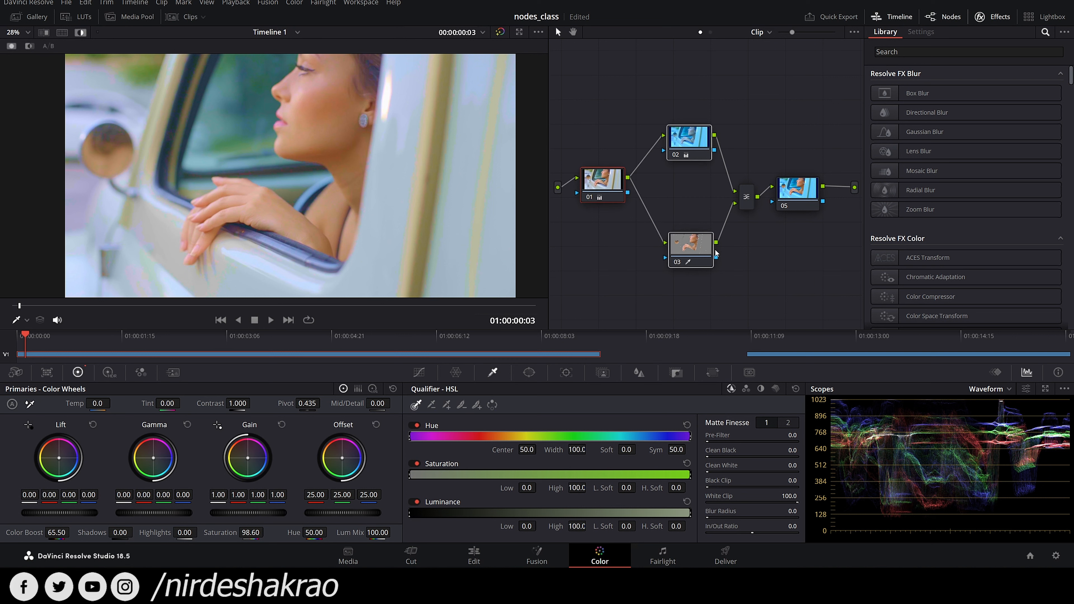
# - Delete nodes 02, 03 and 05 so that only node 01 remains in the graph
pyautogui.press('Delete')
pyautogui.click(803, 187)
pyautogui.press('Delete')
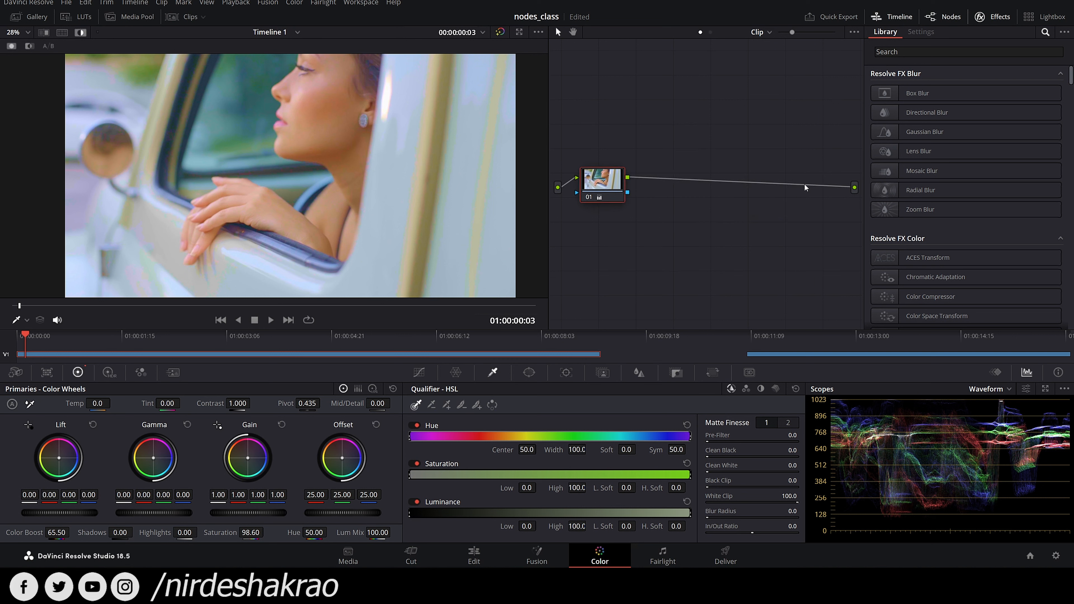
# - Add three serial nodes after node 01, and add a layer node alongside node 04
pyautogui.hotkey('alt', 's')
pyautogui.hotkey('alt', 's')
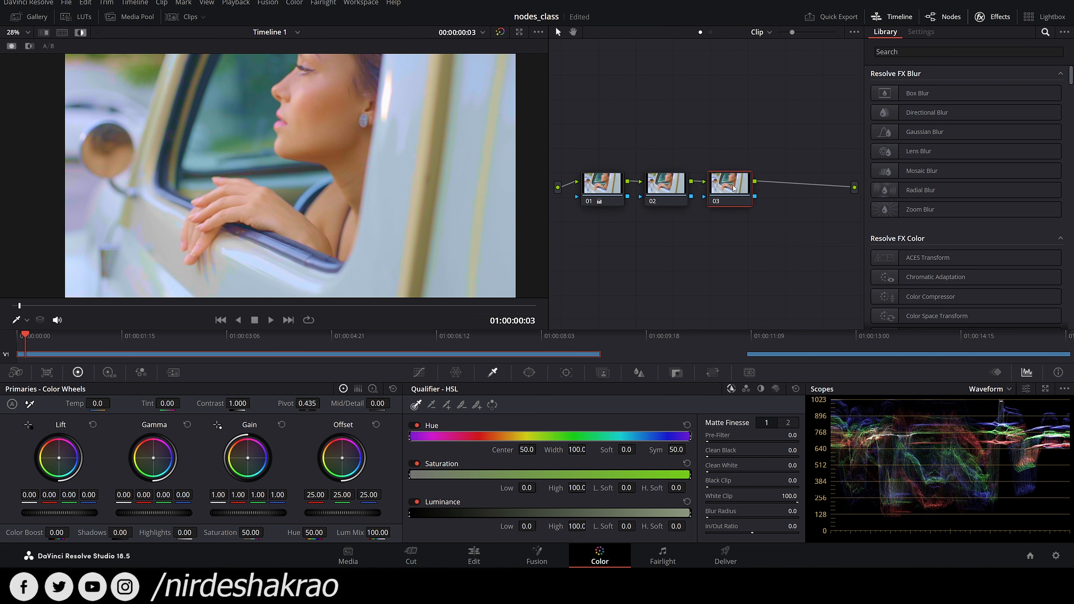
pyautogui.hotkey('alt', 's')
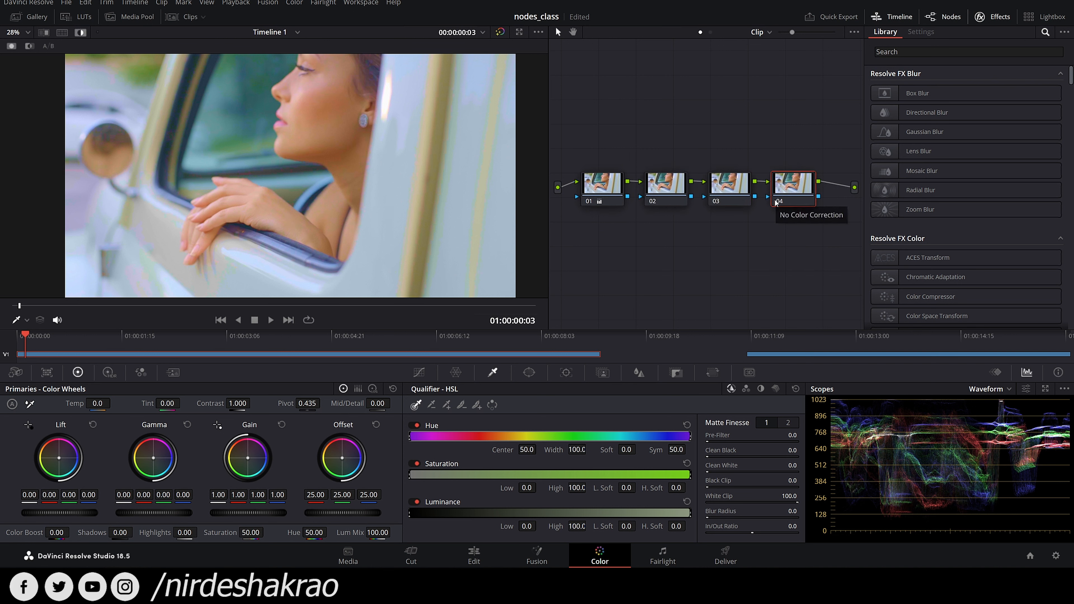
pyautogui.hotkey('alt', 'l')
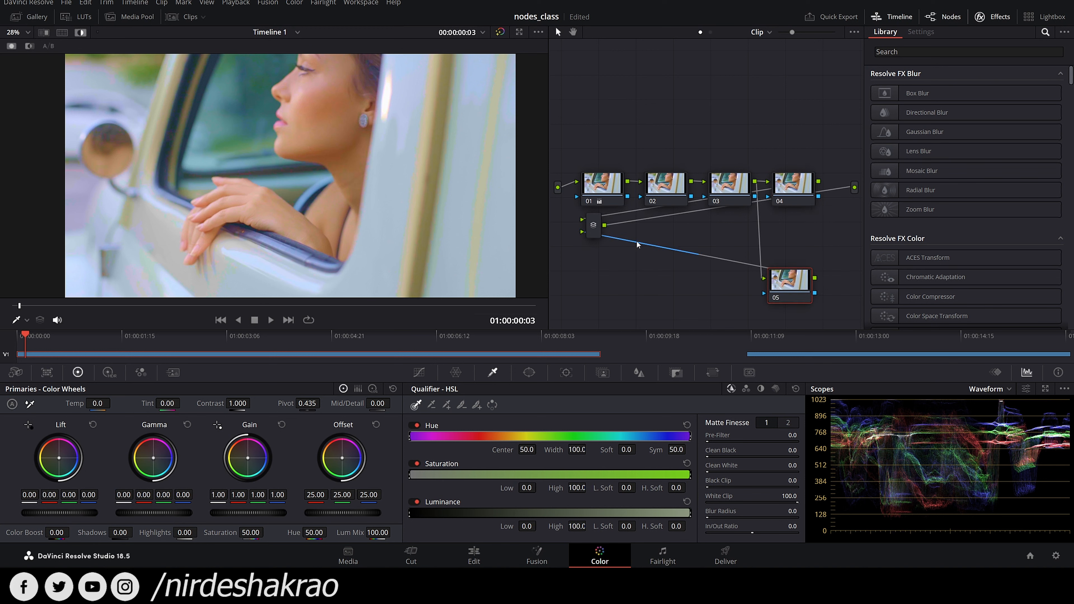
# - Arrange the graph with node 04 above node 05, the layer mixer beside them, and node 03 slightly apart
pyautogui.moveTo(799, 180); pyautogui.dragTo(792, 160)
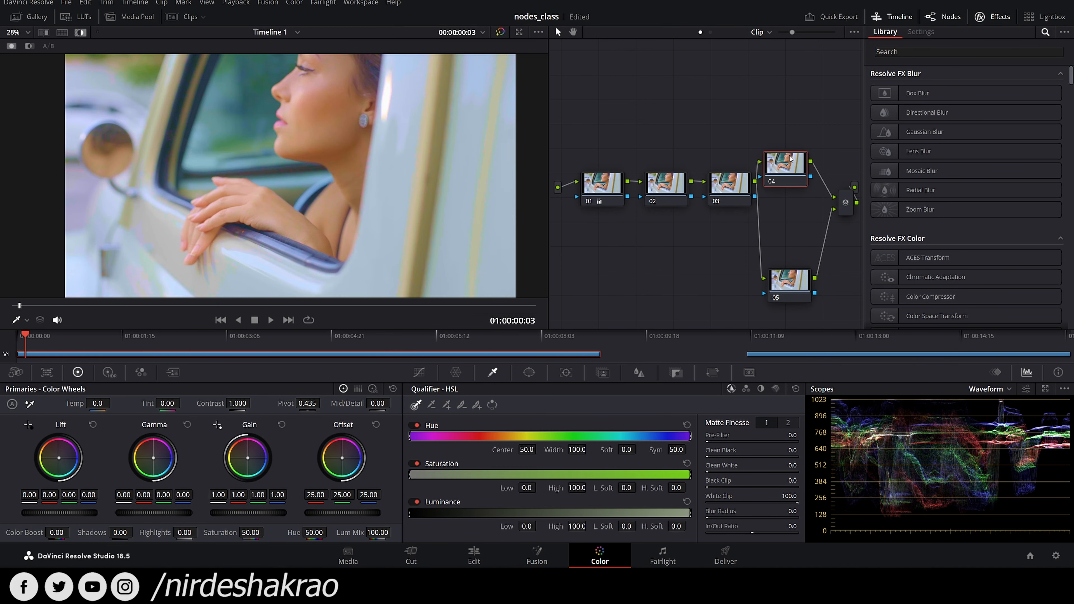
pyautogui.moveTo(847, 209); pyautogui.dragTo(832, 196)
pyautogui.moveTo(806, 273); pyautogui.dragTo(800, 225)
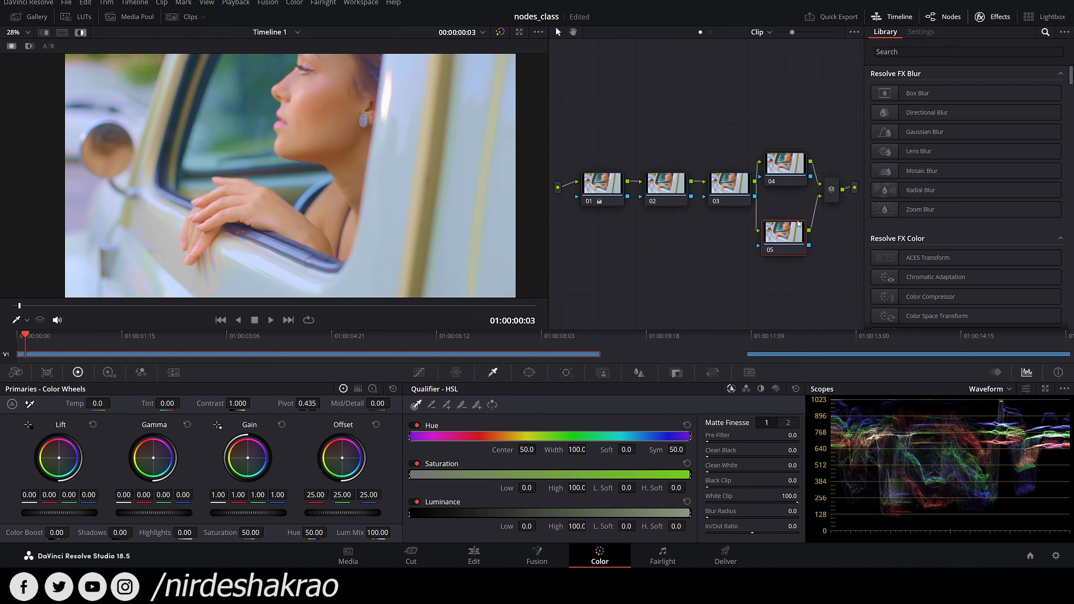
pyautogui.moveTo(794, 168); pyautogui.dragTo(793, 157)
pyautogui.click(727, 188)
pyautogui.moveTo(727, 188); pyautogui.dragTo(726, 186)
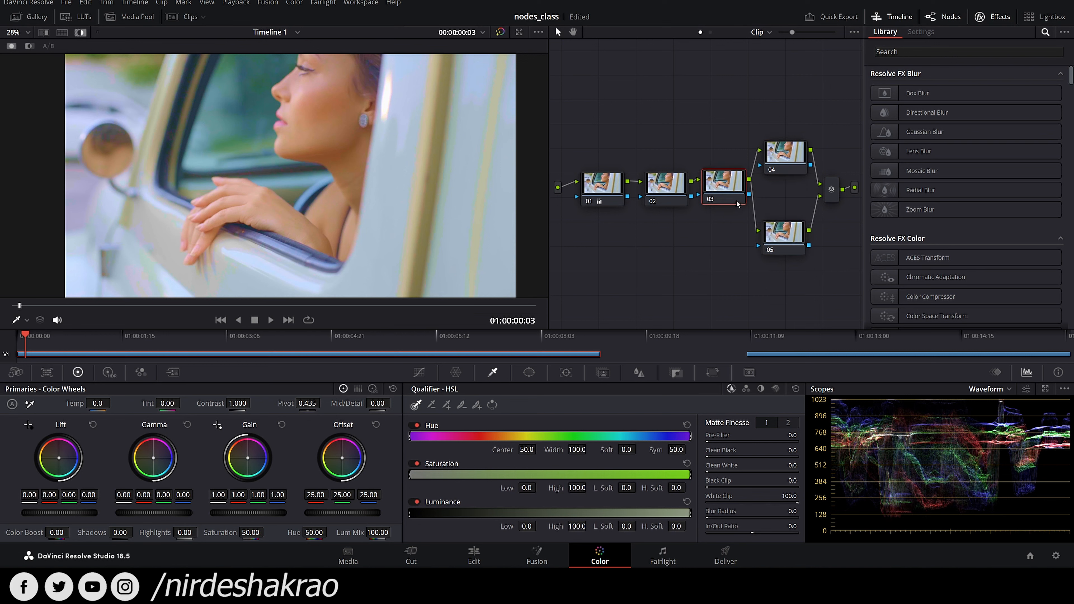
pyautogui.moveTo(782, 235); pyautogui.dragTo(789, 237)
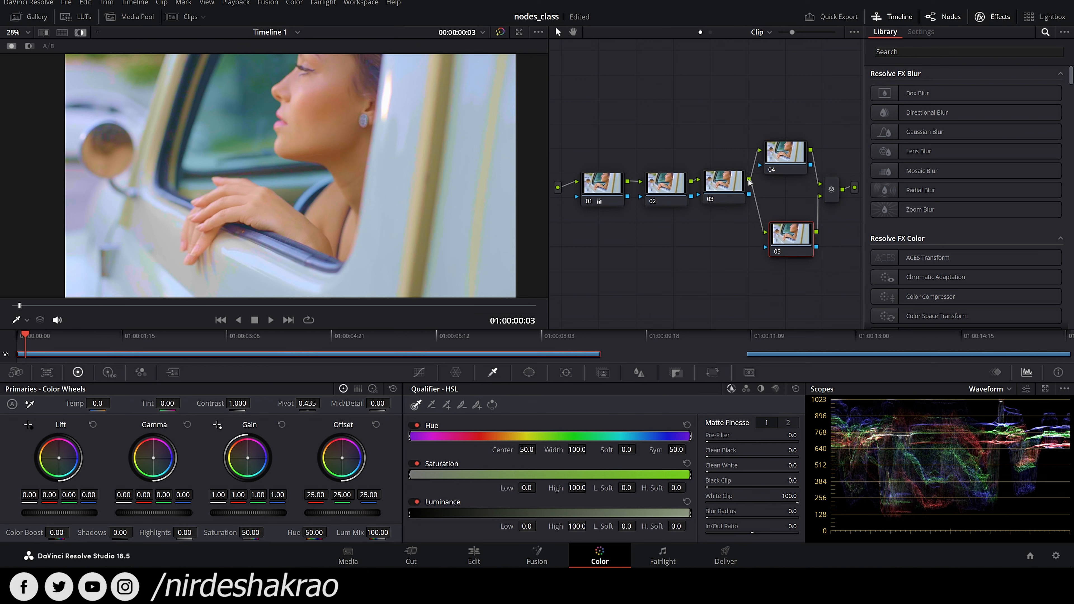
# - Feed node 05 from node 01's output instead of node 03, and shift node 03's Offset toward blue (-9.75, 30.61, 70.02)
pyautogui.moveTo(594, 186); pyautogui.dragTo(765, 231)
pyautogui.moveTo(733, 187); pyautogui.dragTo(736, 186)
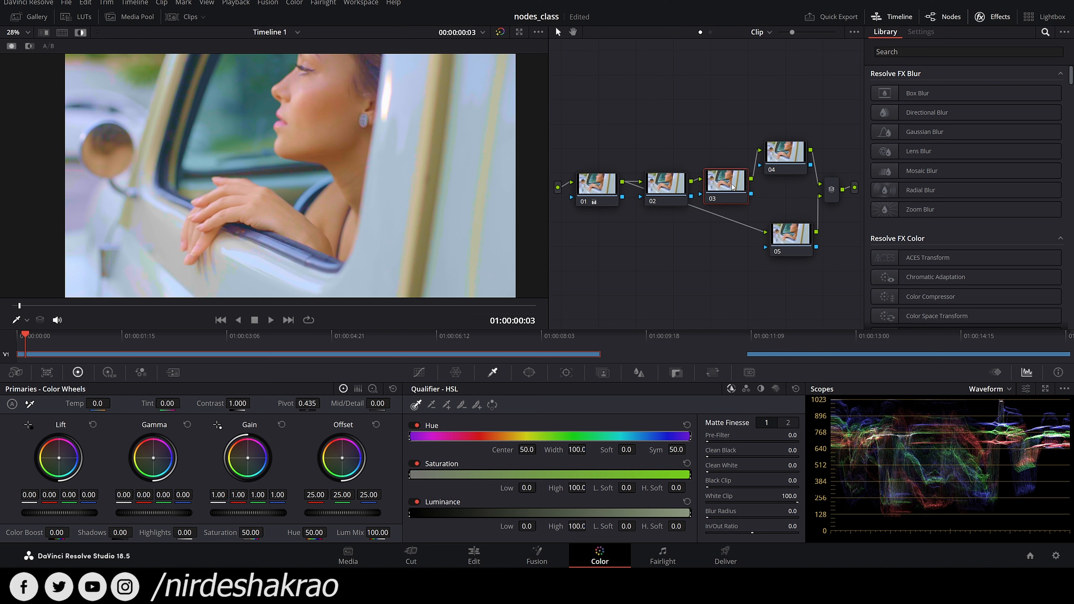
pyautogui.moveTo(342, 458); pyautogui.dragTo(355, 470)
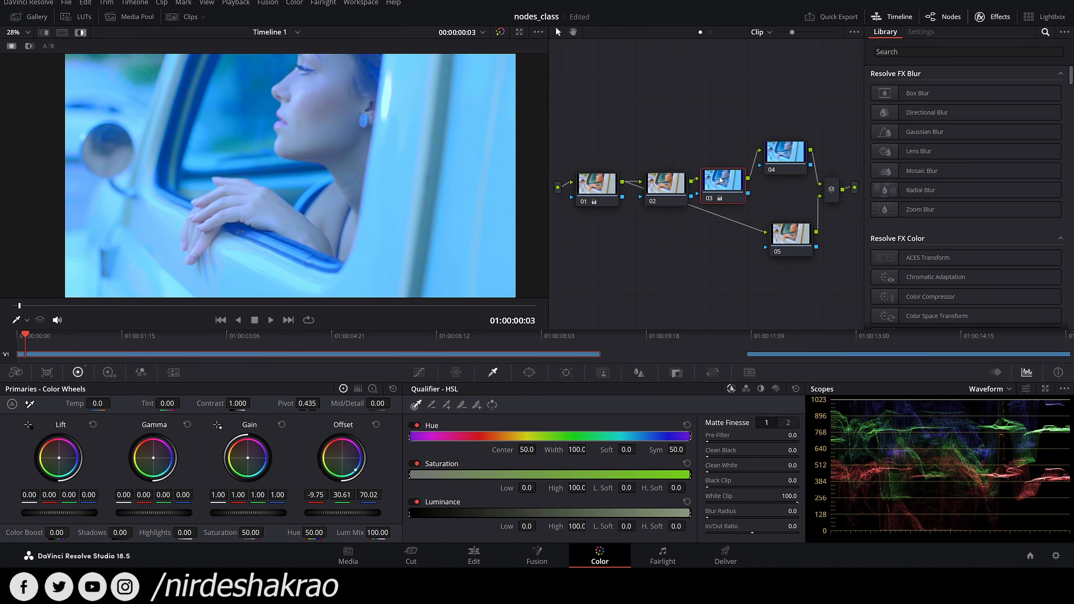
# - Qualify the woman's skin tone on node 05, sampling across her face and hand
pyautogui.moveTo(787, 237); pyautogui.dragTo(786, 245)
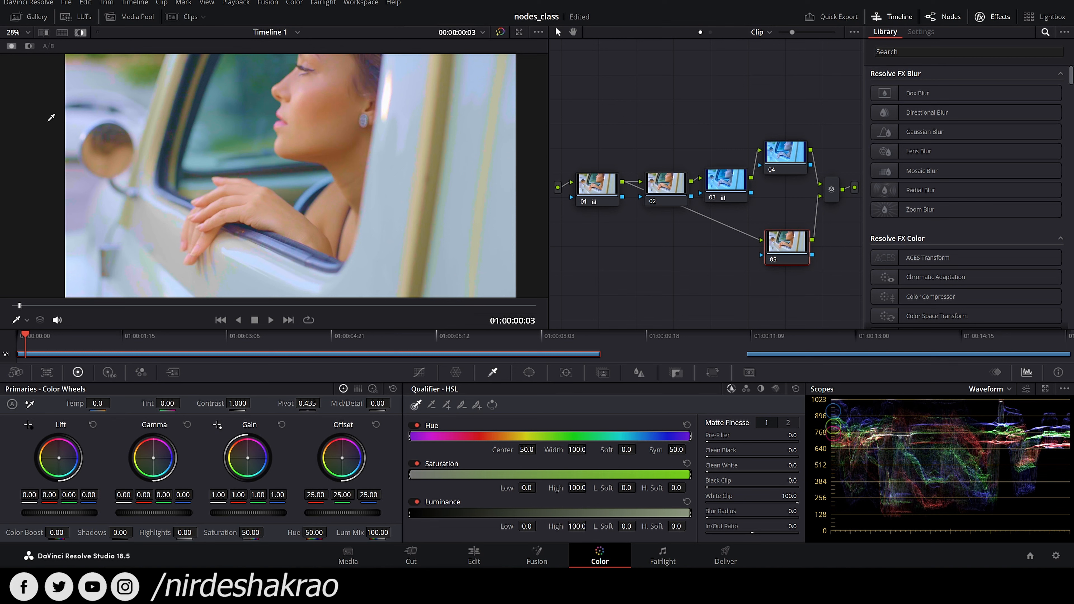
pyautogui.click(319, 142)
pyautogui.moveTo(320, 143)
pyautogui.mouseDown()
pyautogui.moveTo(296, 170)
pyautogui.moveTo(224, 203)
pyautogui.mouseUp()
# - Try to qualify the skin tone on the blue-tinted node 06, and undo the selection
pyautogui.click(785, 155)
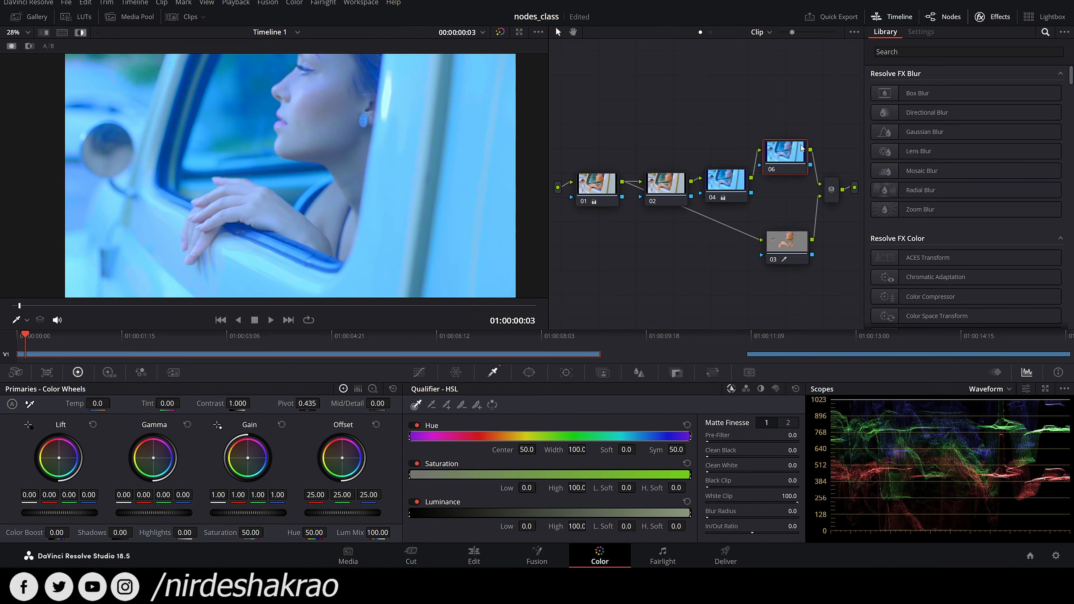
pyautogui.click(340, 146)
pyautogui.hotkey('ctrl', 'z')
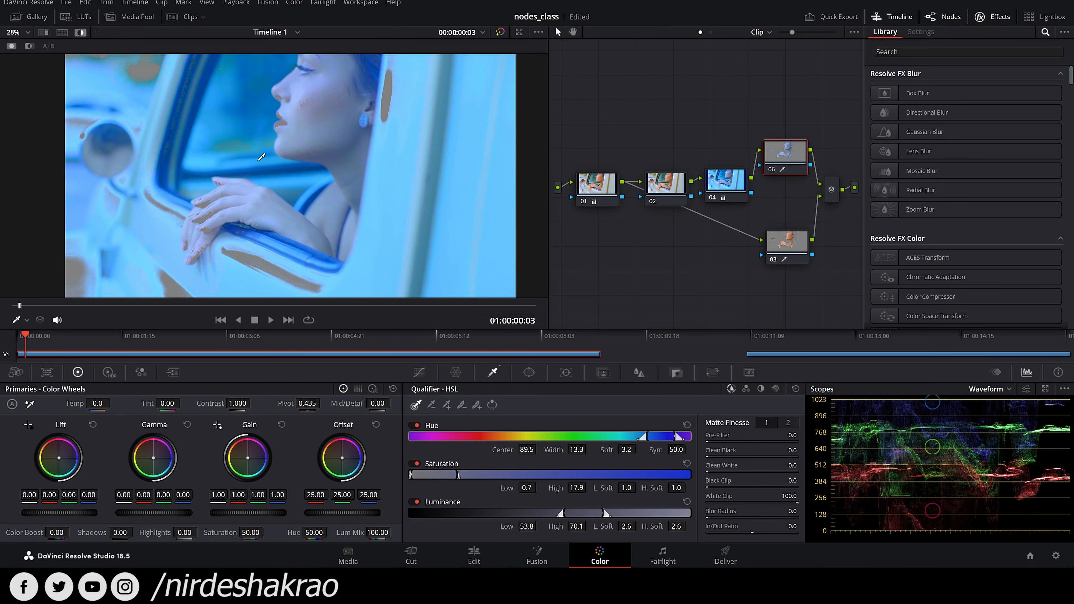
# - Spread the two branches apart, and feed node 03 from node 02's output instead of node 01
pyautogui.moveTo(788, 245); pyautogui.dragTo(740, 287)
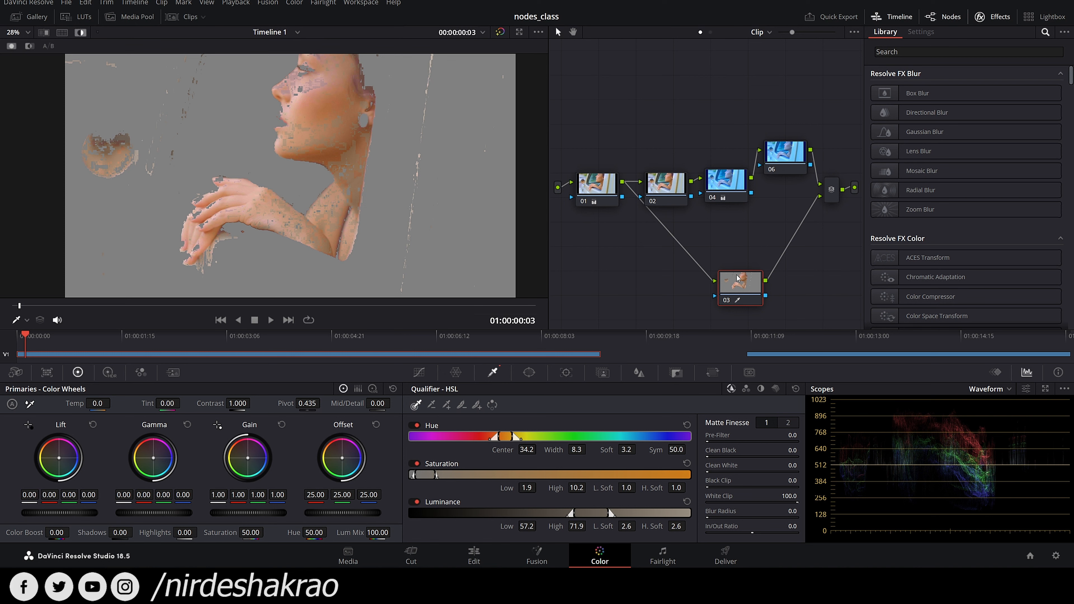
pyautogui.moveTo(660, 183); pyautogui.dragTo(664, 139)
pyautogui.moveTo(725, 194); pyautogui.dragTo(714, 280)
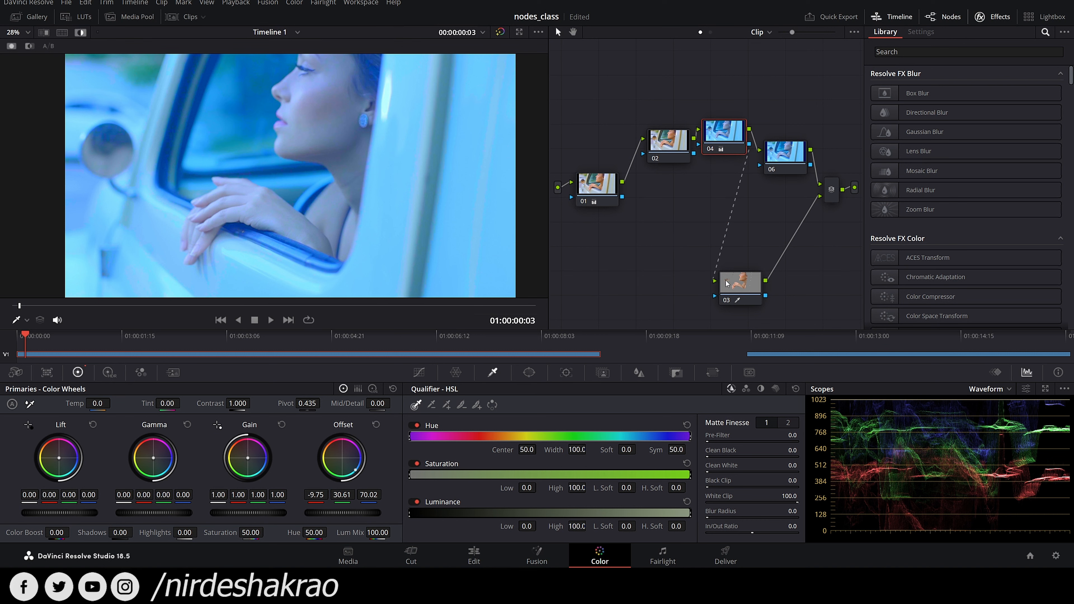
pyautogui.moveTo(693, 138); pyautogui.dragTo(714, 280)
pyautogui.moveTo(681, 160); pyautogui.dragTo(654, 154)
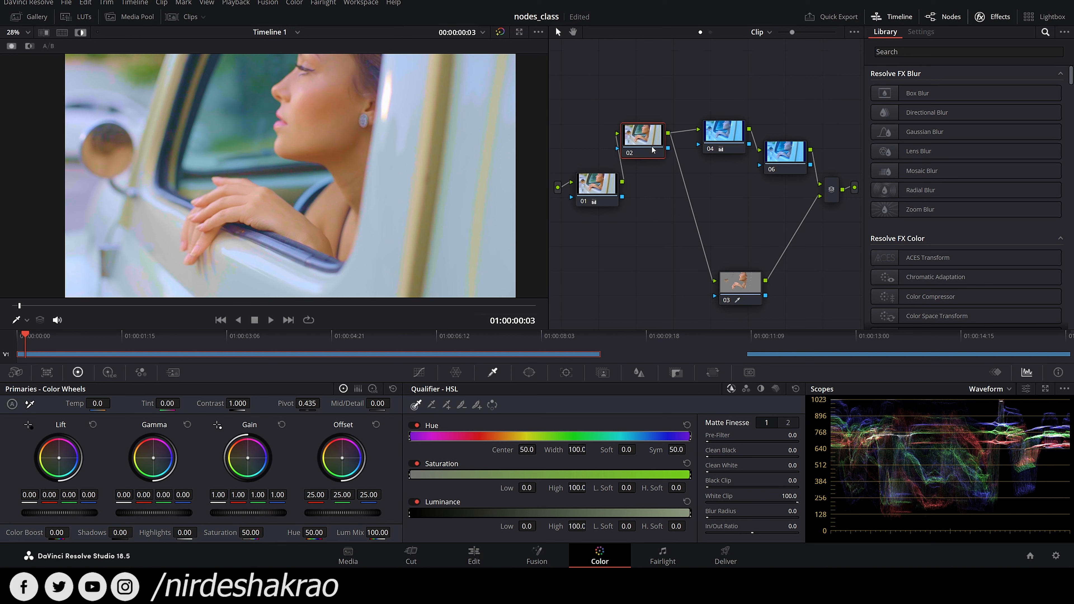
# - Delete nodes 03, 04 and 06 with their layer mixer, and line up node 02 with node 01
pyautogui.moveTo(700, 47); pyautogui.dragTo(769, 281)
pyautogui.press('Delete')
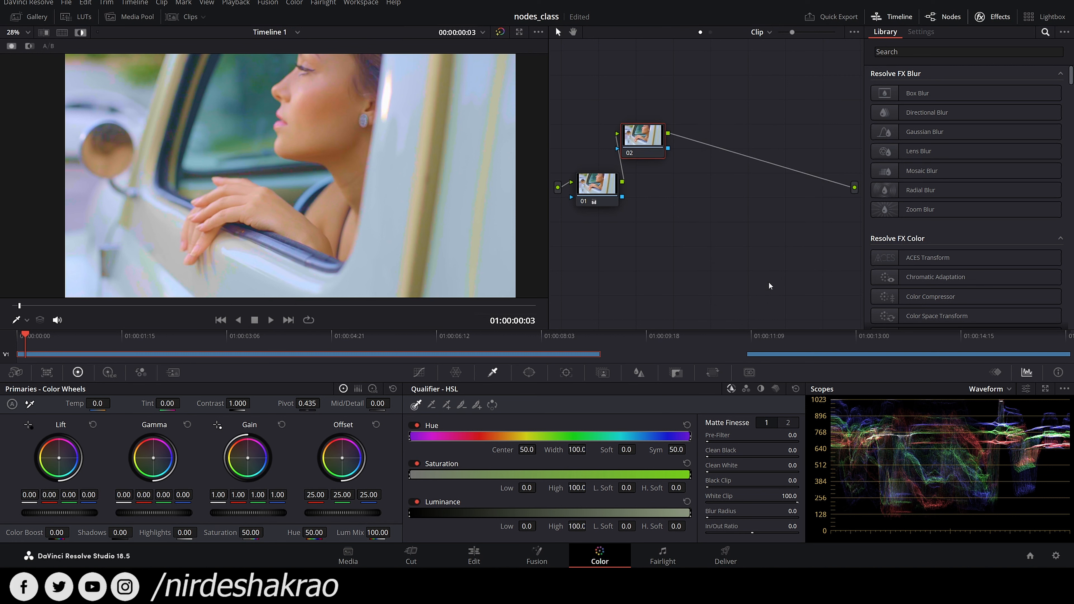
pyautogui.moveTo(642, 152); pyautogui.dragTo(694, 200)
pyautogui.moveTo(606, 206); pyautogui.dragTo(606, 203)
pyautogui.moveTo(688, 188); pyautogui.dragTo(695, 187)
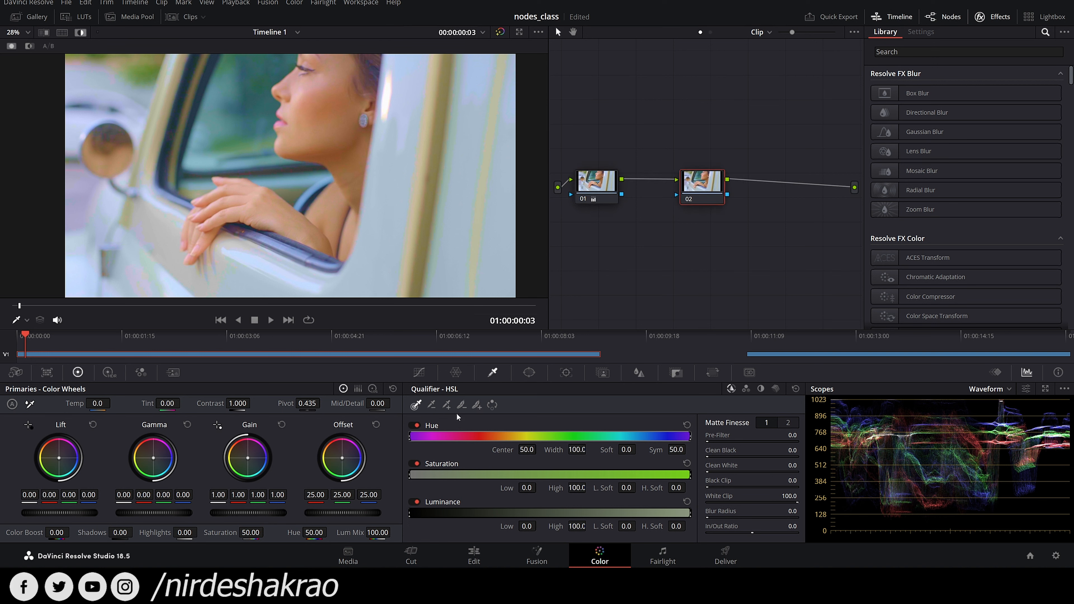
# - Qualify the woman's skin tone on node 02, sampling across her face
pyautogui.moveTo(354, 96)
pyautogui.mouseDown()
pyautogui.moveTo(320, 141)
pyautogui.moveTo(317, 77)
pyautogui.mouseUp()
pyautogui.click(334, 77)
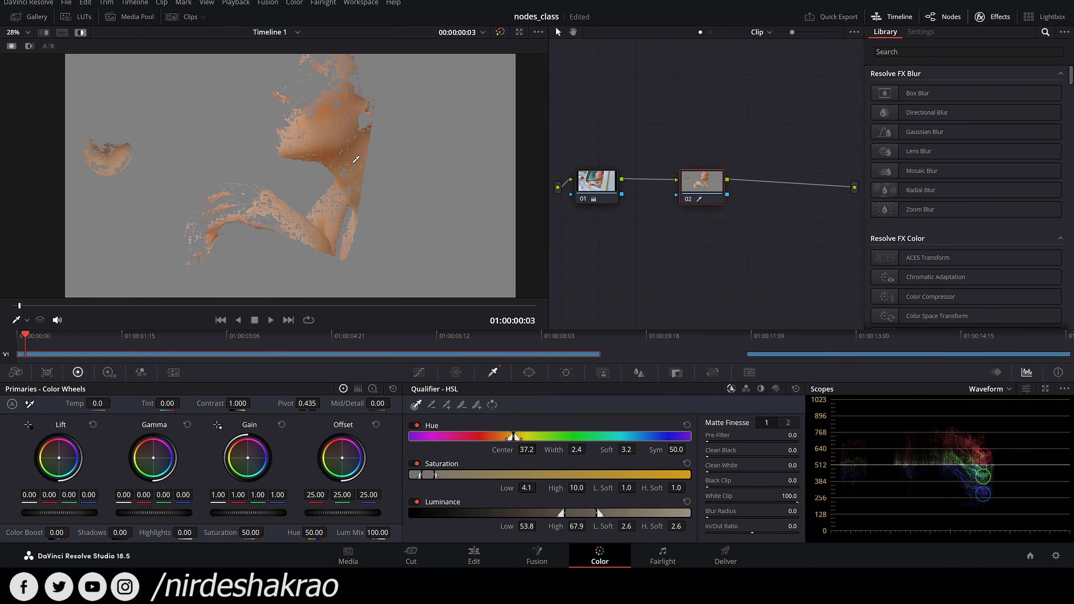
pyautogui.moveTo(333, 76); pyautogui.dragTo(320, 138)
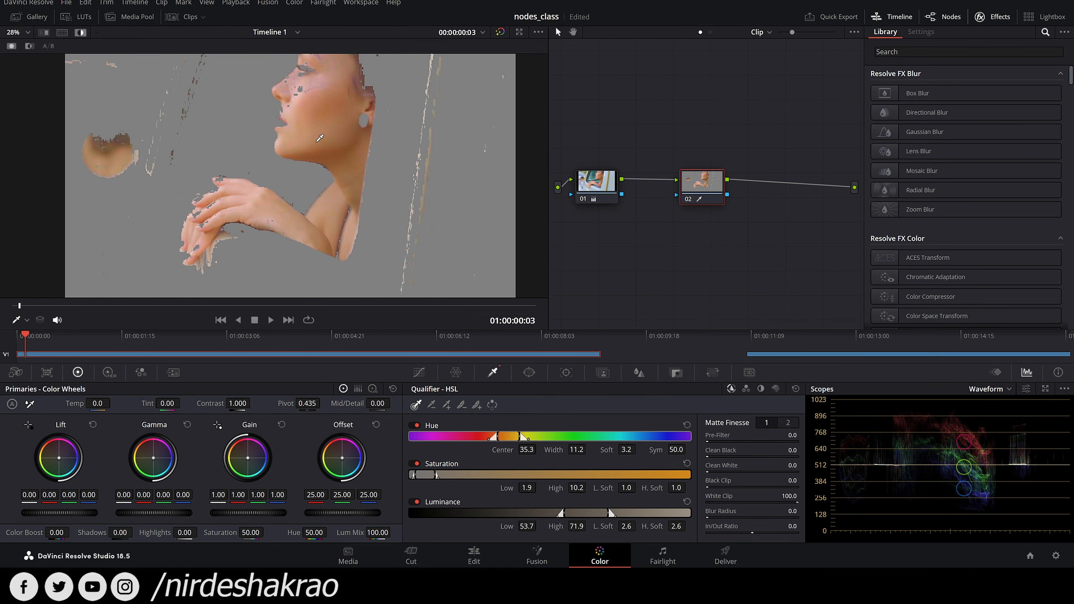
# - Add a serial node after node 02, and space the two nodes apart
pyautogui.hotkey('alt', 's')
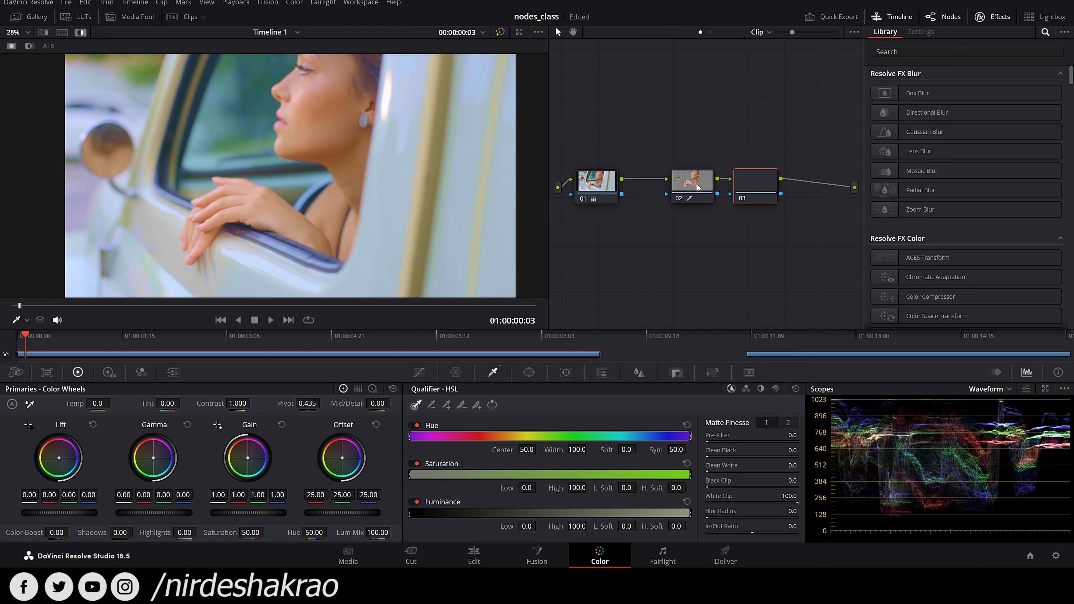
pyautogui.moveTo(767, 192); pyautogui.dragTo(777, 190)
pyautogui.click(693, 182)
pyautogui.moveTo(692, 182); pyautogui.dragTo(685, 175)
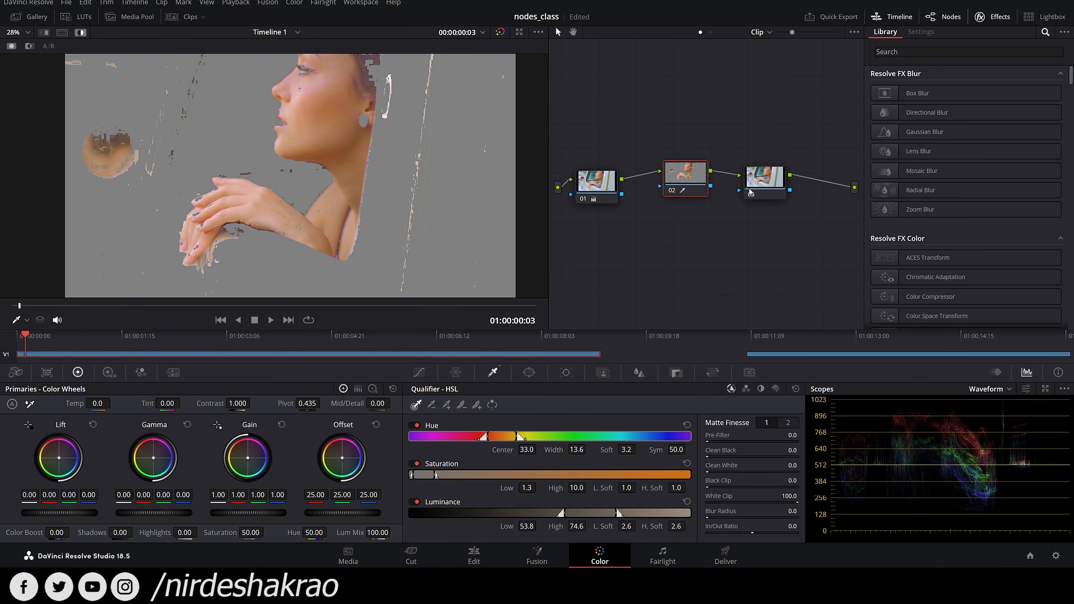
# - Try shifting the Offset color on node 03, and undo the change
pyautogui.click(757, 181)
pyautogui.moveTo(757, 181); pyautogui.dragTo(759, 175)
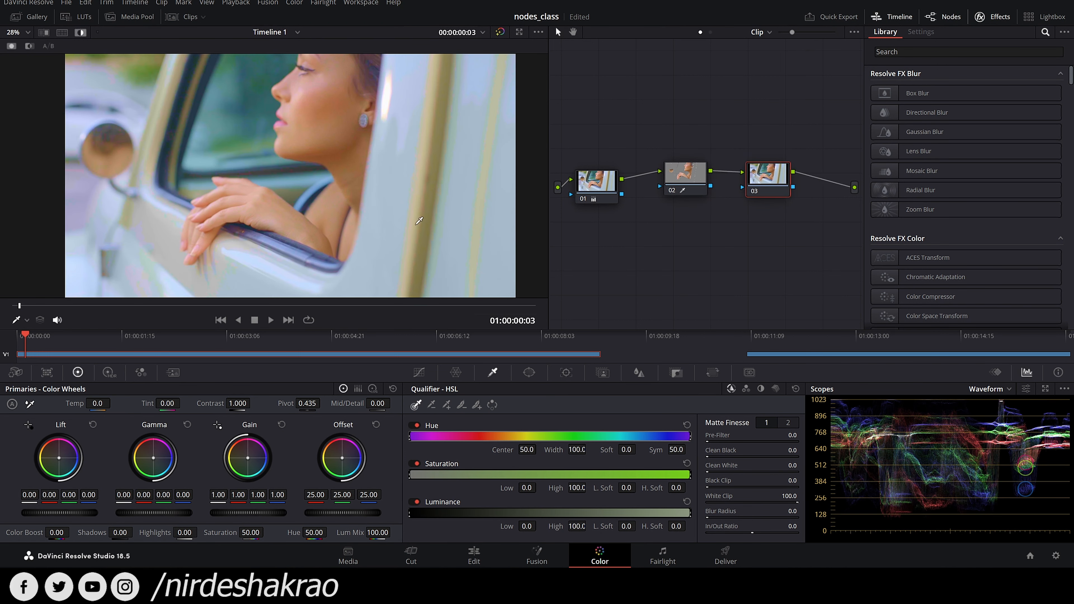
pyautogui.moveTo(344, 457); pyautogui.dragTo(335, 445)
pyautogui.hotkey('ctrl', 'z')
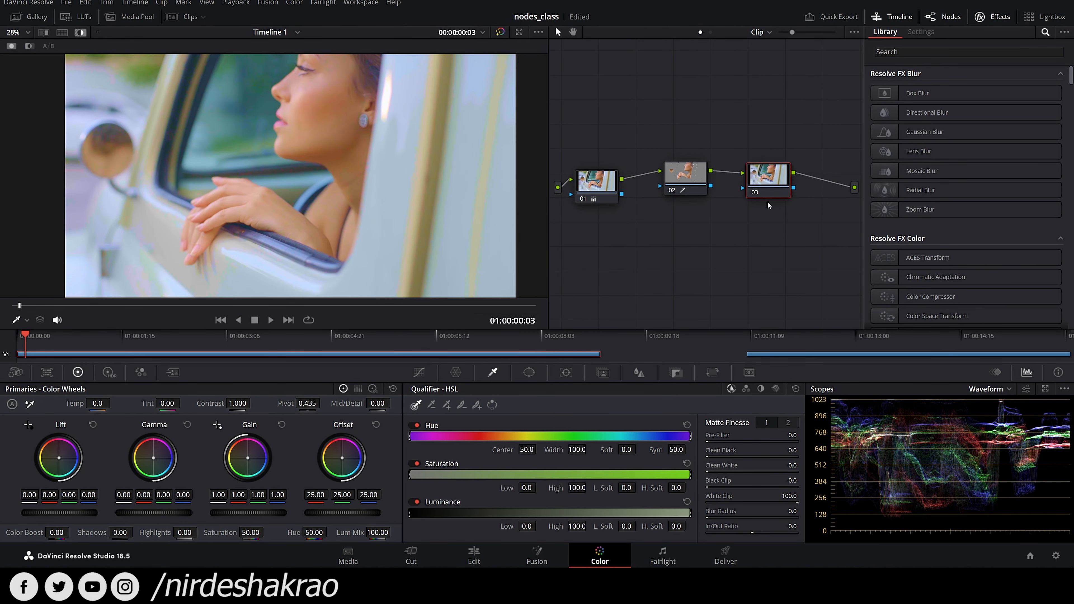
# - Connect node 02's key output to node 03's key input, and shift node 03's Offset toward blue (3.00, 28.30, 54.42)
pyautogui.moveTo(769, 188); pyautogui.dragTo(738, 184)
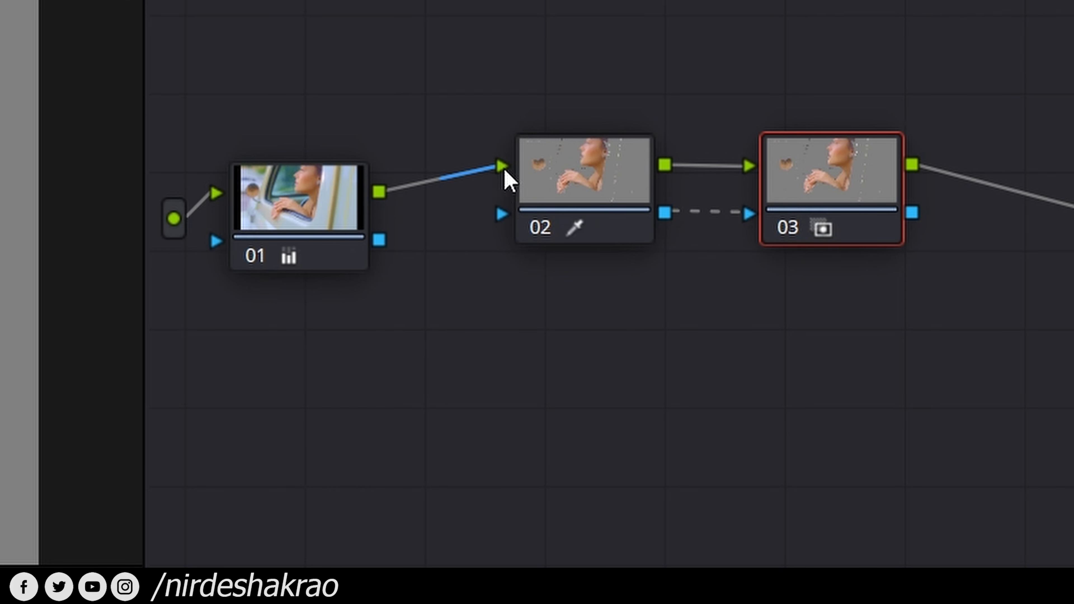
pyautogui.moveTo(329, 189); pyautogui.dragTo(364, 191)
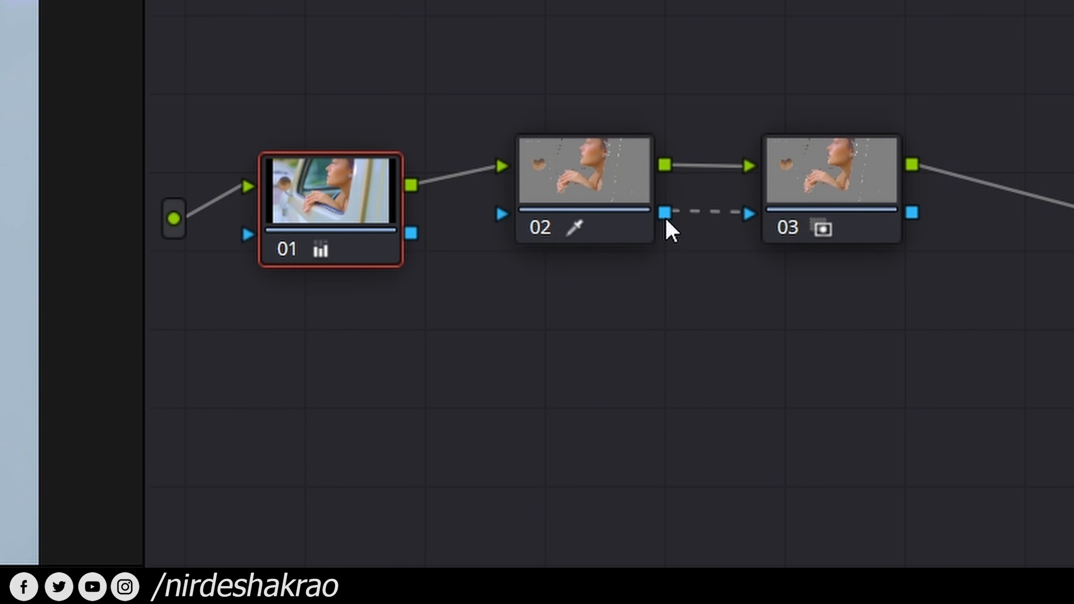
pyautogui.moveTo(835, 180); pyautogui.dragTo(846, 175)
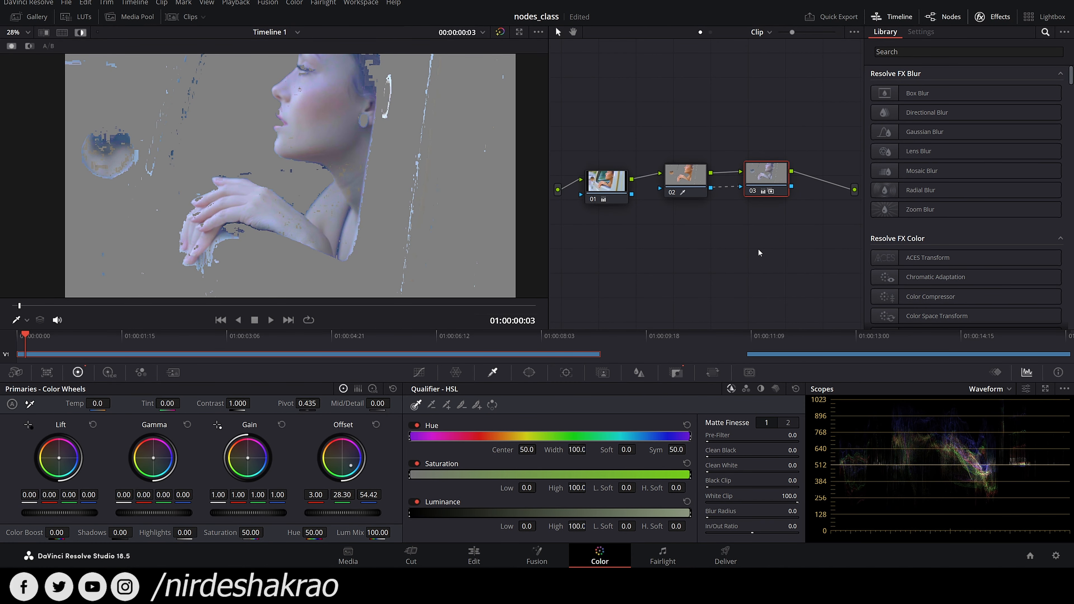
# - Delete nodes 03 and 02
pyautogui.press('Delete')
pyautogui.press('Delete')
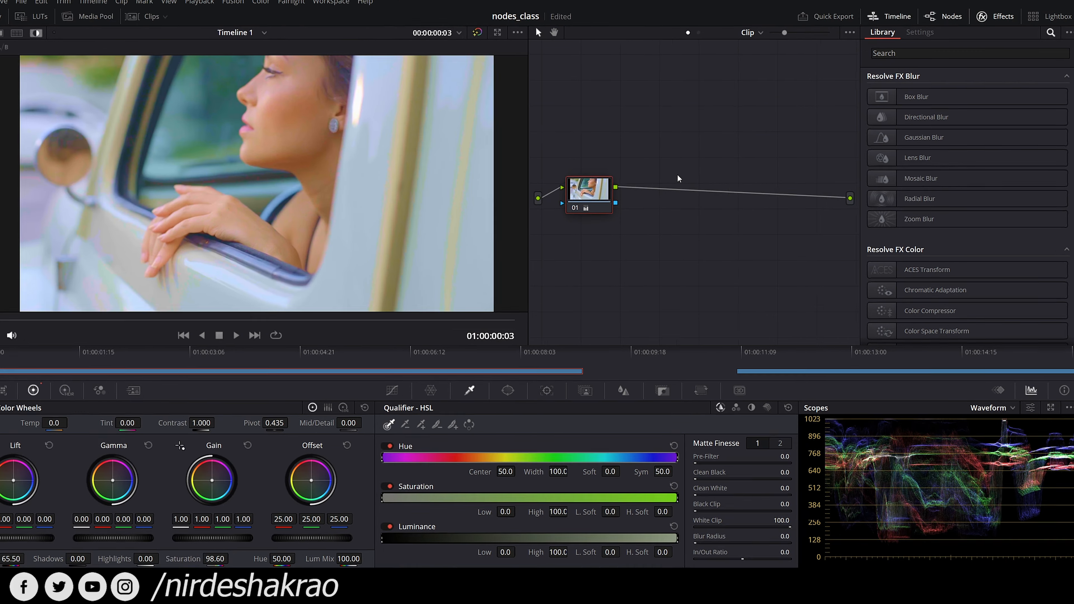
# - Look over the node types that can be added to the graph
pyautogui.rightClick(651, 64)
pyautogui.moveTo(608, 134)
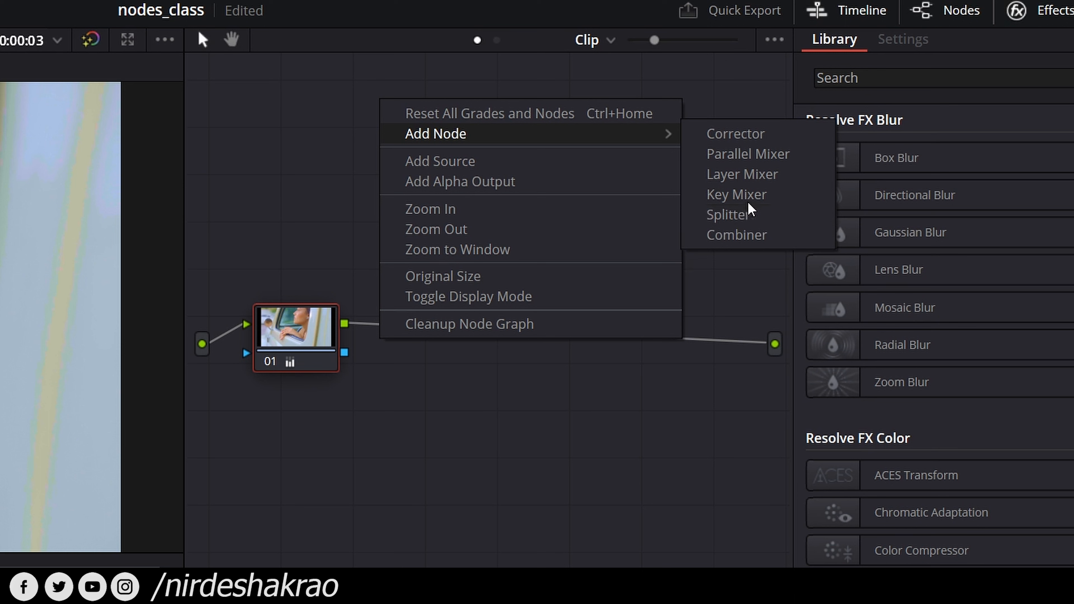
pyautogui.click(383, 419)
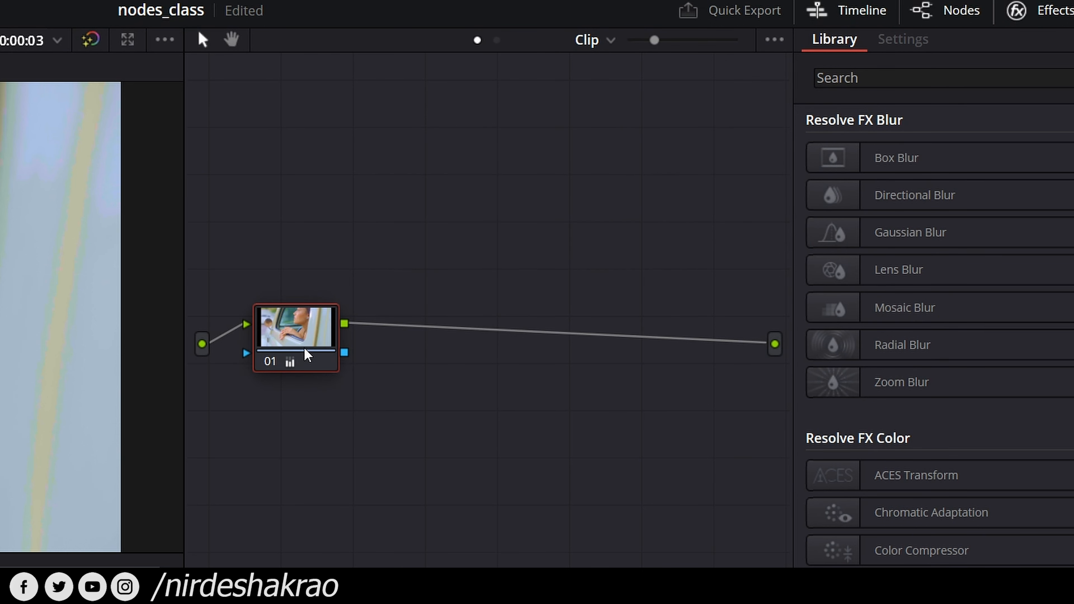
# - Add a Key Mixer node and place it below node 01's output connection, after moving node 01 away from the source
pyautogui.moveTo(293, 327); pyautogui.dragTo(323, 341)
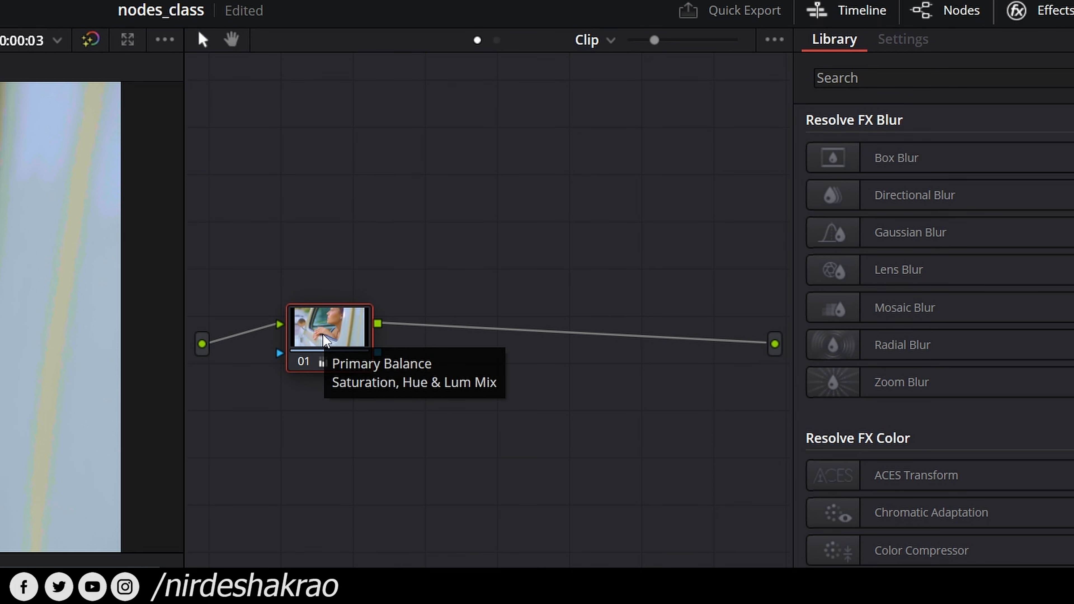
pyautogui.moveTo(325, 341); pyautogui.dragTo(324, 326)
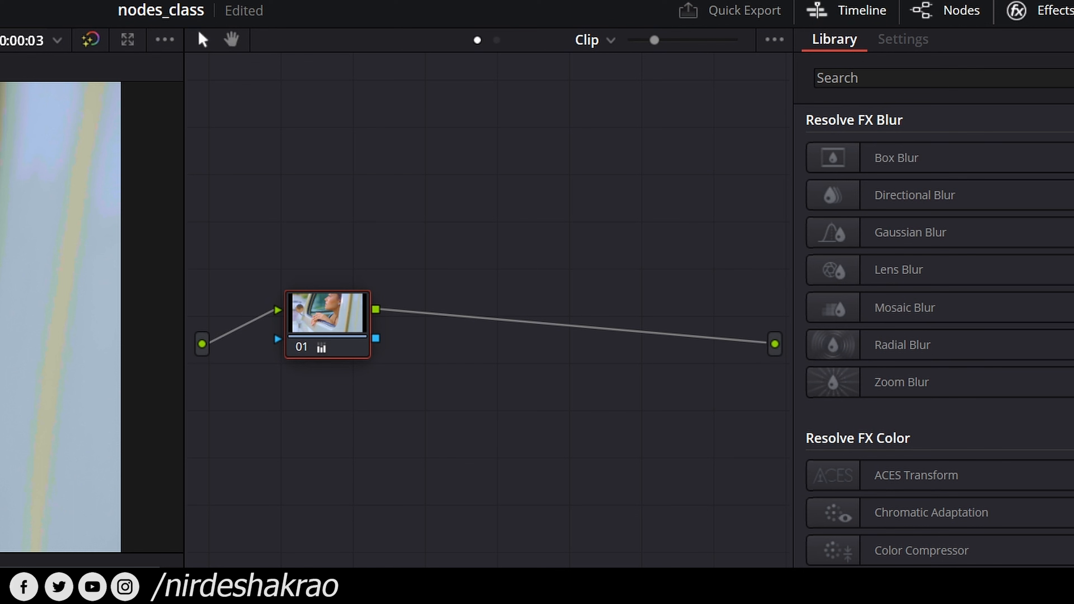
pyautogui.rightClick(446, 118)
pyautogui.moveTo(472, 153)
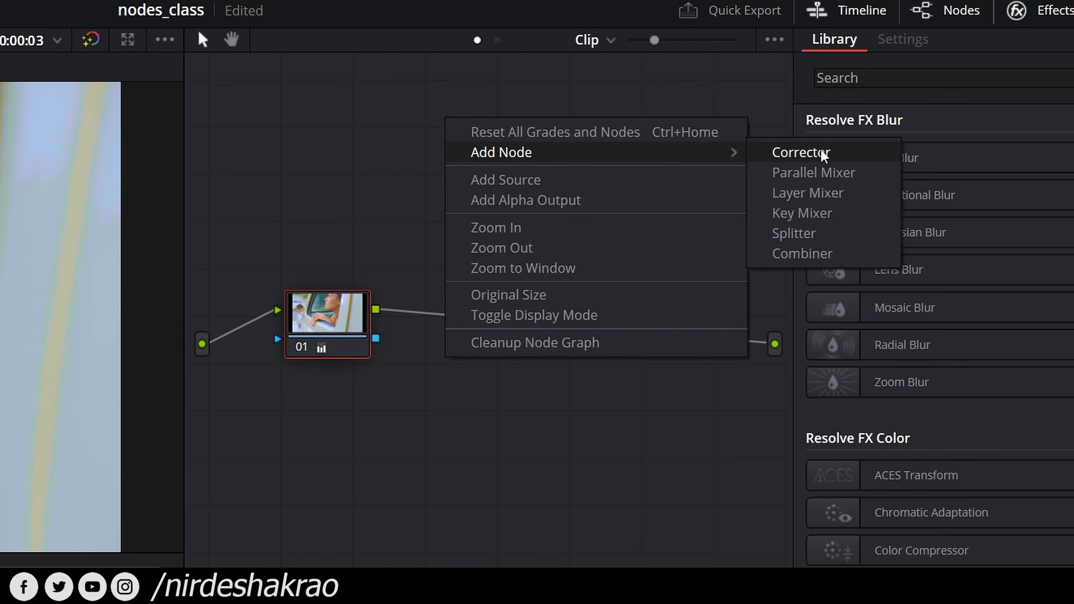
pyautogui.click(802, 213)
pyautogui.moveTo(438, 127); pyautogui.dragTo(466, 420)
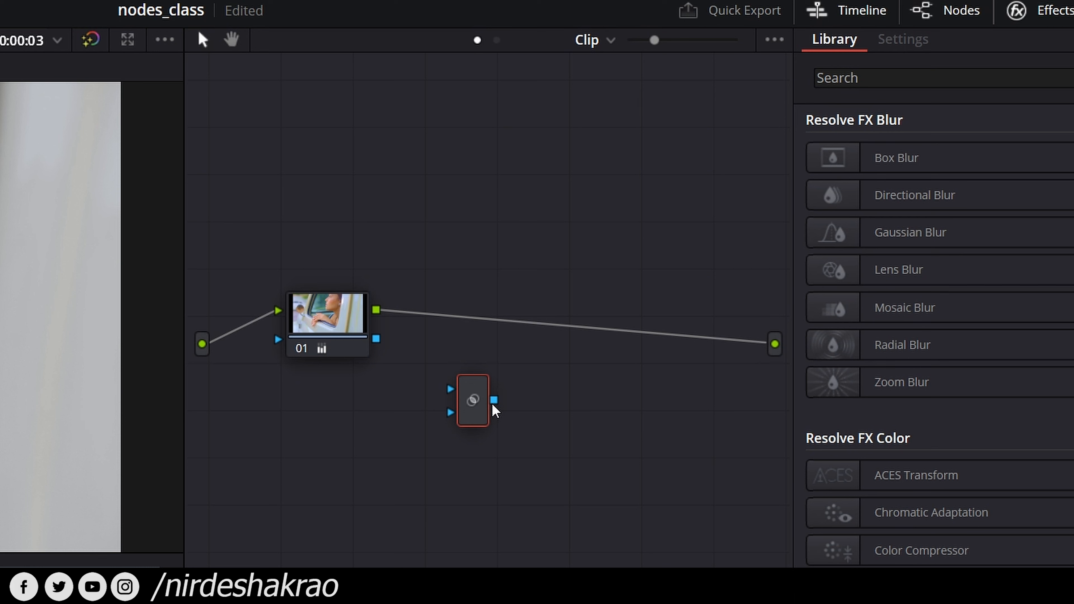
pyautogui.moveTo(484, 424)
pyautogui.mouseDown()
pyautogui.moveTo(487, 403)
pyautogui.moveTo(483, 426)
pyautogui.mouseUp()
# - Connect node 01's key output to the Key Mixer, and add a serial node after node 01, placed above it
pyautogui.moveTo(377, 340); pyautogui.dragTo(484, 403)
pyautogui.click(343, 326)
pyautogui.hotkey('alt', 's')
pyautogui.moveTo(448, 322); pyautogui.dragTo(437, 203)
# - Reposition the Key Mixer, and connect node 03's key output to its second input
pyautogui.click(487, 383)
pyautogui.moveTo(487, 394); pyautogui.dragTo(590, 379)
pyautogui.moveTo(489, 219); pyautogui.dragTo(499, 432)
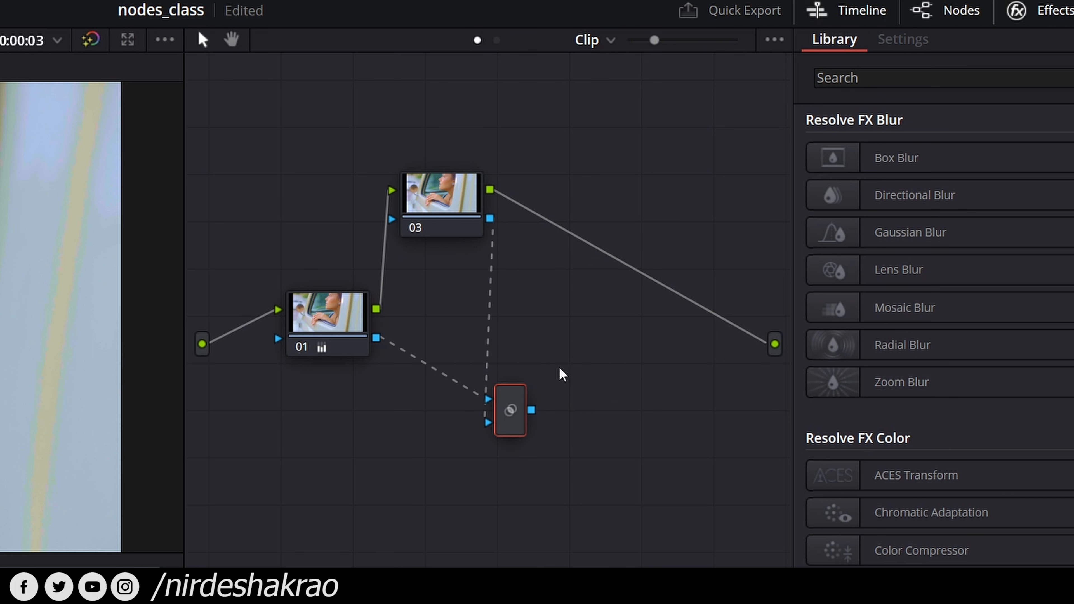
# - Add a serial node after node 03, place it before the graph output, and shift the Key Mixer toward it
pyautogui.click(428, 191)
pyautogui.hotkey('alt', 's')
pyautogui.moveTo(564, 210); pyautogui.dragTo(691, 317)
pyautogui.moveTo(513, 417)
pyautogui.mouseDown()
pyautogui.moveTo(544, 357)
pyautogui.moveTo(541, 444)
pyautogui.moveTo(508, 404)
pyautogui.moveTo(524, 405)
pyautogui.mouseUp()
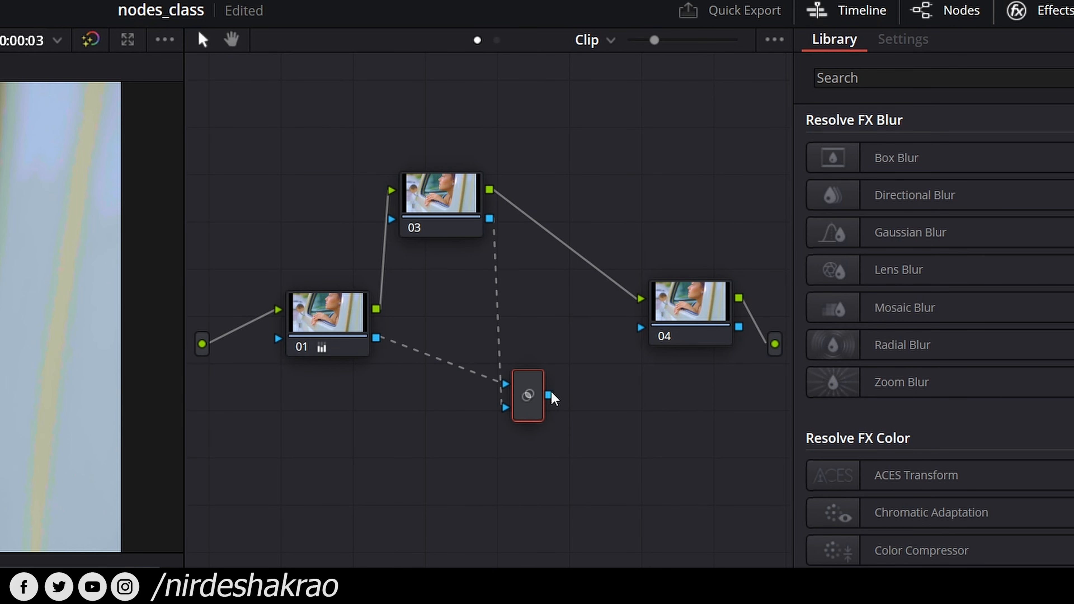
# - Rearrange nodes 01 and 03, and connect the Key Mixer's output to node 04's key input
pyautogui.moveTo(333, 316); pyautogui.dragTo(297, 286)
pyautogui.moveTo(449, 194); pyautogui.dragTo(440, 208)
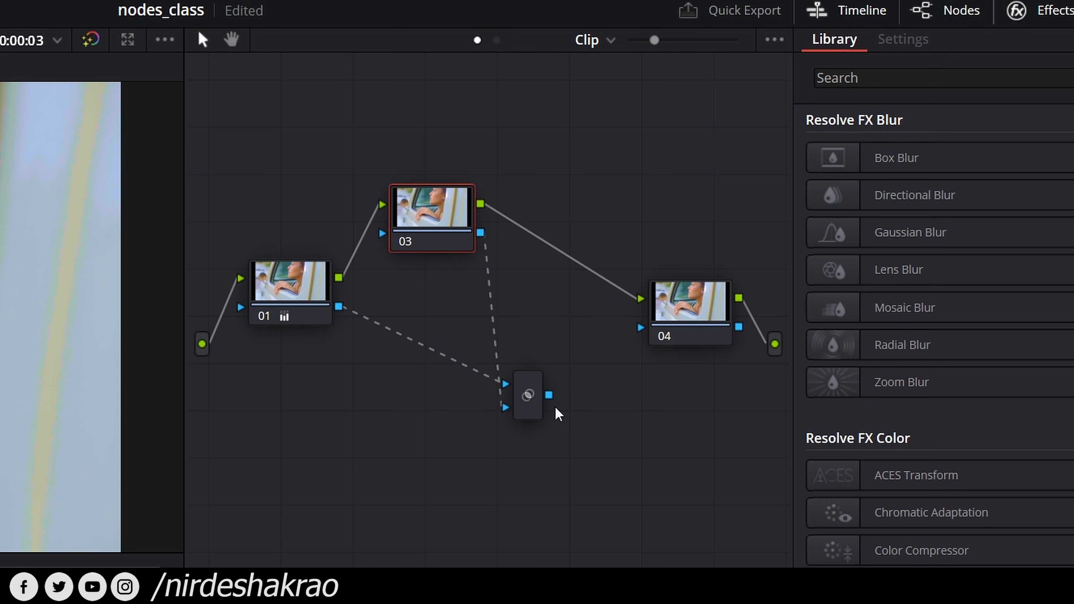
pyautogui.moveTo(553, 398); pyautogui.dragTo(641, 327)
pyautogui.moveTo(704, 306); pyautogui.dragTo(696, 292)
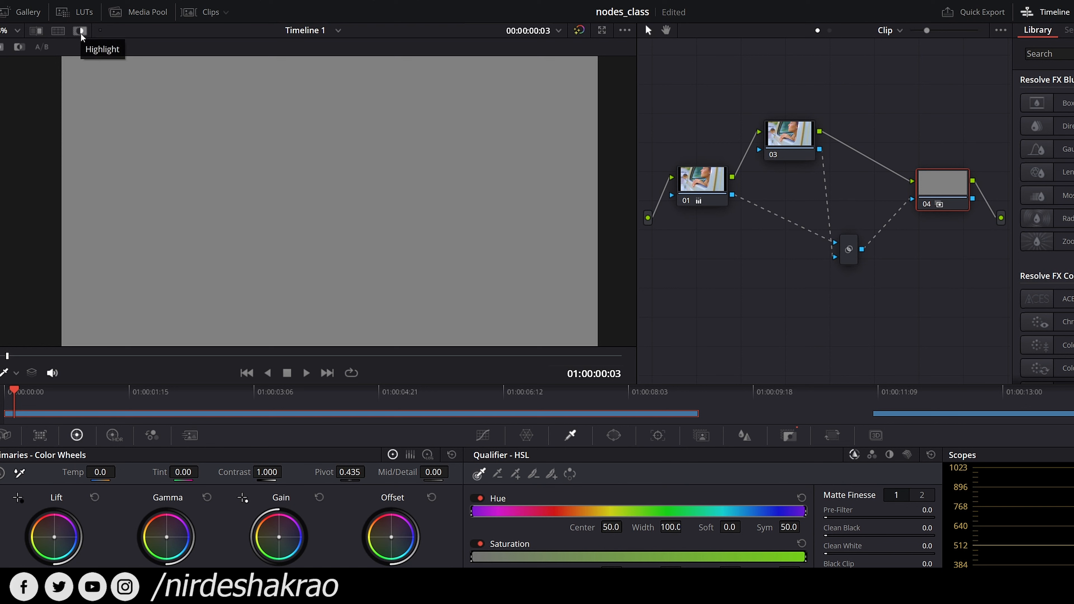
# - Add a circular window to node 01 and enlarge it to surround the woman and the car window
pyautogui.click(705, 189)
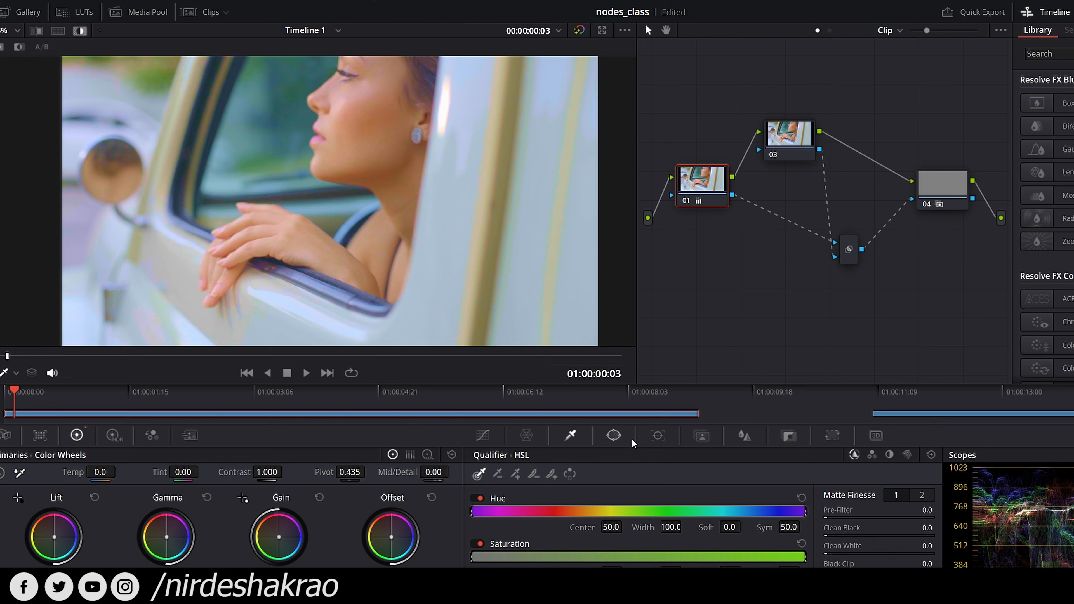
pyautogui.click(614, 435)
pyautogui.click(491, 535)
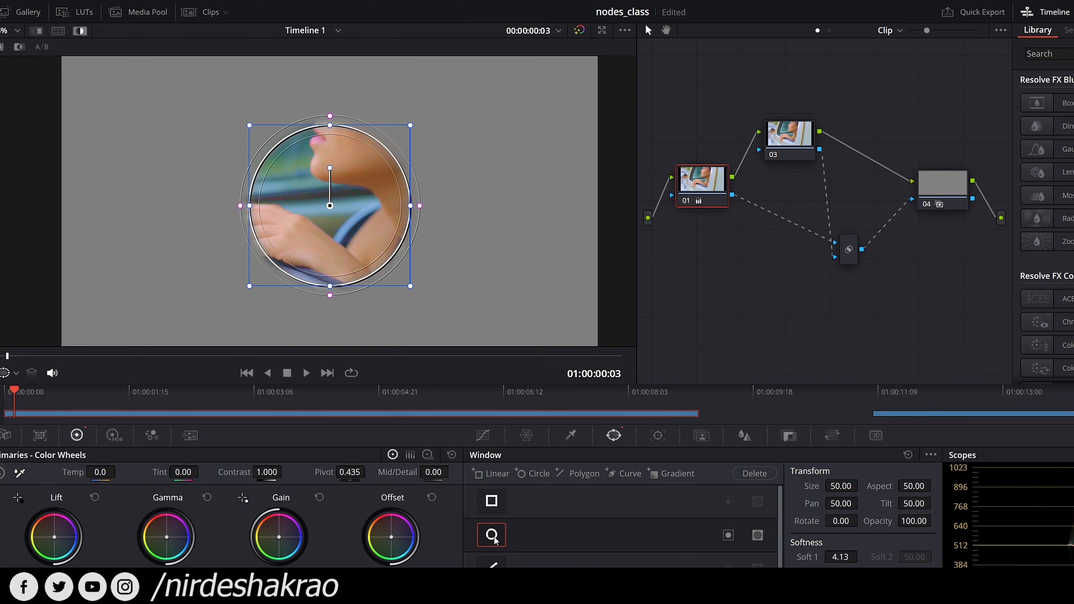
pyautogui.moveTo(372, 254); pyautogui.dragTo(377, 234)
pyautogui.moveTo(414, 267); pyautogui.dragTo(510, 360)
pyautogui.moveTo(449, 239)
pyautogui.mouseDown()
pyautogui.moveTo(451, 257)
pyautogui.moveTo(450, 234)
pyautogui.mouseUp()
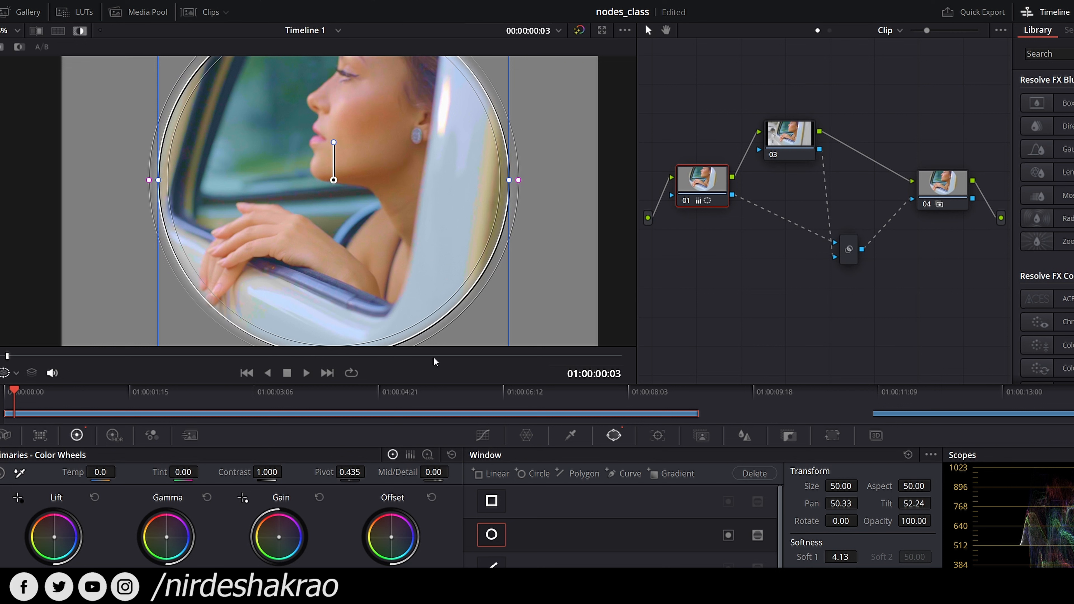
# - Compare the highlighted circular key on node 01 and node 04, nudging the nodes and the Key Mixer slightly
pyautogui.moveTo(701, 181); pyautogui.dragTo(699, 189)
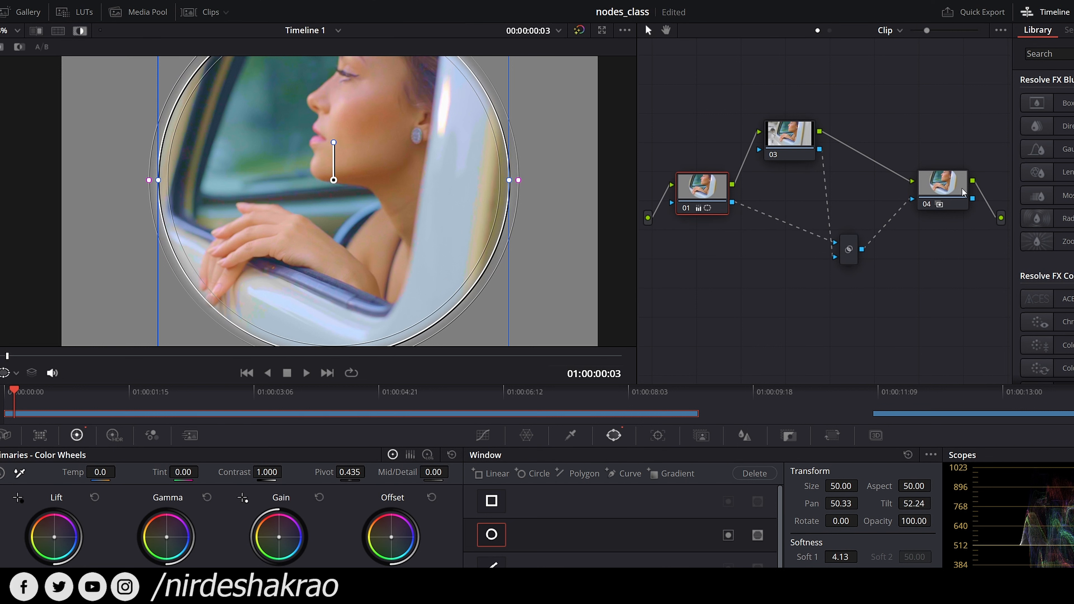
pyautogui.moveTo(974, 192); pyautogui.dragTo(982, 192)
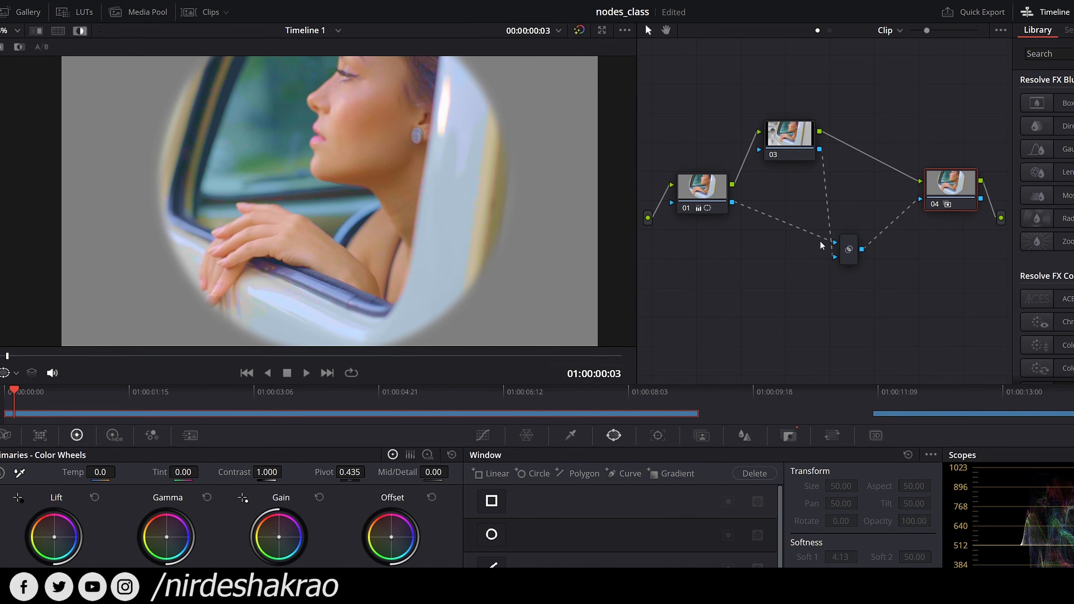
pyautogui.moveTo(848, 236); pyautogui.dragTo(847, 233)
pyautogui.click(957, 183)
# - Add a rectangular window to node 03 and stretch it sideways into a band spanning the full frame width
pyautogui.click(787, 143)
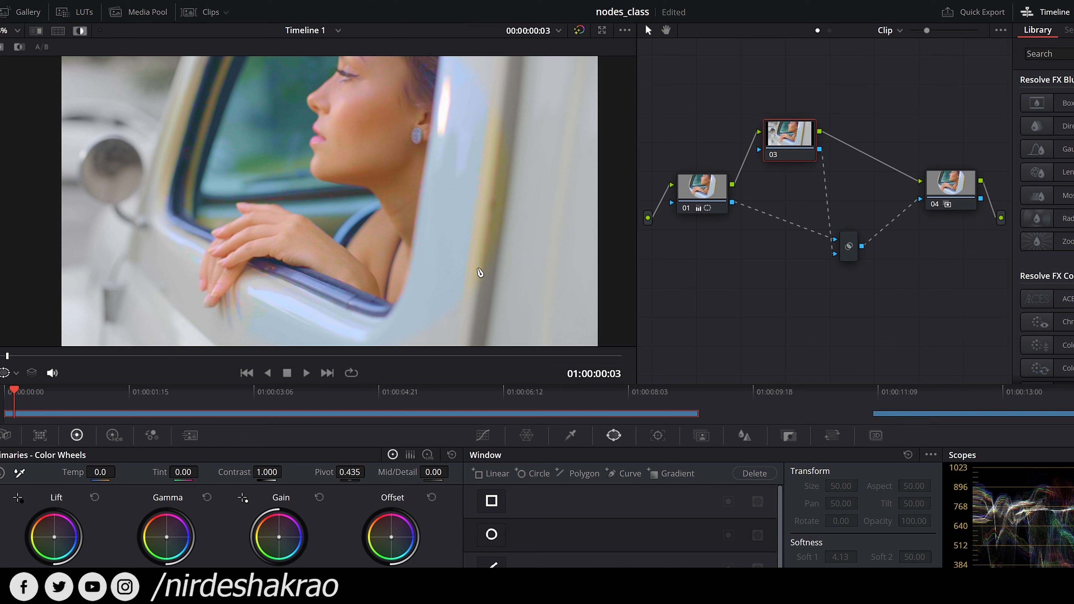
pyautogui.click(491, 502)
pyautogui.moveTo(440, 206); pyautogui.dragTo(613, 205)
pyautogui.moveTo(438, 206); pyautogui.dragTo(621, 206)
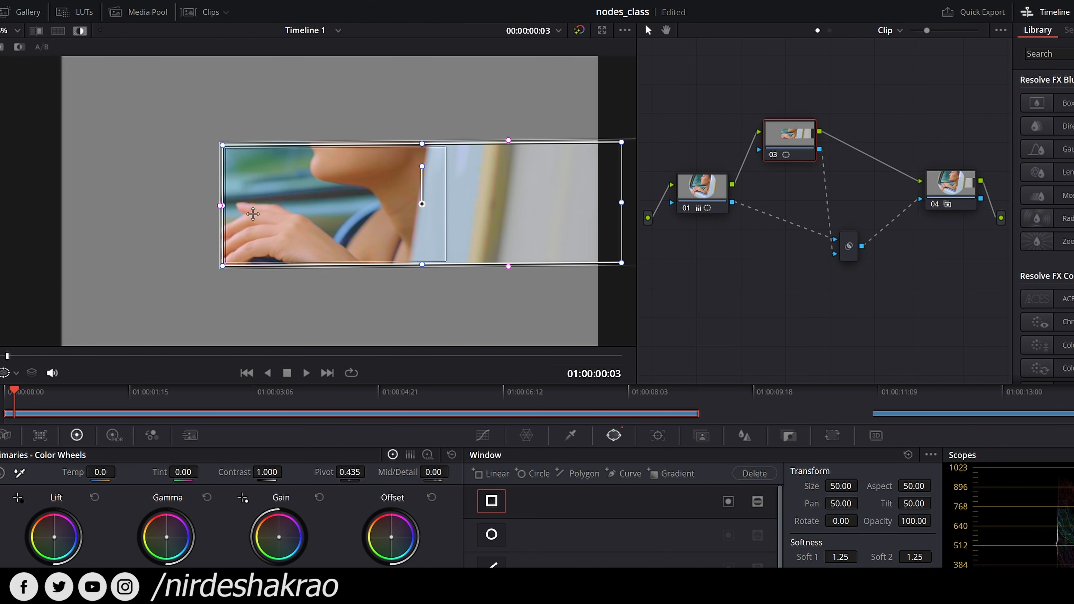
pyautogui.moveTo(220, 206); pyautogui.dragTo(0, 192)
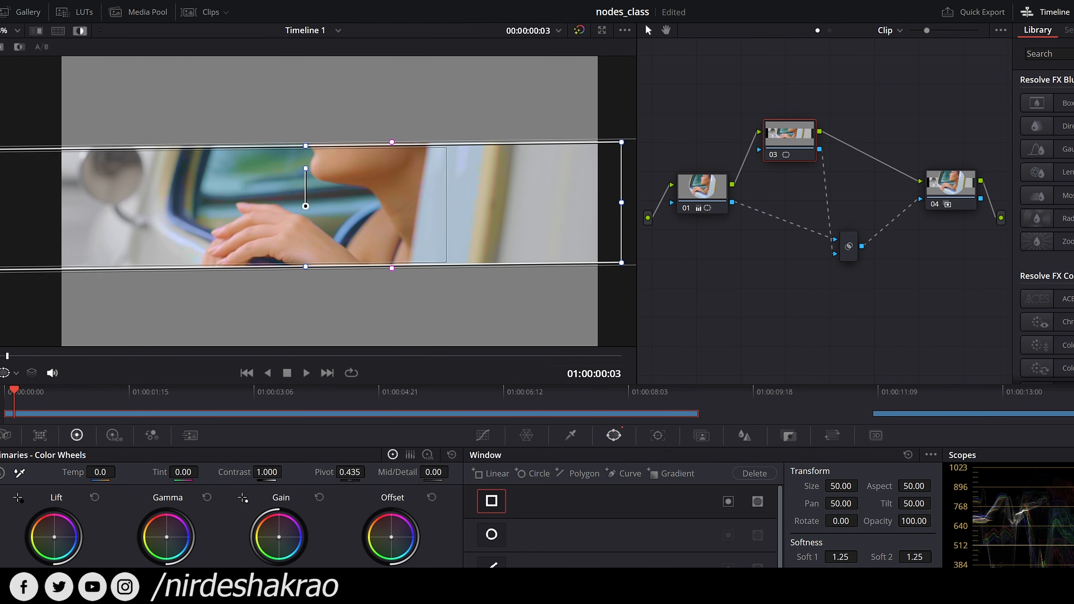
# - Check node 03's window and view the combined matte on the Key Mixer
pyautogui.hotkey('shift', 's')
pyautogui.click(789, 134)
pyautogui.click(847, 249)
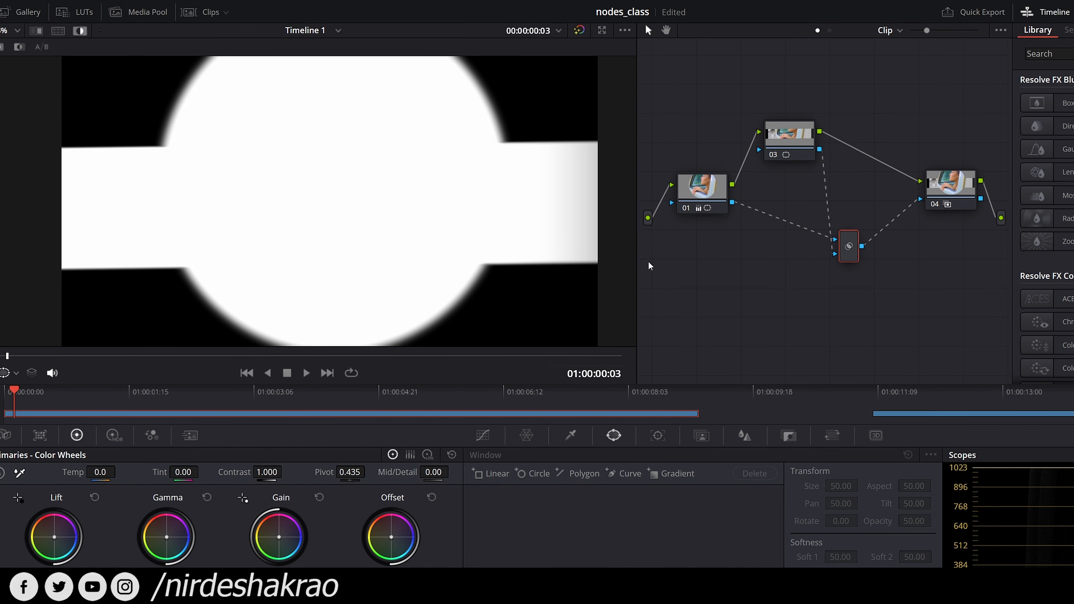
# - Turn off Highlight on node 04 and push its Offset color balance strongly toward orange
pyautogui.click(956, 188)
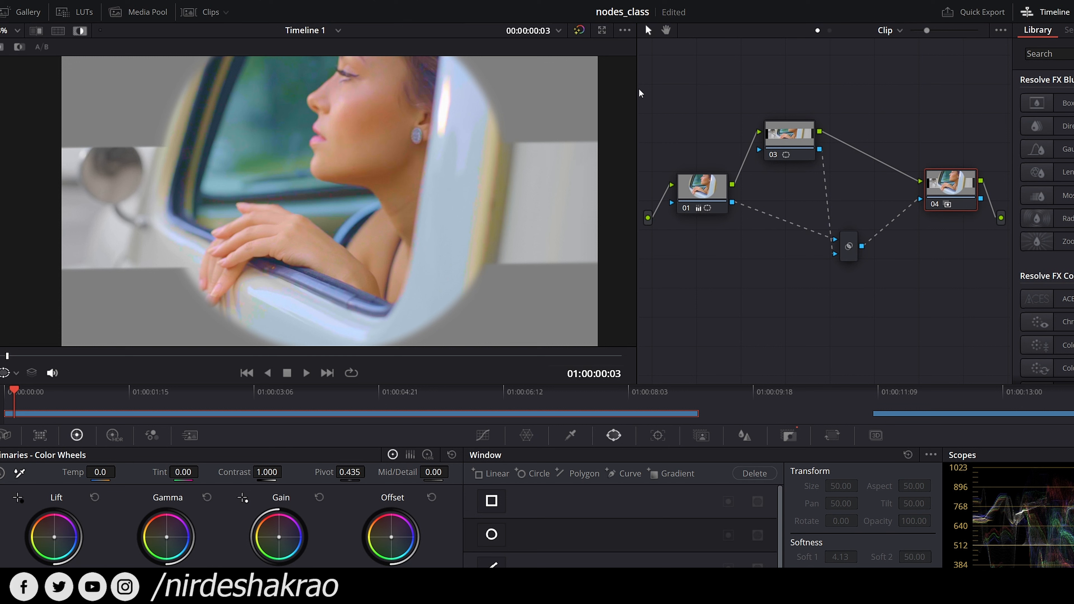
pyautogui.click(80, 31)
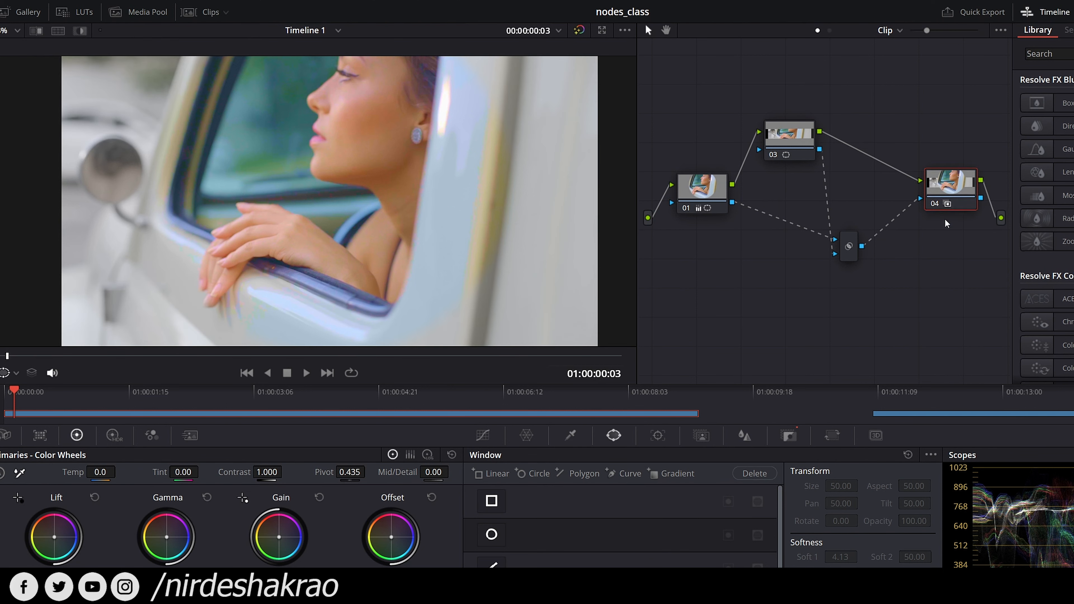
pyautogui.moveTo(404, 538); pyautogui.dragTo(338, 342)
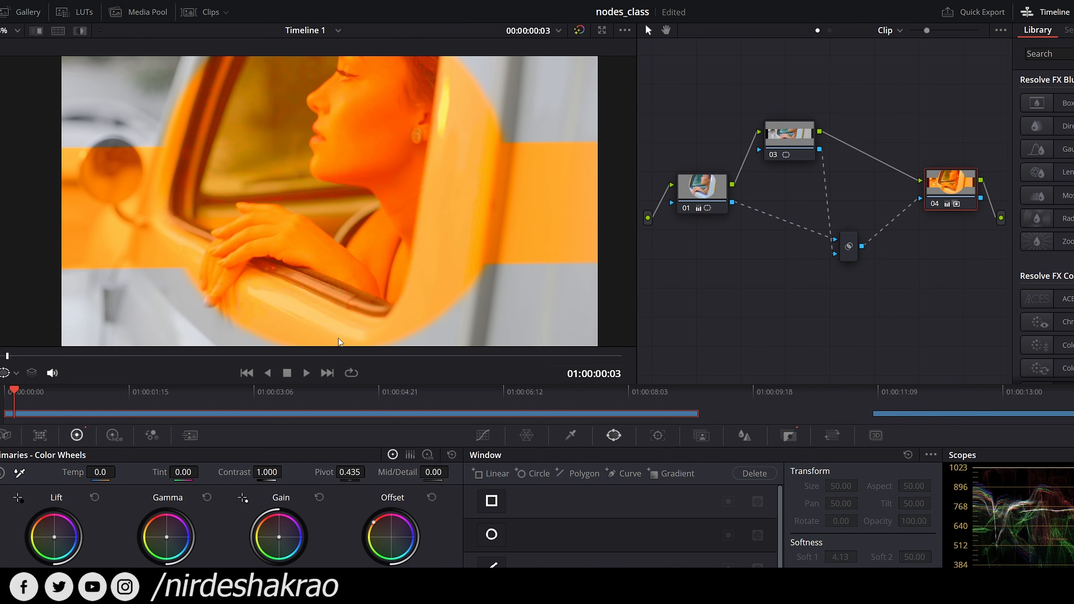
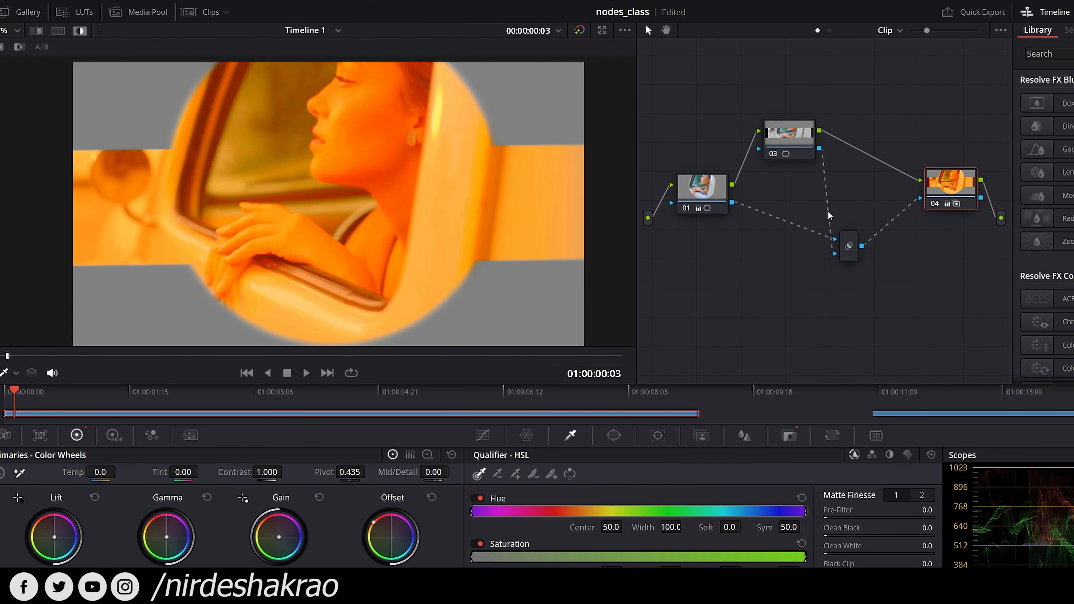
# - Delete the Key Mixer and both serial nodes after node 01
pyautogui.moveTo(847, 254); pyautogui.dragTo(852, 252)
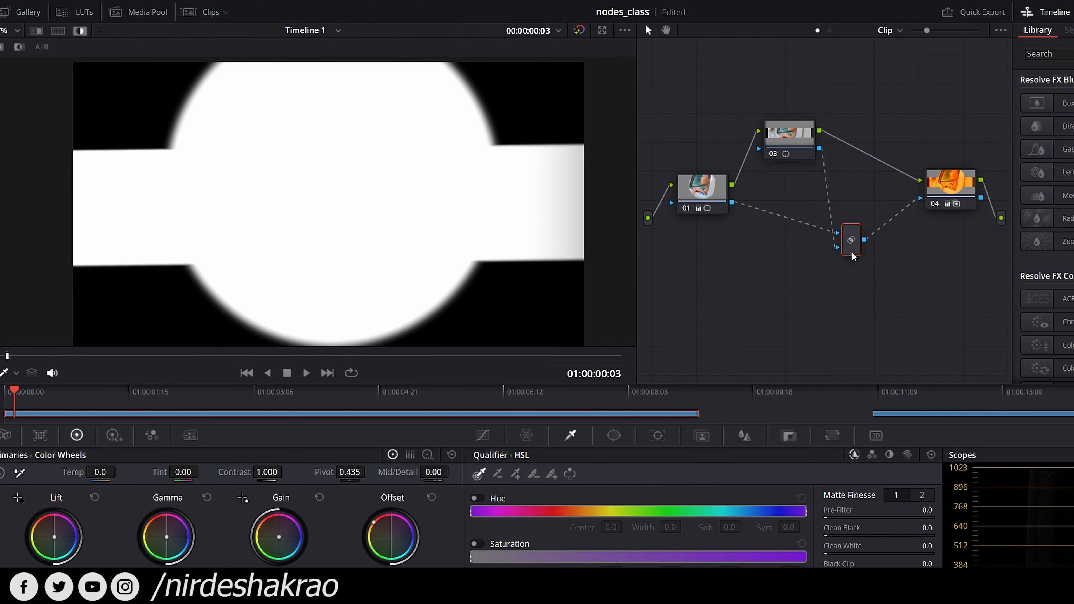
pyautogui.press('Delete')
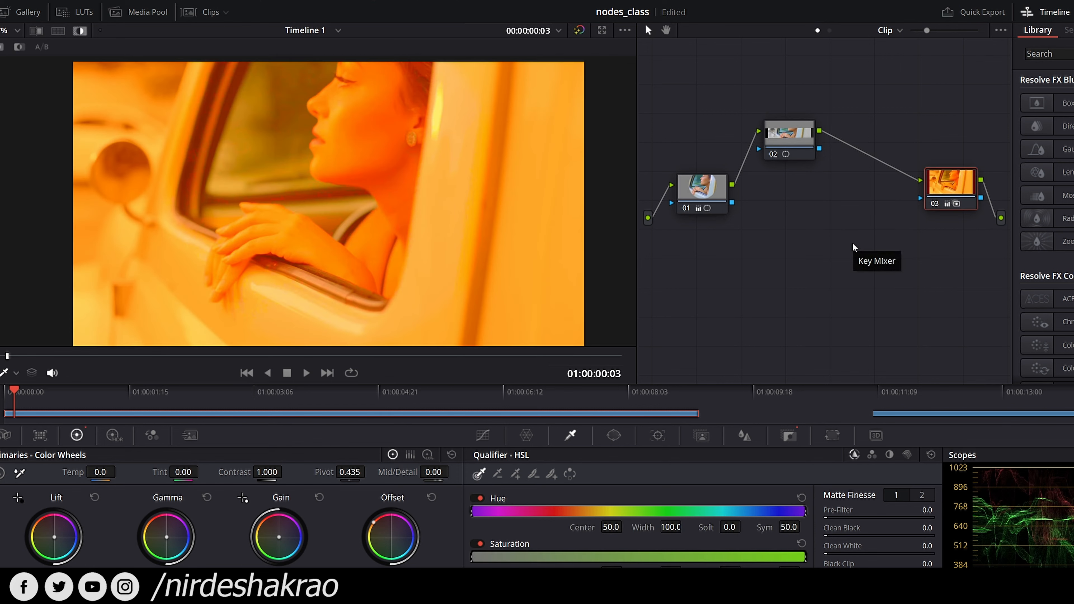
pyautogui.moveTo(798, 147); pyautogui.dragTo(804, 184)
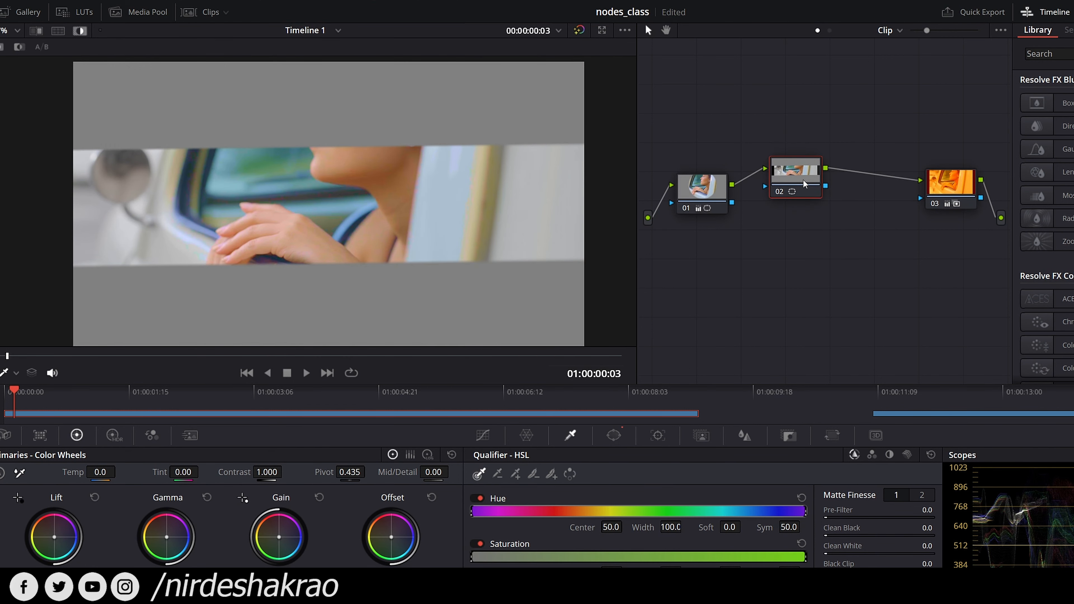
pyautogui.press('Delete')
pyautogui.rightClick(956, 177)
pyautogui.click(939, 191)
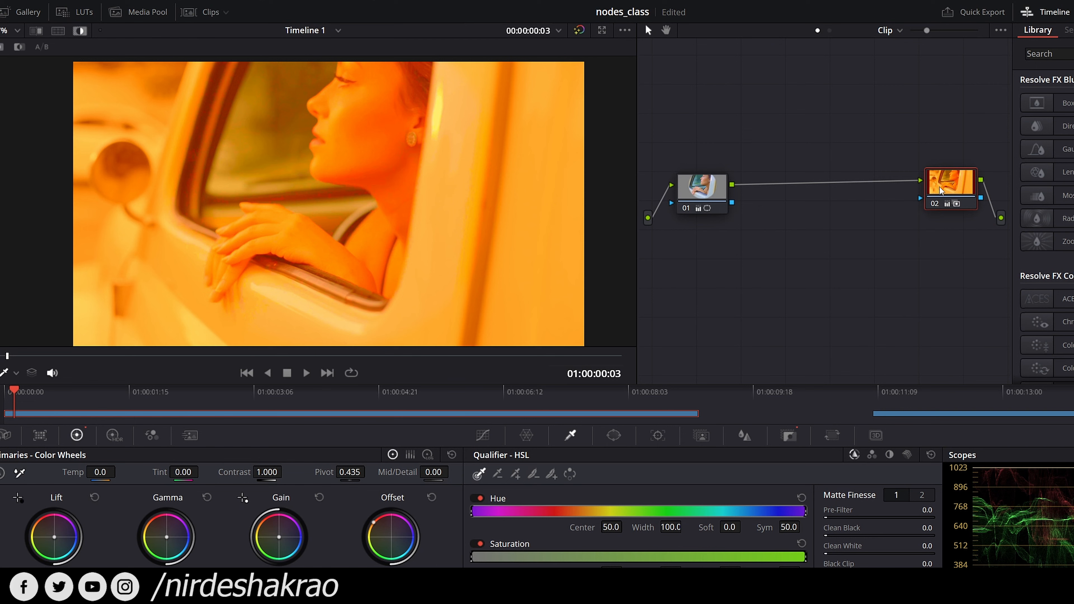
pyautogui.press('Delete')
# - Switch off the circular window on node 01
pyautogui.rightClick(704, 206)
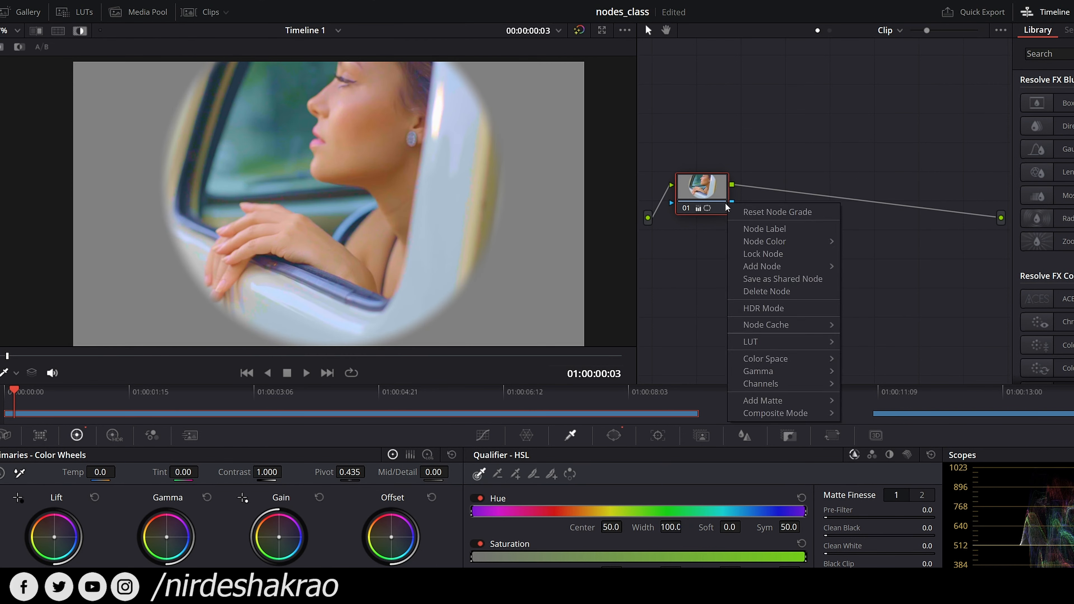
pyautogui.click(707, 197)
pyautogui.click(618, 439)
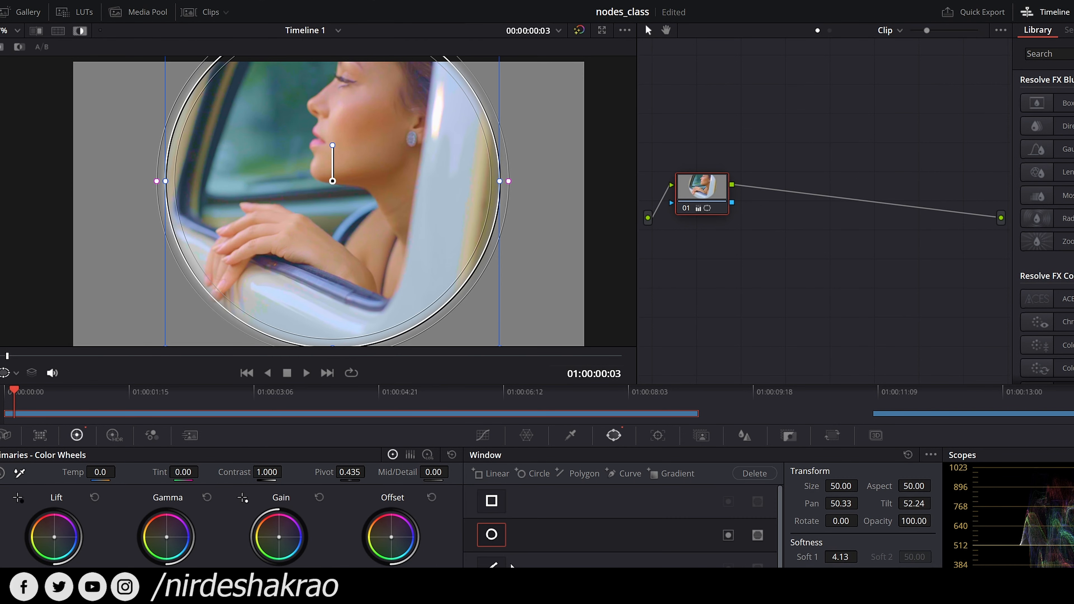
pyautogui.click(515, 532)
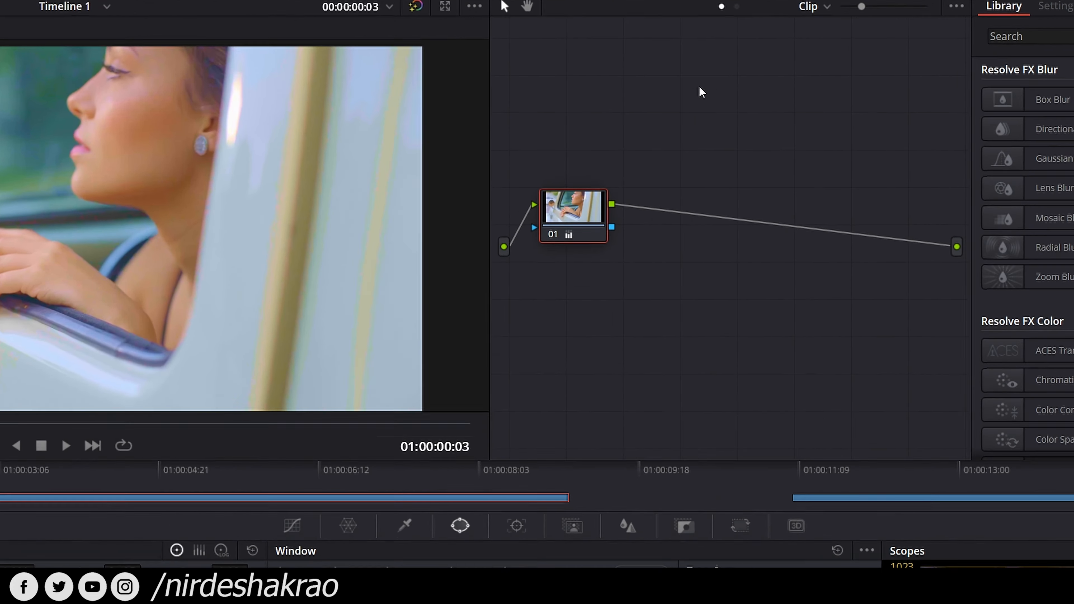
# - Add a Splitter node and place it beside node 01 in the graph
pyautogui.rightClick(801, 94)
pyautogui.moveTo(828, 110)
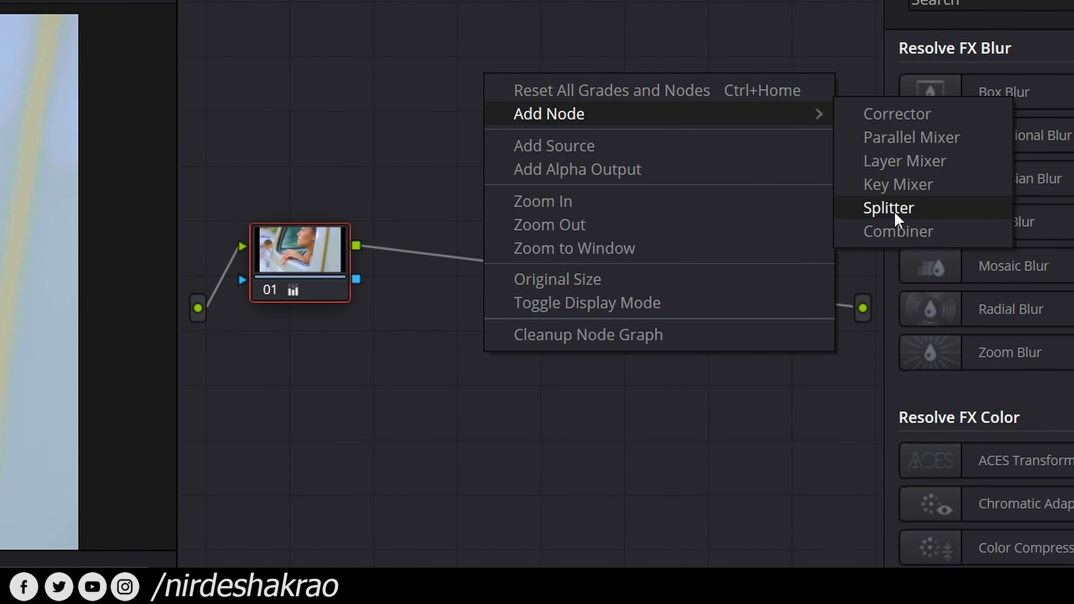
pyautogui.click(895, 221)
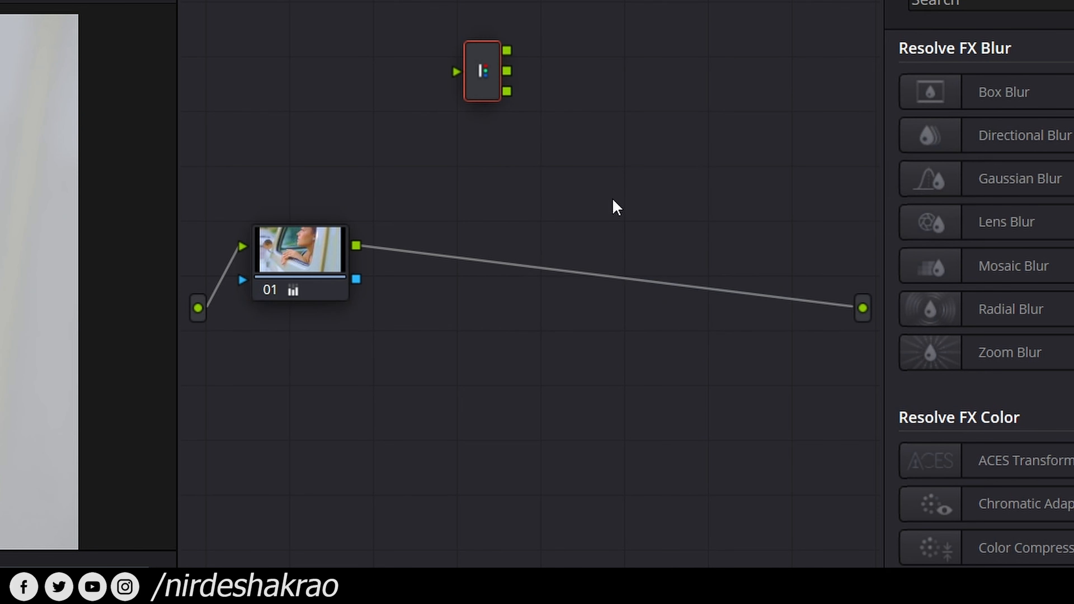
pyautogui.moveTo(472, 106); pyautogui.dragTo(452, 142)
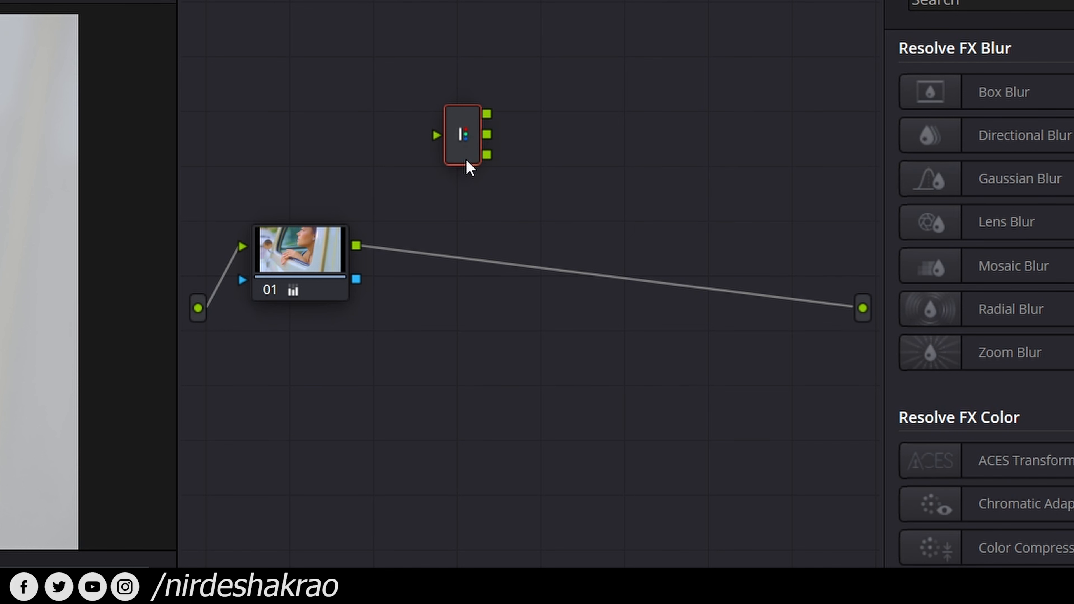
pyautogui.moveTo(470, 165); pyautogui.dragTo(475, 205)
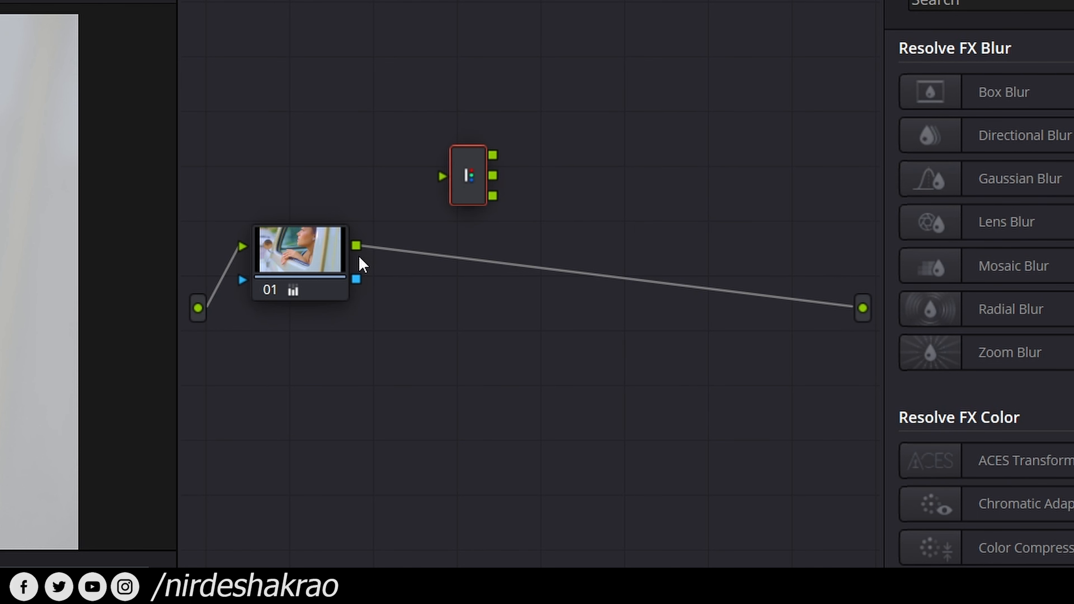
# - Try routing node 01 through the Splitter's middle and last outputs to the graph output, and delete the Splitter
pyautogui.moveTo(356, 246); pyautogui.dragTo(438, 232)
pyautogui.moveTo(469, 185); pyautogui.dragTo(719, 271)
pyautogui.moveTo(454, 232); pyautogui.dragTo(862, 311)
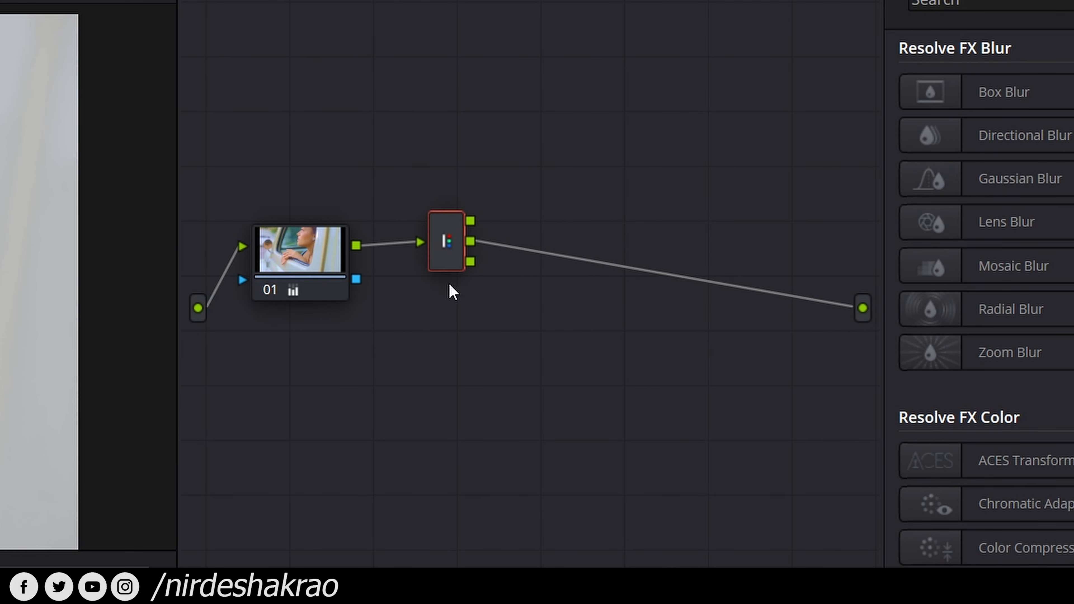
pyautogui.moveTo(470, 262); pyautogui.dragTo(861, 313)
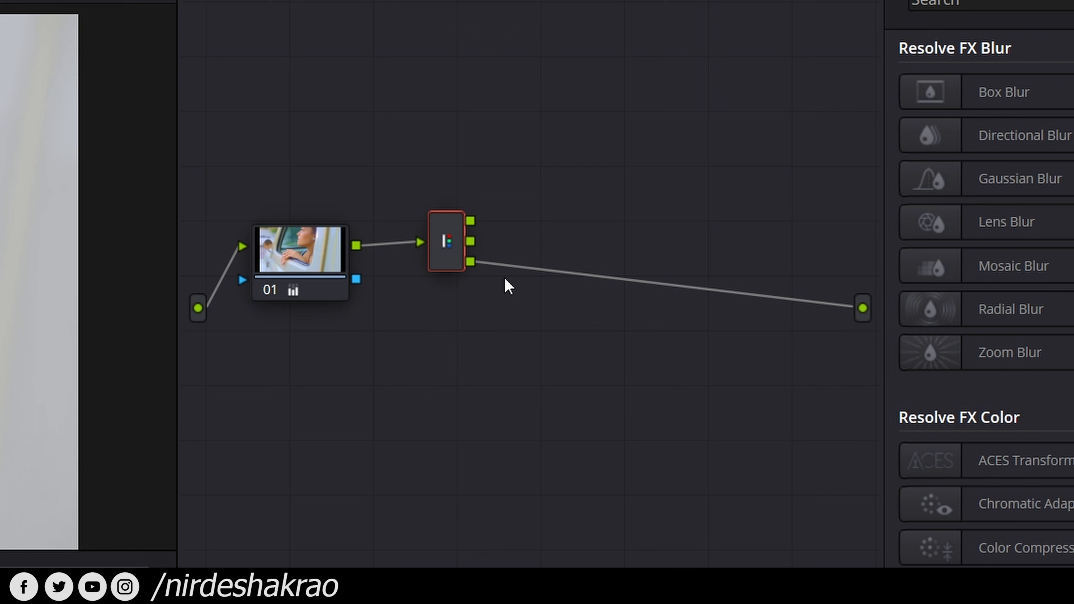
pyautogui.moveTo(445, 257)
pyautogui.mouseDown()
pyautogui.moveTo(406, 266)
pyautogui.moveTo(428, 256)
pyautogui.mouseUp()
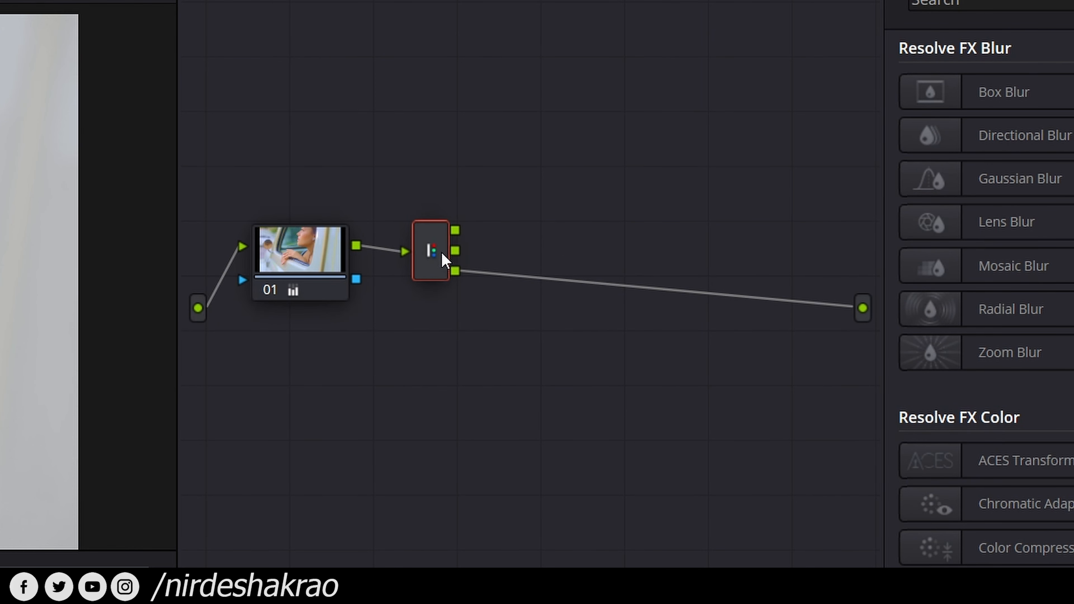
pyautogui.press('Delete')
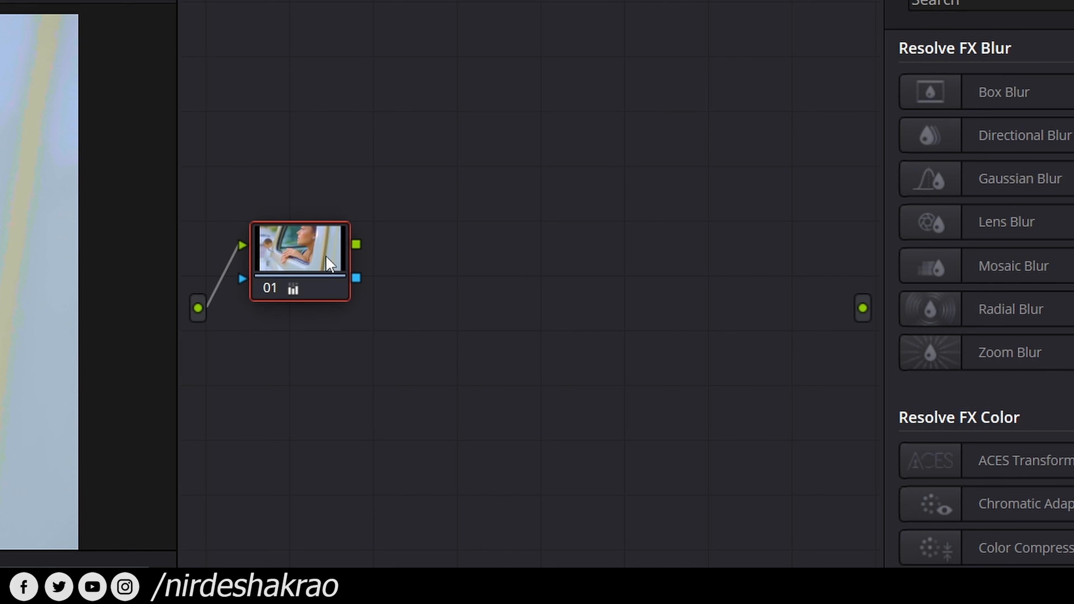
pyautogui.hotkey('alt', 's')
pyautogui.hotkey('alt', 's')
pyautogui.hotkey('alt', 's')
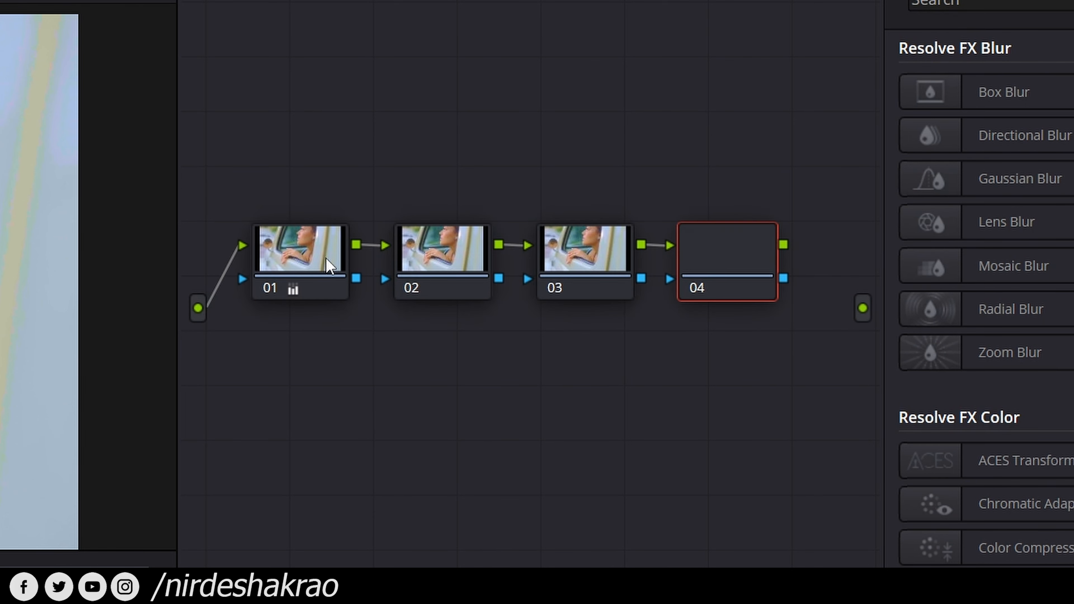
pyautogui.moveTo(451, 259); pyautogui.dragTo(602, 93)
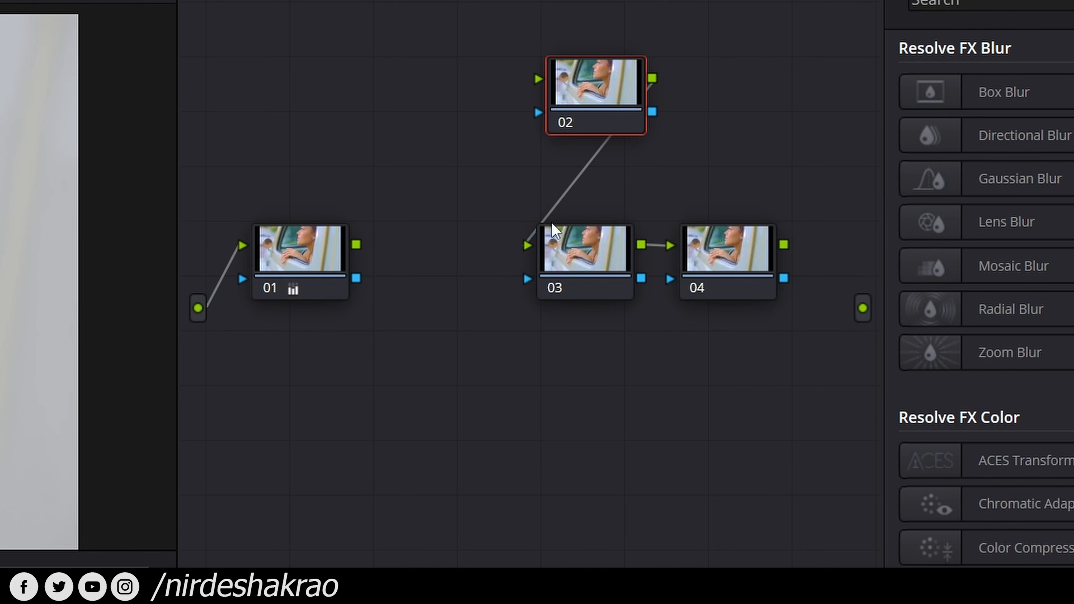
pyautogui.moveTo(592, 249); pyautogui.dragTo(595, 326)
pyautogui.click(544, 298)
pyautogui.press('Delete')
pyautogui.click(665, 250)
pyautogui.press('Delete')
pyautogui.moveTo(486, 43); pyautogui.dragTo(755, 413)
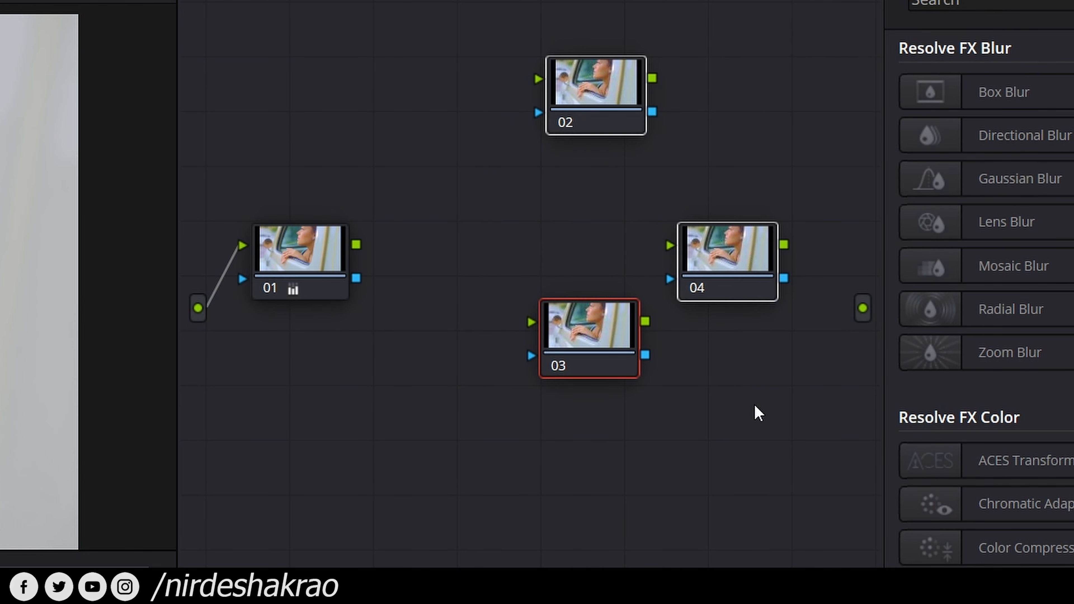
pyautogui.press('Delete')
# - Add three new unconnected Corrector nodes to the node graph beside node 01
pyautogui.rightClick(390, 20)
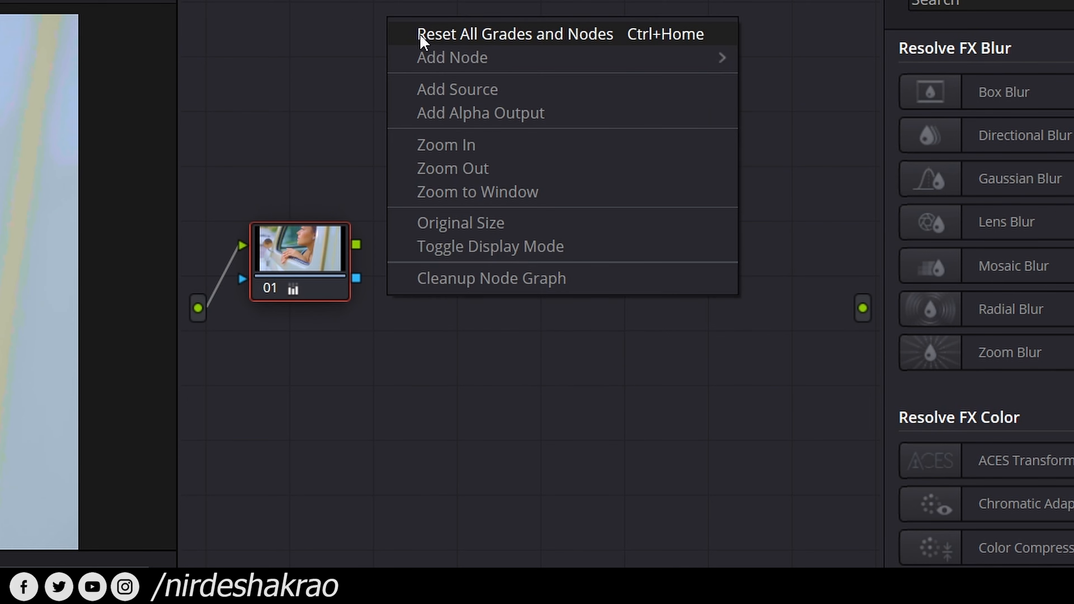
pyautogui.moveTo(442, 59)
pyautogui.click(765, 55)
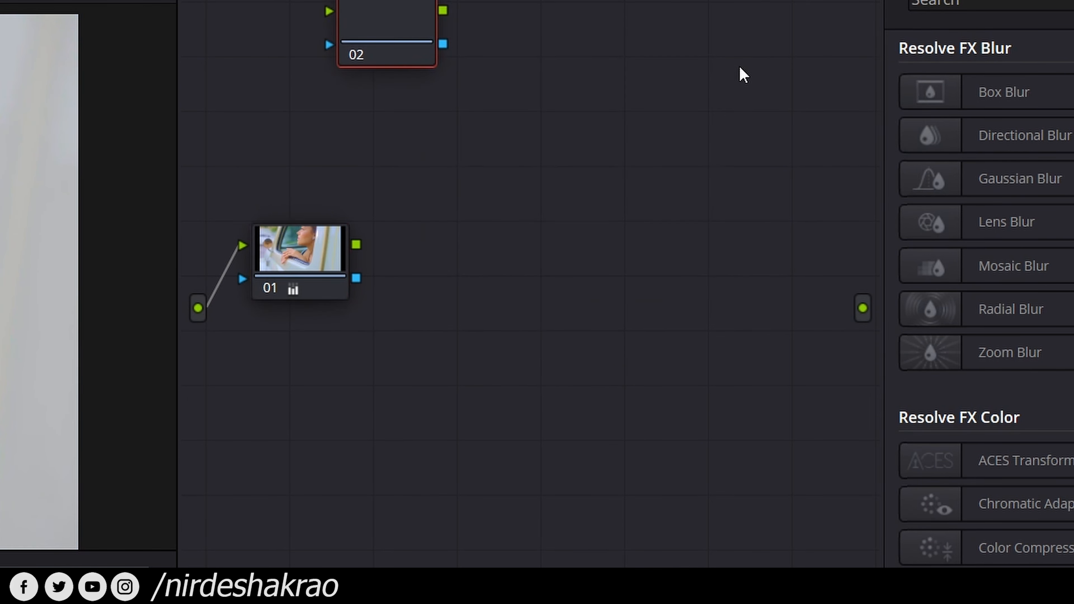
pyautogui.rightClick(604, 57)
pyautogui.moveTo(659, 96)
pyautogui.click(1003, 96)
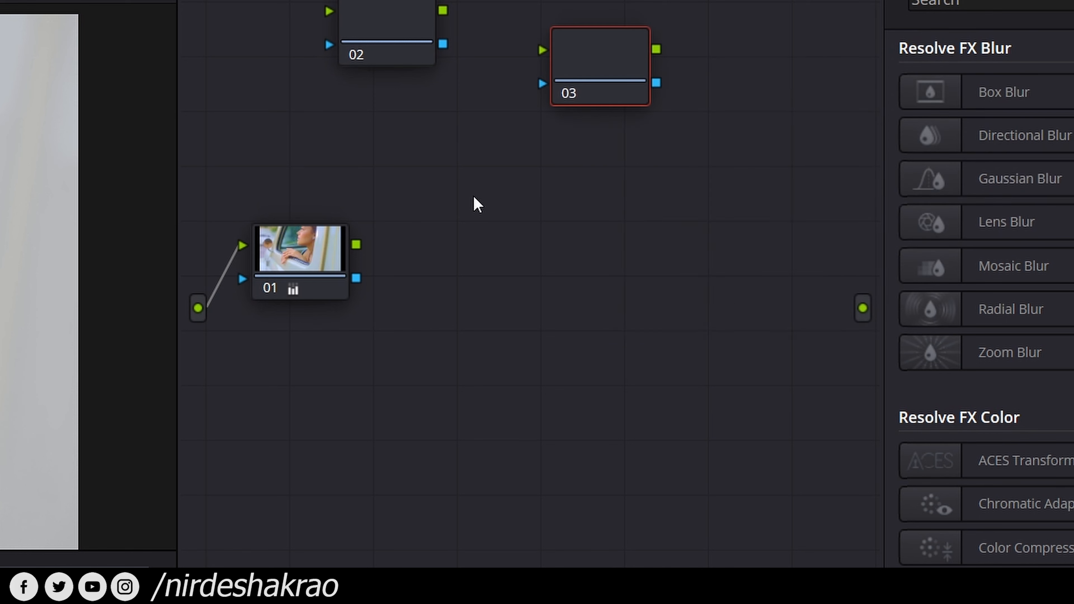
pyautogui.rightClick(473, 199)
pyautogui.moveTo(534, 236)
pyautogui.click(887, 238)
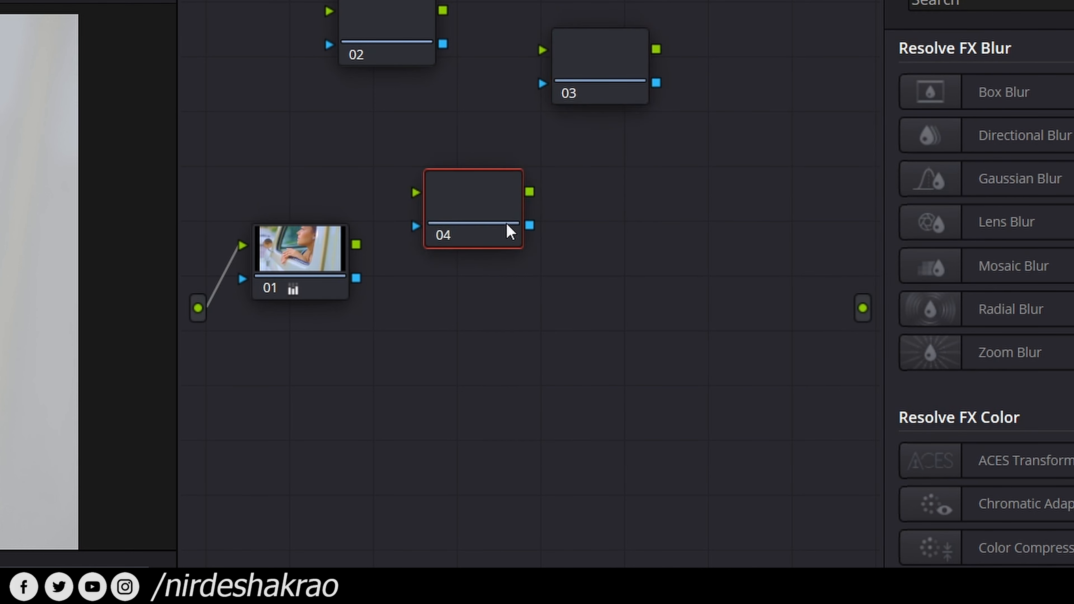
# - Arrange the three new Corrector nodes in a vertical stack between node 01 and the graph output
pyautogui.moveTo(507, 224); pyautogui.dragTo(661, 406)
pyautogui.moveTo(577, 40); pyautogui.dragTo(641, 245)
pyautogui.moveTo(423, 34); pyautogui.dragTo(644, 161)
pyautogui.click(635, 311)
# - Add a Splitter node, place it just after node 01, and connect node 01's image output to its input
pyautogui.rightClick(418, 30)
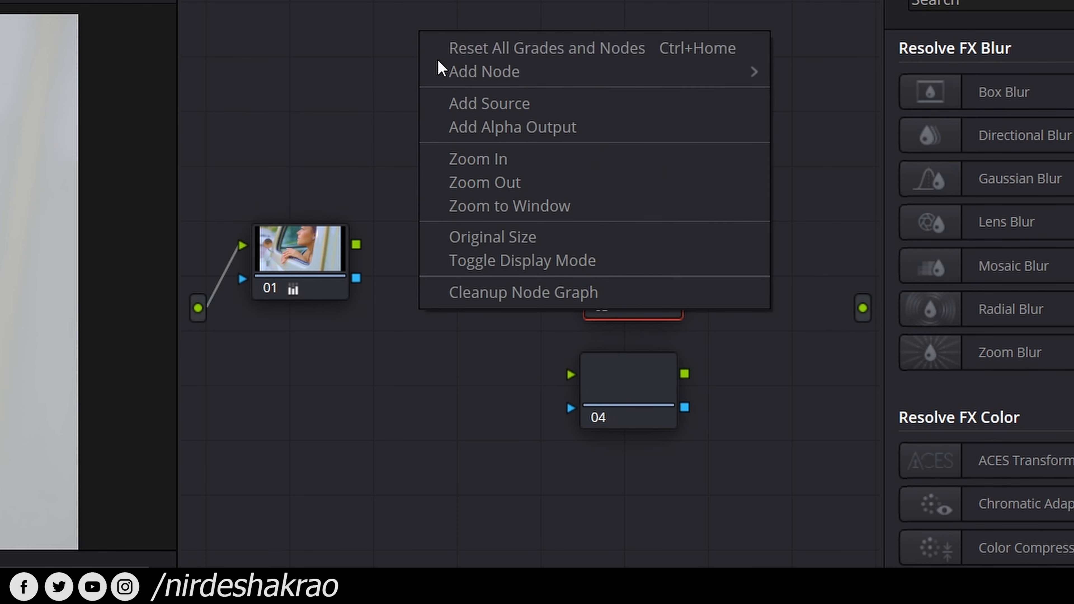
pyautogui.press('Escape')
pyautogui.rightClick(211, 40)
pyautogui.moveTo(365, 79)
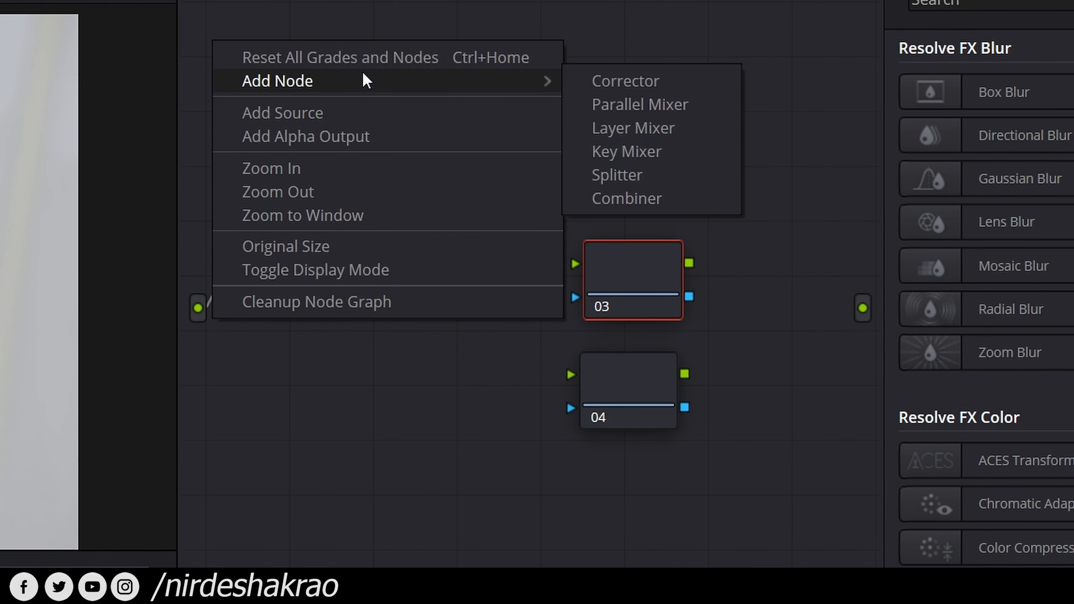
pyautogui.click(647, 175)
pyautogui.moveTo(223, 53); pyautogui.dragTo(443, 231)
pyautogui.moveTo(356, 245); pyautogui.dragTo(428, 295)
# - Connect the Splitter's three outputs to the image inputs of the three stacked Corrector nodes, in order
pyautogui.moveTo(457, 244); pyautogui.dragTo(584, 137)
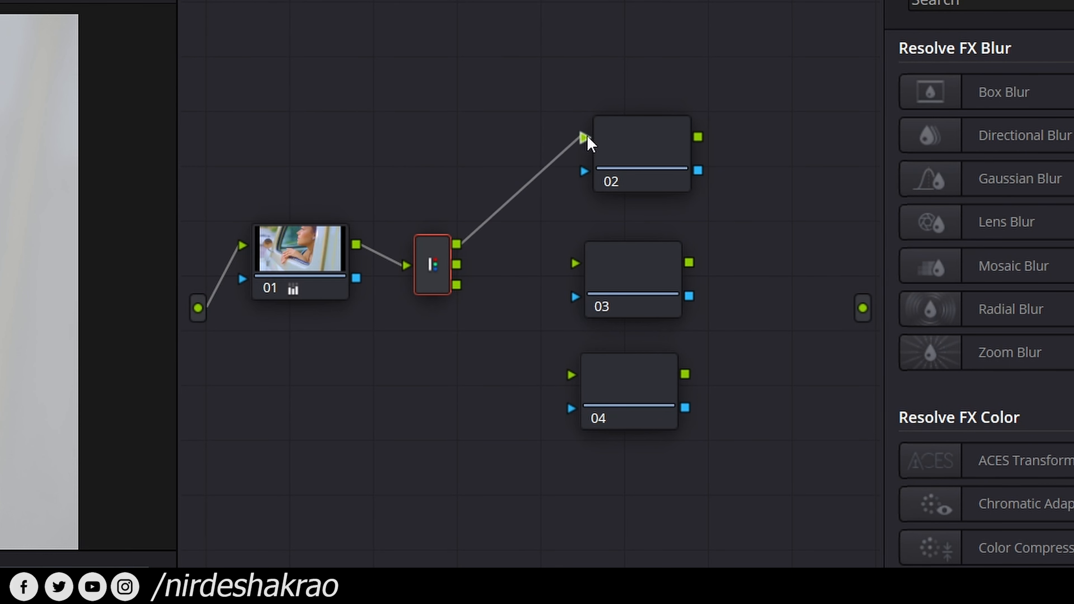
pyautogui.moveTo(457, 265); pyautogui.dragTo(575, 264)
pyautogui.moveTo(457, 284); pyautogui.dragTo(572, 375)
# - Move the three Corrector nodes closer to the Splitter and try wiring the upper and middle ones straight to the graph output
pyautogui.moveTo(427, 257); pyautogui.dragTo(419, 250)
pyautogui.moveTo(615, 152); pyautogui.dragTo(533, 153)
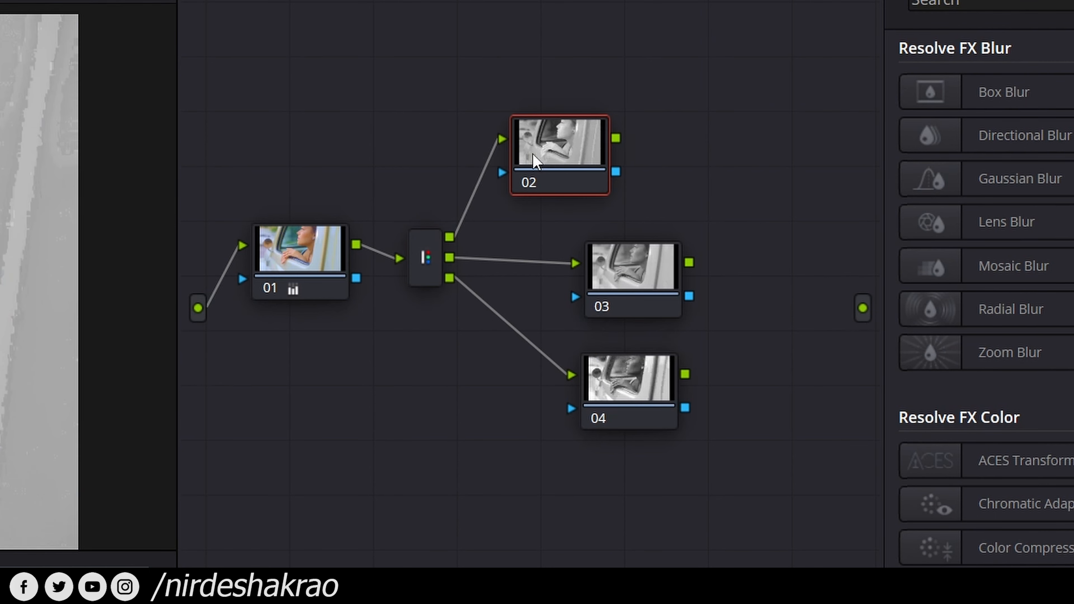
pyautogui.moveTo(630, 273); pyautogui.dragTo(548, 268)
pyautogui.moveTo(629, 385); pyautogui.dragTo(583, 390)
pyautogui.moveTo(615, 138); pyautogui.dragTo(875, 334)
pyautogui.moveTo(617, 259); pyautogui.dragTo(861, 312)
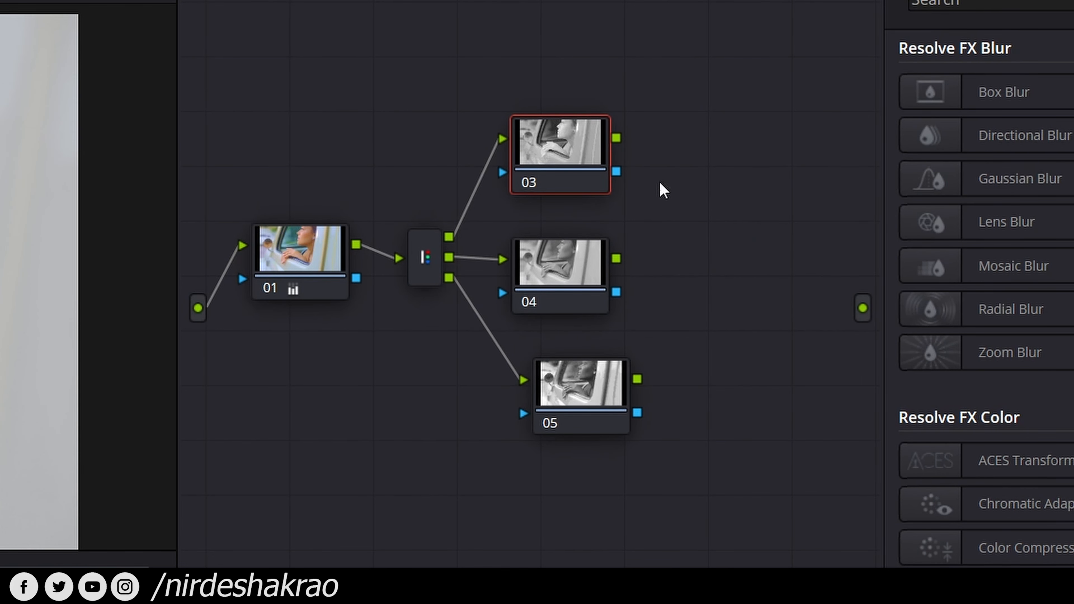
# - Add a Combiner node and place it between the stacked Corrector nodes and the graph output
pyautogui.rightClick(532, 7)
pyautogui.moveTo(545, 44)
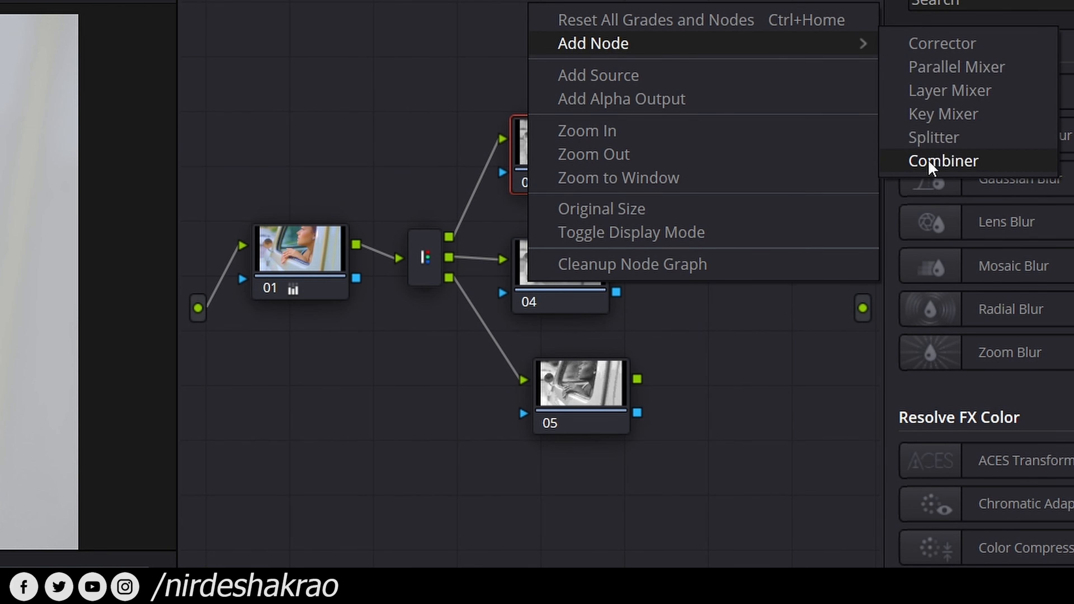
pyautogui.click(958, 162)
pyautogui.moveTo(530, 12); pyautogui.dragTo(736, 291)
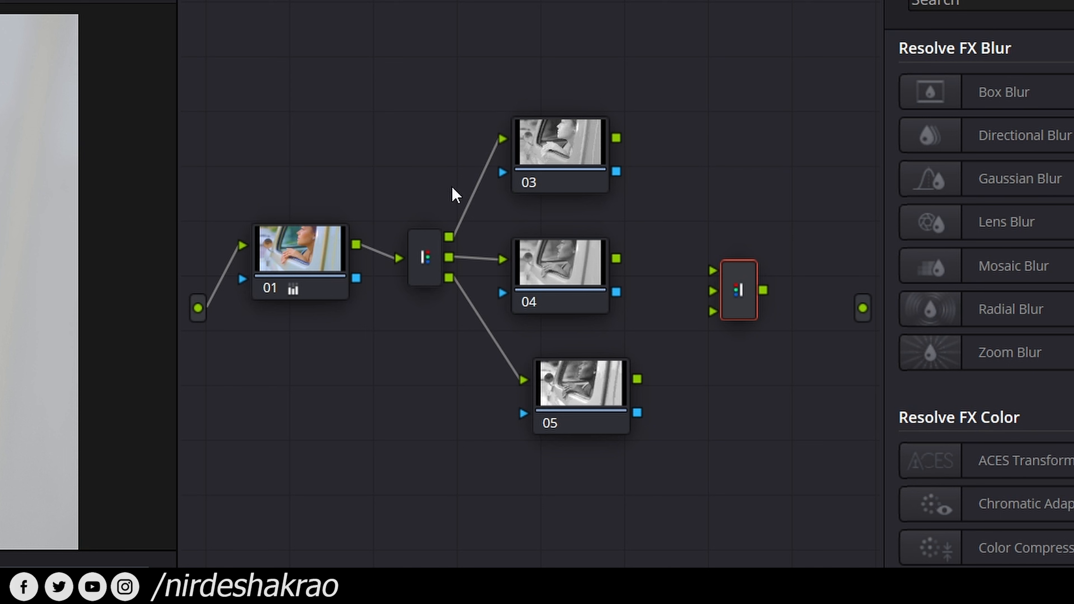
# - Connect nodes 03, 04 and 05 to the Combiner's three inputs in order, and the Combiner to the graph output
pyautogui.moveTo(616, 139); pyautogui.dragTo(713, 270)
pyautogui.moveTo(626, 258); pyautogui.dragTo(713, 292)
pyautogui.moveTo(638, 380); pyautogui.dragTo(861, 308)
pyautogui.moveTo(580, 403); pyautogui.dragTo(557, 406)
pyautogui.click(567, 258)
pyautogui.moveTo(565, 250); pyautogui.dragTo(567, 247)
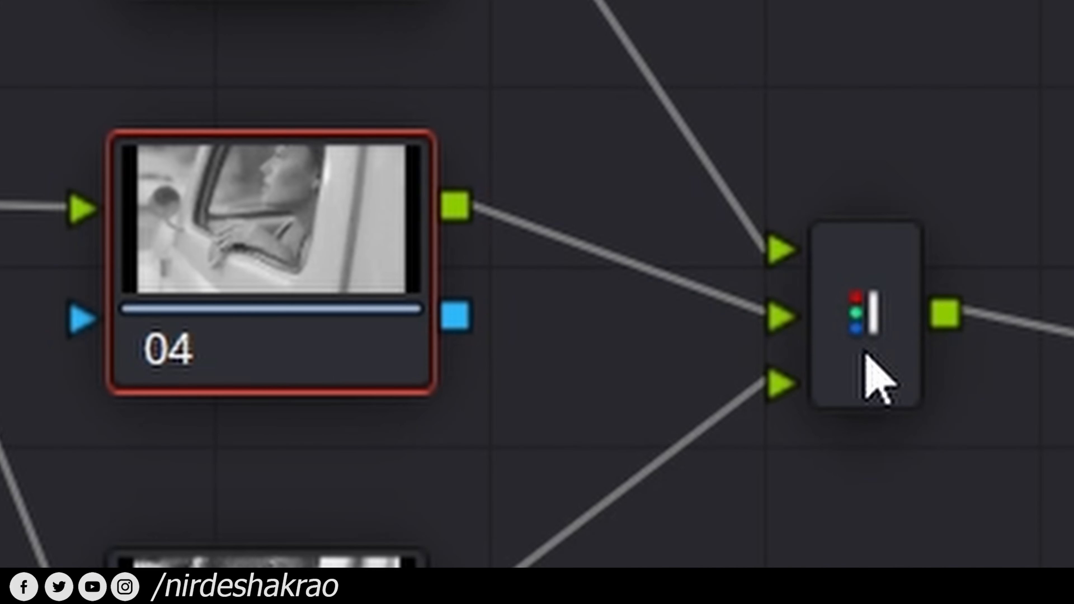
# - Spread nodes 03, 04 and 05 further apart vertically and raise the Combiner slightly to tidy the graph
pyautogui.click(63, 239)
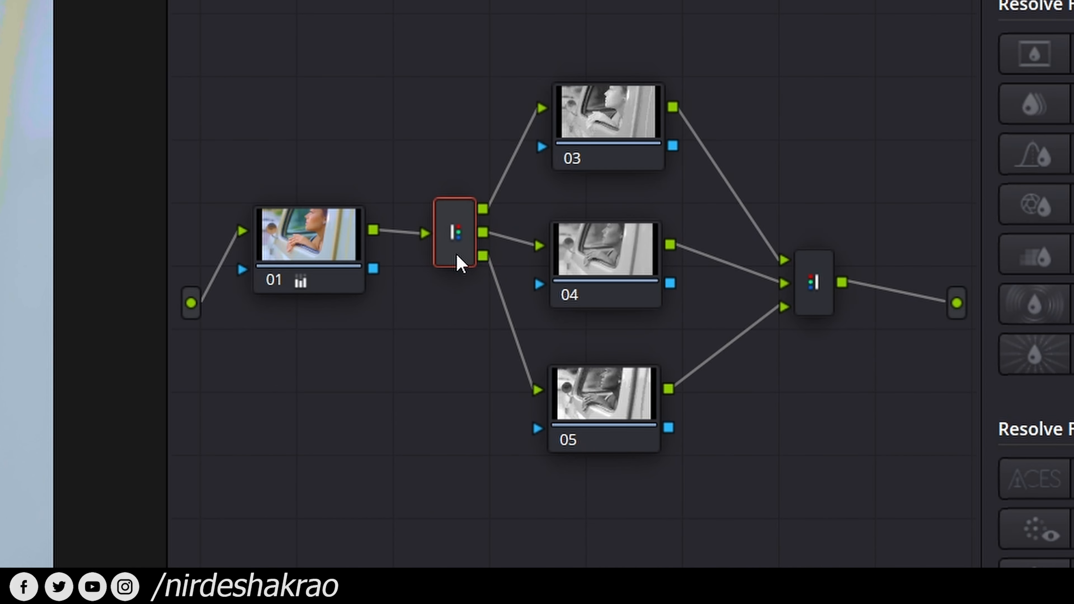
pyautogui.moveTo(636, 120); pyautogui.dragTo(632, 87)
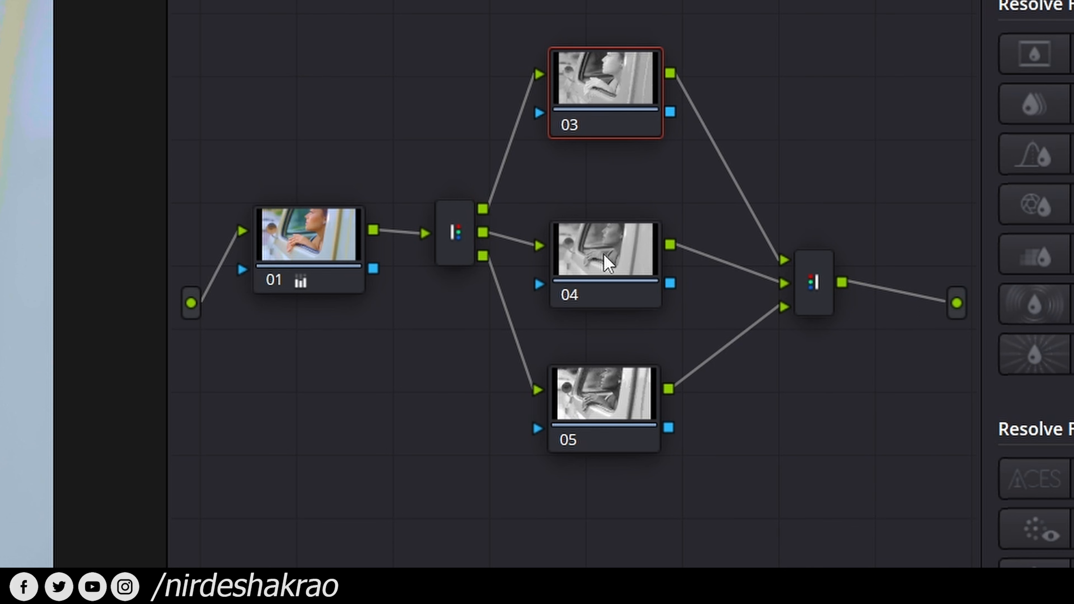
pyautogui.moveTo(602, 254); pyautogui.dragTo(605, 244)
pyautogui.moveTo(620, 410); pyautogui.dragTo(628, 425)
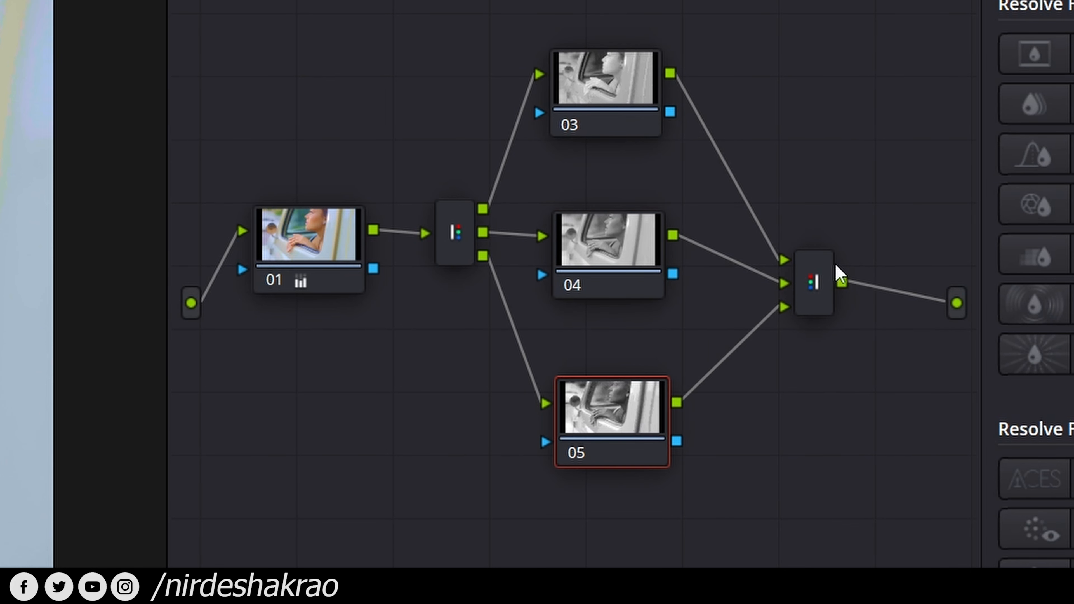
pyautogui.moveTo(828, 264); pyautogui.dragTo(824, 237)
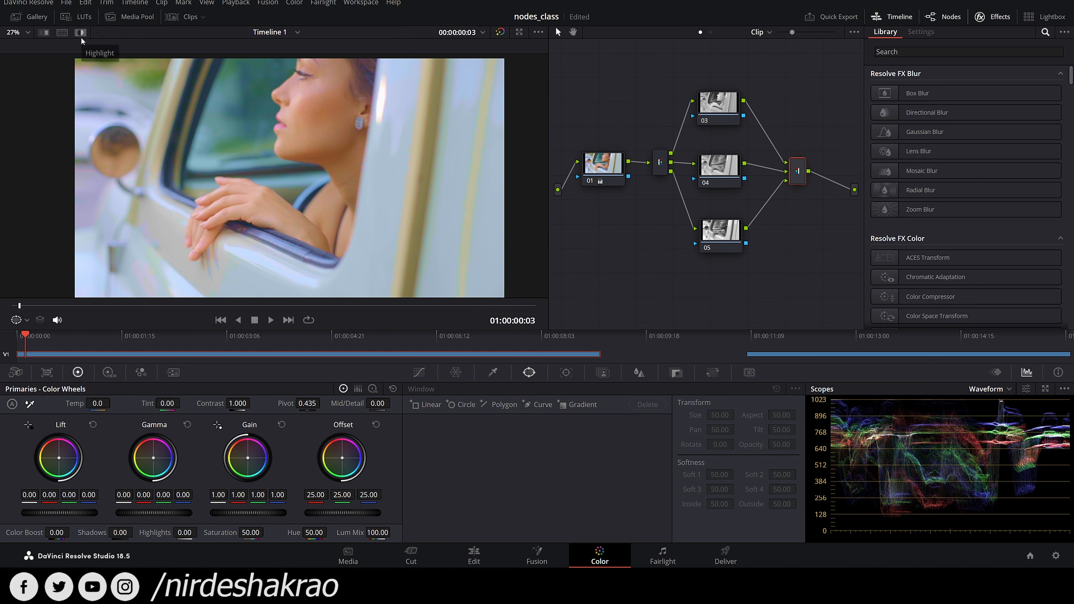
# - Turn on Highlight in the viewer and inspect the separate channels in nodes 03, 04 and 05, then node 01
pyautogui.click(82, 35)
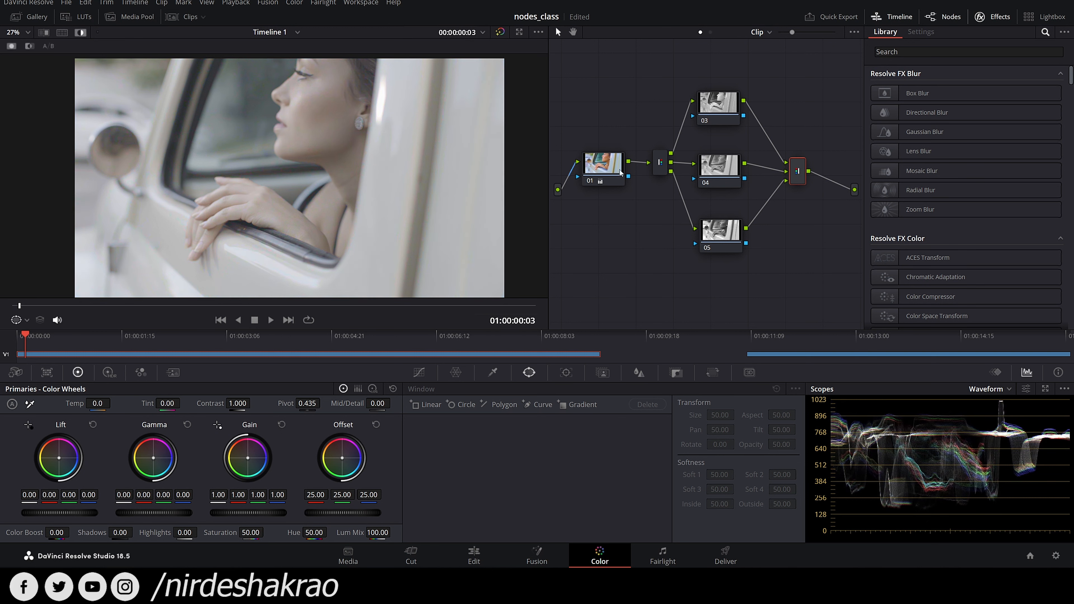
pyautogui.click(727, 109)
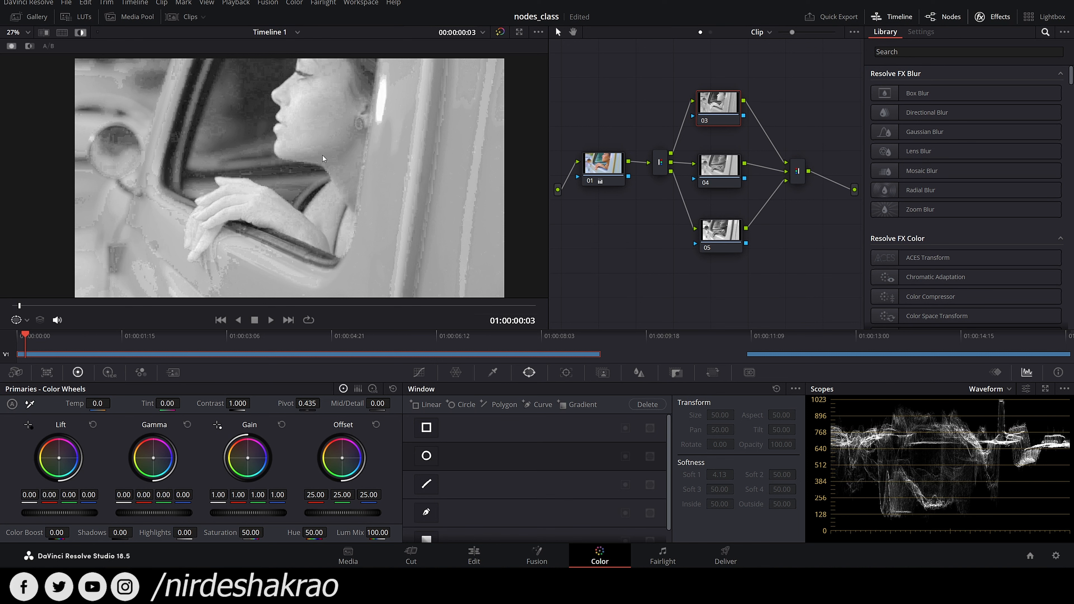
pyautogui.click(714, 171)
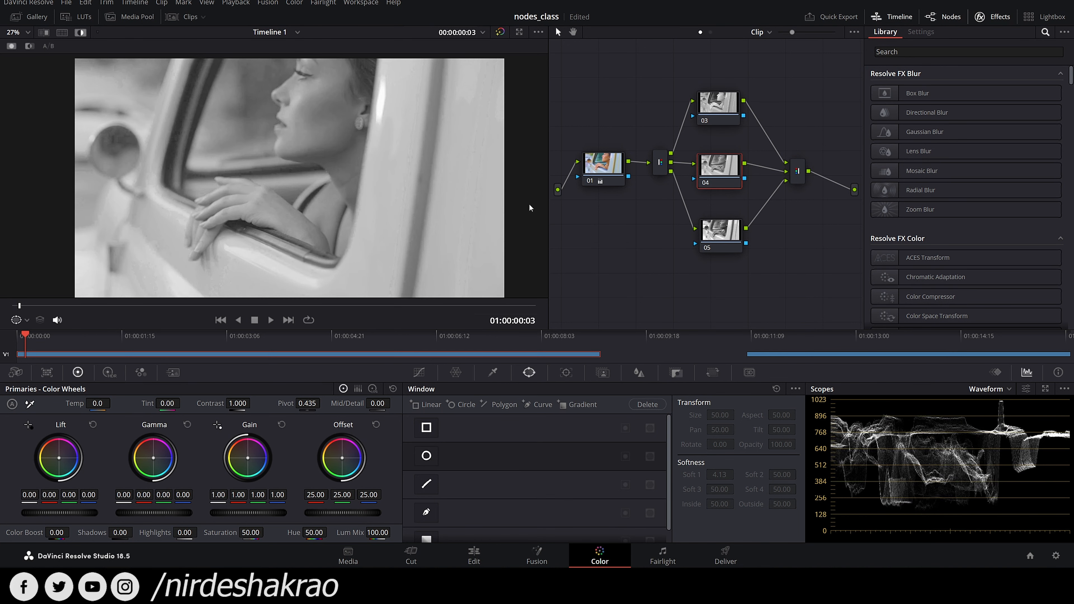
pyautogui.click(724, 233)
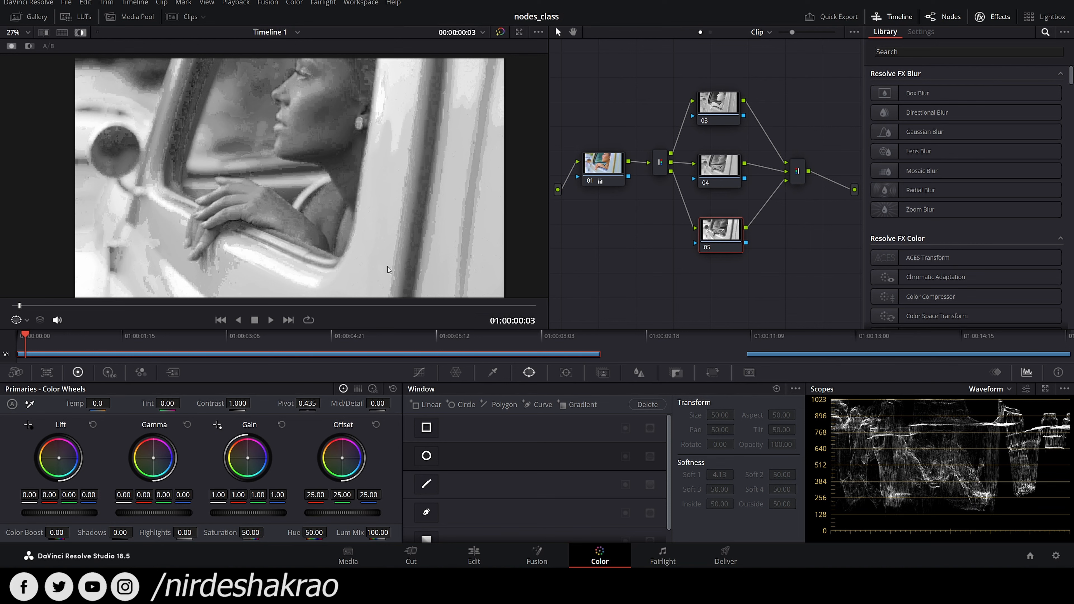
pyautogui.click(604, 164)
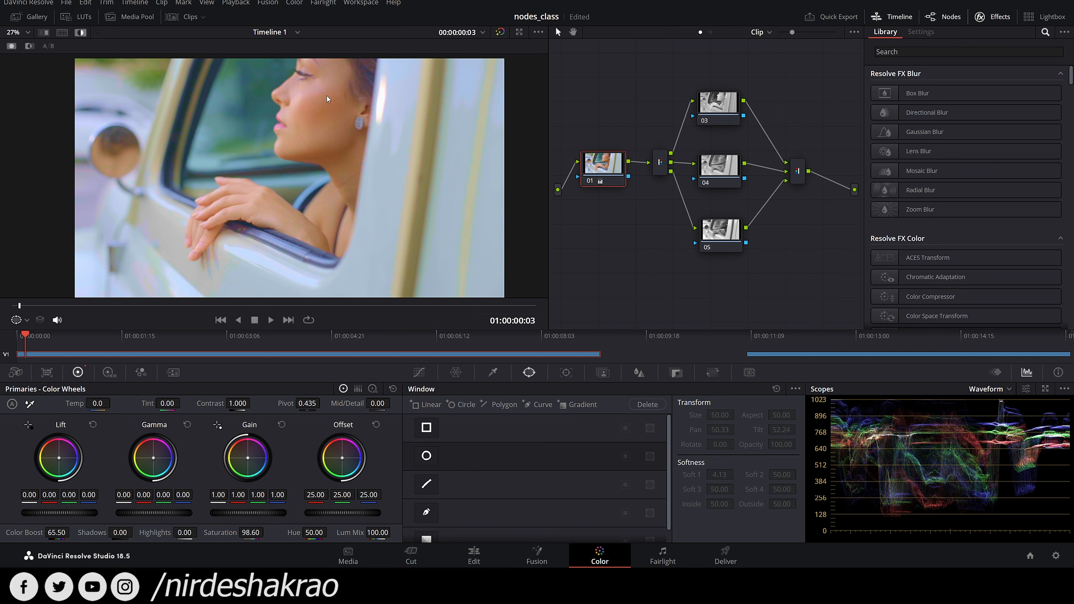
# - Compare the skin tones of node 01 with the channel images in nodes 03, 04 and 05, and turn Highlight off
pyautogui.click(727, 112)
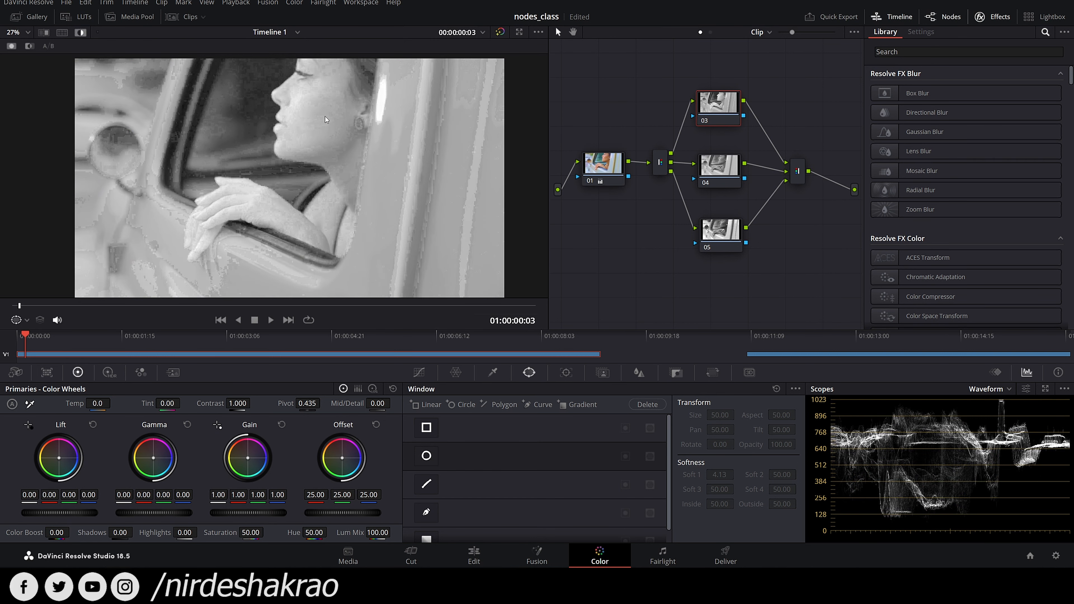
pyautogui.click(622, 184)
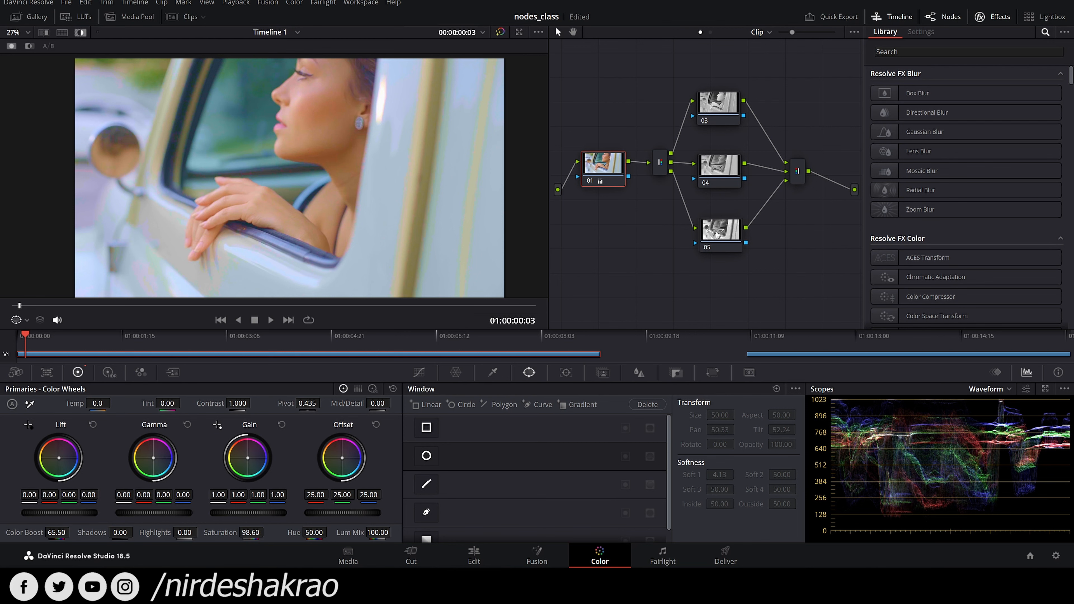
pyautogui.click(741, 237)
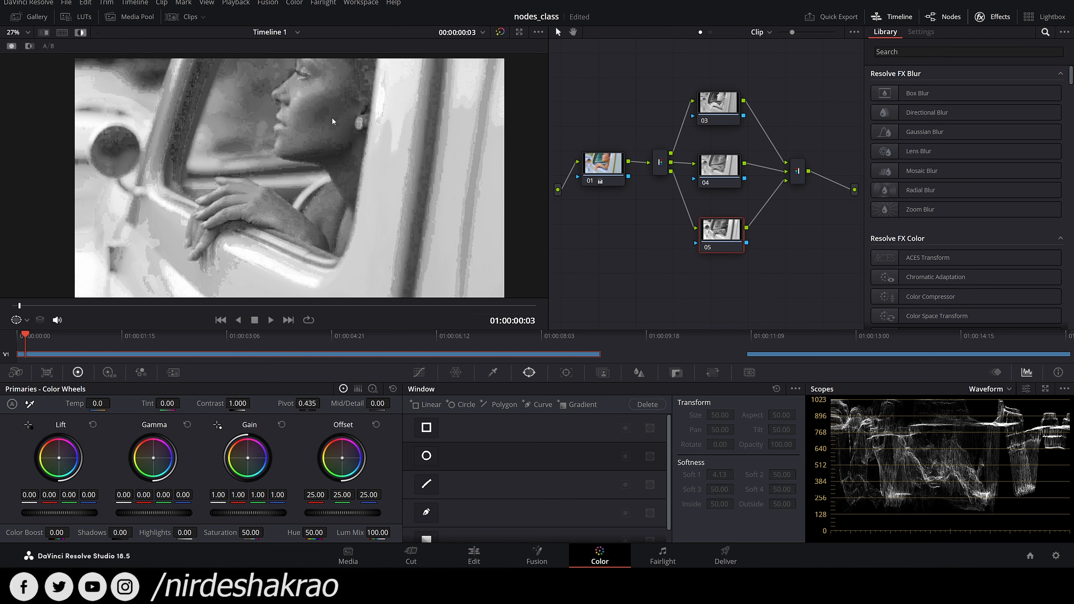
pyautogui.click(724, 169)
pyautogui.click(720, 99)
pyautogui.click(727, 165)
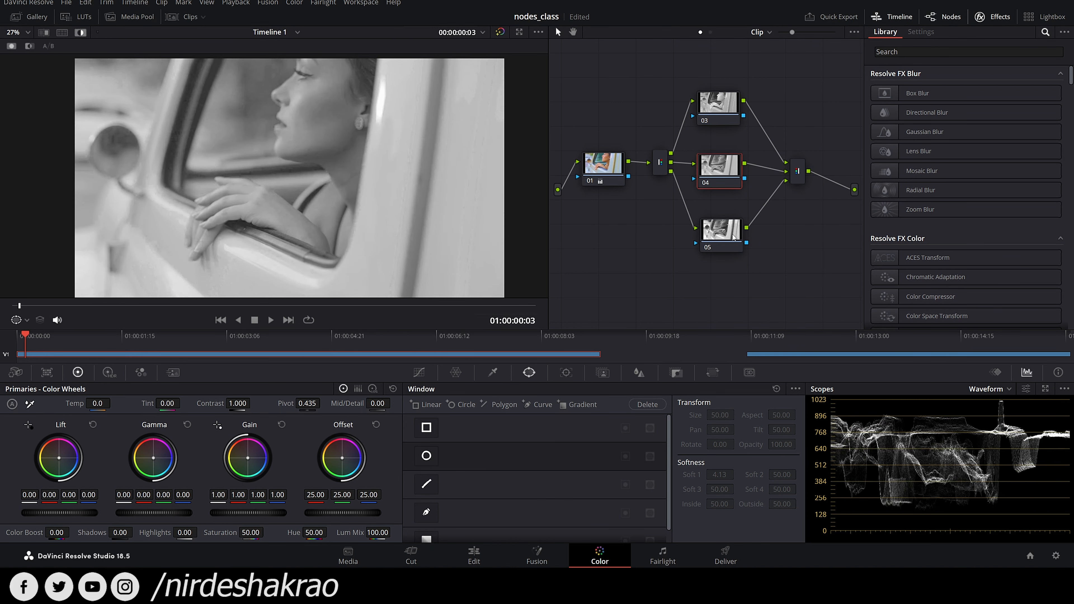
pyautogui.click(733, 239)
pyautogui.click(714, 100)
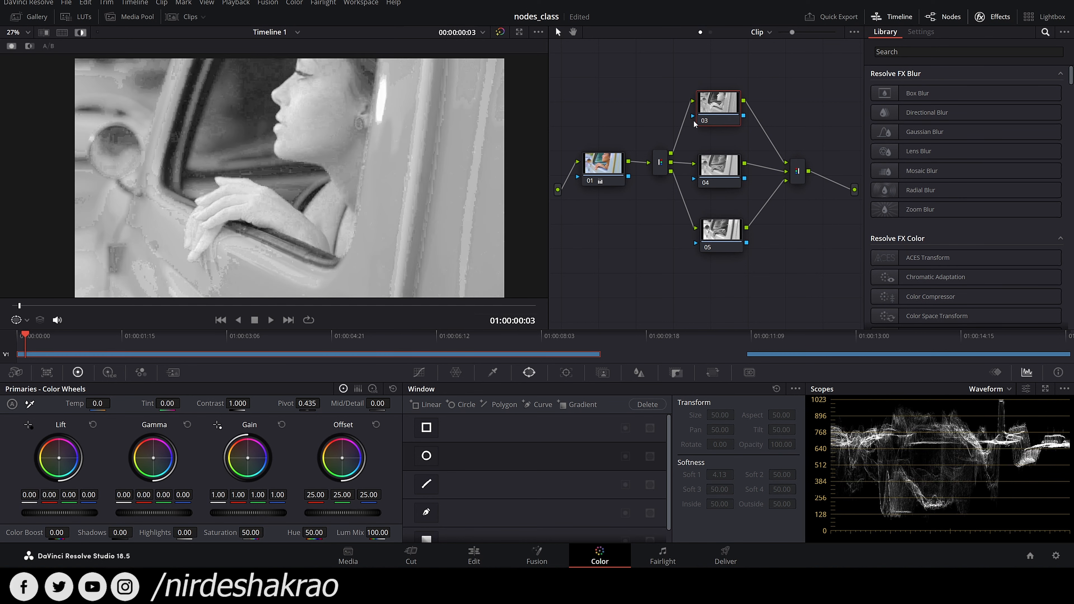
pyautogui.click(82, 32)
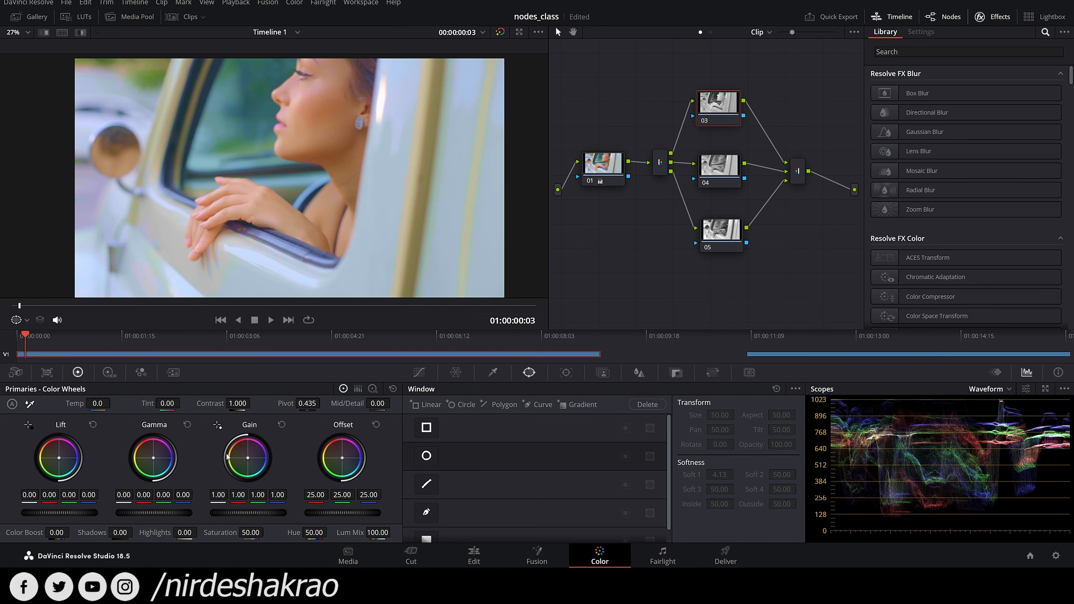
# - Try lowering node 01's overall Gain to 0.52, and reset the Gain
pyautogui.click(592, 168)
pyautogui.moveTo(248, 512)
pyautogui.mouseDown()
pyautogui.moveTo(277, 512)
pyautogui.moveTo(248, 512)
pyautogui.mouseUp()
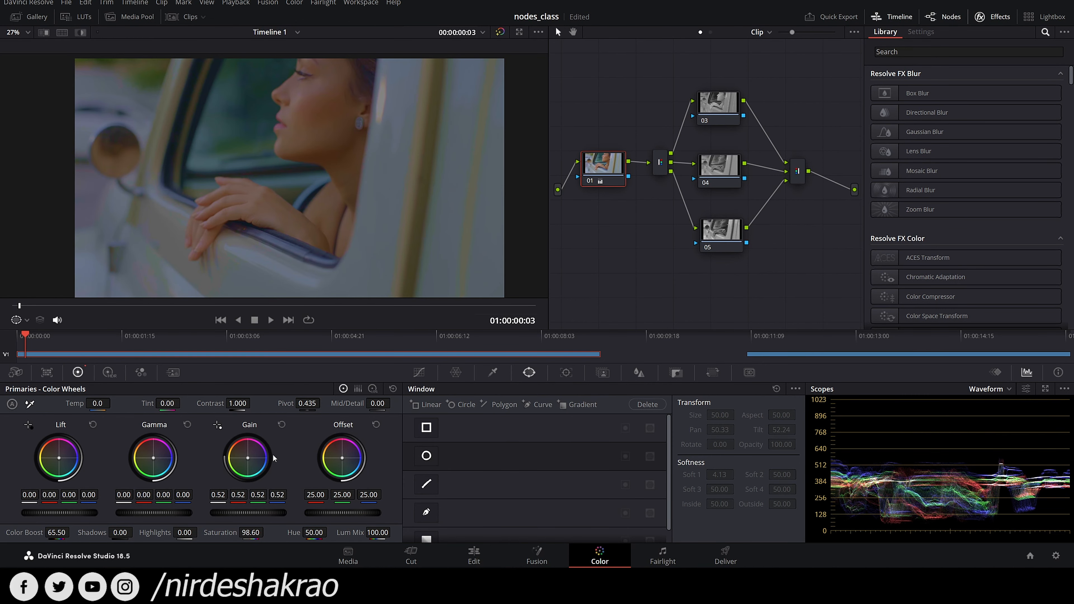
pyautogui.click(282, 424)
# - Try lowering the overall Gain of node 03, the red channel, to 0.63, and reset the Gain
pyautogui.moveTo(723, 105); pyautogui.dragTo(729, 103)
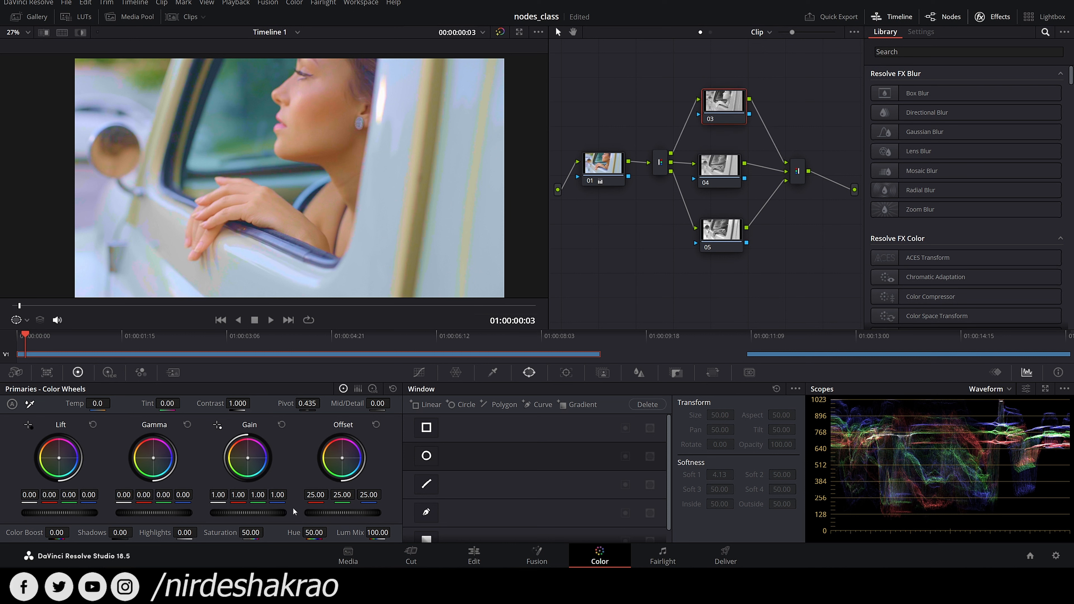
pyautogui.moveTo(254, 512); pyautogui.dragTo(241, 512)
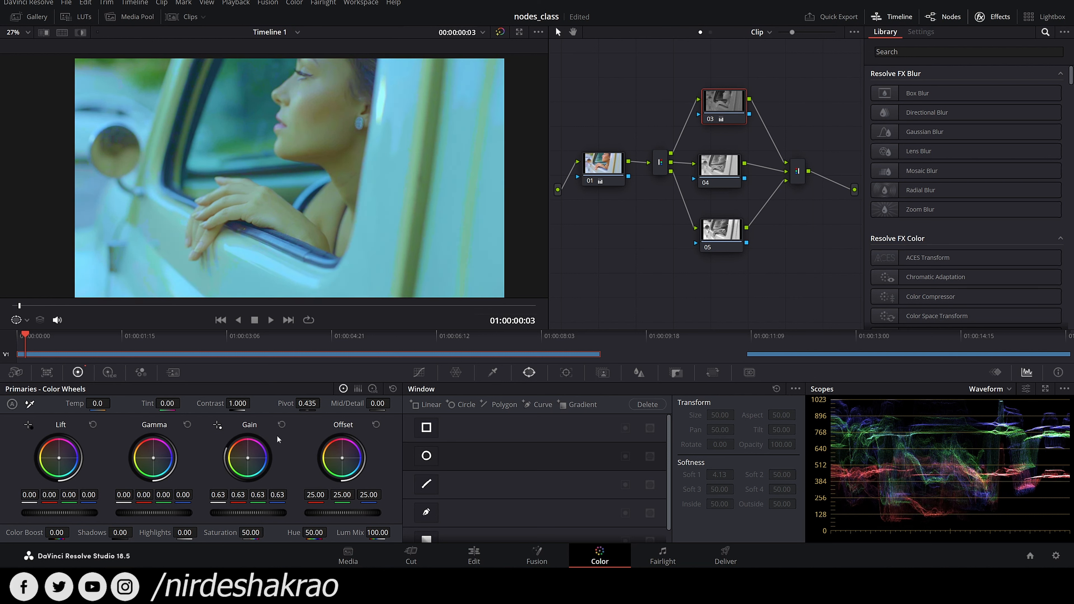
pyautogui.click(280, 425)
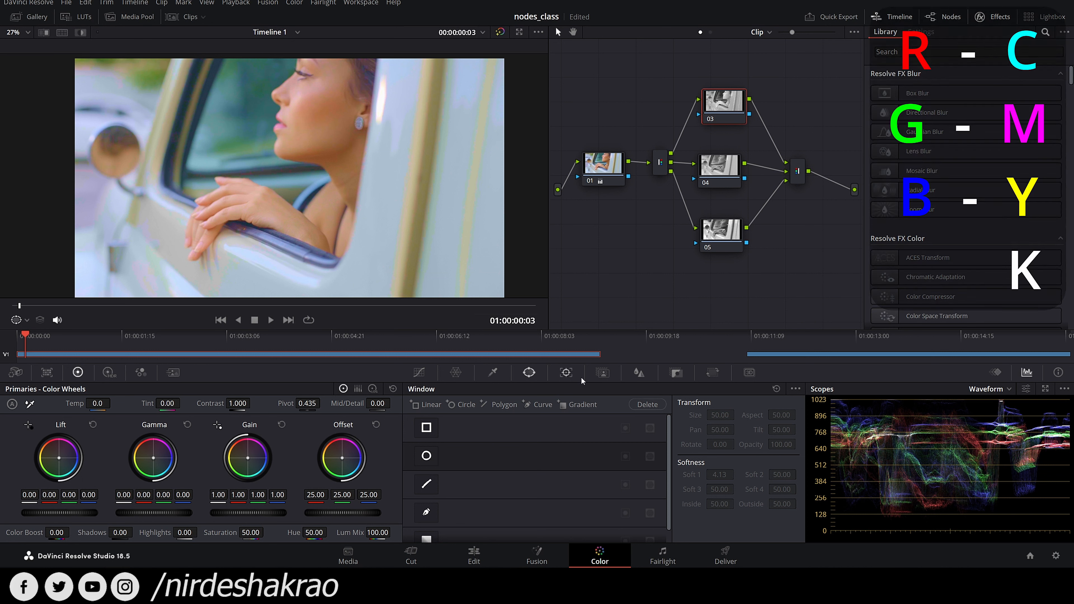
# - Try lowering the overall Gain of node 04, the green channel, to about 0.47, and reset the Gain
pyautogui.click(718, 165)
pyautogui.moveTo(243, 514); pyautogui.dragTo(205, 513)
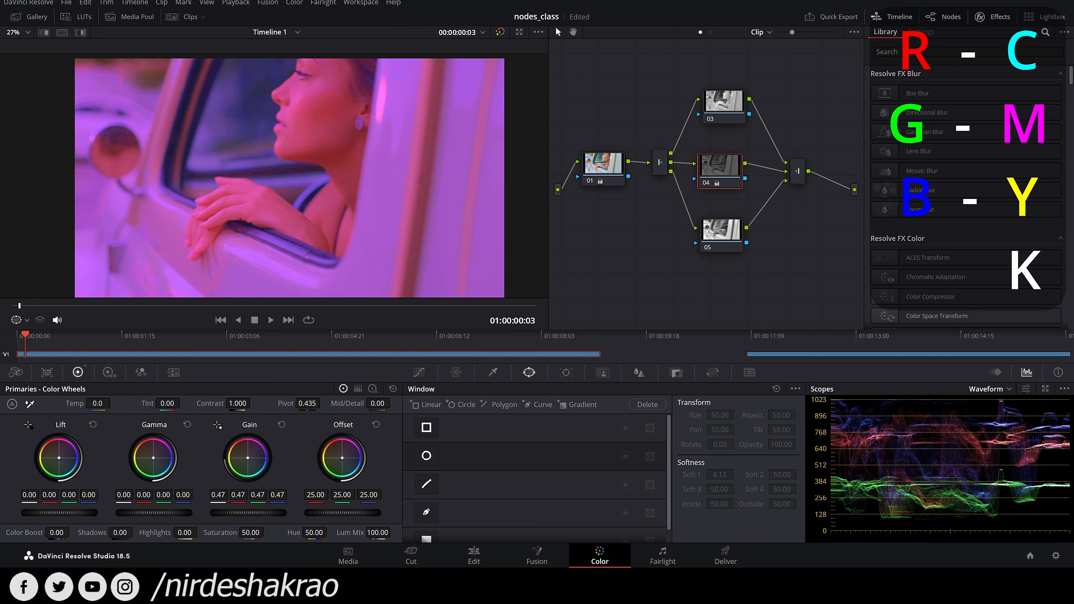
pyautogui.moveTo(205, 514); pyautogui.dragTo(215, 513)
pyautogui.click(281, 425)
# - Try lowering the overall Gain of node 05, the blue channel, to 0.42, and reset the Gain
pyautogui.click(721, 230)
pyautogui.moveTo(254, 512); pyautogui.dragTo(211, 512)
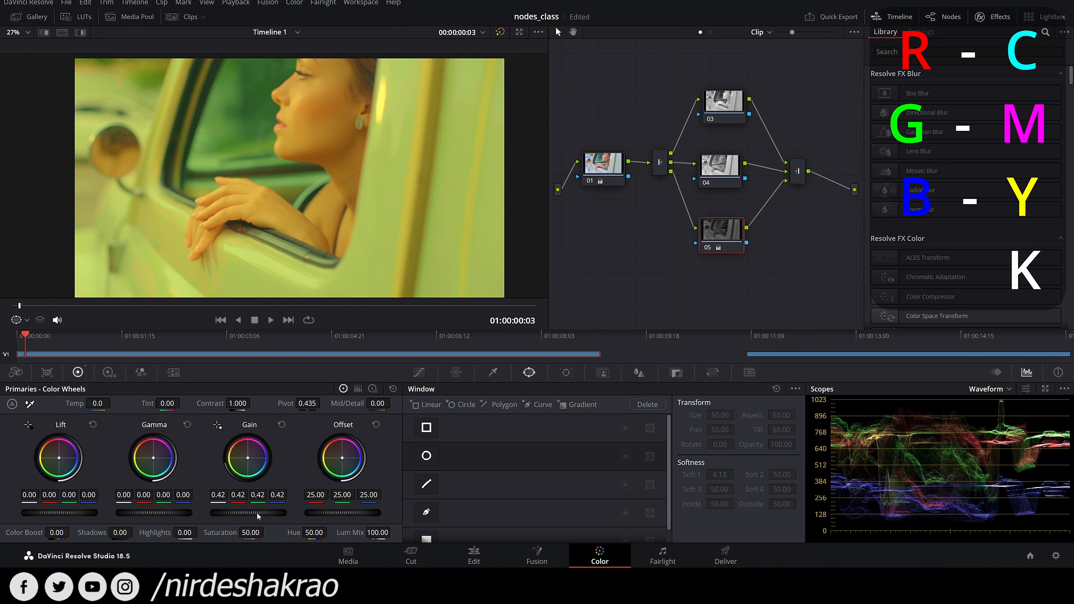
pyautogui.click(281, 425)
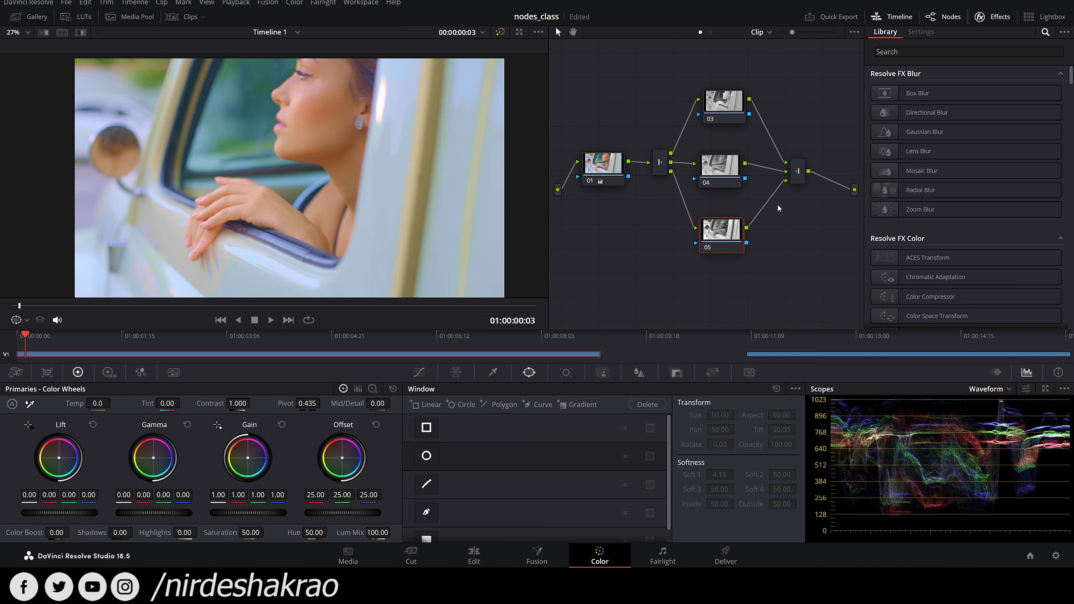
pyautogui.moveTo(731, 170); pyautogui.dragTo(735, 170)
pyautogui.click(664, 165)
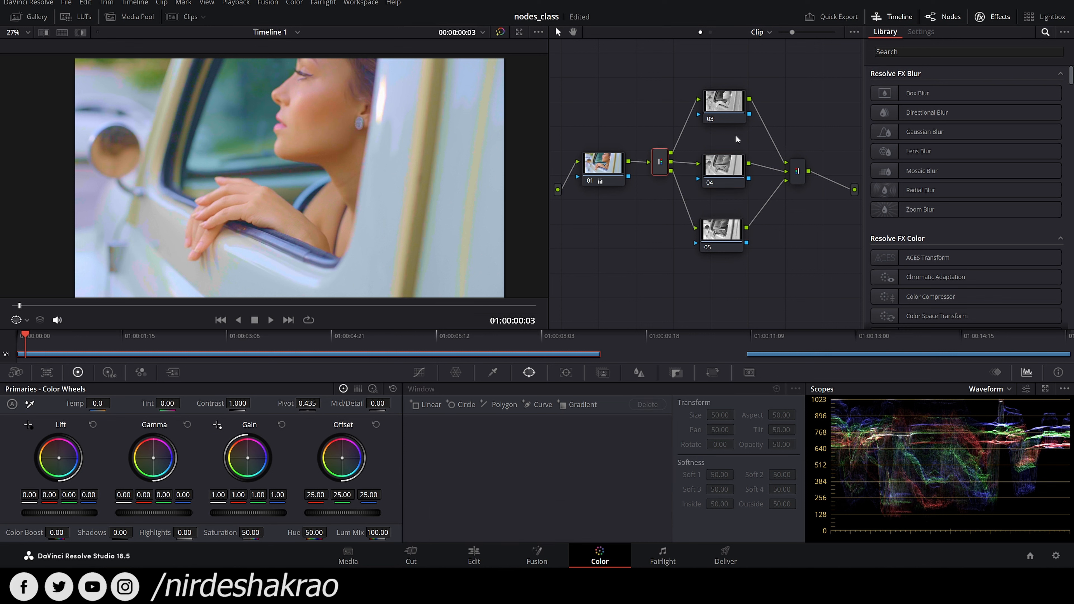
# - Select the combiner and the channel nodes 04, 03 and 05 in turn, and save the project
pyautogui.moveTo(803, 178); pyautogui.dragTo(803, 183)
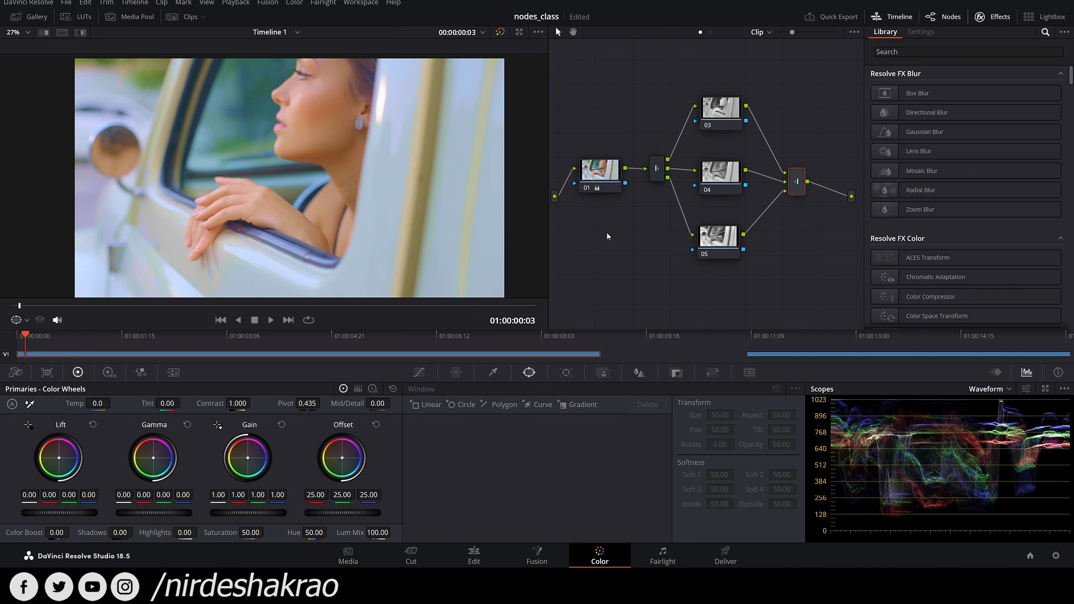
pyautogui.click(720, 175)
pyautogui.moveTo(720, 174); pyautogui.dragTo(726, 174)
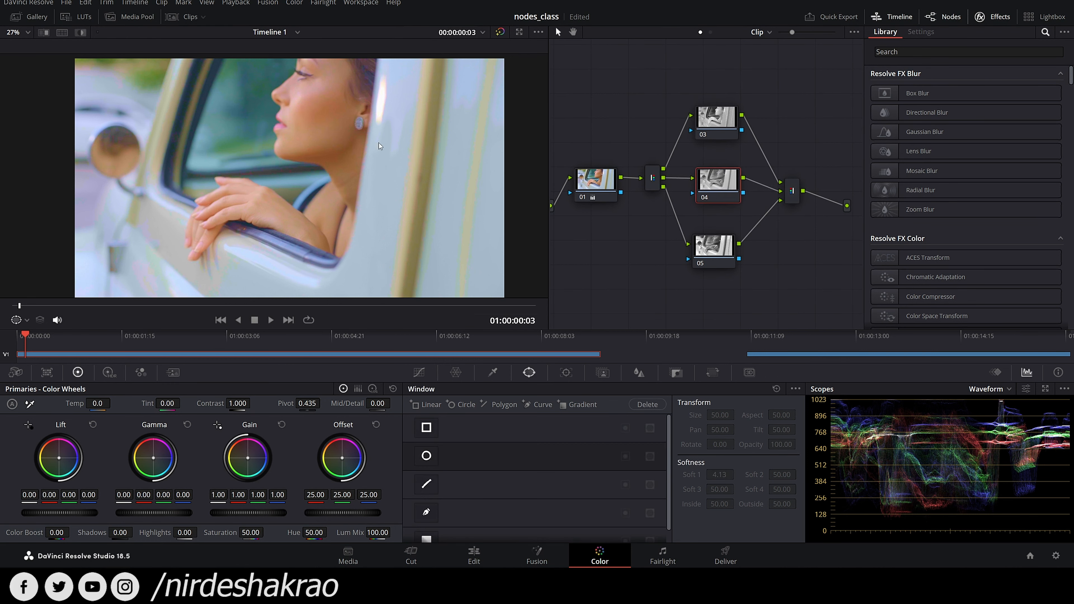
pyautogui.click(698, 124)
pyautogui.click(729, 254)
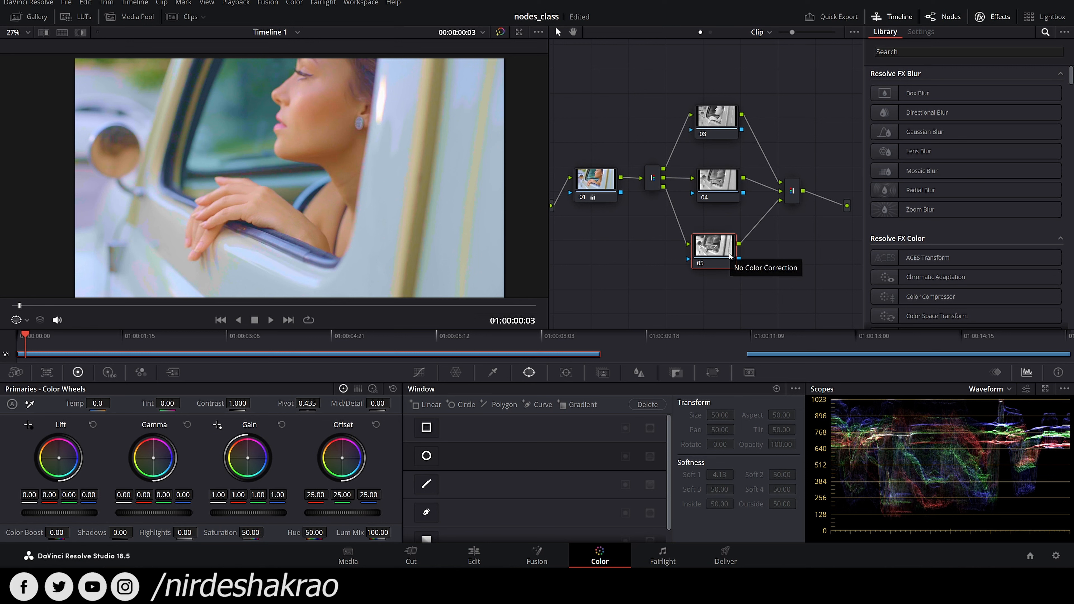
pyautogui.hotkey('ctrl', 's')
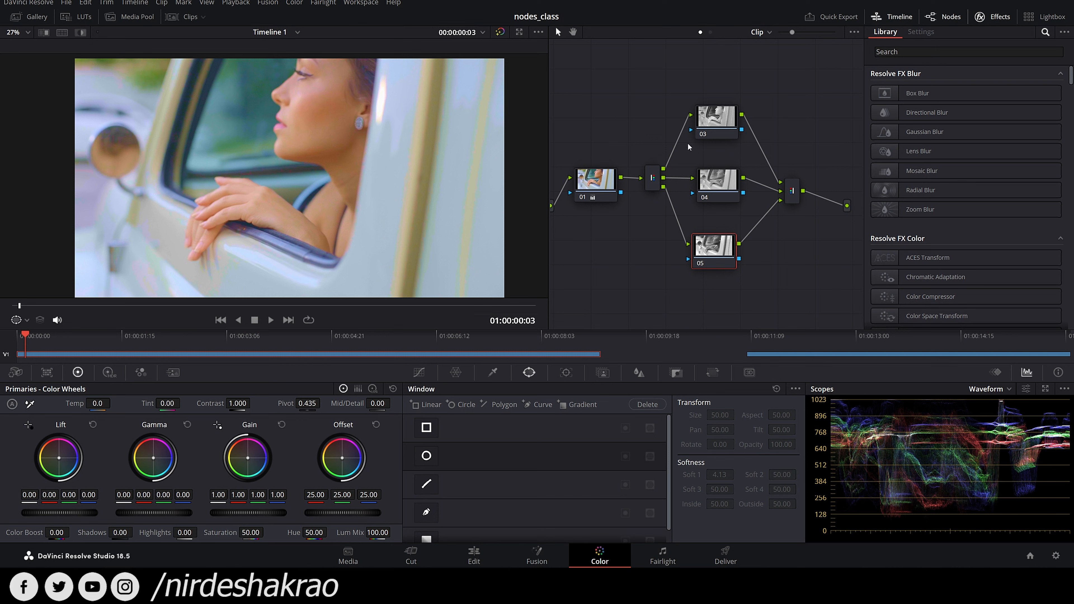
# - Add an unconnected Parallel Mixer, Layer Mixer and Key Mixer in the empty area above the existing node chain
pyautogui.moveTo(708, 141); pyautogui.dragTo(729, 176)
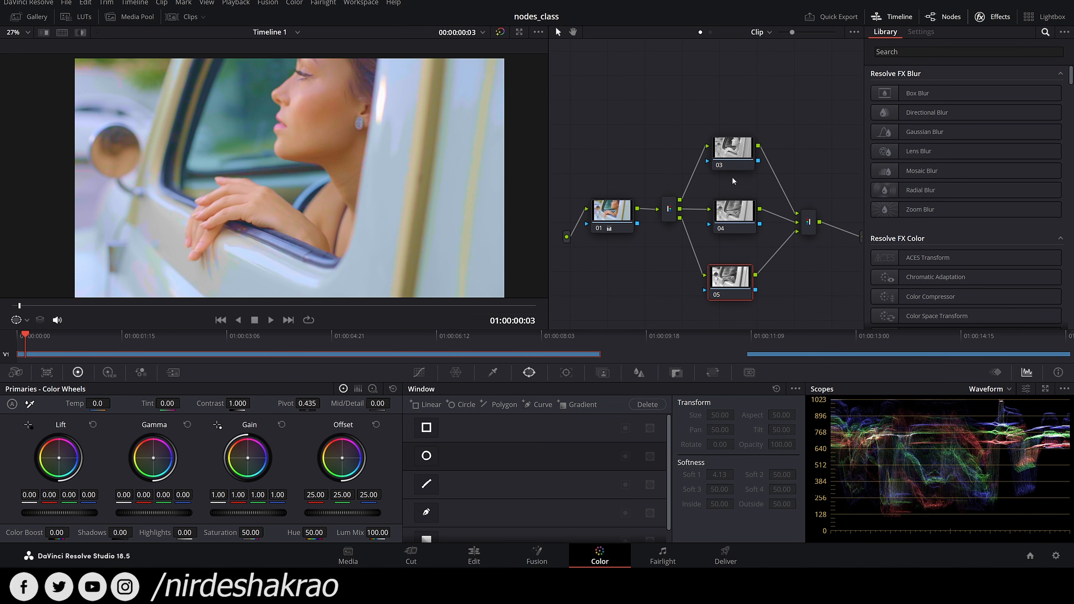
pyautogui.scroll(2, 732, 177)
pyautogui.rightClick(603, 66)
pyautogui.moveTo(698, 84)
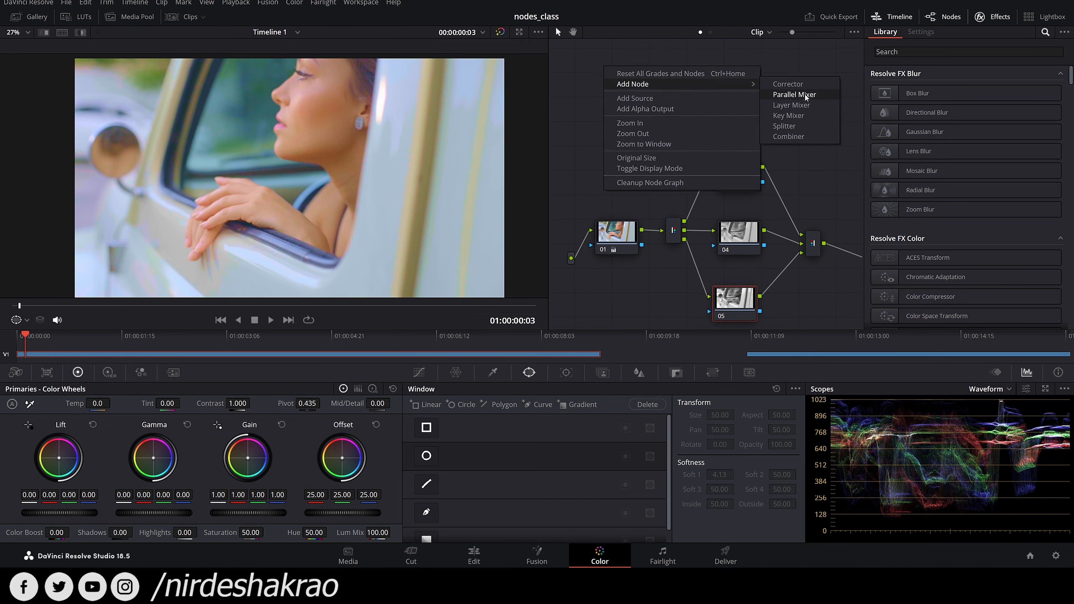
pyautogui.click(799, 96)
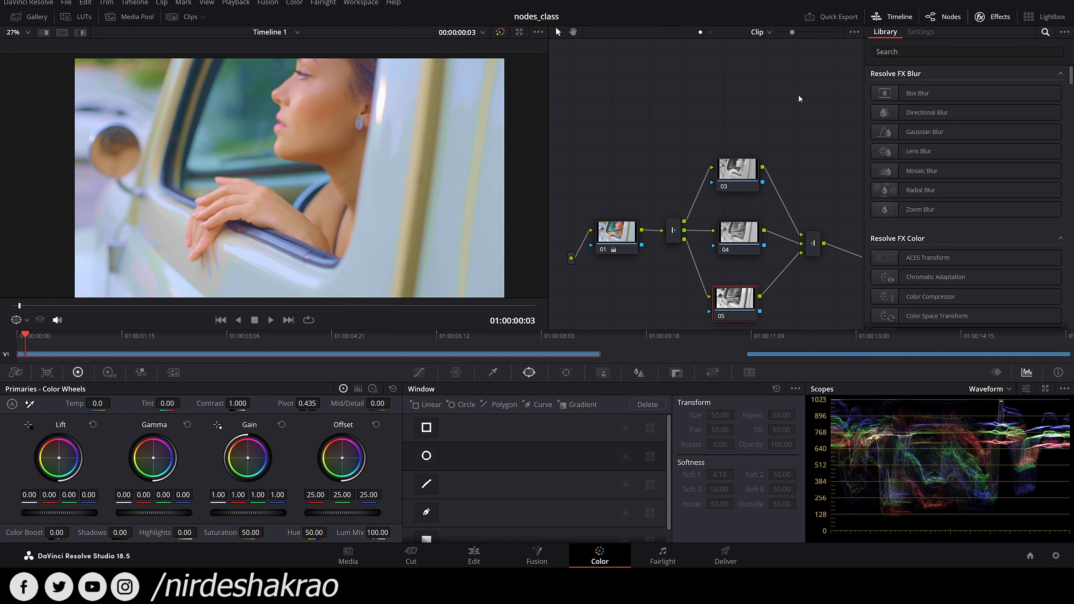
pyautogui.rightClick(672, 86)
pyautogui.moveTo(698, 105)
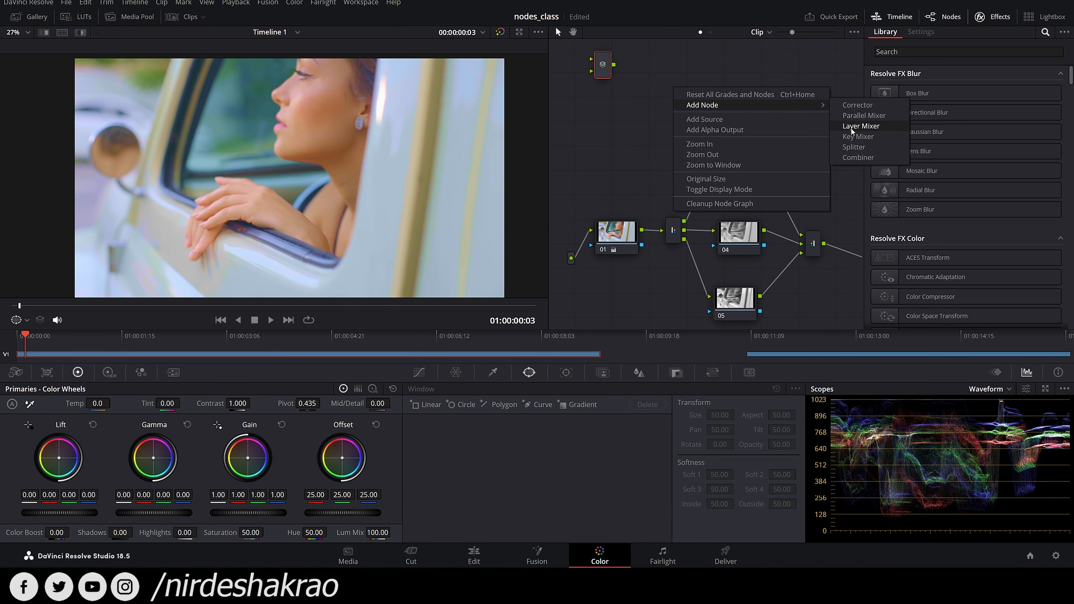
pyautogui.click(851, 126)
pyautogui.rightClick(624, 119)
pyautogui.moveTo(745, 135)
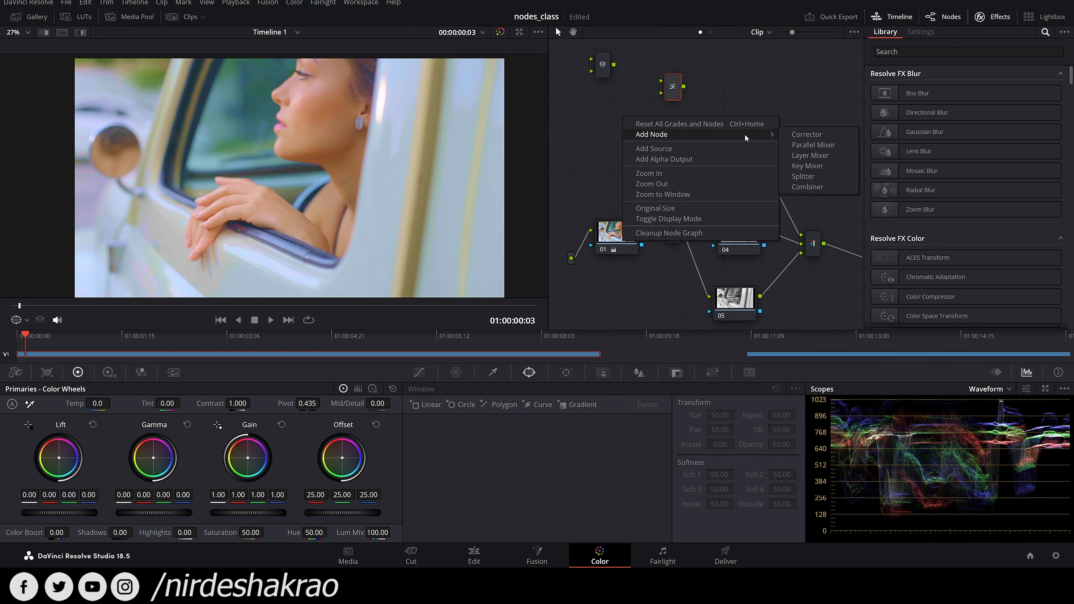
pyautogui.click(808, 165)
# - Add an unconnected Splitter and Combiner beside the loose mixer nodes above the chain
pyautogui.rightClick(674, 132)
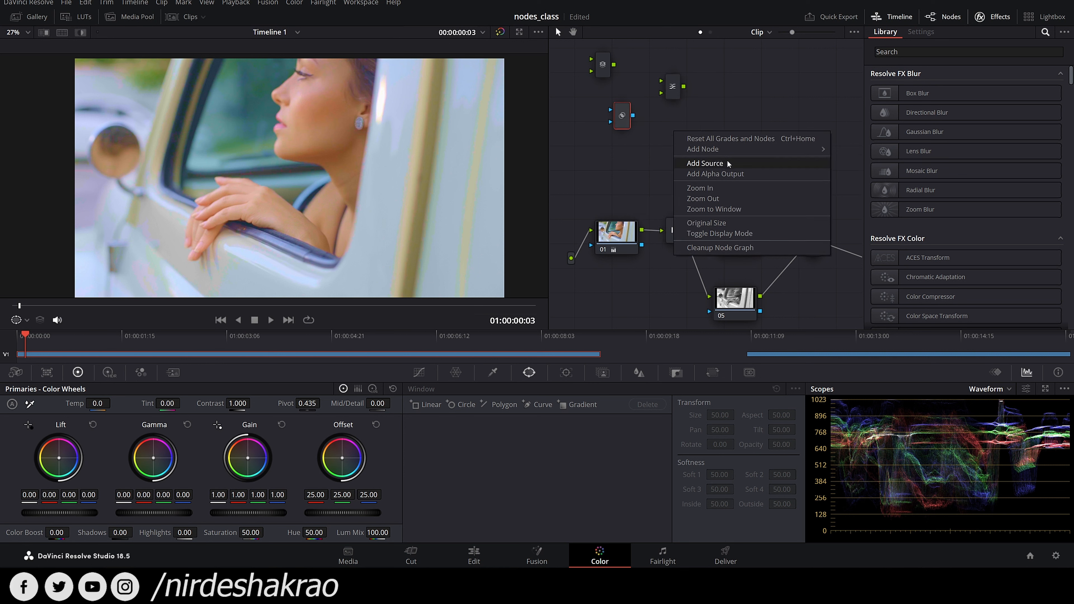
pyautogui.click(845, 182)
pyautogui.rightClick(808, 170)
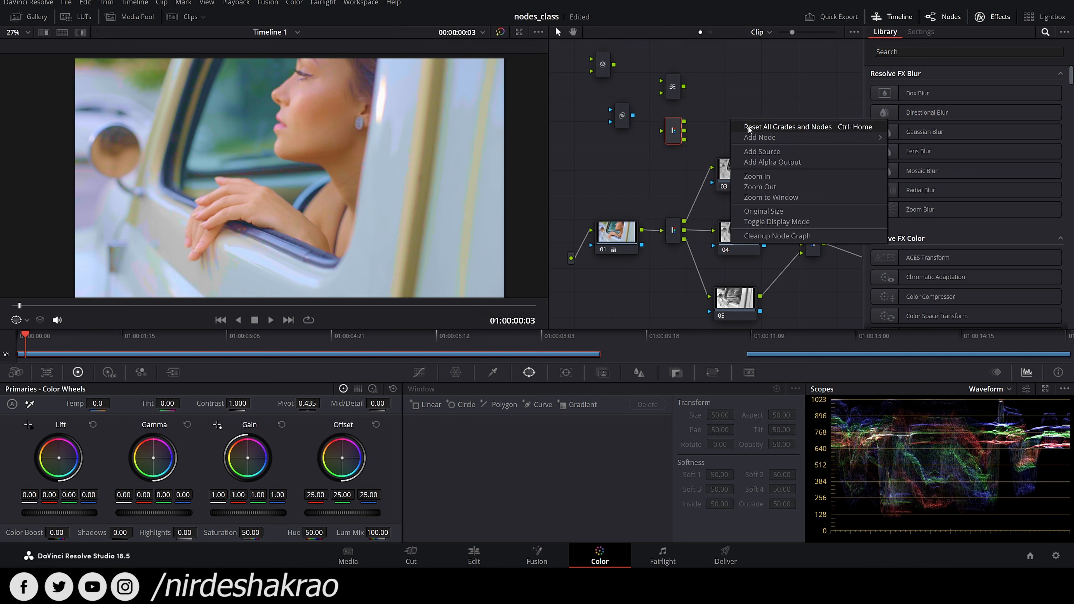
pyautogui.moveTo(782, 138)
pyautogui.click(916, 189)
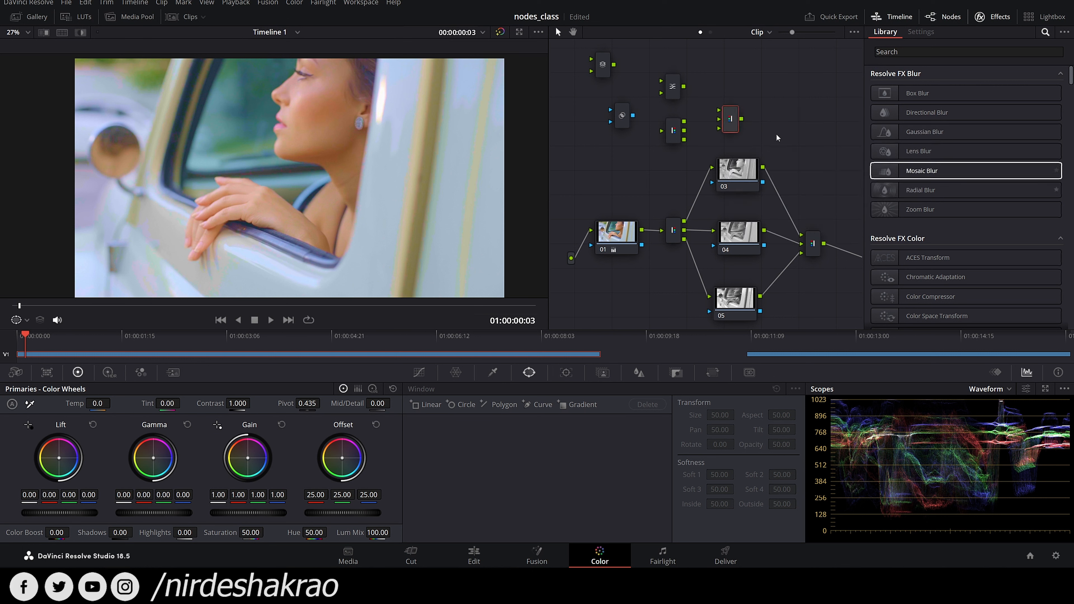
# - Examine the options of the empty graph area and of node 01, including the node types that can be added
pyautogui.moveTo(791, 161); pyautogui.dragTo(779, 131)
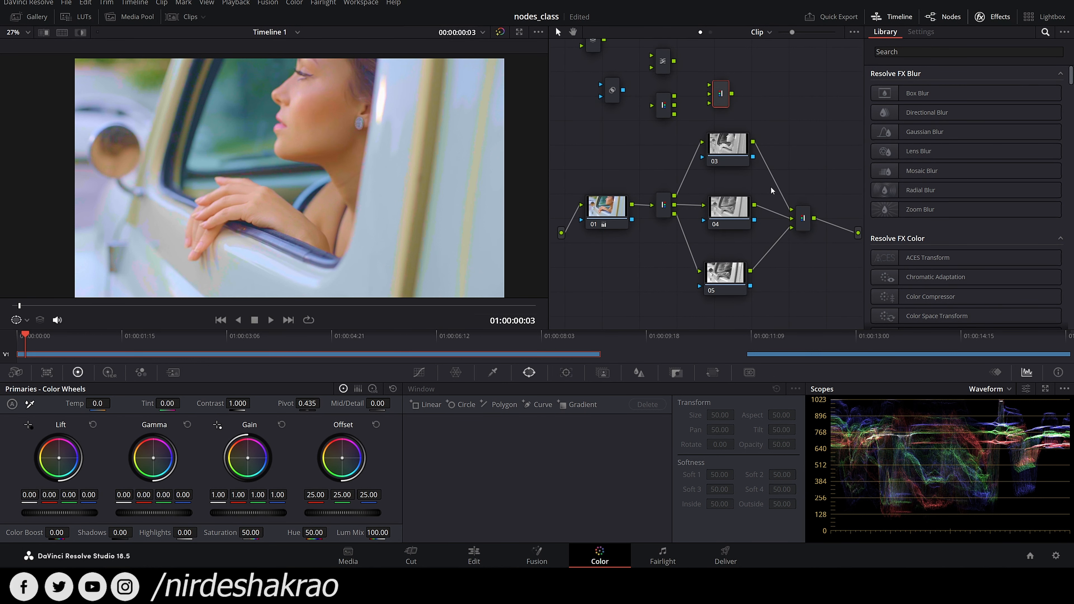
pyautogui.moveTo(771, 188); pyautogui.dragTo(789, 161)
pyautogui.rightClick(604, 255)
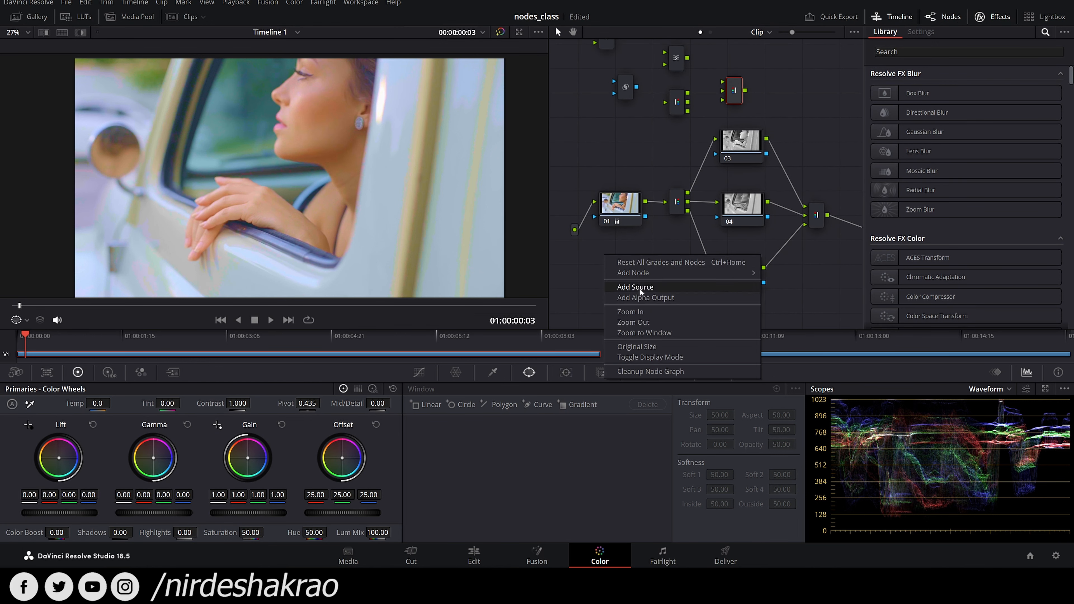
pyautogui.rightClick(621, 211)
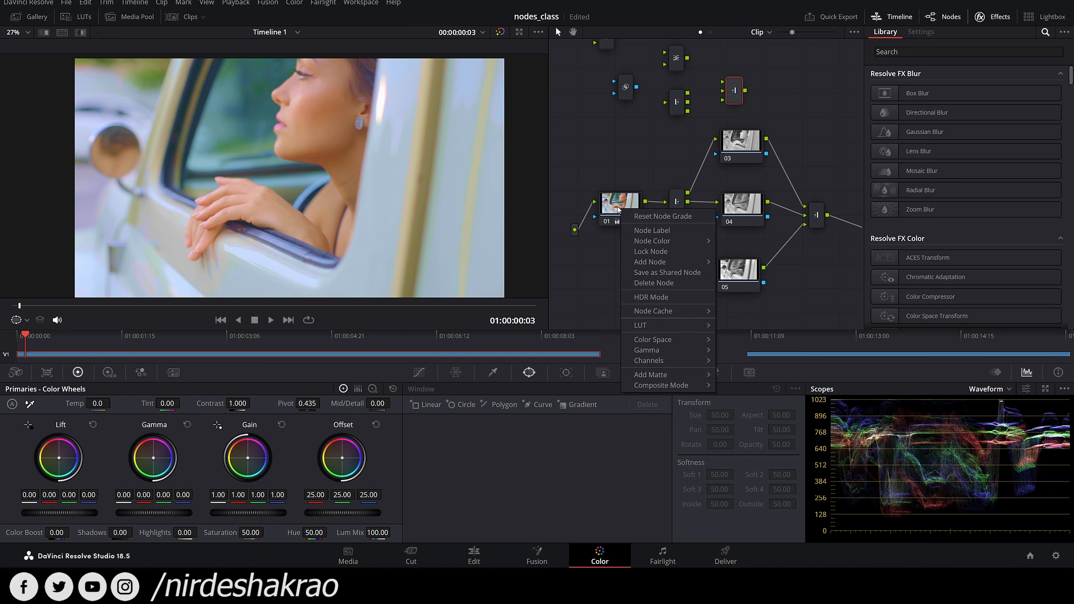
pyautogui.click(642, 208)
pyautogui.rightClick(626, 200)
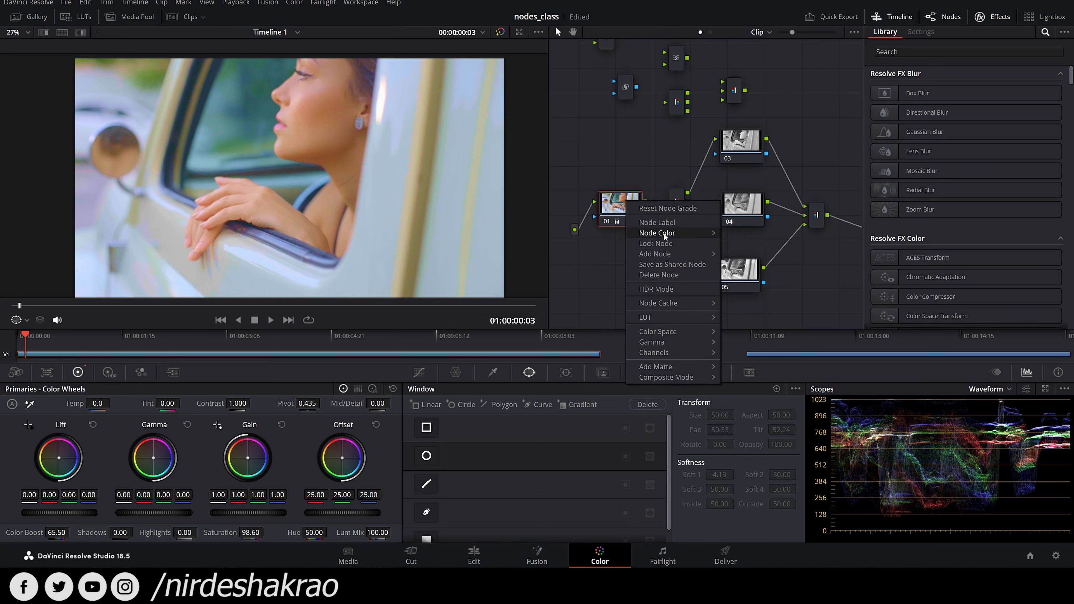
pyautogui.moveTo(667, 254)
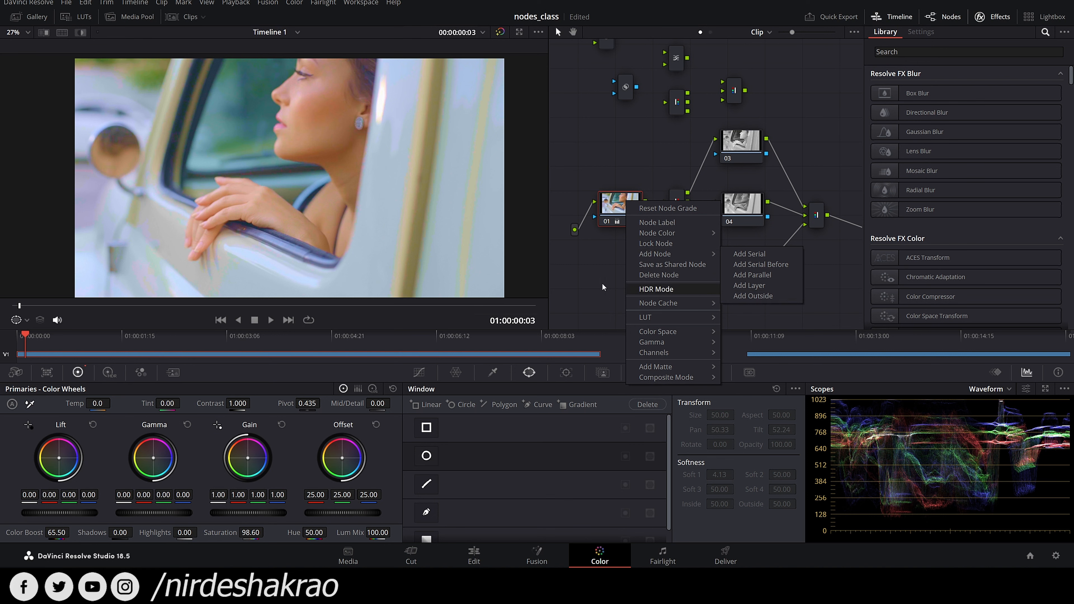
pyautogui.click(753, 275)
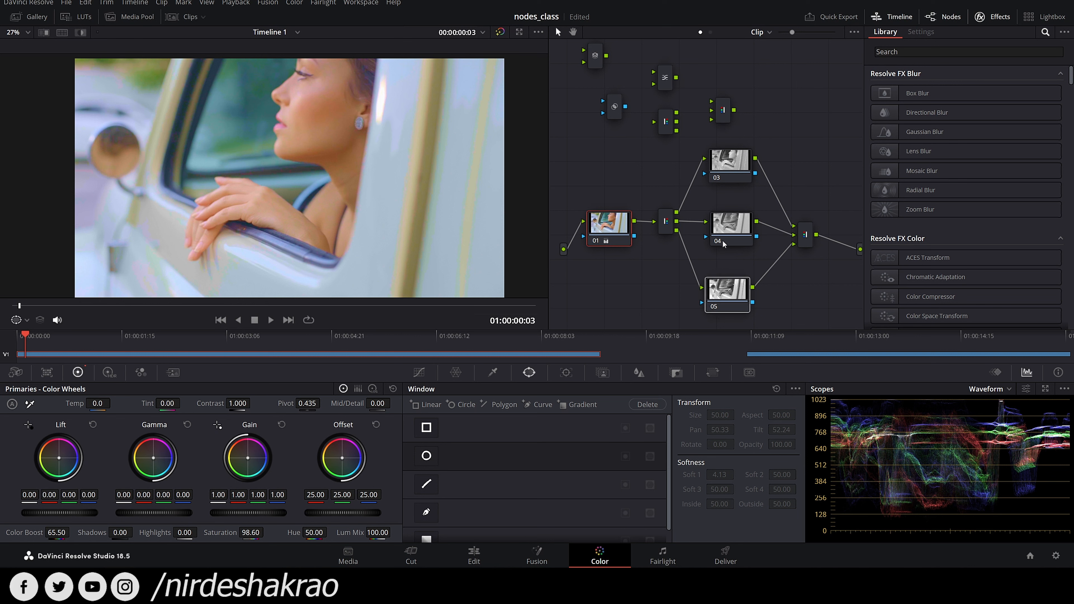
# - Scatter nodes 04, 03 and 05 across the graph, and rearrange all nodes with Cleanup Node Graph
pyautogui.moveTo(747, 220); pyautogui.dragTo(851, 136)
pyautogui.moveTo(747, 164); pyautogui.dragTo(665, 217)
pyautogui.moveTo(733, 295); pyautogui.dragTo(784, 312)
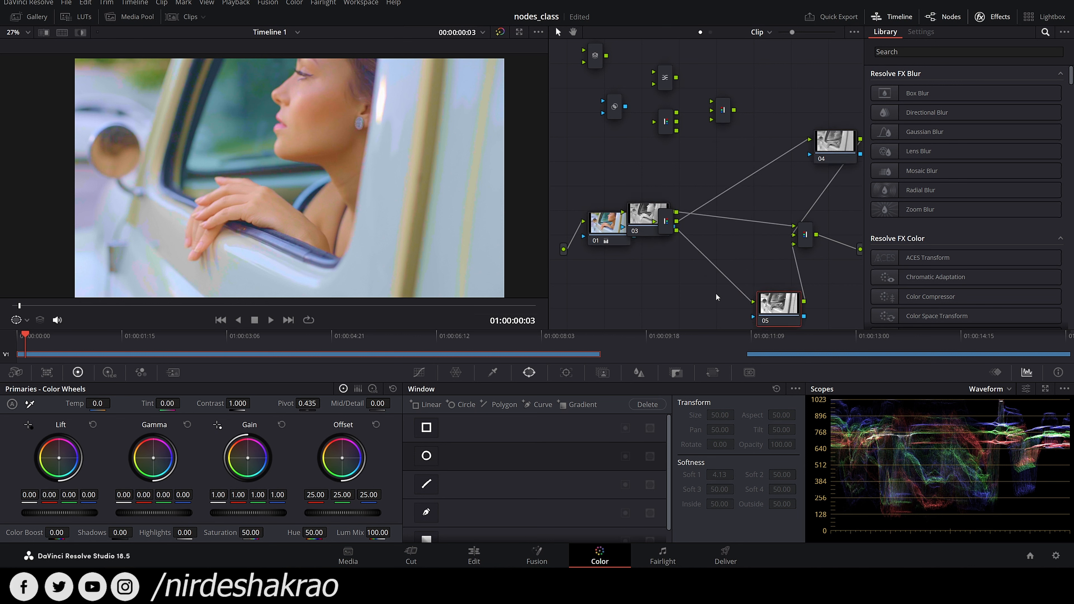
pyautogui.rightClick(614, 272)
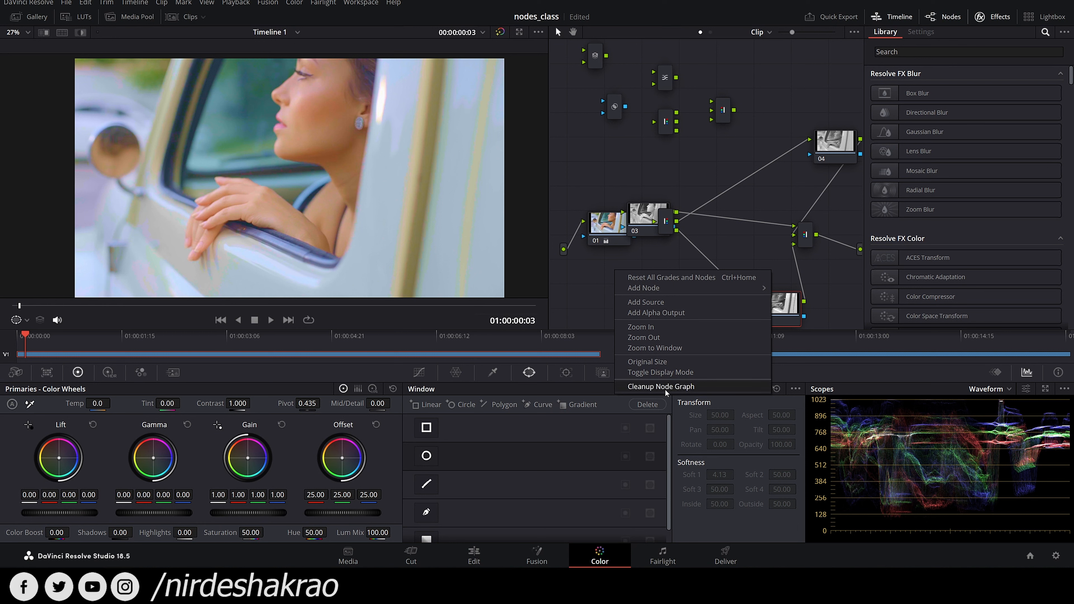
pyautogui.click(684, 386)
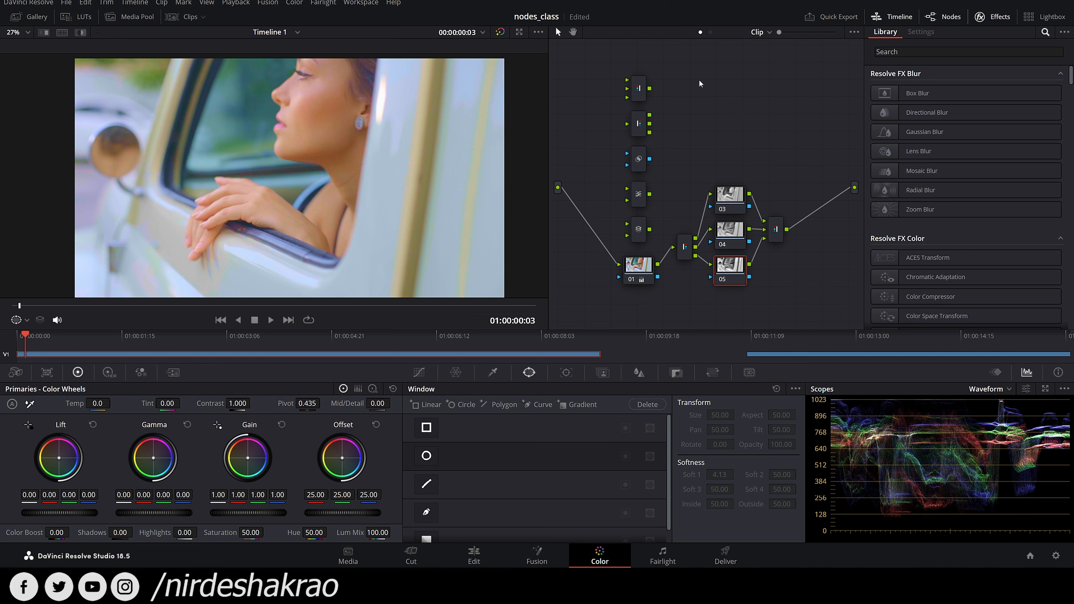
# - Enlarge the node graph twice with Zoom In, and reduce it once with Zoom Out
pyautogui.rightClick(708, 91)
pyautogui.click(752, 151)
pyautogui.rightClick(733, 105)
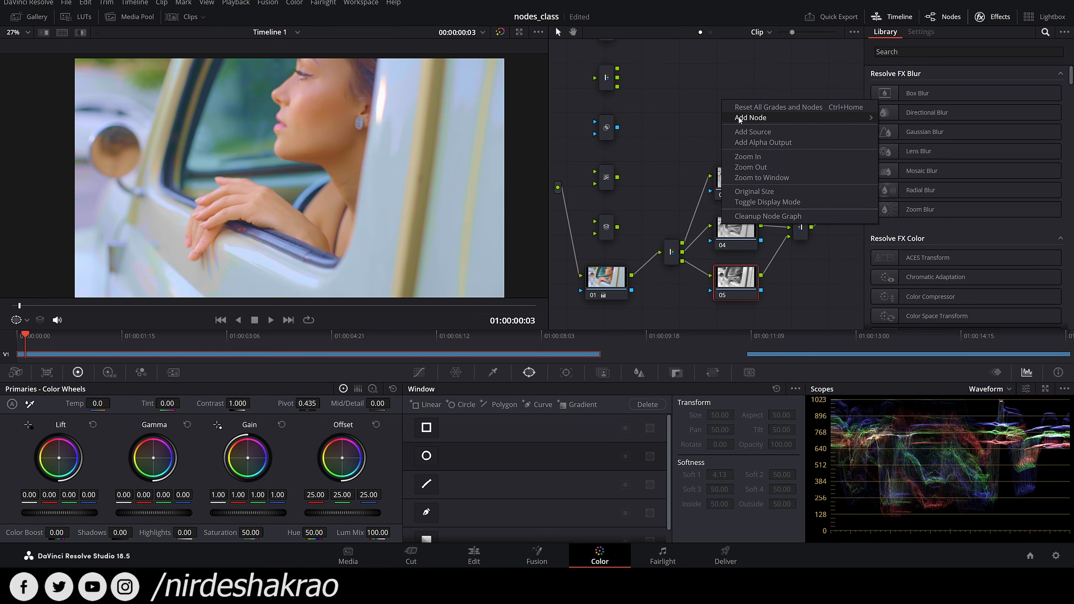
pyautogui.click(752, 158)
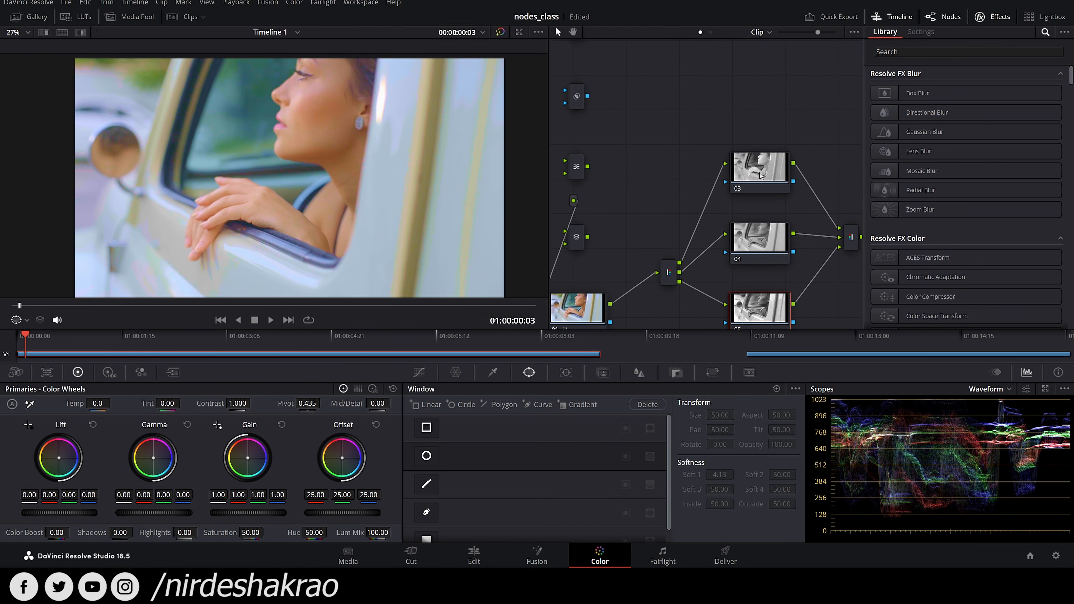
pyautogui.rightClick(672, 89)
pyautogui.click(720, 160)
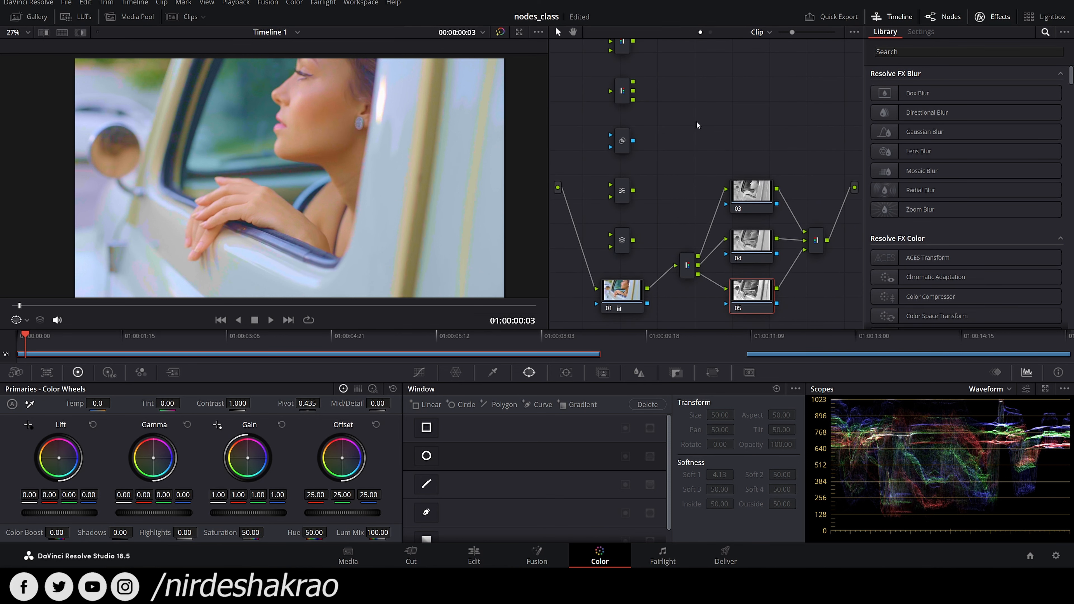
# - Move the nodes out of view, and bring the whole graph back with Zoom to Window
pyautogui.scroll(4, 699, 121)
pyautogui.scroll(-3, 702, 123)
pyautogui.scroll(3, 702, 124)
pyautogui.hscroll(5, 655, 138)
pyautogui.hscroll(4, 655, 106)
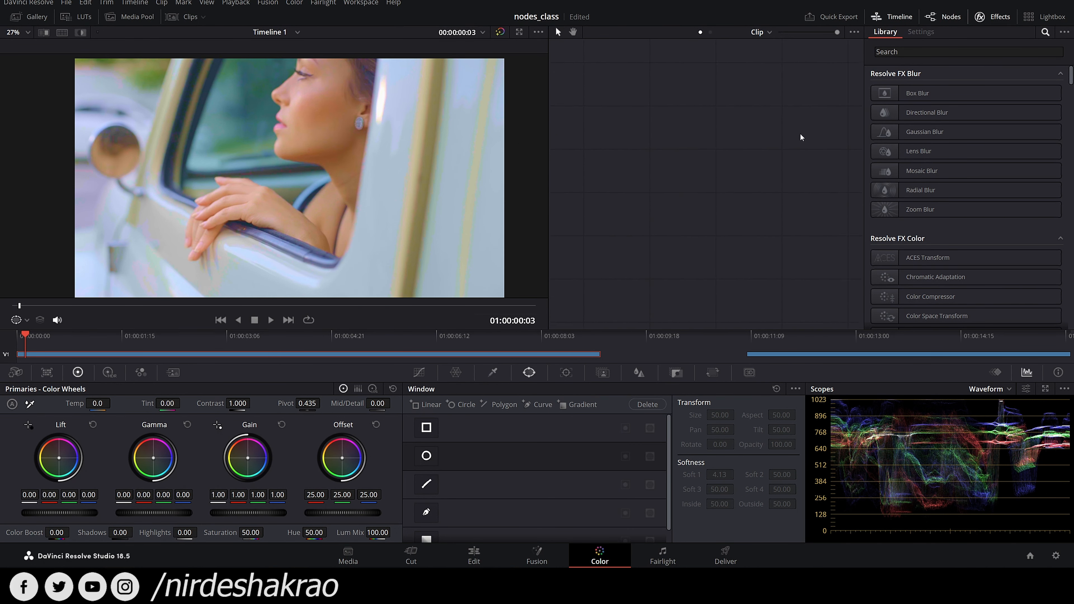
pyautogui.hscroll(2, 659, 154)
pyautogui.scroll(-2, 636, 154)
pyautogui.rightClick(678, 131)
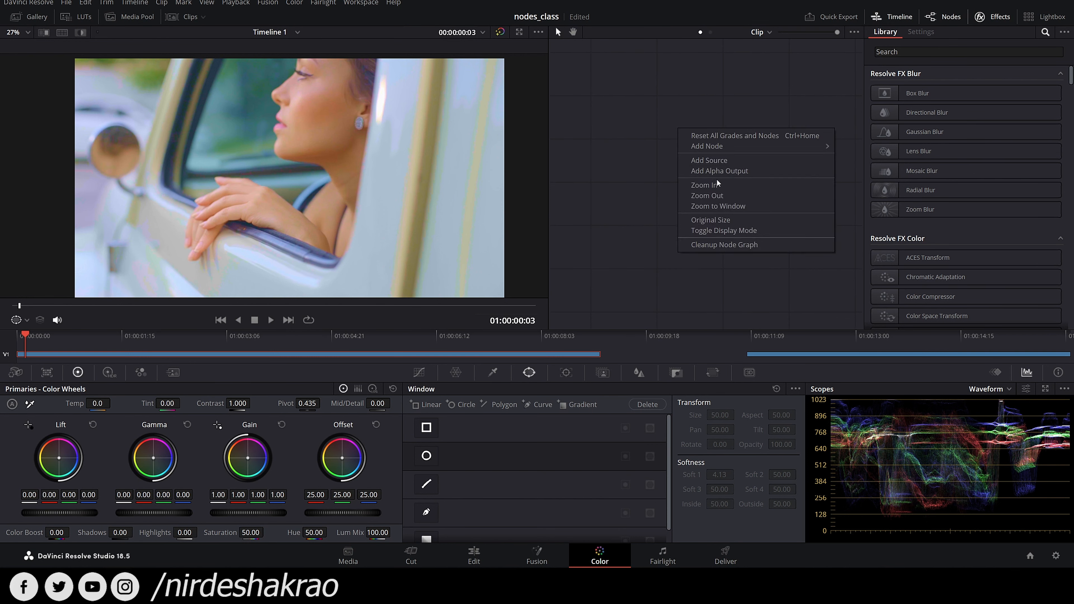
pyautogui.click(755, 207)
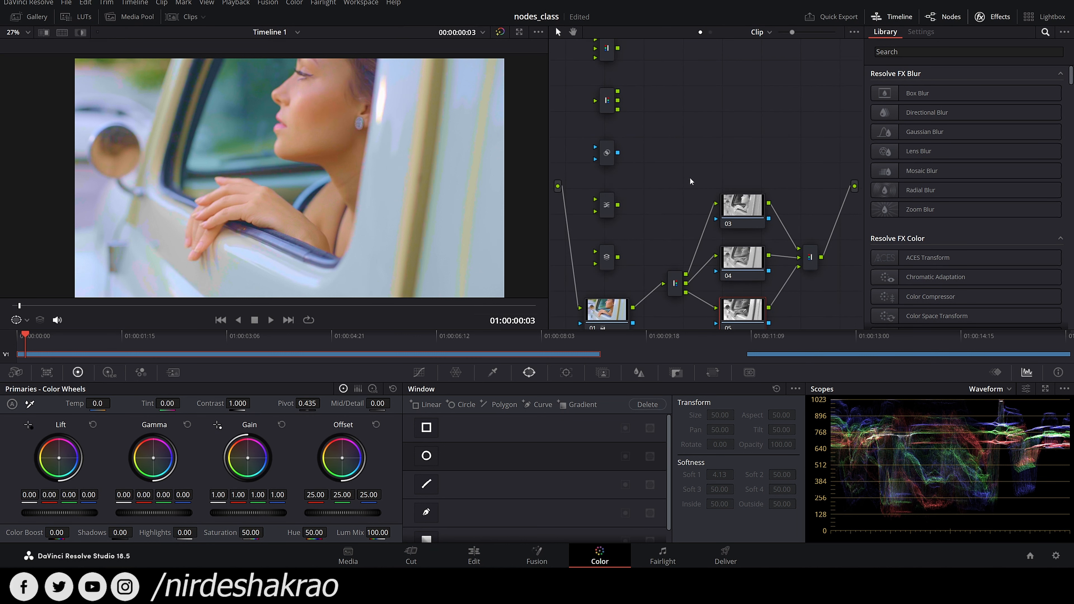
# - Apply Original Size to the node graph display, and reduce its zoom level
pyautogui.scroll(-3, 736, 166)
pyautogui.moveTo(727, 161); pyautogui.dragTo(699, 146)
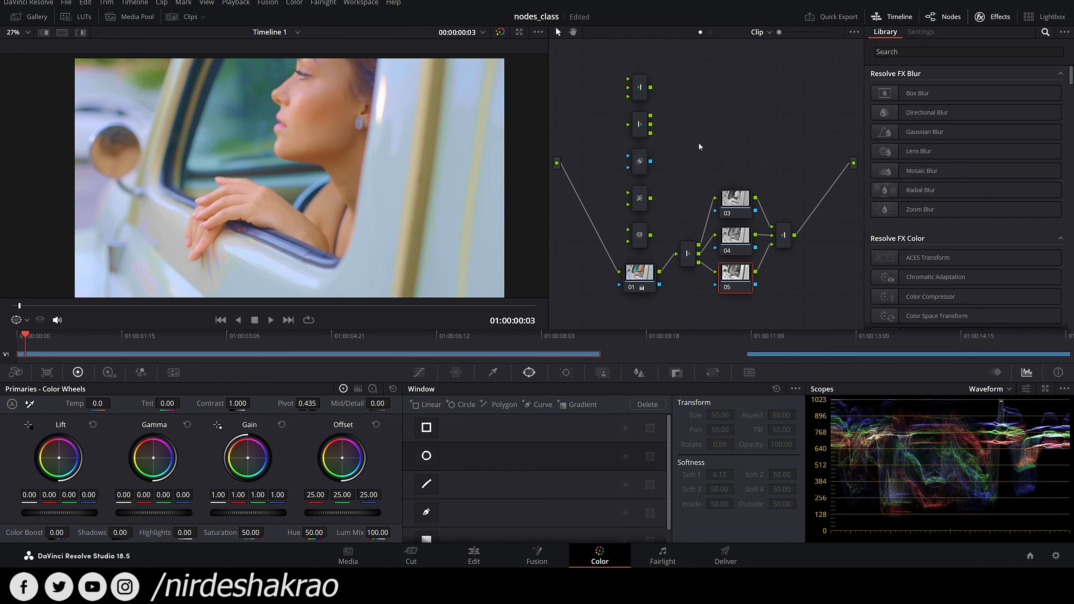
pyautogui.rightClick(700, 92)
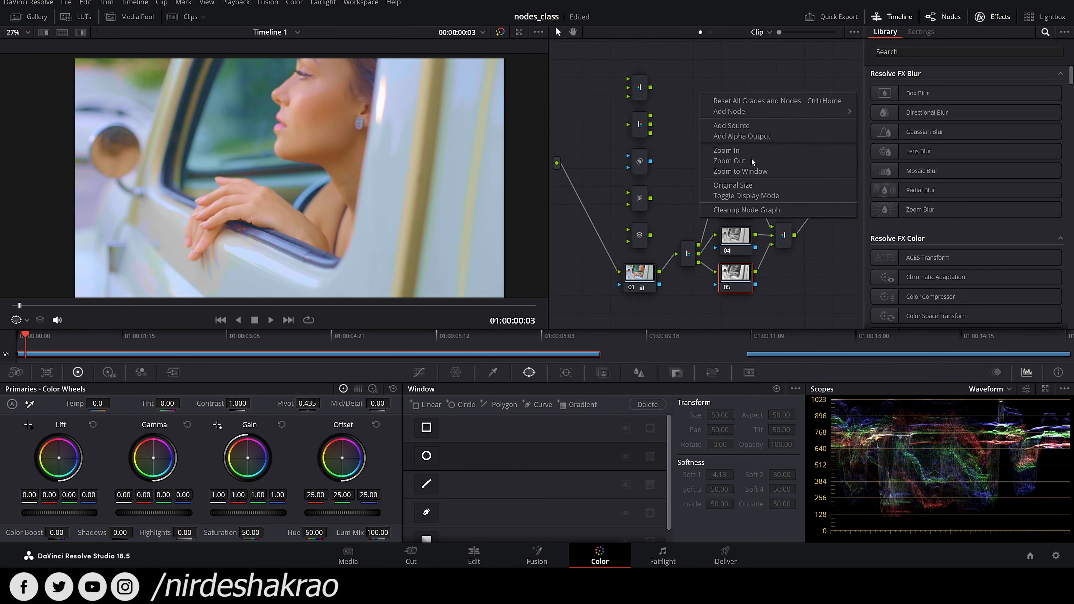
pyautogui.click(667, 188)
pyautogui.scroll(-1, 667, 188)
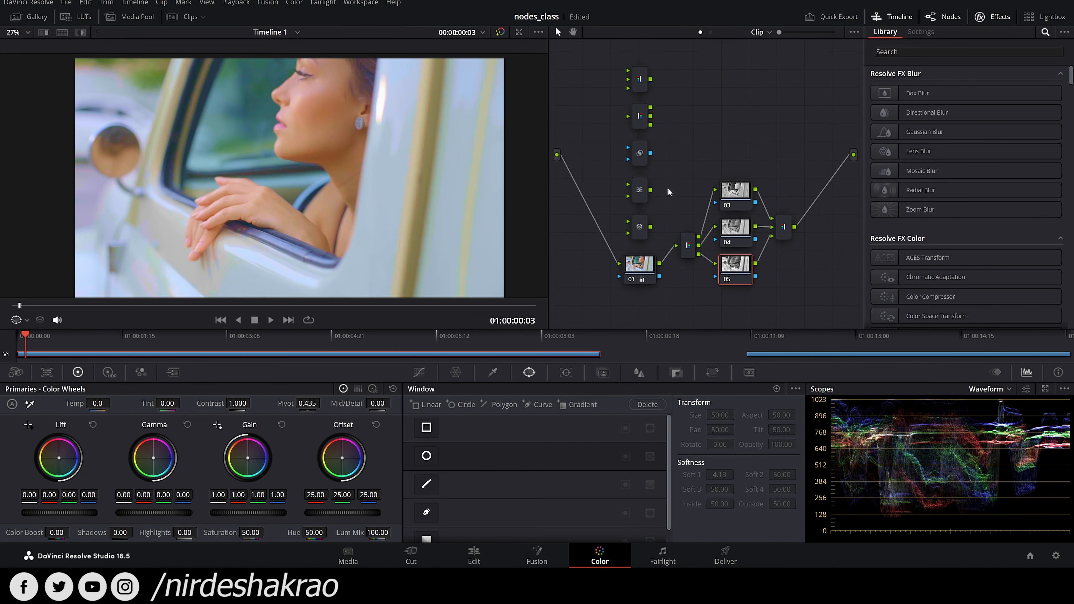
pyautogui.scroll(3, 668, 188)
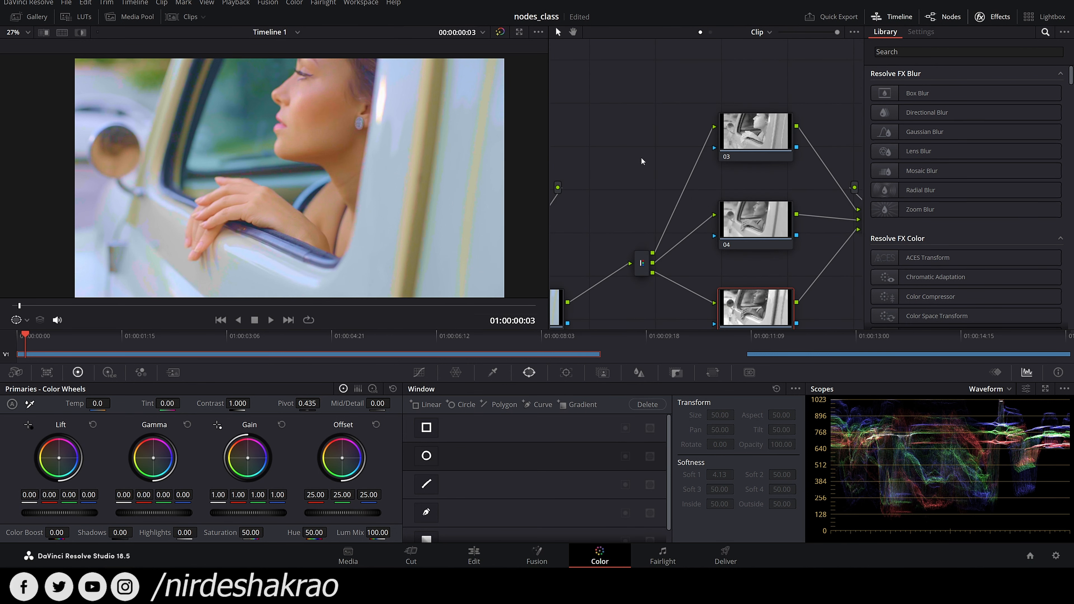
pyautogui.rightClick(609, 106)
pyautogui.click(672, 200)
pyautogui.scroll(-1, 668, 212)
pyautogui.moveTo(804, 33)
pyautogui.mouseDown()
pyautogui.moveTo(785, 33)
pyautogui.moveTo(823, 38)
pyautogui.moveTo(780, 41)
pyautogui.moveTo(834, 41)
pyautogui.moveTo(785, 42)
pyautogui.mouseUp()
pyautogui.scroll(-2, 685, 174)
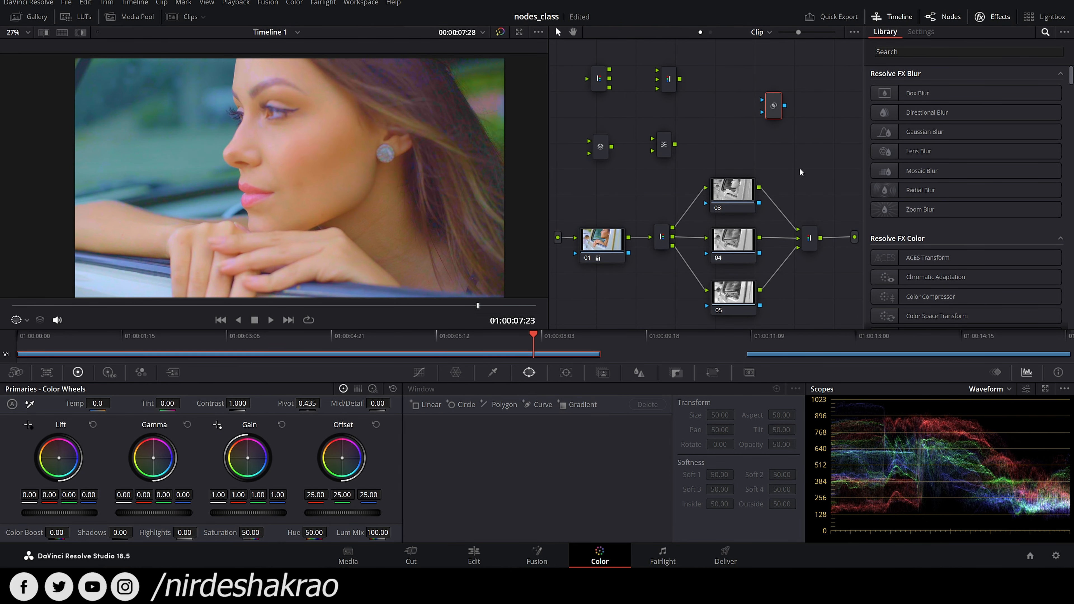
# - Add a second source input to the node graph
pyautogui.rightClick(801, 151)
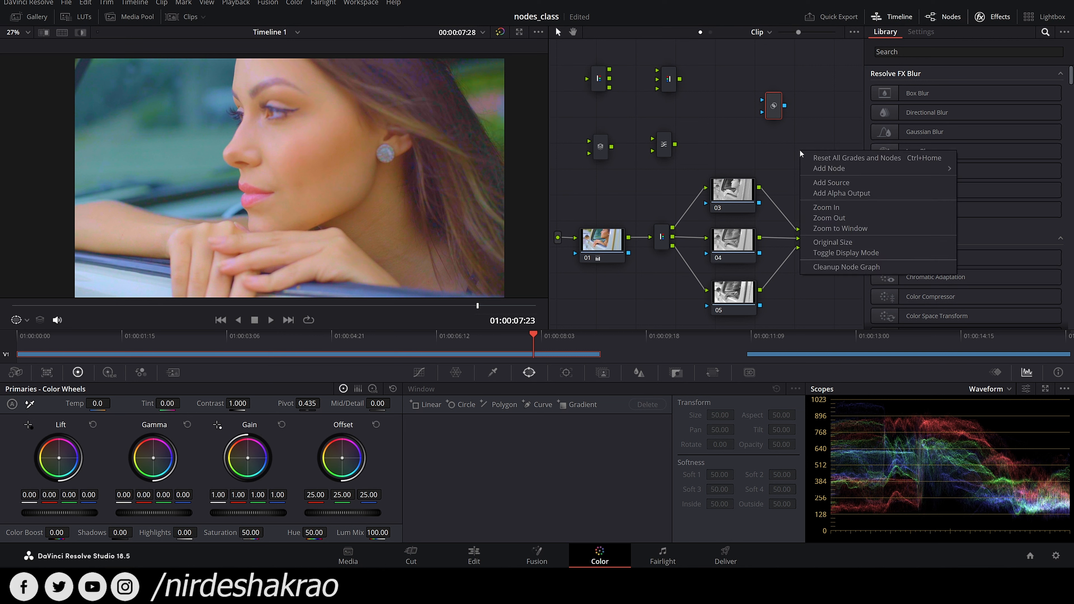
pyautogui.click(830, 182)
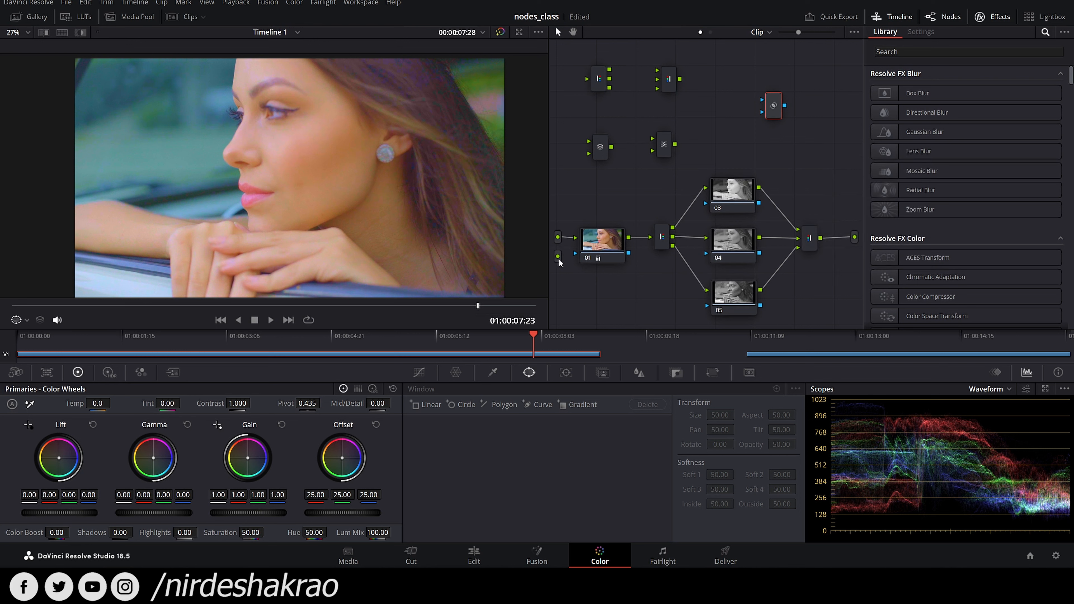
# - Add a corrector node below node 01, connect the second source input to it, and align it under node 01
pyautogui.rightClick(585, 291)
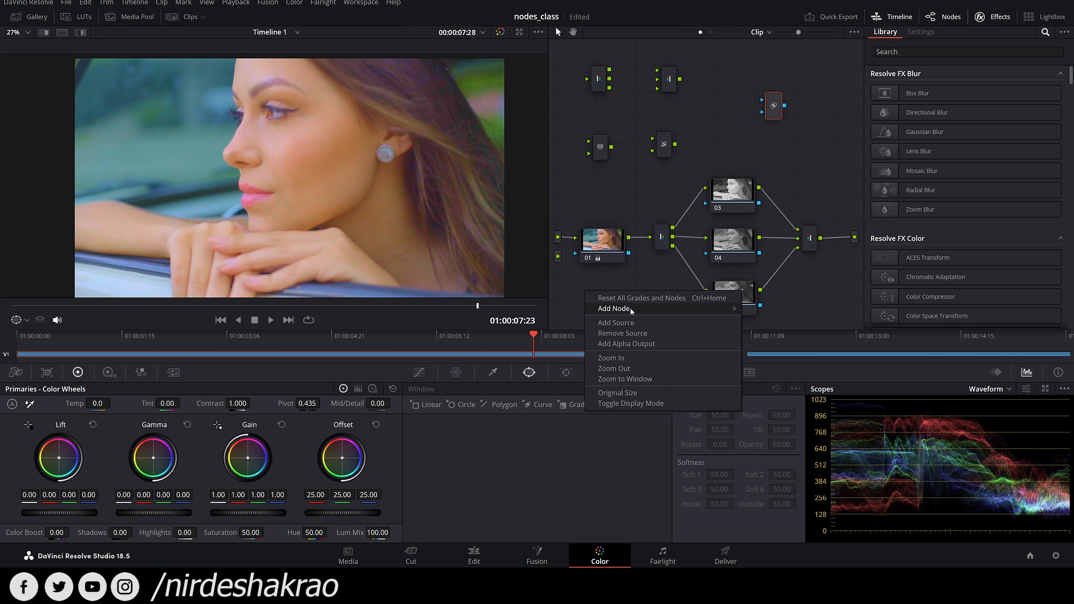
pyautogui.click(755, 309)
pyautogui.moveTo(596, 300); pyautogui.dragTo(554, 264)
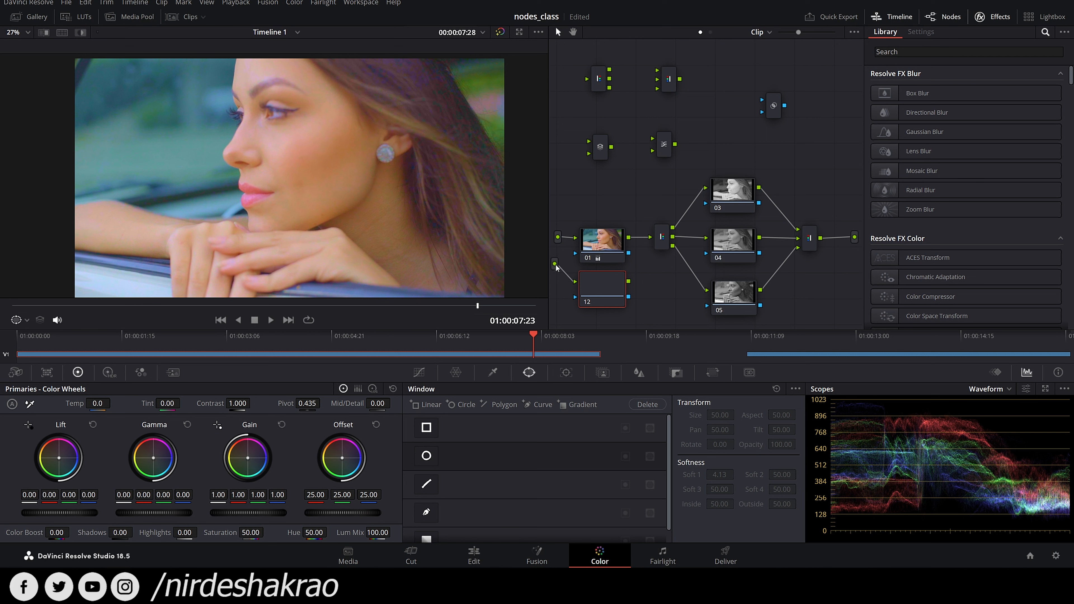
pyautogui.moveTo(623, 290); pyautogui.dragTo(630, 293)
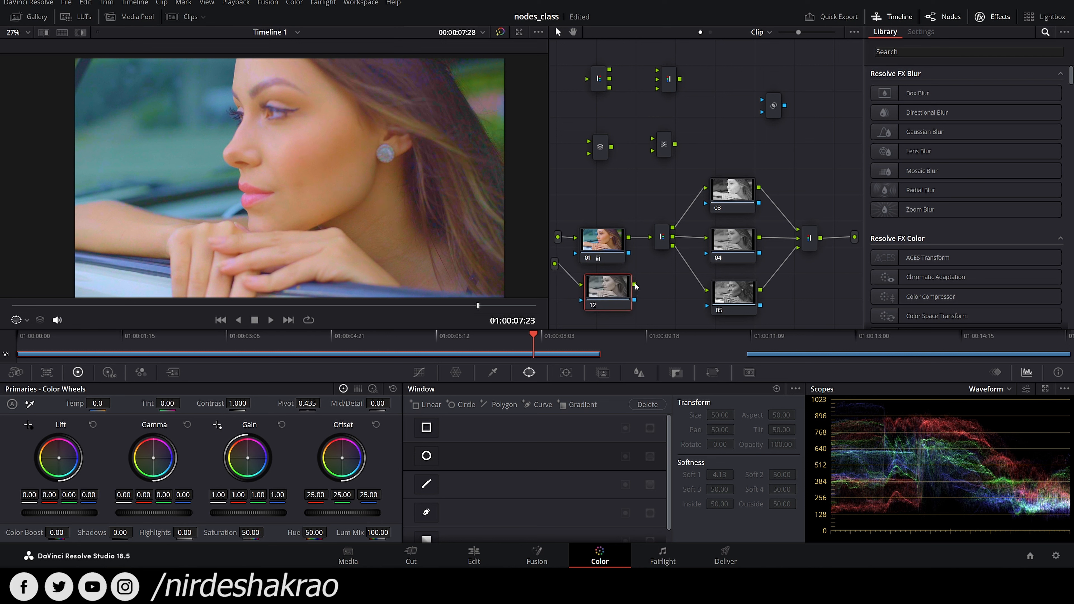
pyautogui.moveTo(611, 297); pyautogui.dragTo(607, 297)
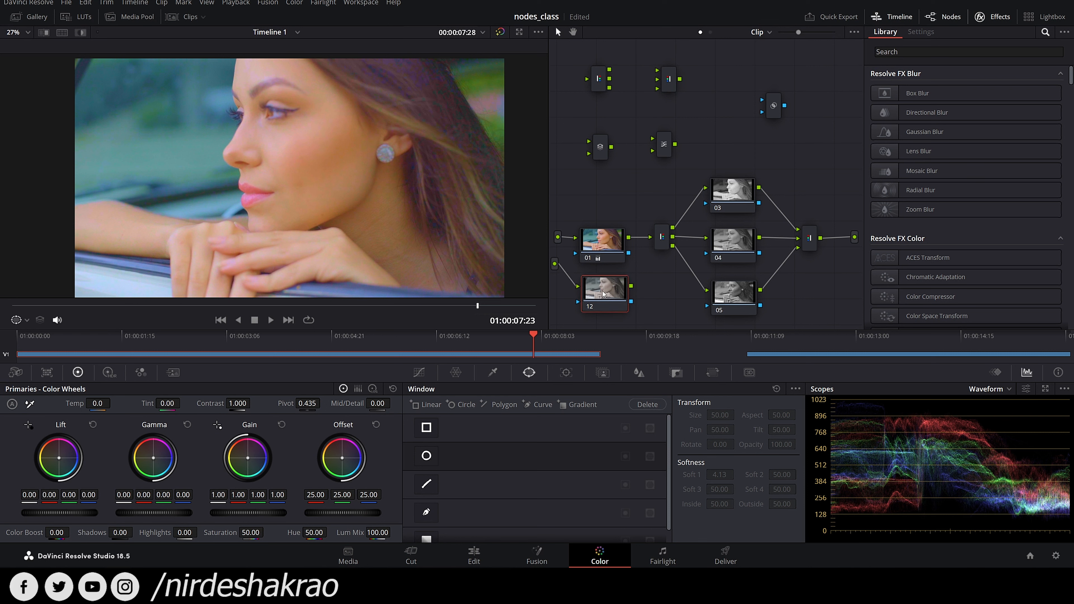
# - Add an alpha output to the node graph
pyautogui.rightClick(817, 269)
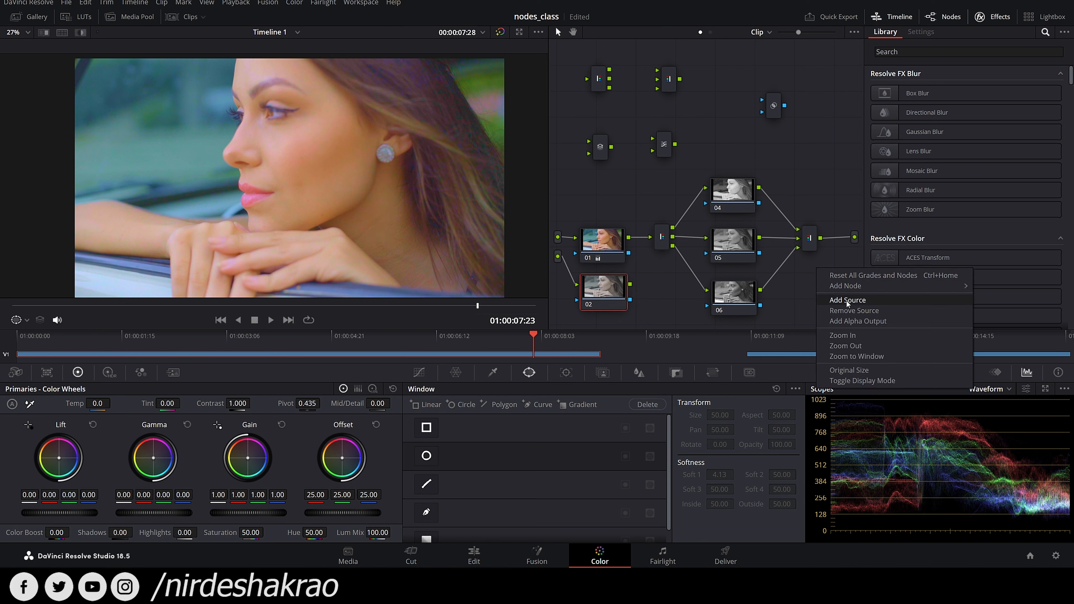
pyautogui.click(861, 322)
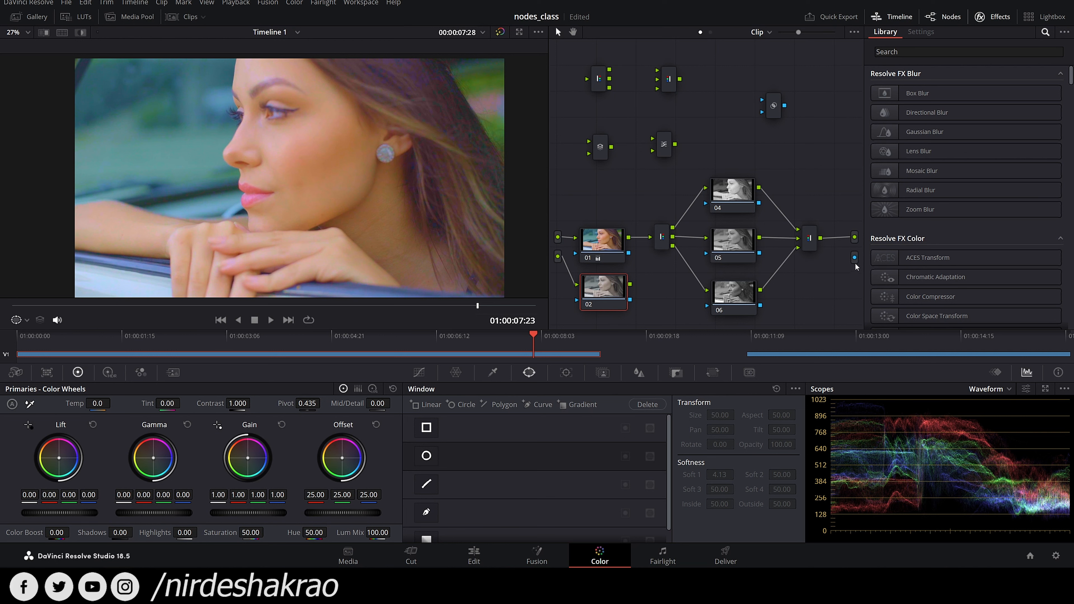
pyautogui.hotkey('ctrl', 's')
# - Qualify the woman's skin on node 01 with the HSL qualifier and highlight view, and connect the node's key output to the alpha output
pyautogui.click(602, 241)
pyautogui.click(492, 372)
pyautogui.click(326, 141)
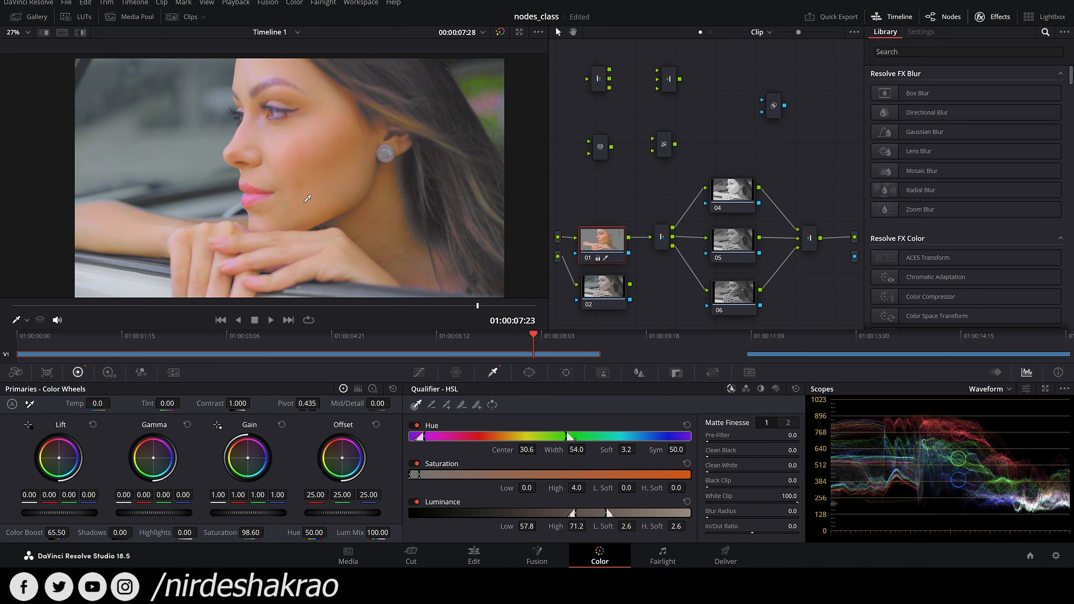
pyautogui.hotkey('shift', 'h')
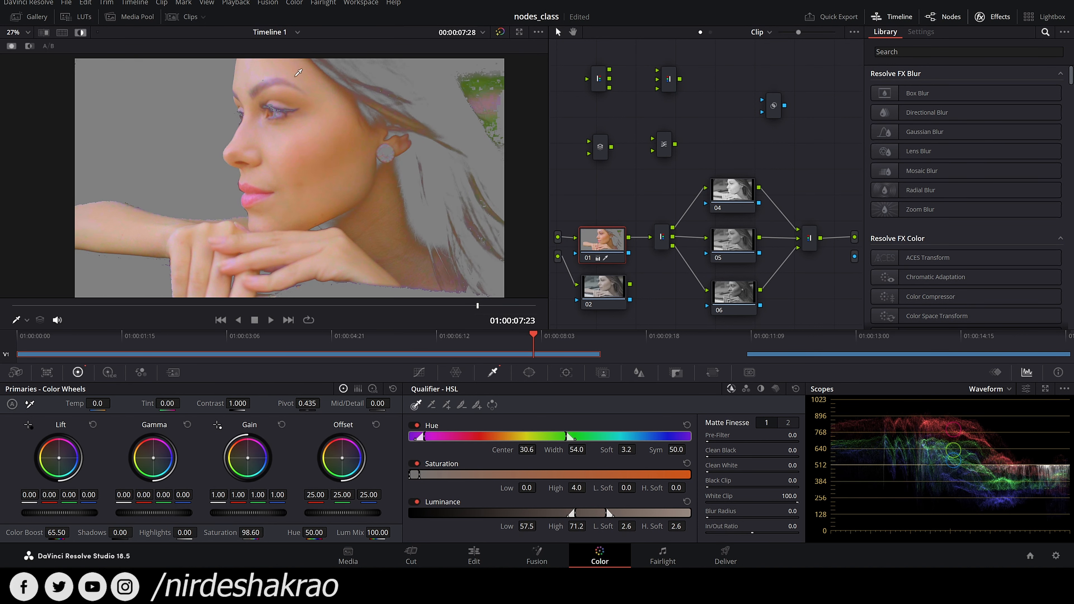
pyautogui.click(308, 164)
pyautogui.click(335, 193)
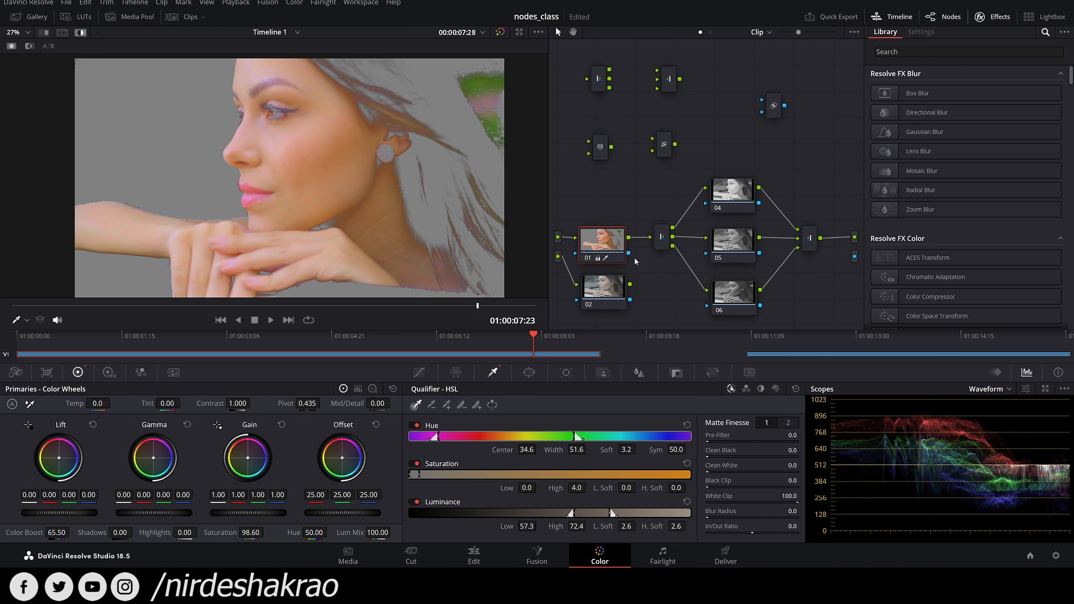
pyautogui.moveTo(788, 267); pyautogui.dragTo(854, 260)
# - On the Edit page, raise the woman's video clip to the track above, and place the rose image clip beneath it on Video 1
pyautogui.click(476, 565)
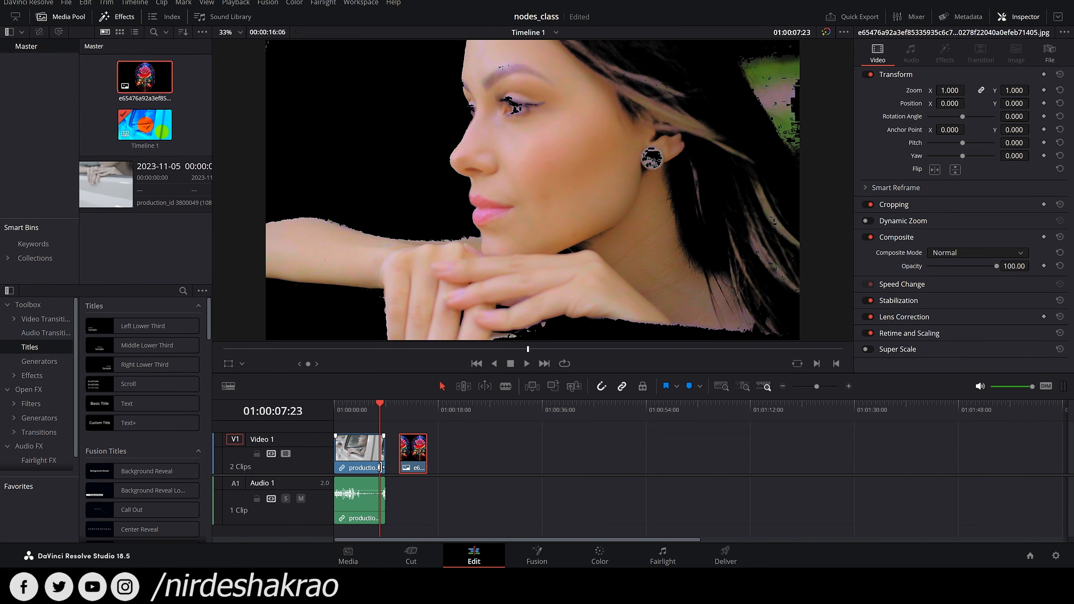
pyautogui.moveTo(354, 452); pyautogui.dragTo(360, 427)
pyautogui.moveTo(406, 473); pyautogui.dragTo(366, 472)
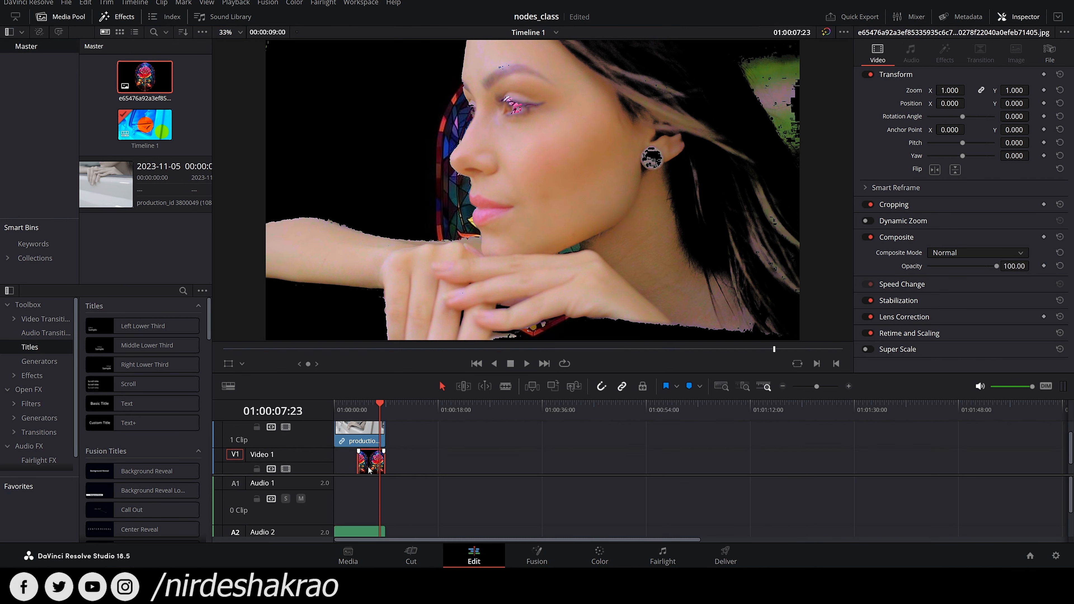
# - Enlarge the rose image to a zoom of 2.108 and reposition it behind the woman at about X -940, Y -118
pyautogui.click(228, 365)
pyautogui.moveTo(459, 278); pyautogui.dragTo(337, 276)
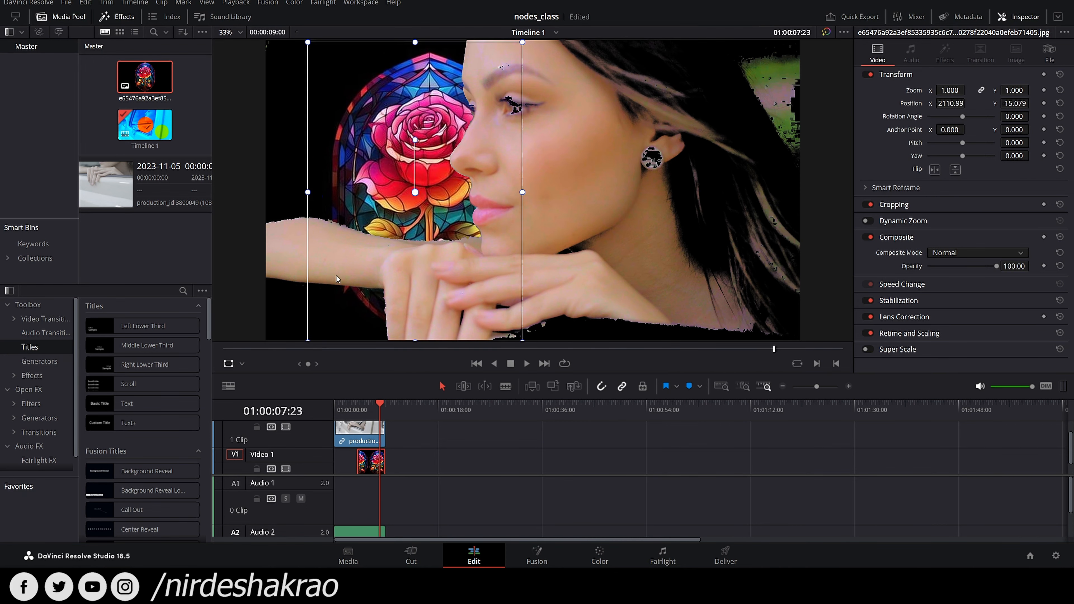
pyautogui.scroll(-1, 336, 276)
pyautogui.scroll(3, 416, 188)
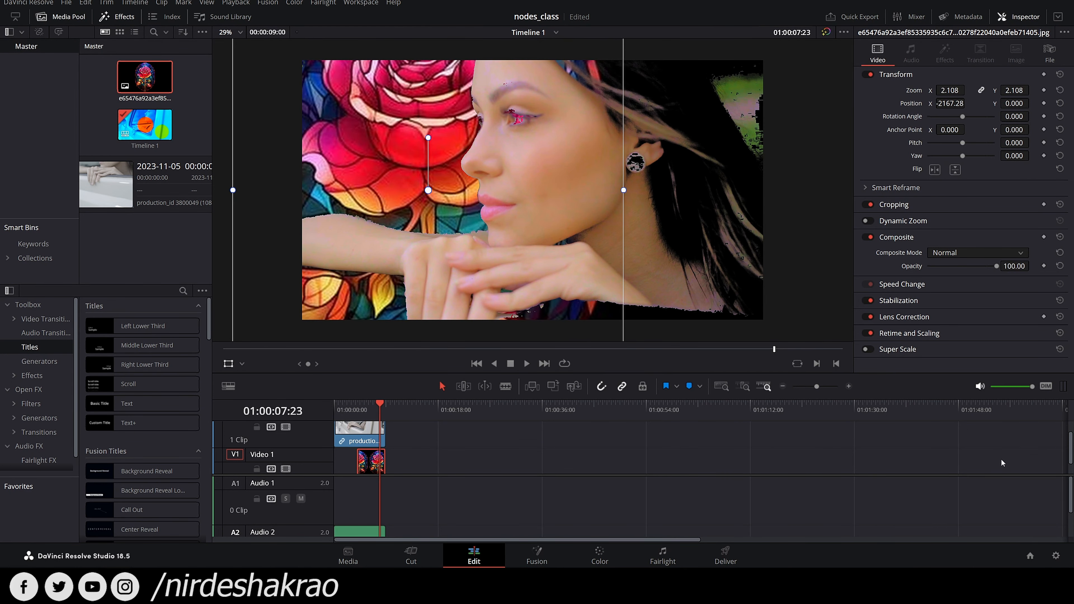
pyautogui.moveTo(416, 189); pyautogui.dragTo(520, 252)
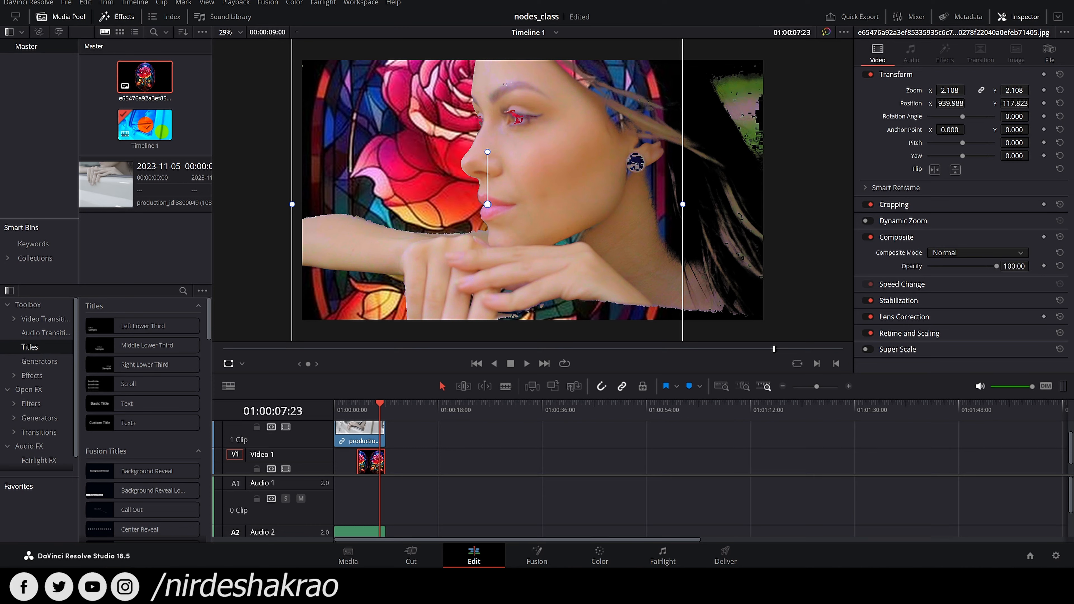
# - Return to the Color page and remove the alpha output from the node graph
pyautogui.click(600, 555)
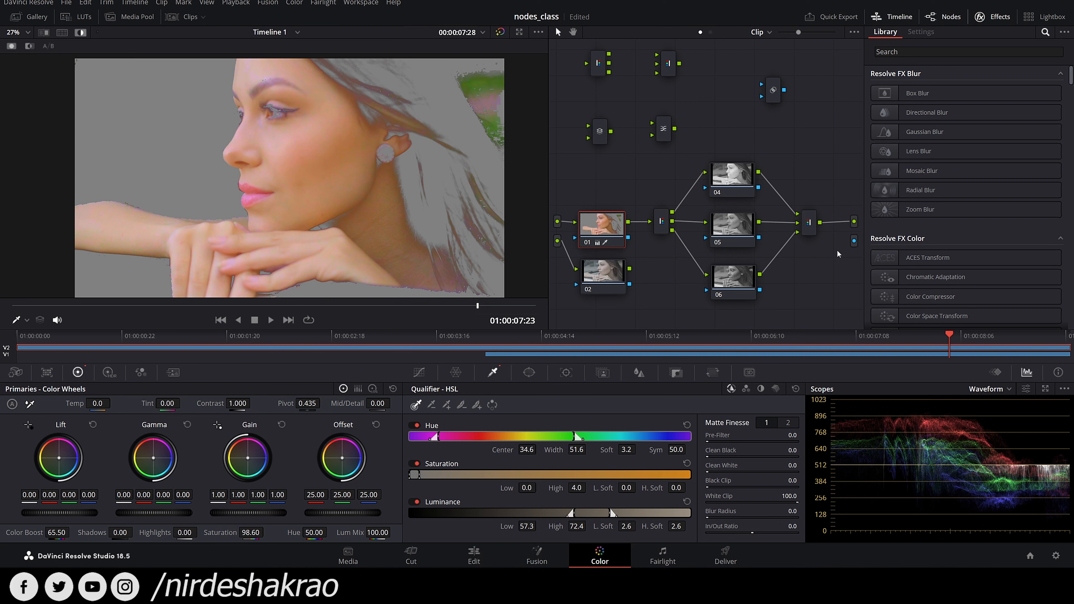
pyautogui.rightClick(819, 253)
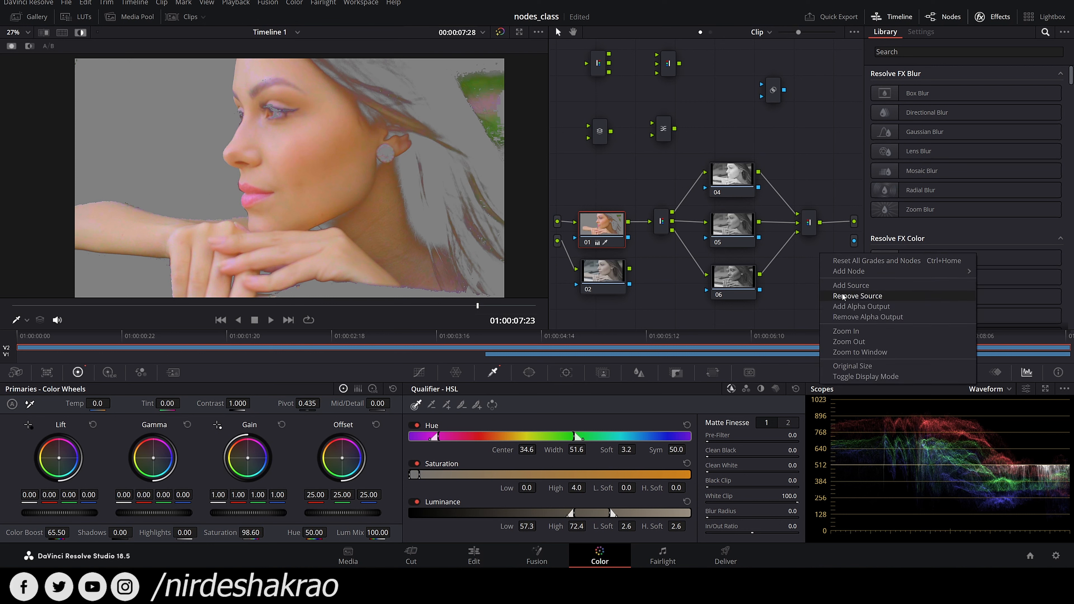
pyautogui.click(848, 317)
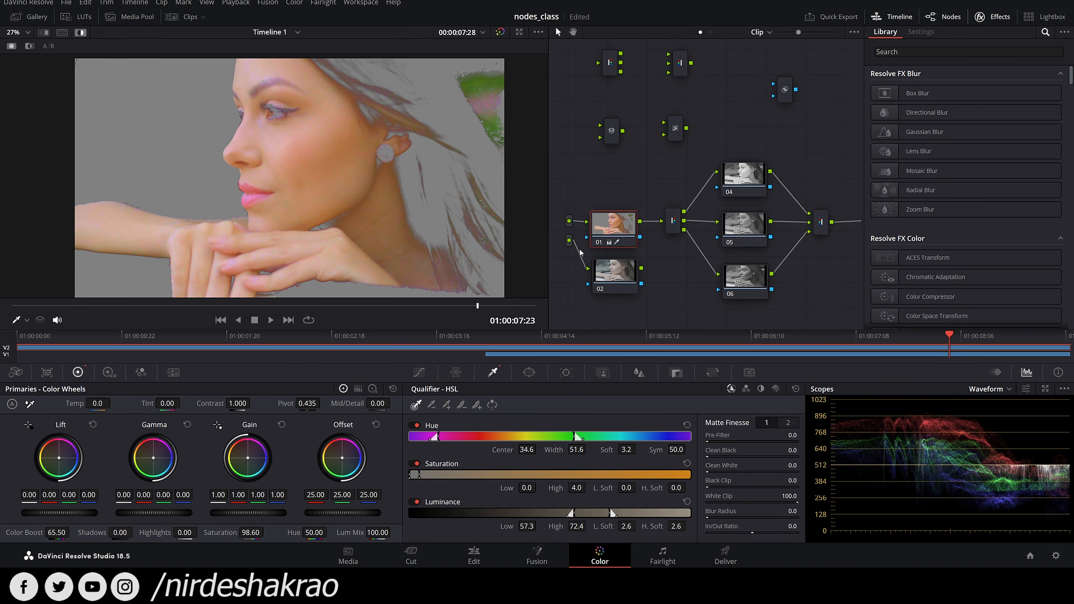
# - Delete corrector node 02 and remove the second source input from the node graph
pyautogui.rightClick(575, 264)
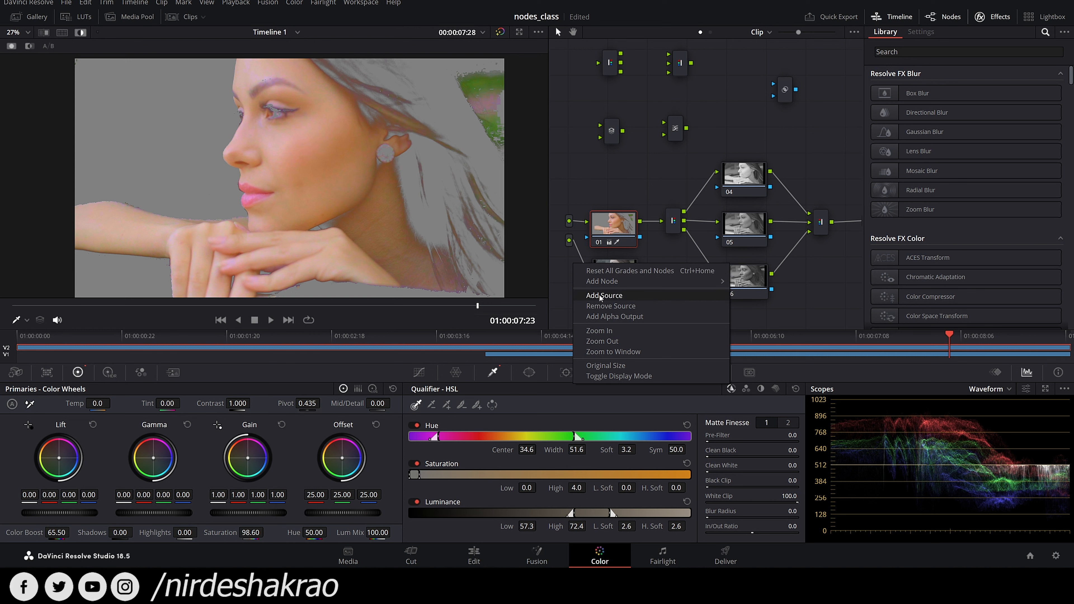
pyautogui.click(607, 310)
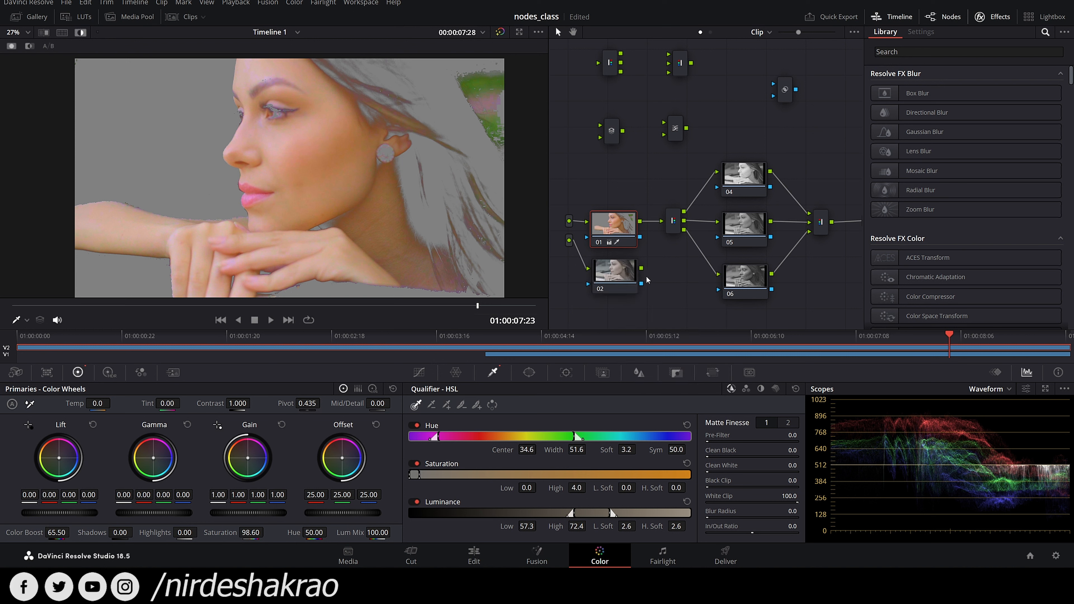
pyautogui.click(617, 275)
pyautogui.press('Delete')
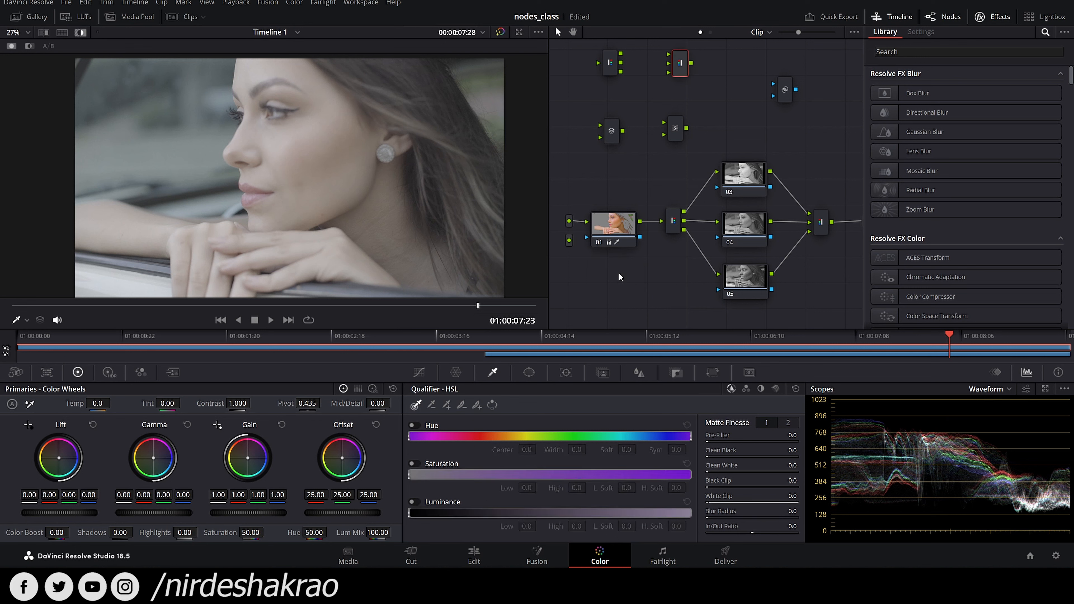
pyautogui.rightClick(585, 259)
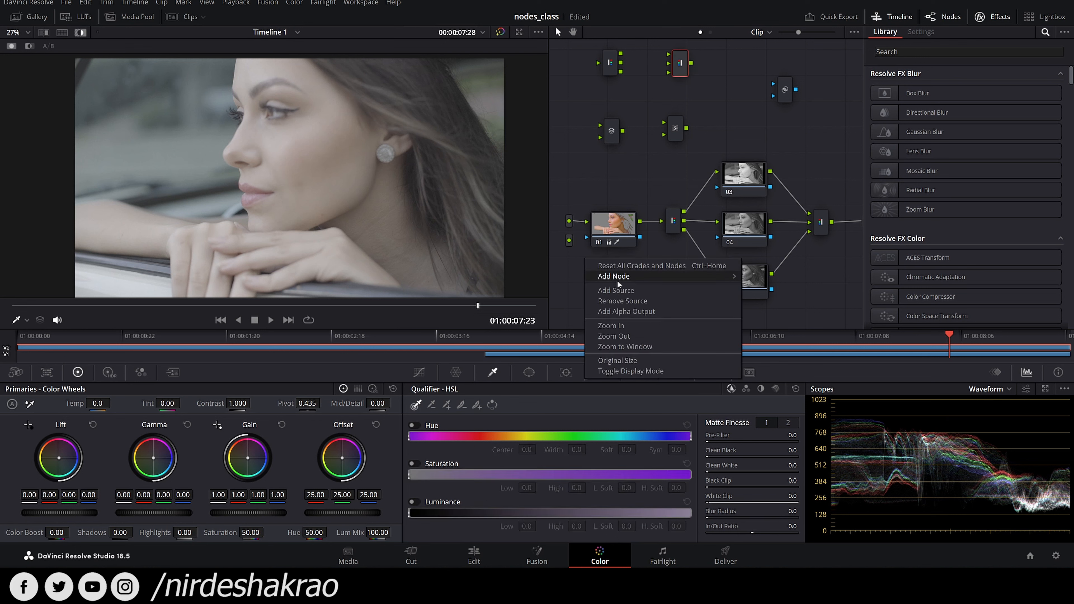
pyautogui.click(627, 301)
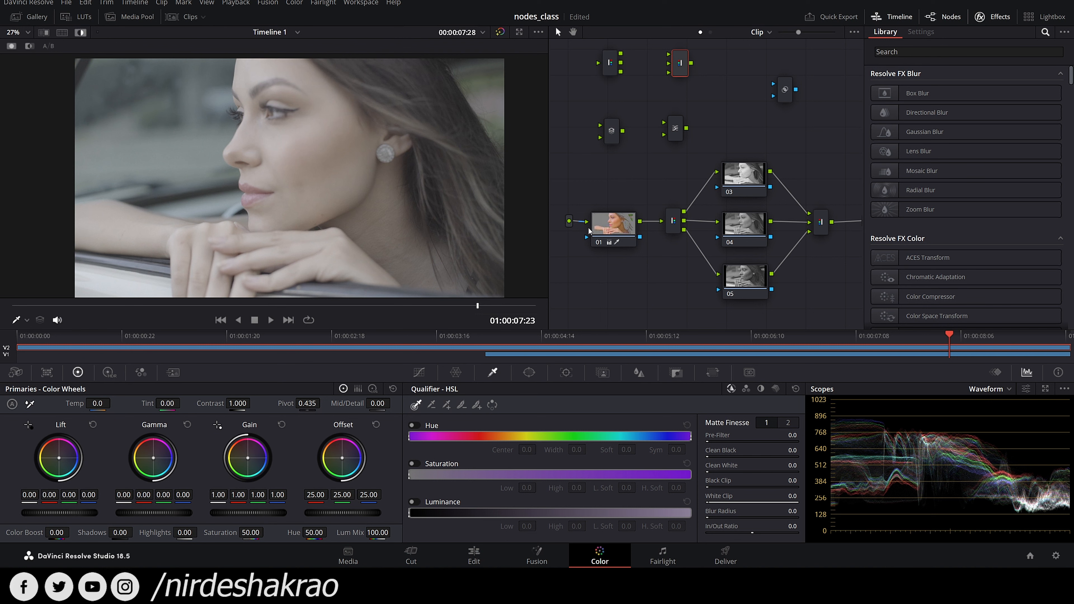
# - Select the unconnected layer mixer and parallel mixer nodes in turn, and save the project
pyautogui.moveTo(849, 295); pyautogui.dragTo(827, 289)
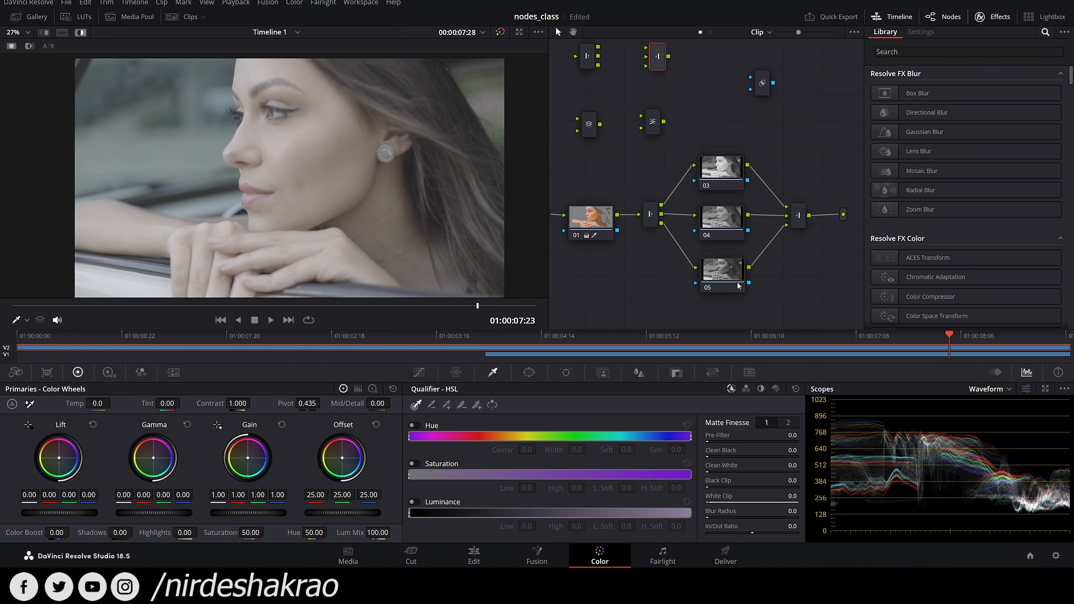
pyautogui.moveTo(658, 274); pyautogui.dragTo(671, 294)
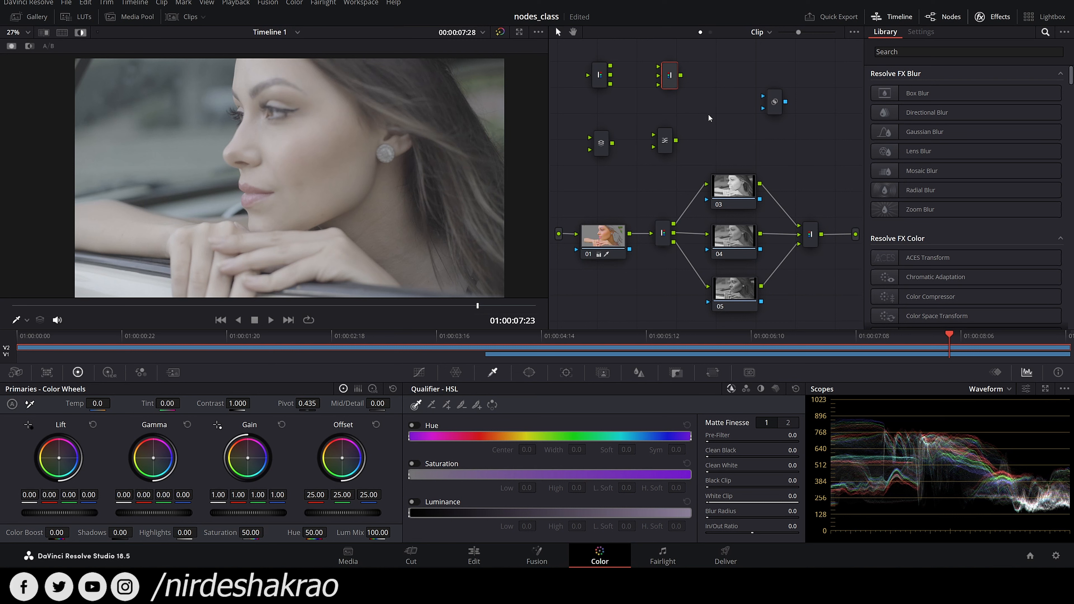
pyautogui.click(598, 144)
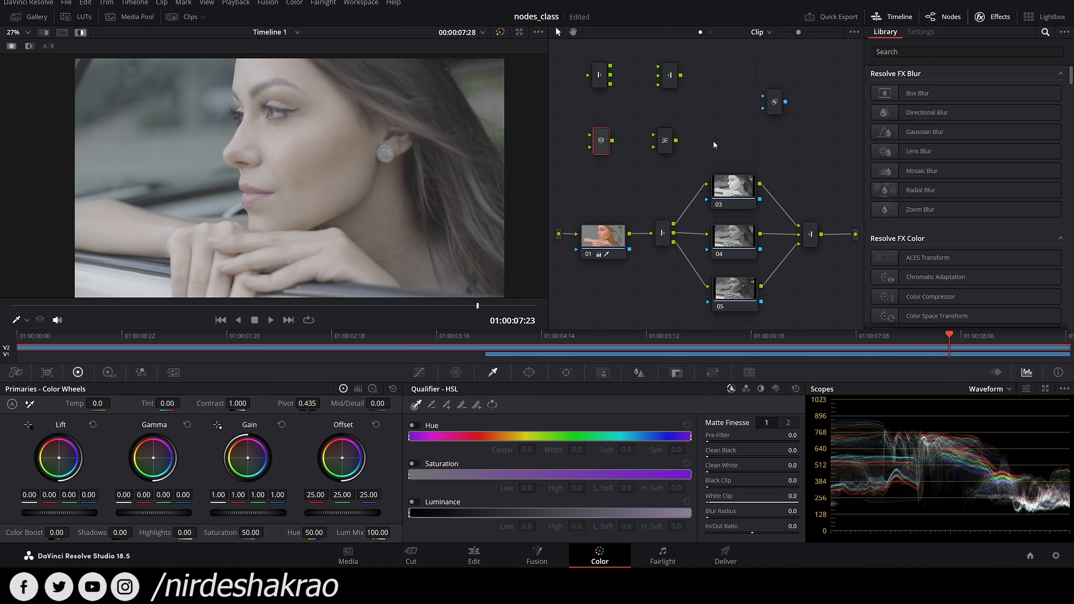
pyautogui.click(662, 149)
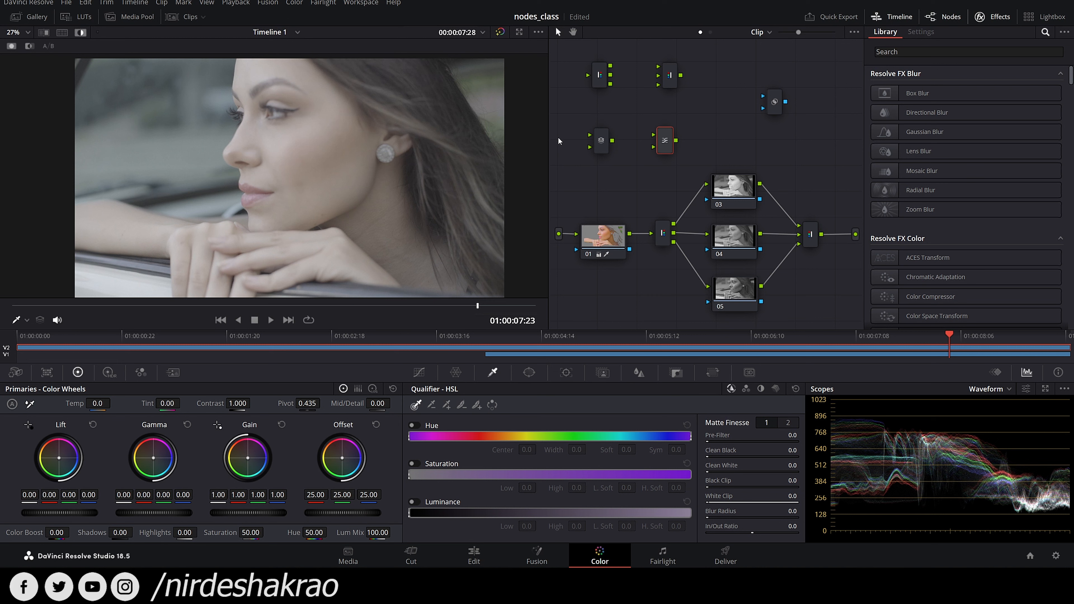
pyautogui.hotkey('ctrl', 's')
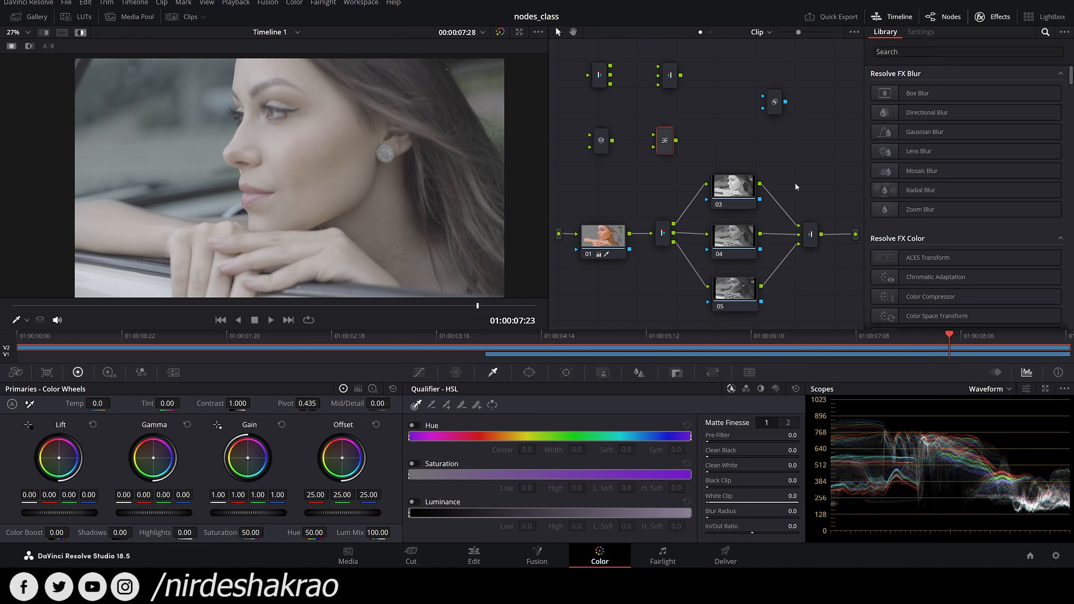